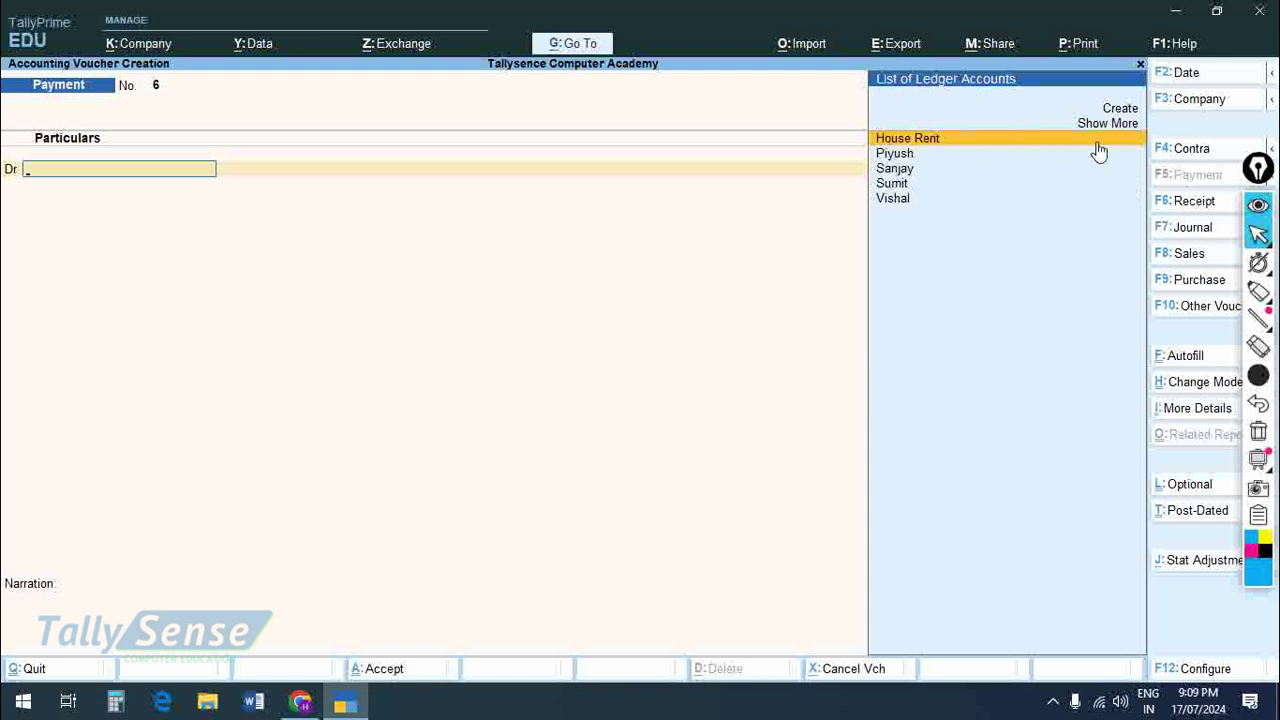
- Start a new ledger from the payment voucher's debit line and enter the payee's name
{"action": "key", "text": "Up"}
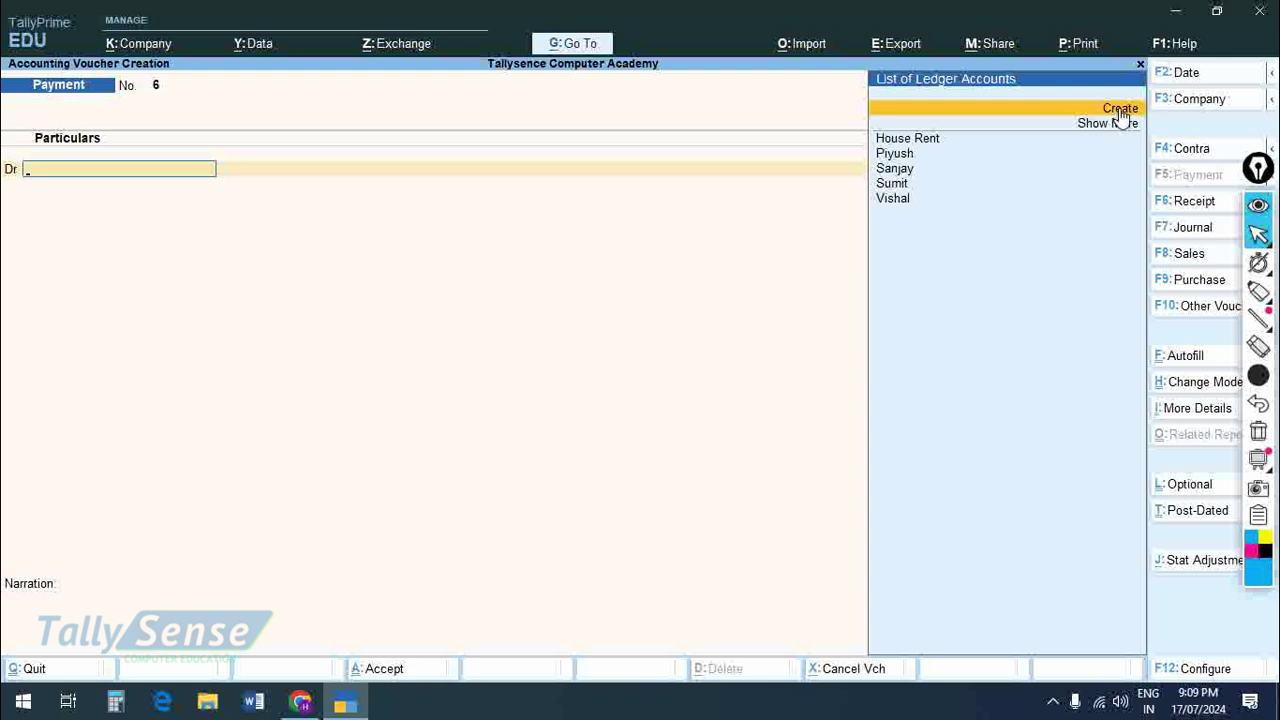
{"action": "left_click", "coordinate": [1120, 109]}
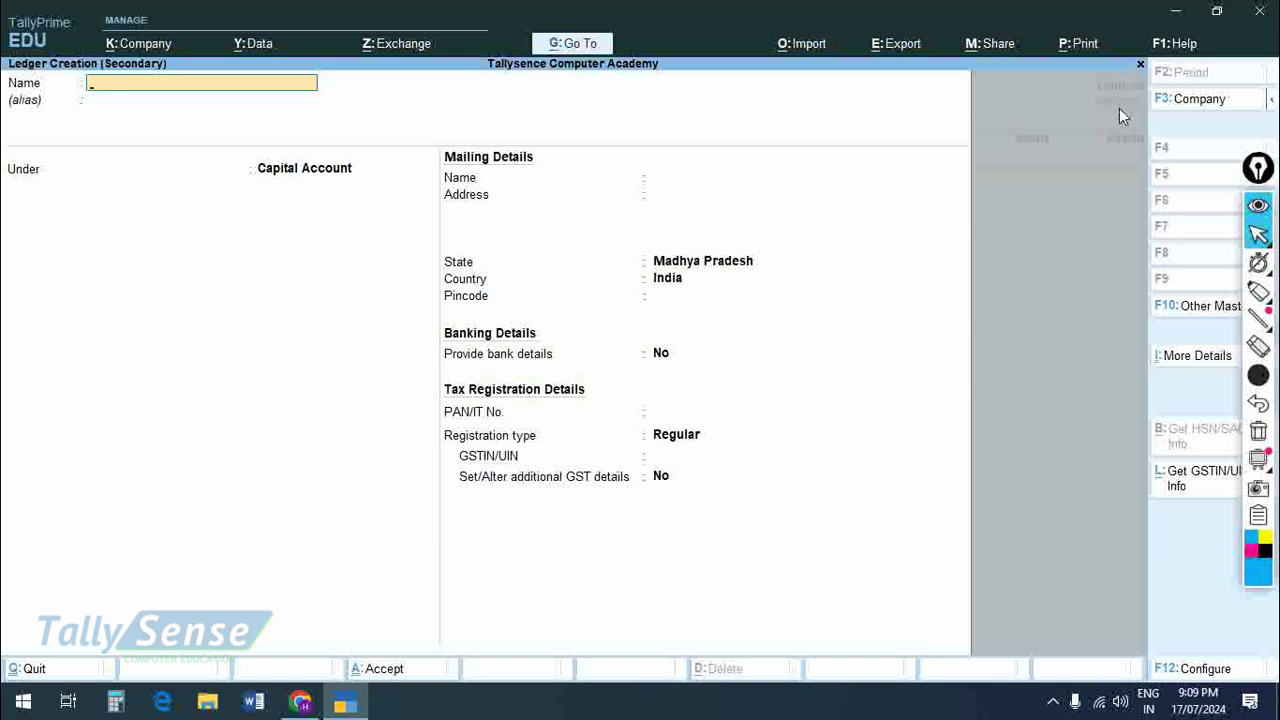
{"action": "type", "text": "Lokesh"}
{"action": "key", "text": "Return"}
{"action": "key", "text": "Return"}
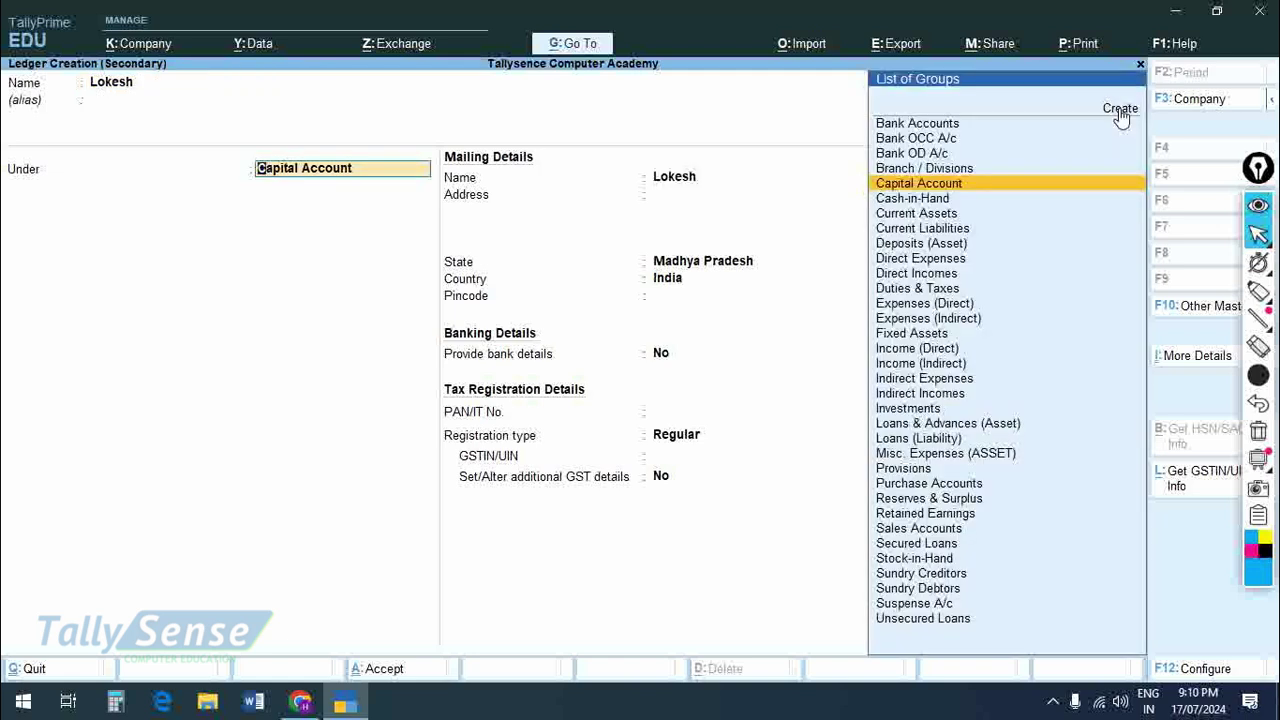
- Place the new ledger under the Indirect Expenses group and save it with the remaining details left as they are
{"action": "key", "text": "Down"}
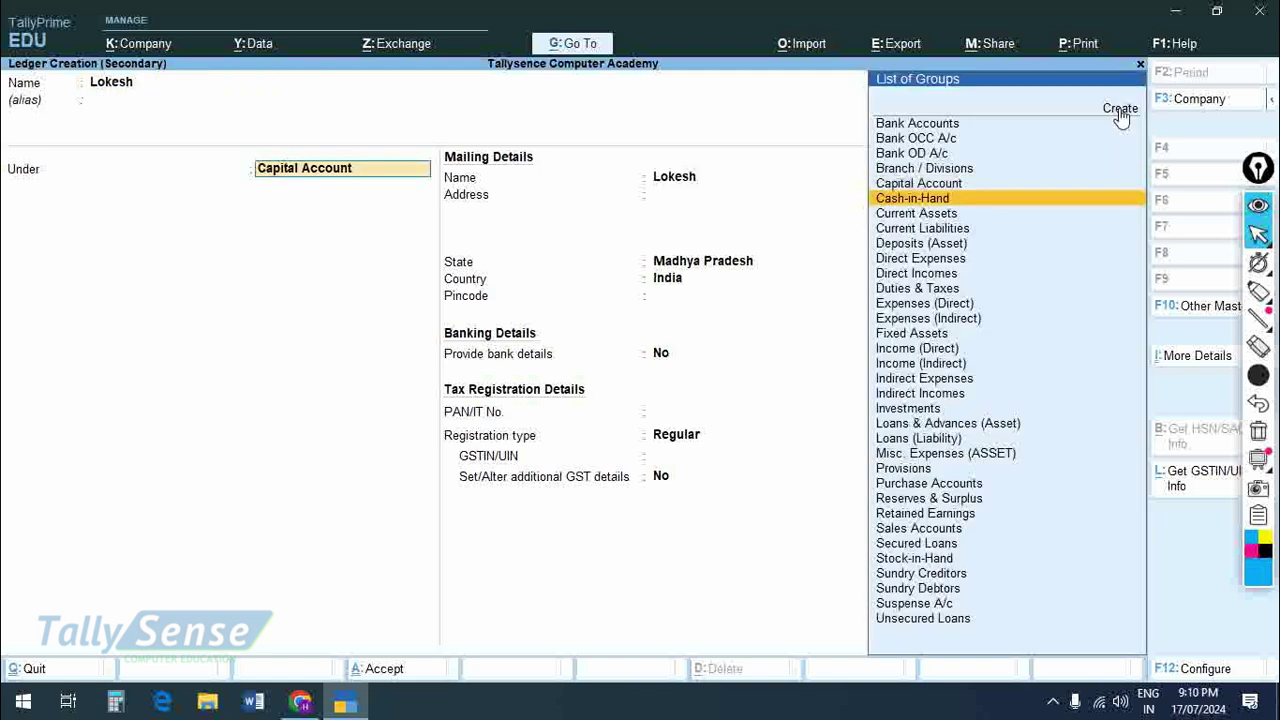
{"action": "key", "text": "Down"}
{"action": "key", "text": "Down"}
{"action": "key", "text": "Down"}
{"action": "key", "text": "Down"}
{"action": "key", "text": "Down"}
{"action": "key", "text": "Down"}
{"action": "key", "text": "Down"}
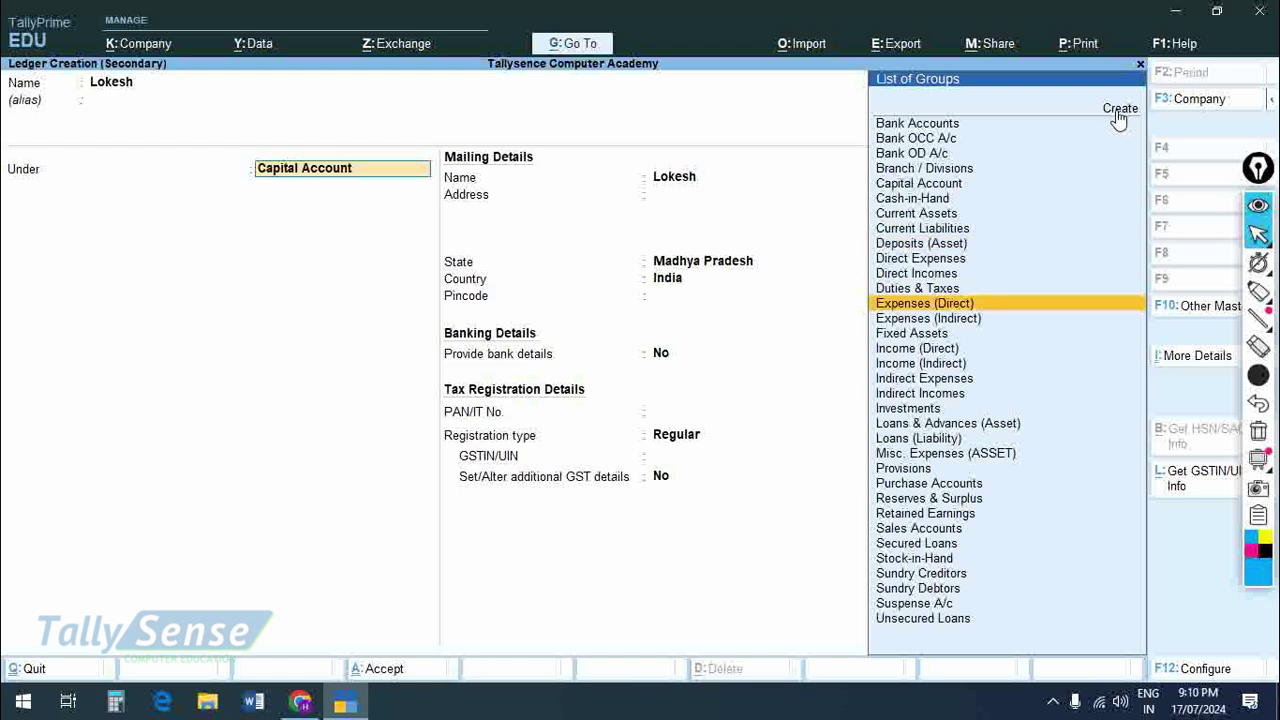
{"action": "key", "text": "Down"}
{"action": "key", "text": "Return"}
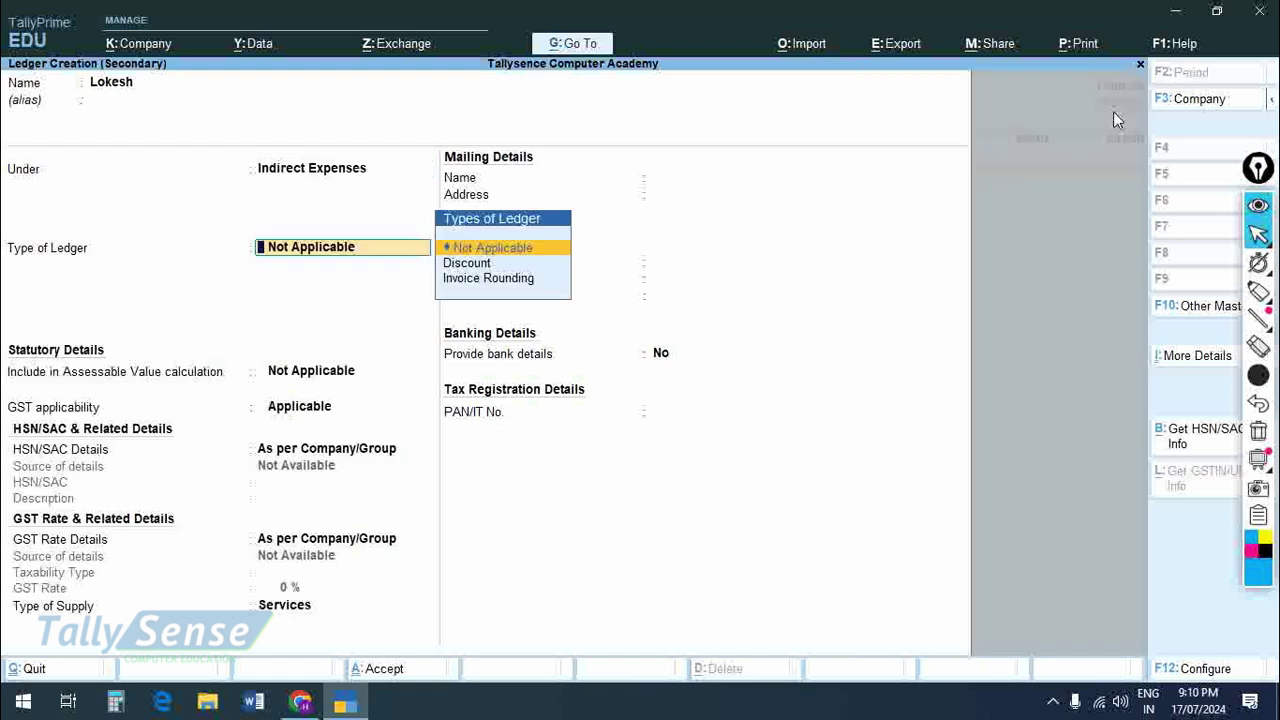
{"action": "key", "text": "ctrl"}
{"action": "key", "text": "ctrl+a"}
- Debit the new ledger 2000, credit Cash for the same amount, and save the payment voucher
{"action": "type", "text": "2000"}
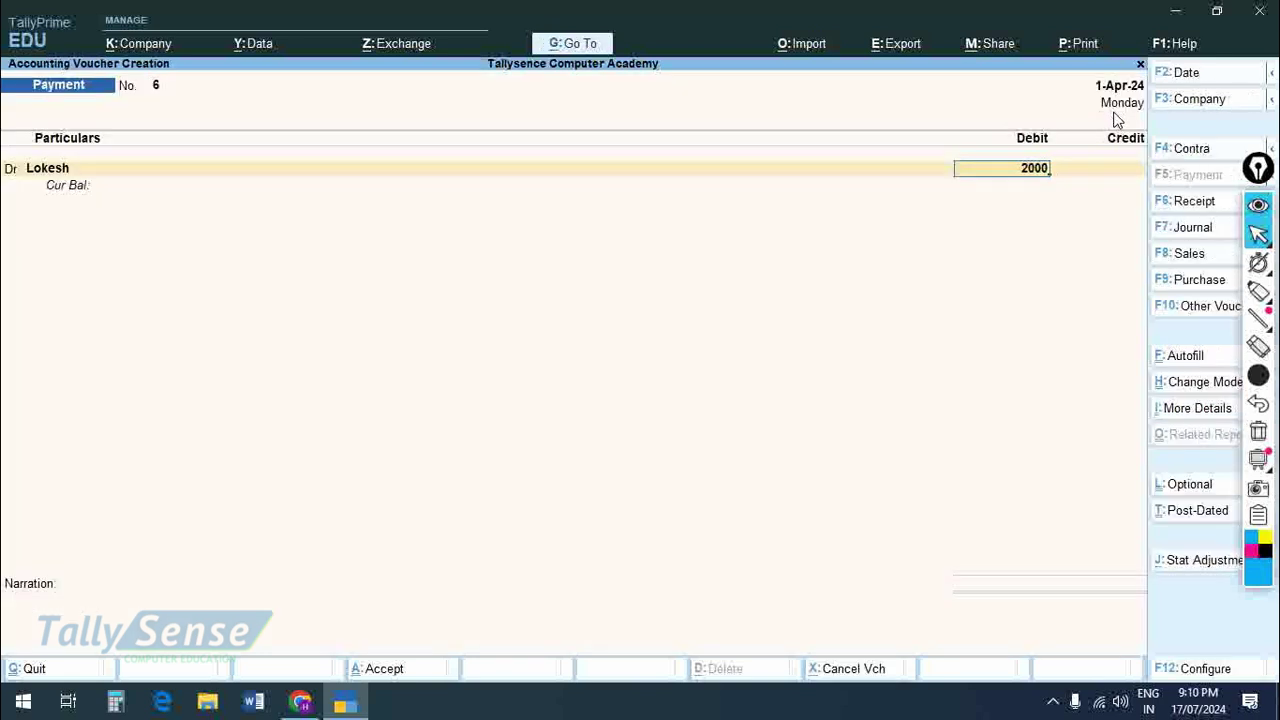
{"action": "key", "text": "Return"}
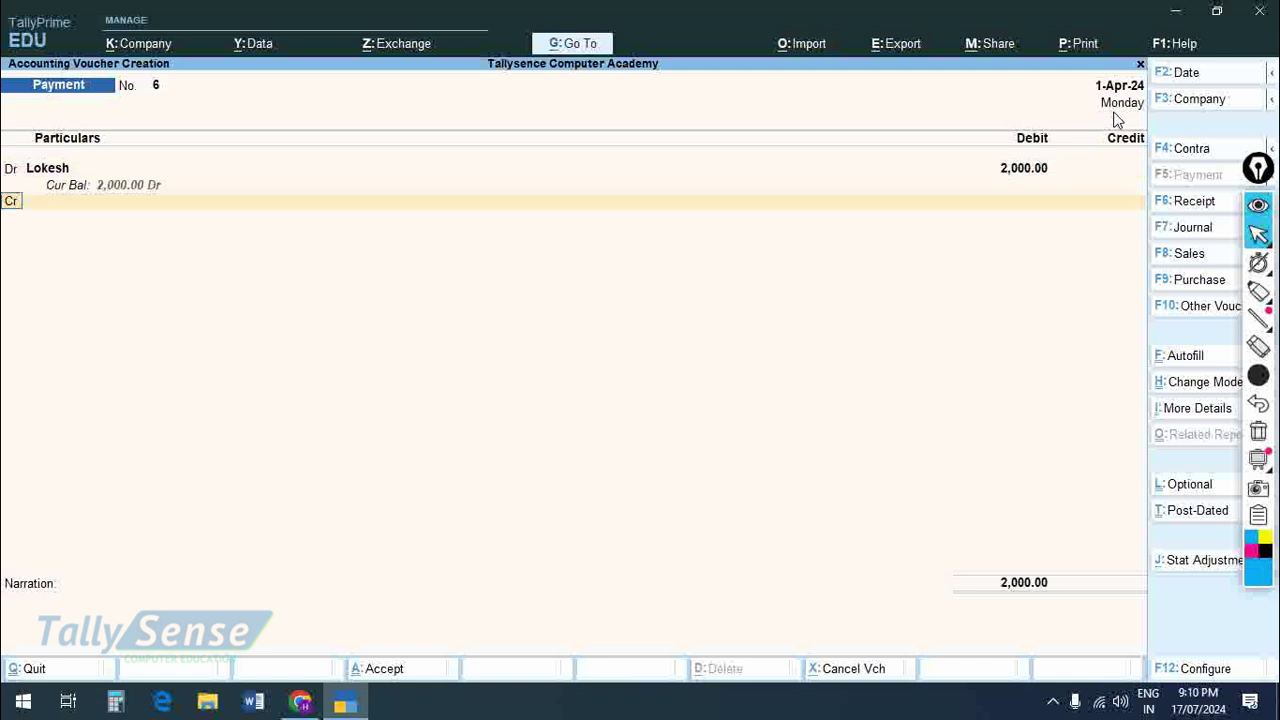
{"action": "key", "text": "Return"}
{"action": "key", "text": "Down"}
{"action": "key", "text": "Down"}
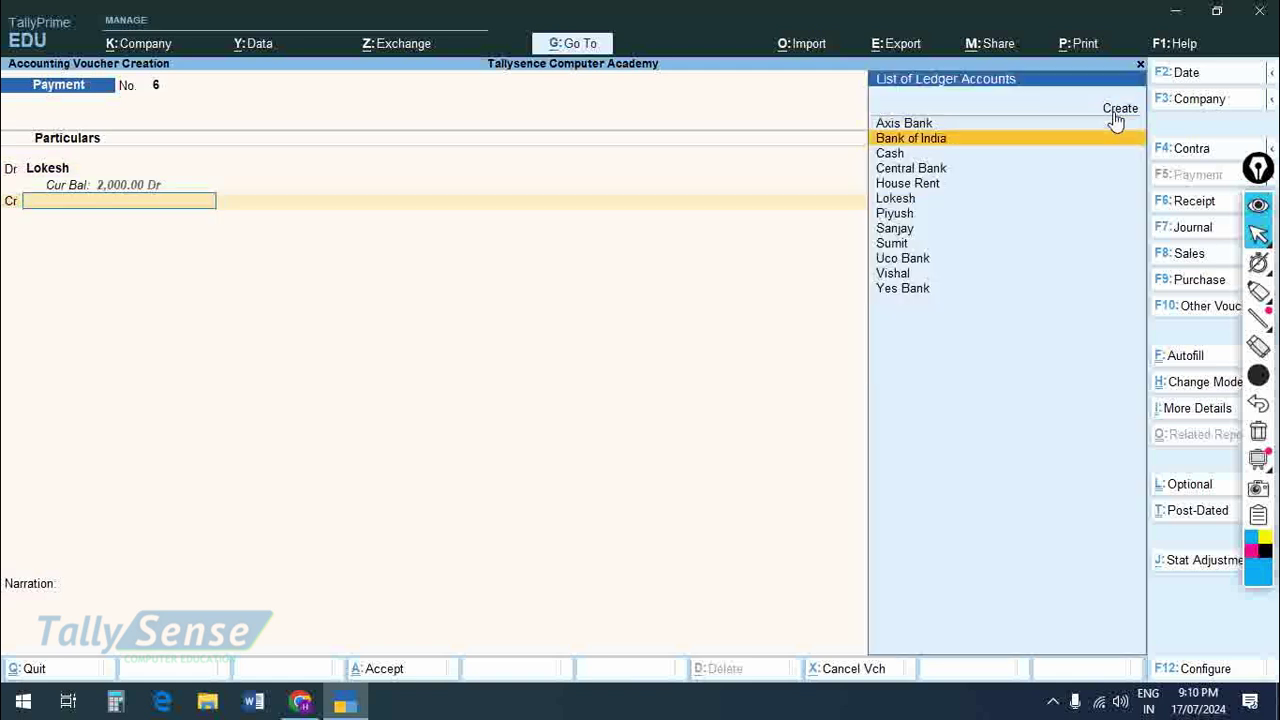
{"action": "key", "text": "Return"}
{"action": "key", "text": "Return"}
{"action": "key", "text": "Return"}
{"action": "key", "text": "Return"}
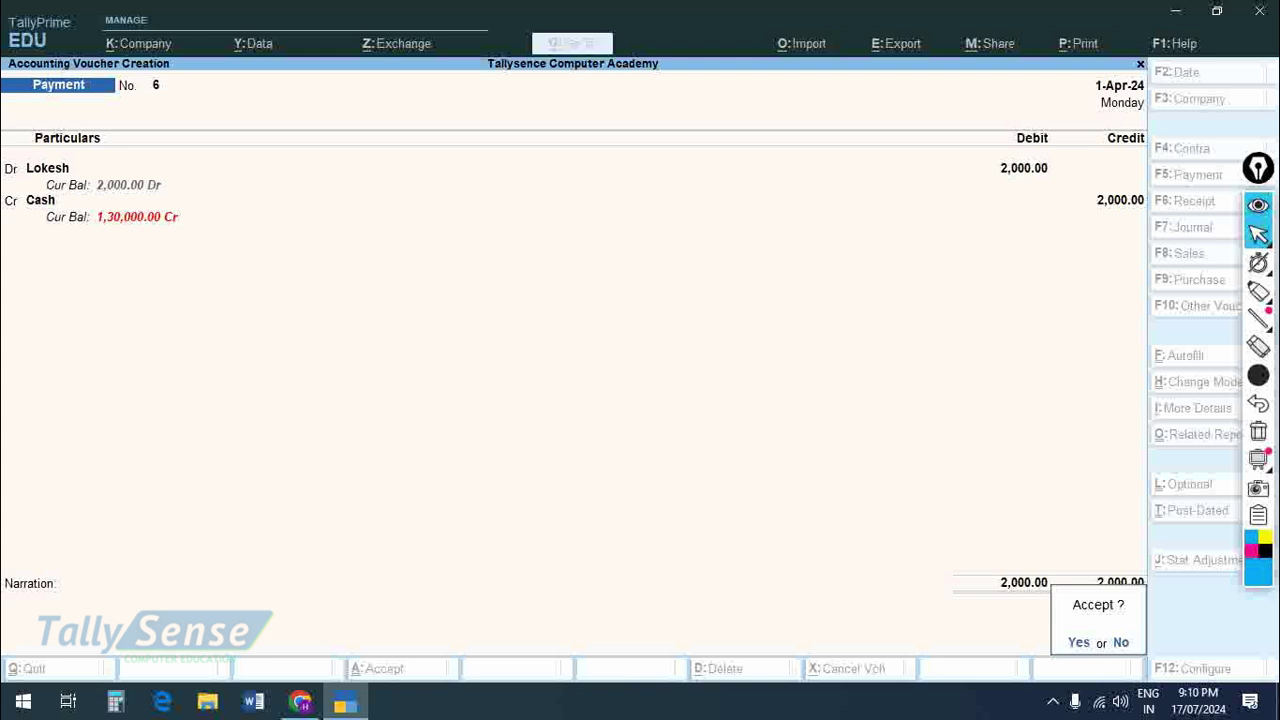
{"action": "left_click", "coordinate": [1095, 642]}
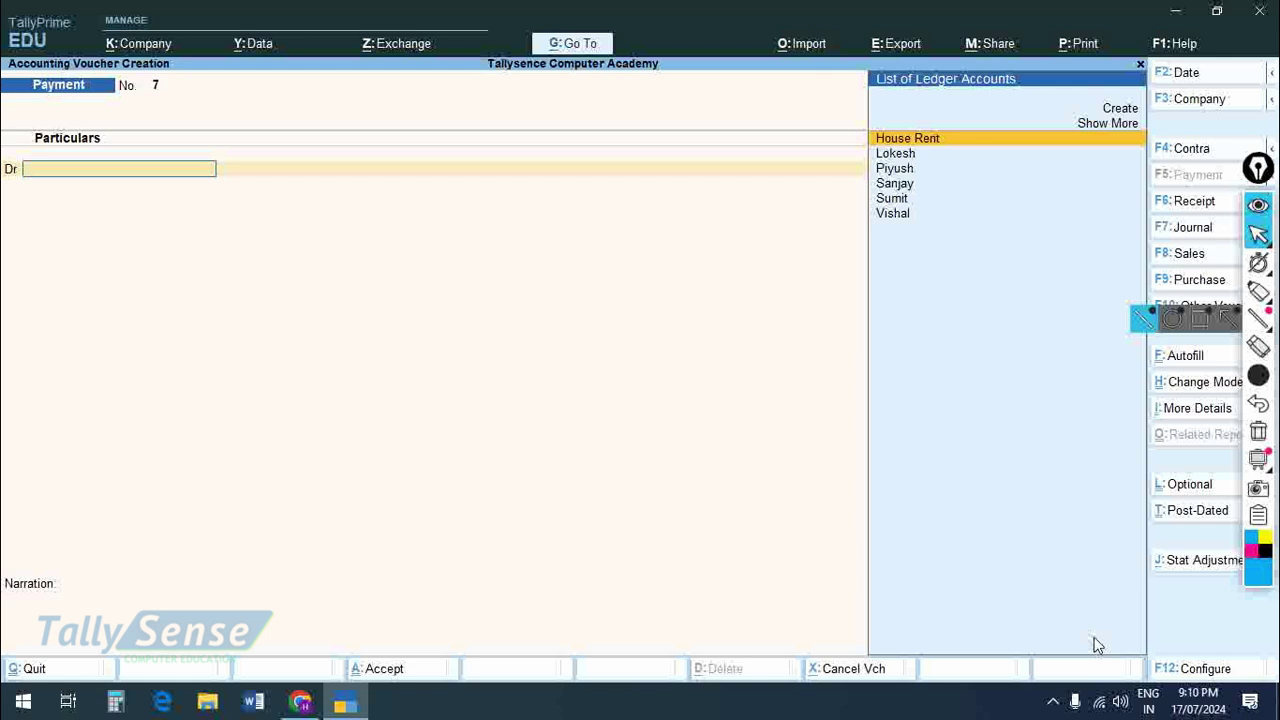
- Leave voucher entry and open the Day Book in its detailed format
{"action": "key", "text": "Escape"}
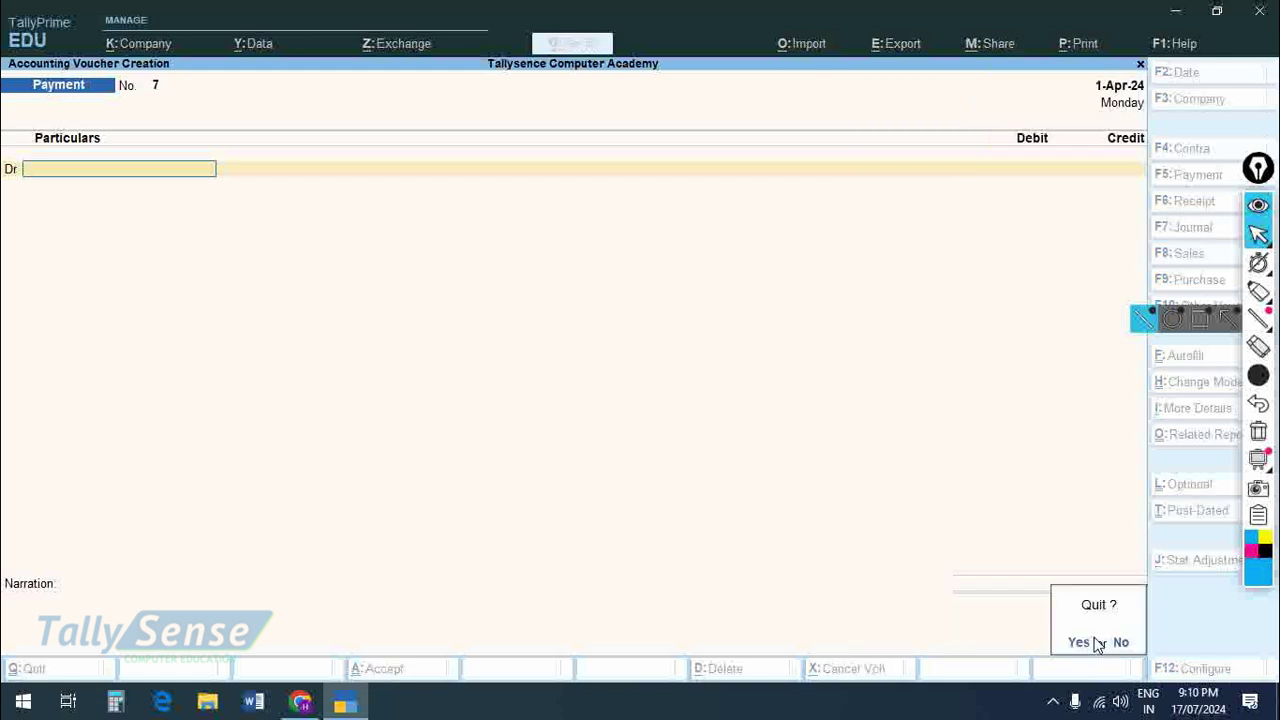
{"action": "key", "text": "y"}
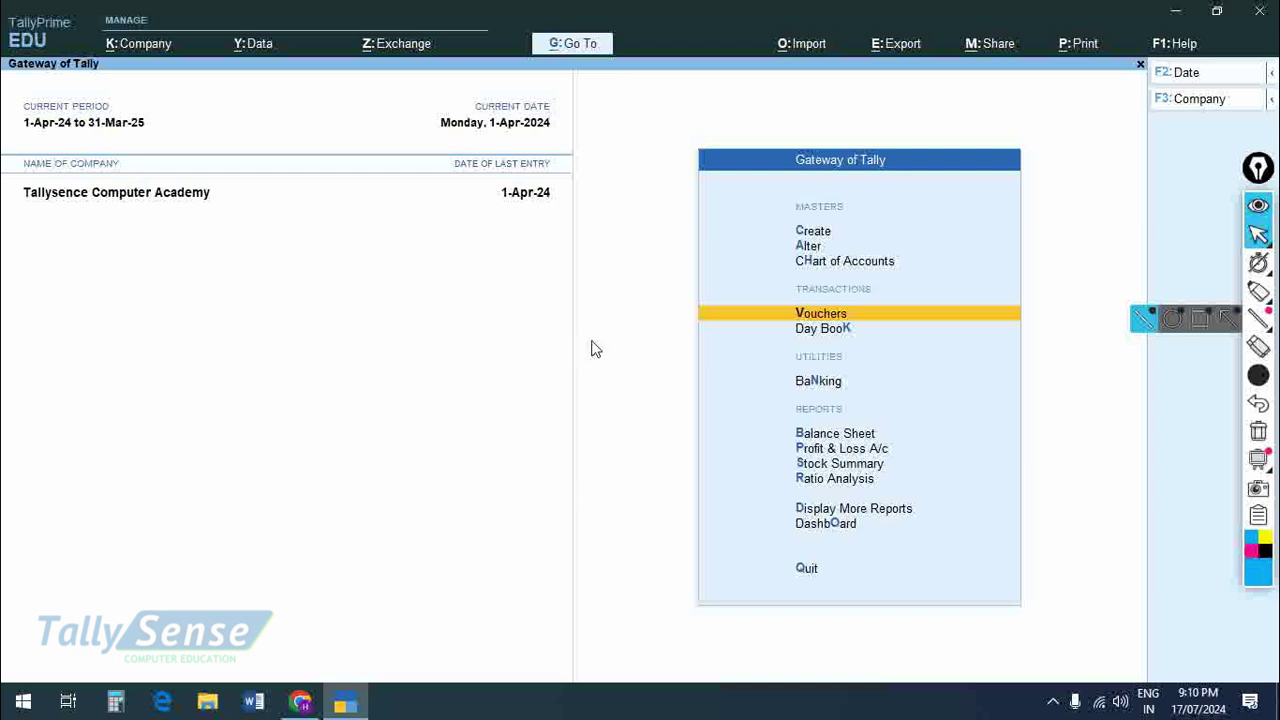
{"action": "left_click", "coordinate": [846, 340]}
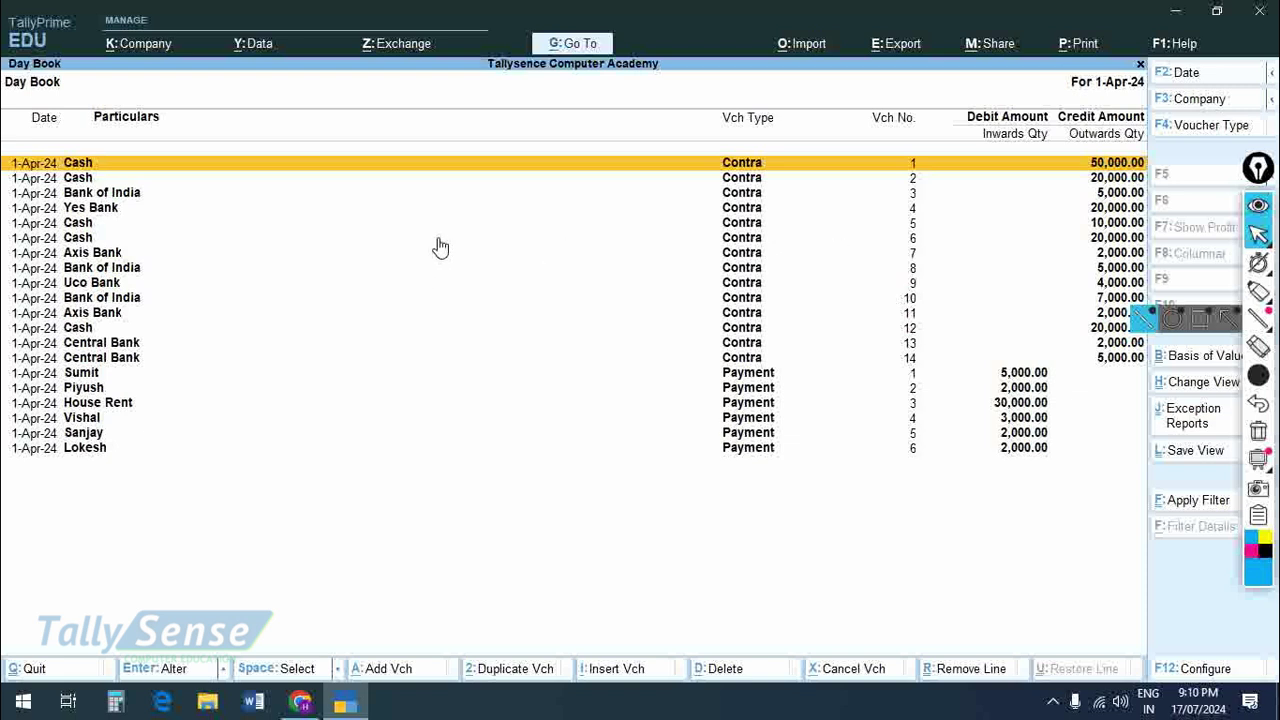
{"action": "key", "text": "alt"}
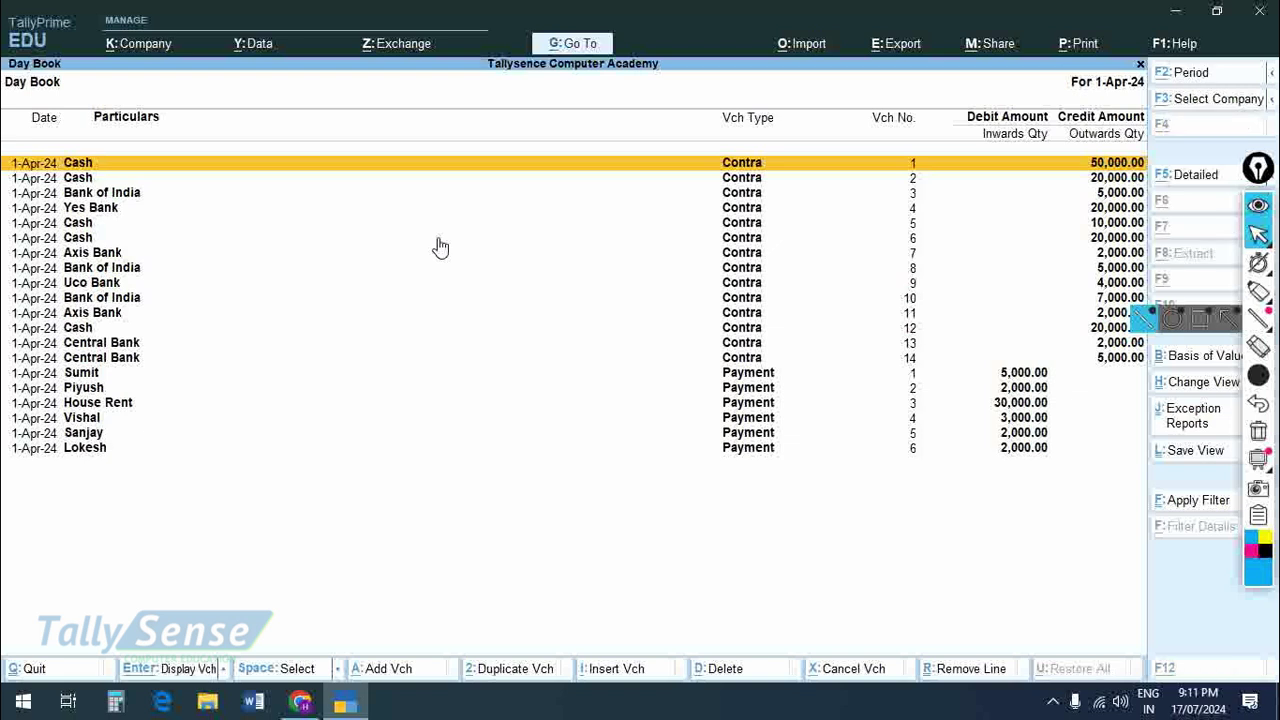
{"action": "key", "text": "alt+F5"}
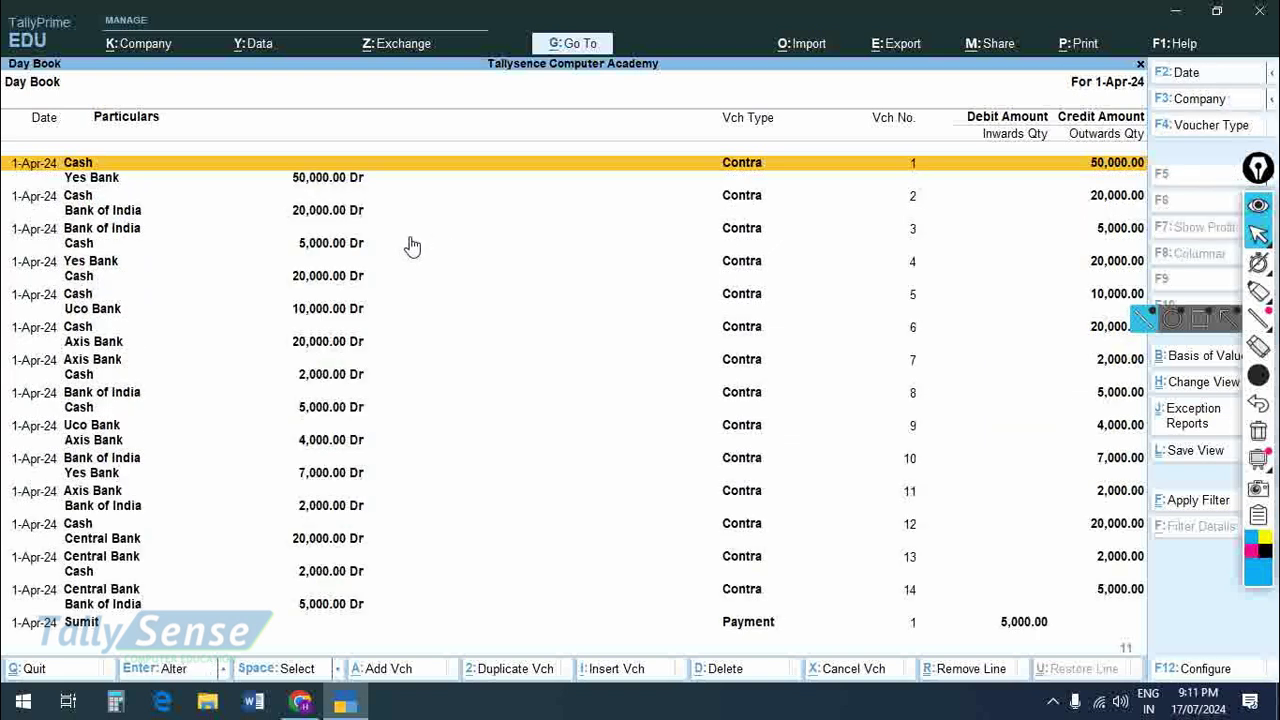
- Look through the detailed Day Book entries, checking both accounts of each contra voucher, and return to the first entry
{"action": "left_click", "coordinate": [410, 214]}
{"action": "key", "text": "Down"}
{"action": "key", "text": "Down"}
{"action": "key", "text": "Down"}
{"action": "key", "text": "Down"}
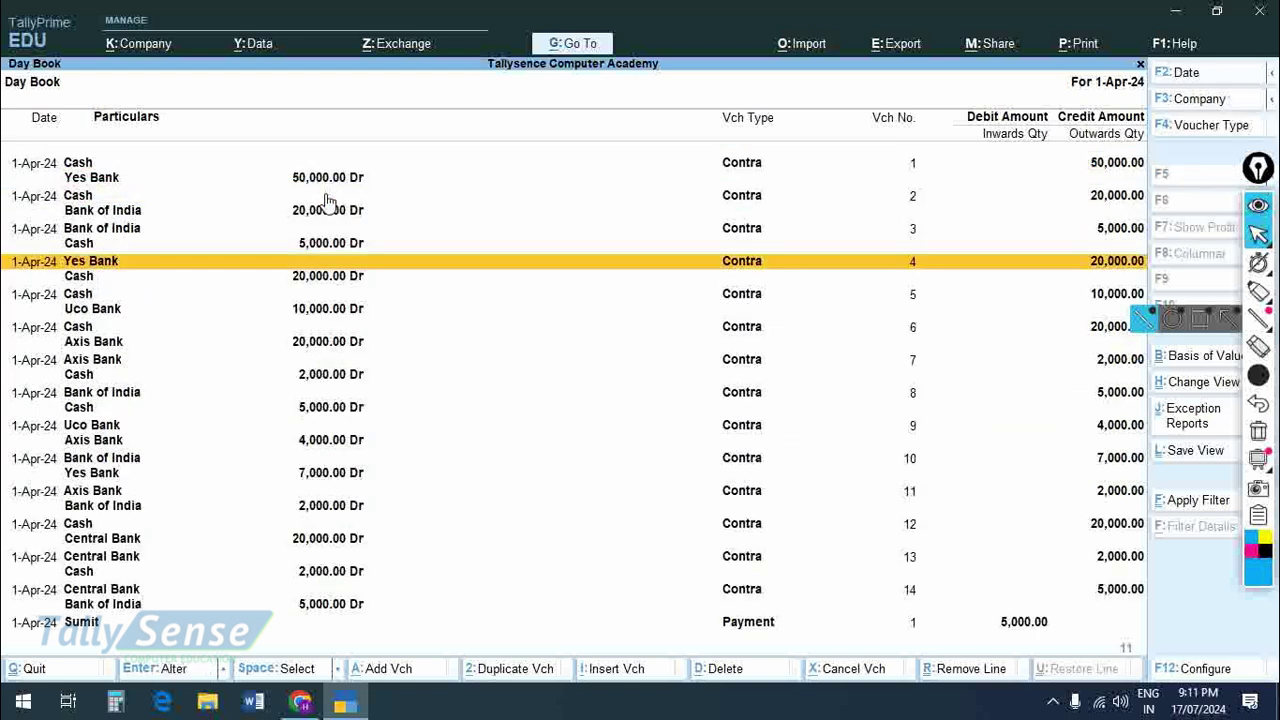
{"action": "key", "text": "Down"}
{"action": "key", "text": "Down"}
{"action": "key", "text": "Down"}
{"action": "key", "text": "Down"}
{"action": "key", "text": "Down"}
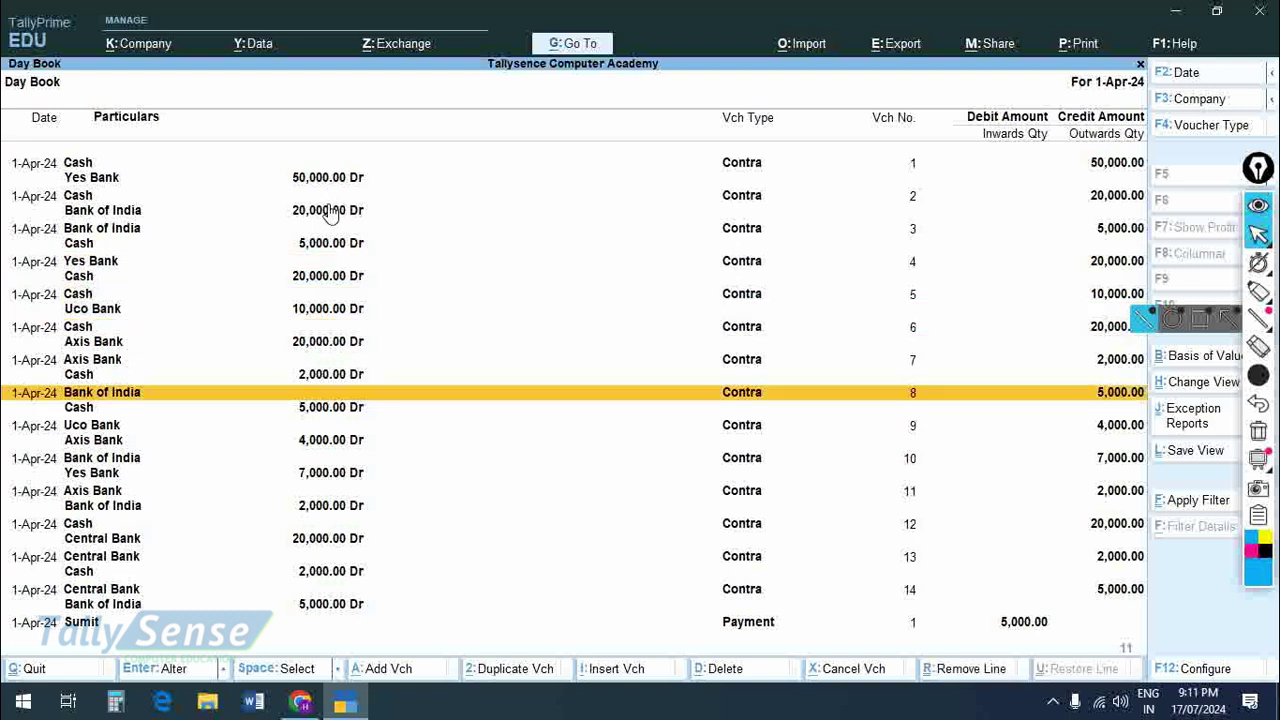
{"action": "key", "text": "Down"}
{"action": "key", "text": "Up"}
{"action": "key", "text": "Up"}
{"action": "key", "text": "Up"}
{"action": "key", "text": "Up"}
{"action": "key", "text": "Up"}
{"action": "key", "text": "Up"}
{"action": "key", "text": "Up"}
{"action": "key", "text": "Up"}
{"action": "key", "text": "Up"}
{"action": "key", "text": "Up"}
{"action": "key", "text": "Up"}
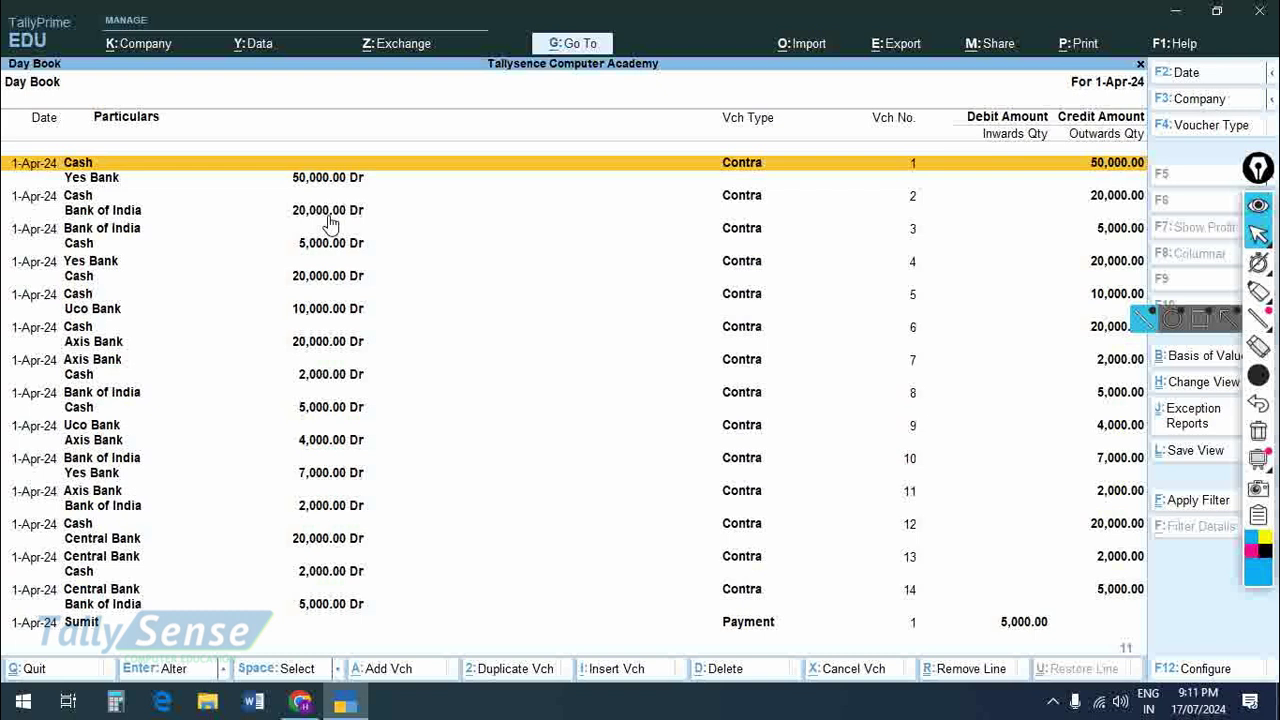
- Preview the Day Book printout, enlarge it, and examine its contra and payment entries
{"action": "key", "text": "ctrl+p"}
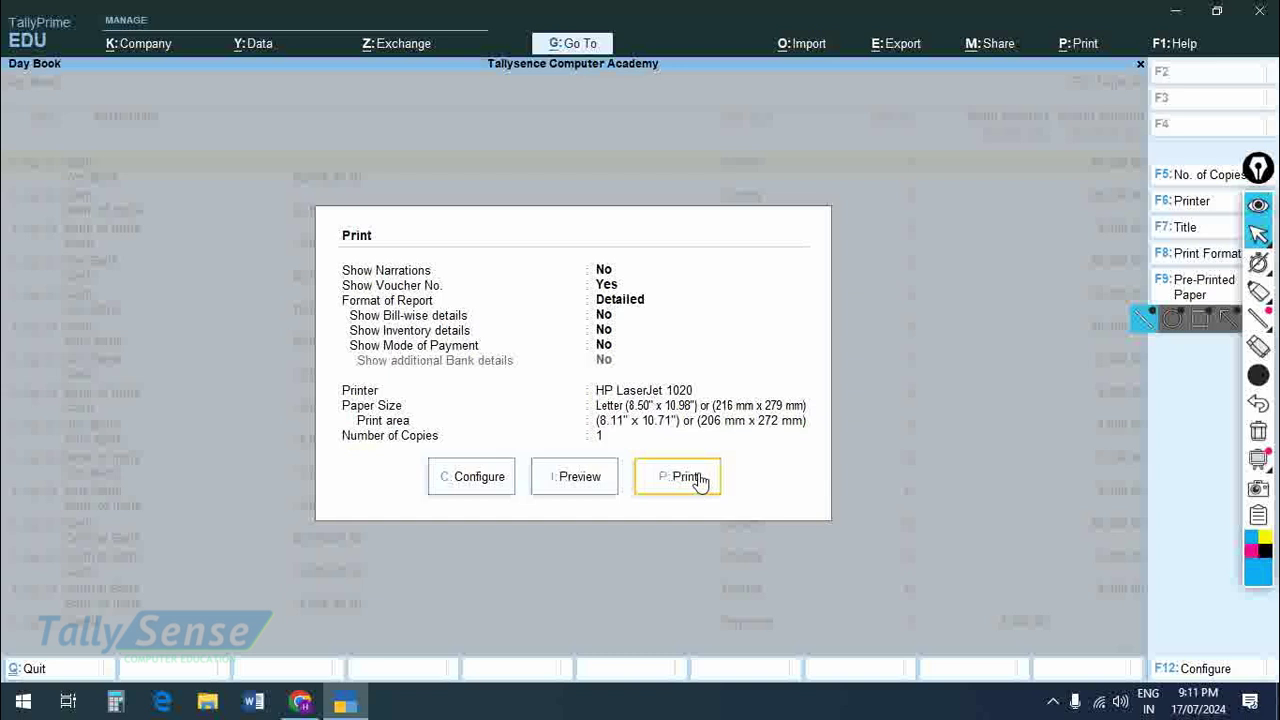
{"action": "left_click", "coordinate": [588, 480]}
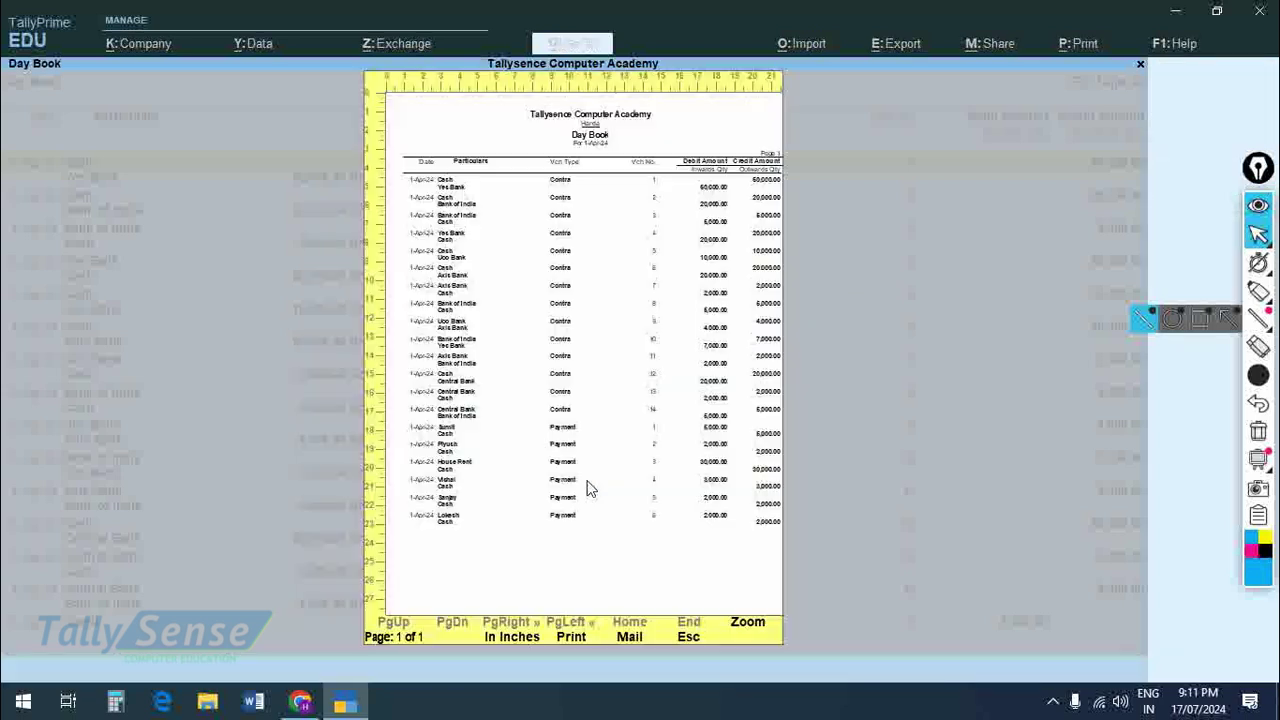
{"action": "left_click", "coordinate": [748, 628]}
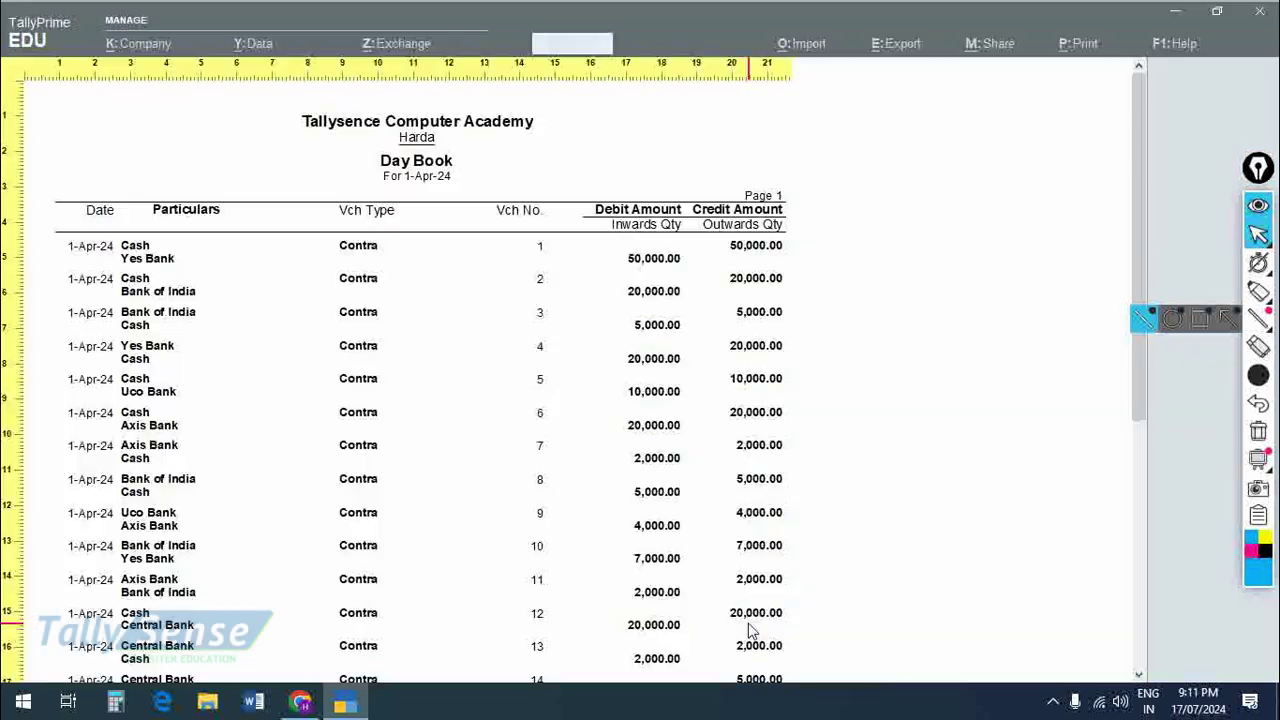
{"action": "scroll", "coordinate": [477, 428], "scroll_direction": "down", "scroll_amount": 1}
{"action": "scroll", "coordinate": [343, 243], "scroll_direction": "down", "scroll_amount": 5}
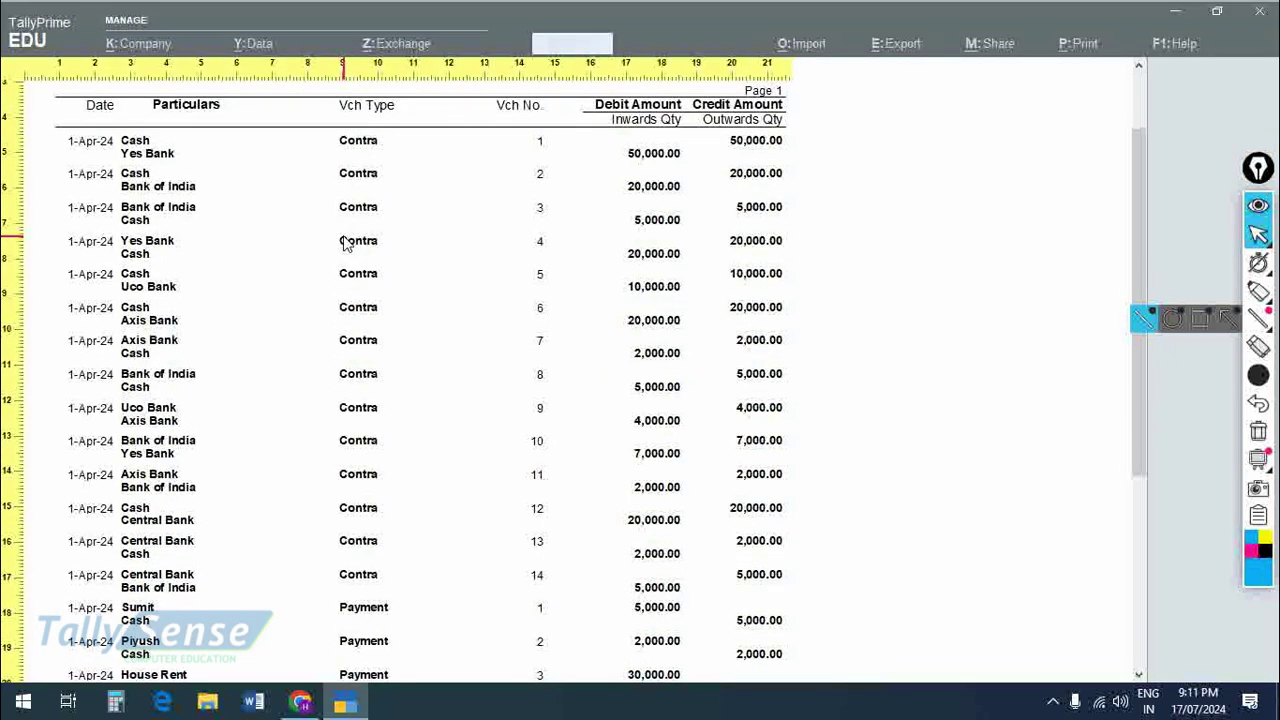
{"action": "scroll", "coordinate": [343, 243], "scroll_direction": "up", "scroll_amount": 5}
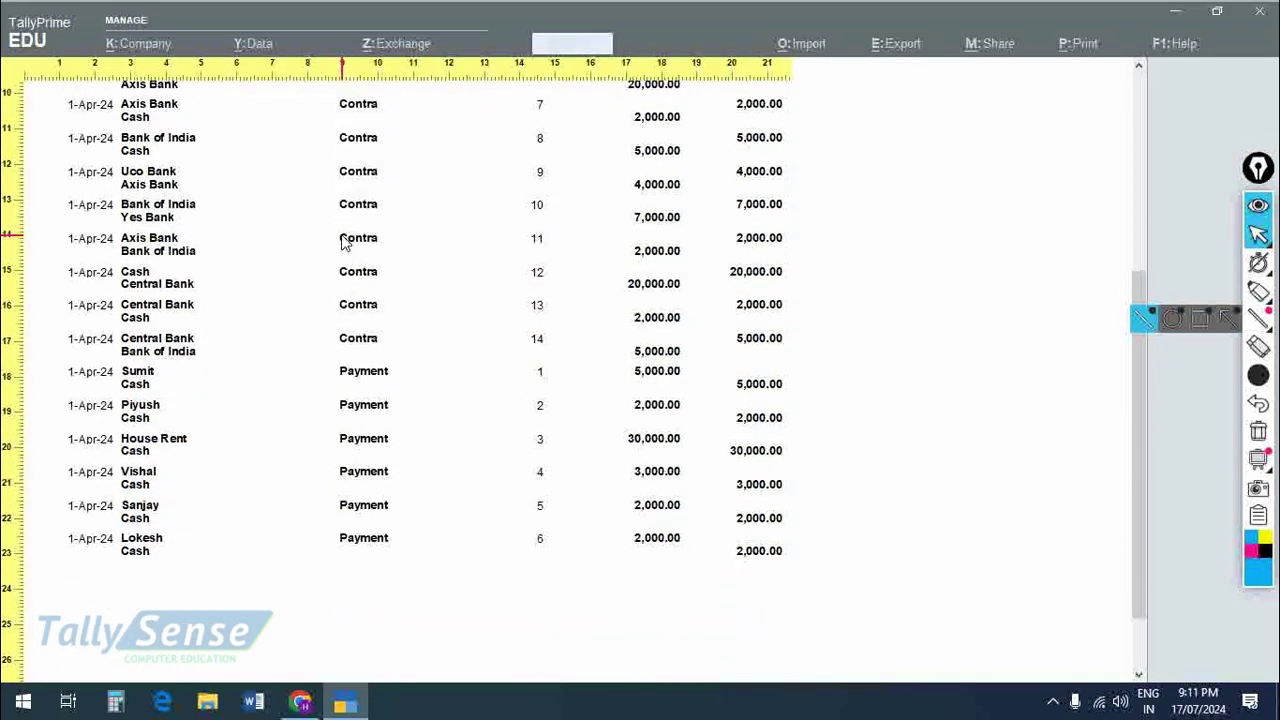
{"action": "scroll", "coordinate": [343, 243], "scroll_direction": "up", "scroll_amount": 1}
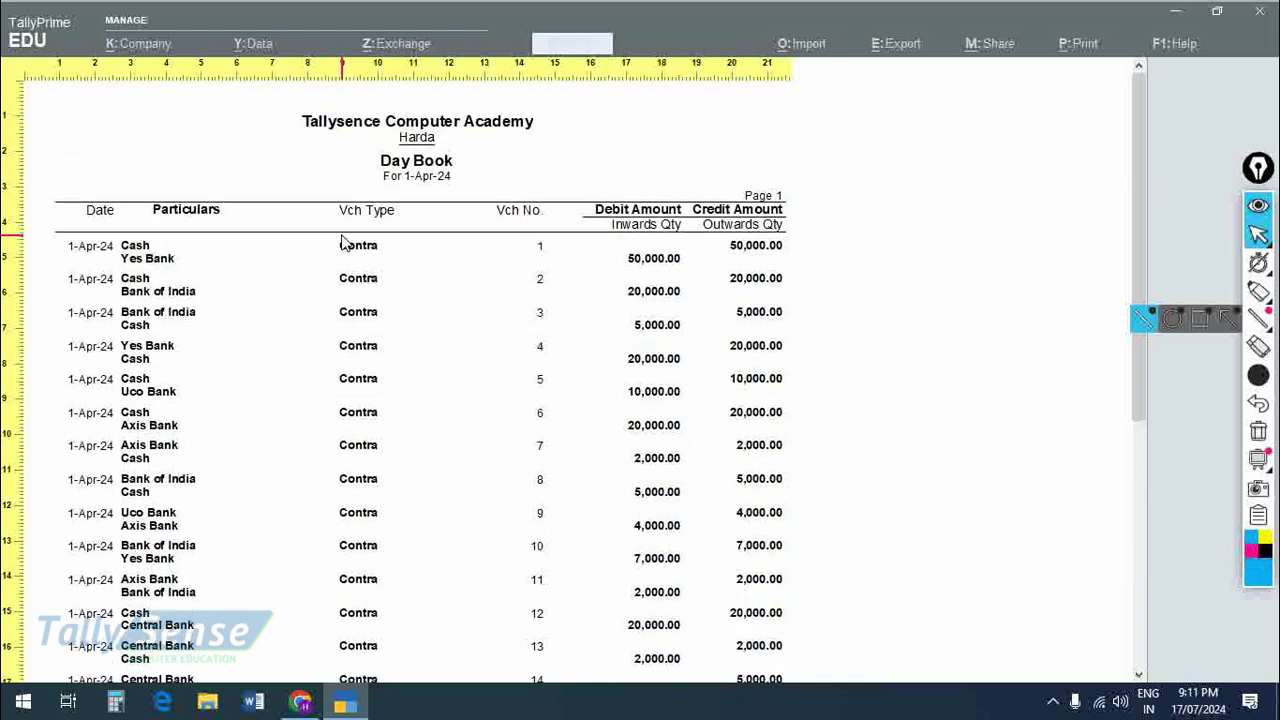
{"action": "scroll", "coordinate": [338, 200], "scroll_direction": "down", "scroll_amount": 1}
{"action": "scroll", "coordinate": [335, 190], "scroll_direction": "down", "scroll_amount": 4}
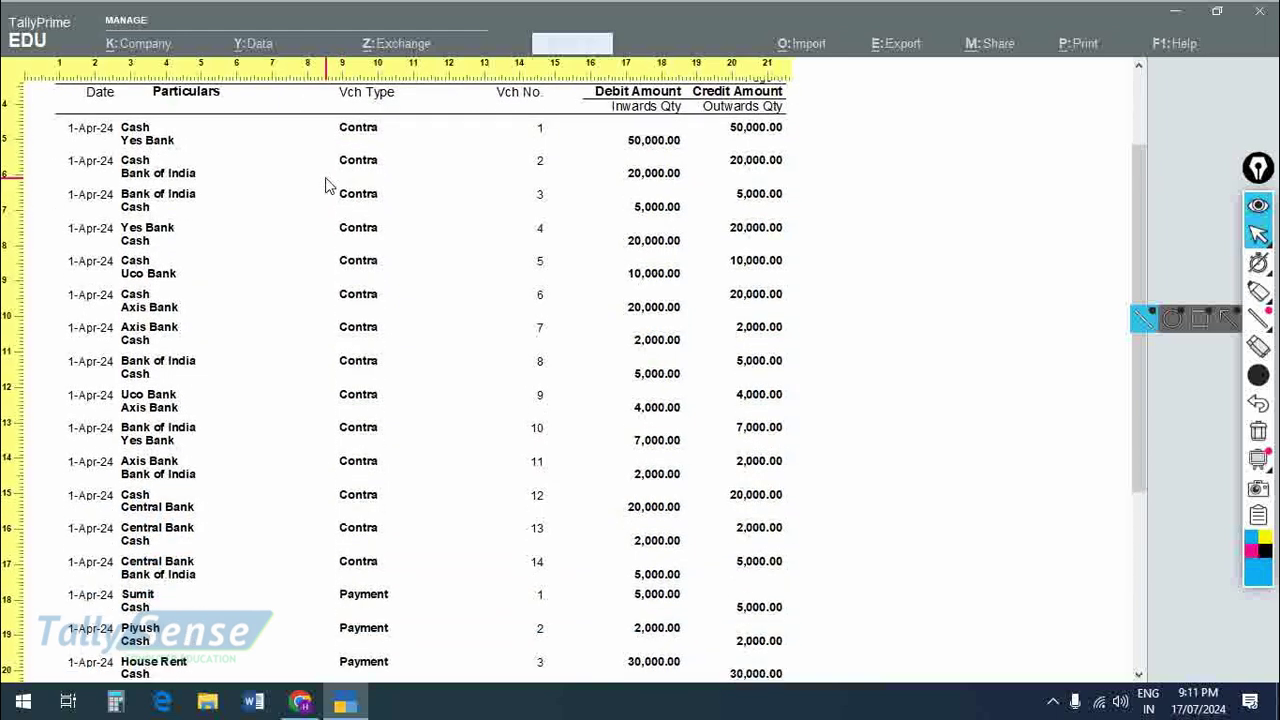
{"action": "key", "text": "alt+Tab"}
{"action": "key", "text": "Tab"}
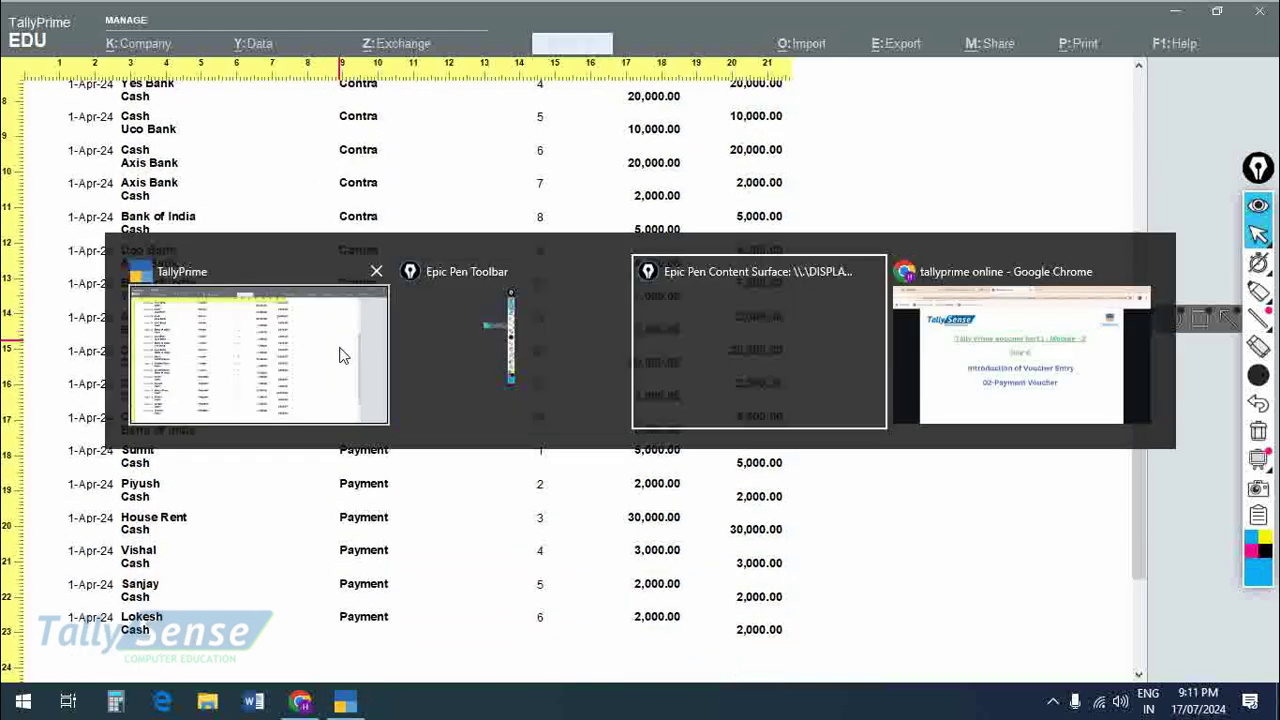
{"action": "key", "text": "Tab"}
{"action": "key", "text": "alt+Tab"}
- Close the print preview and return to the Day Book
{"action": "key", "text": "Escape"}
{"action": "key", "text": "Escape"}
{"action": "key", "text": "Escape"}
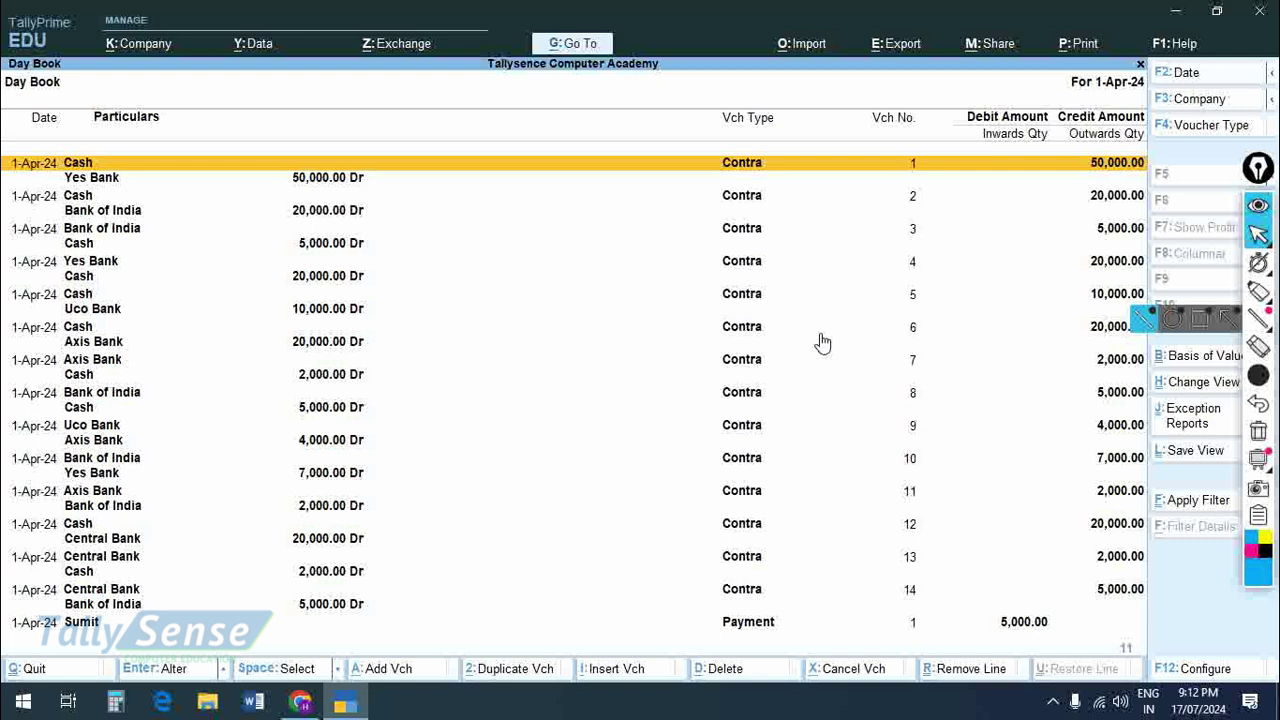
- Restrict the Day Book to vouchers of the Payment type
{"action": "left_click", "coordinate": [1199, 137]}
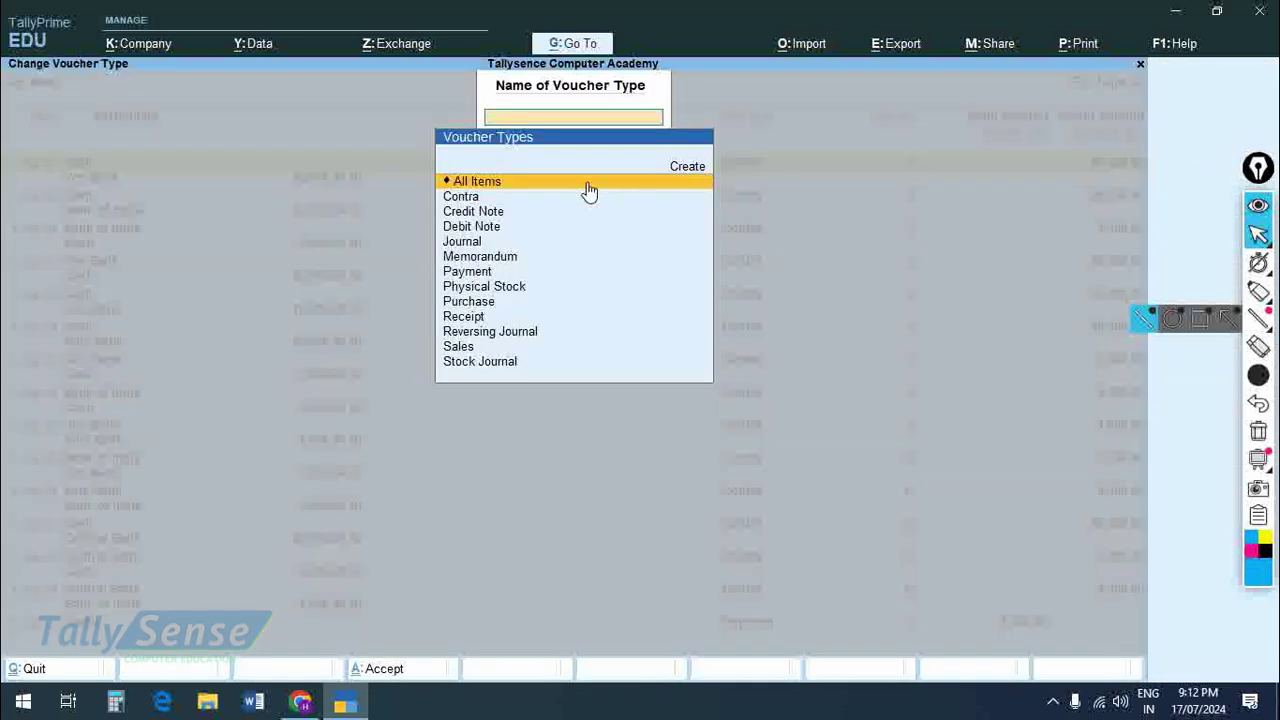
{"action": "key", "text": "Down"}
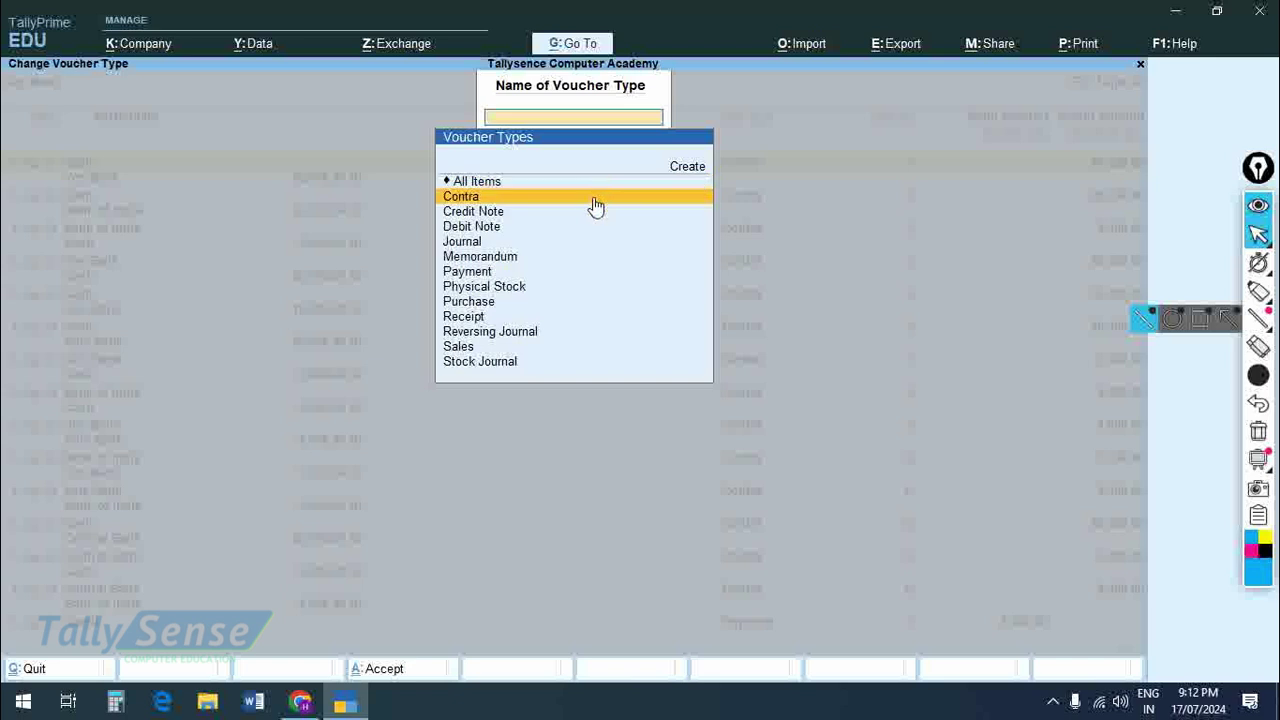
{"action": "key", "text": "Down"}
{"action": "key", "text": "Down"}
{"action": "key", "text": "Down"}
{"action": "key", "text": "Down"}
{"action": "key", "text": "Down"}
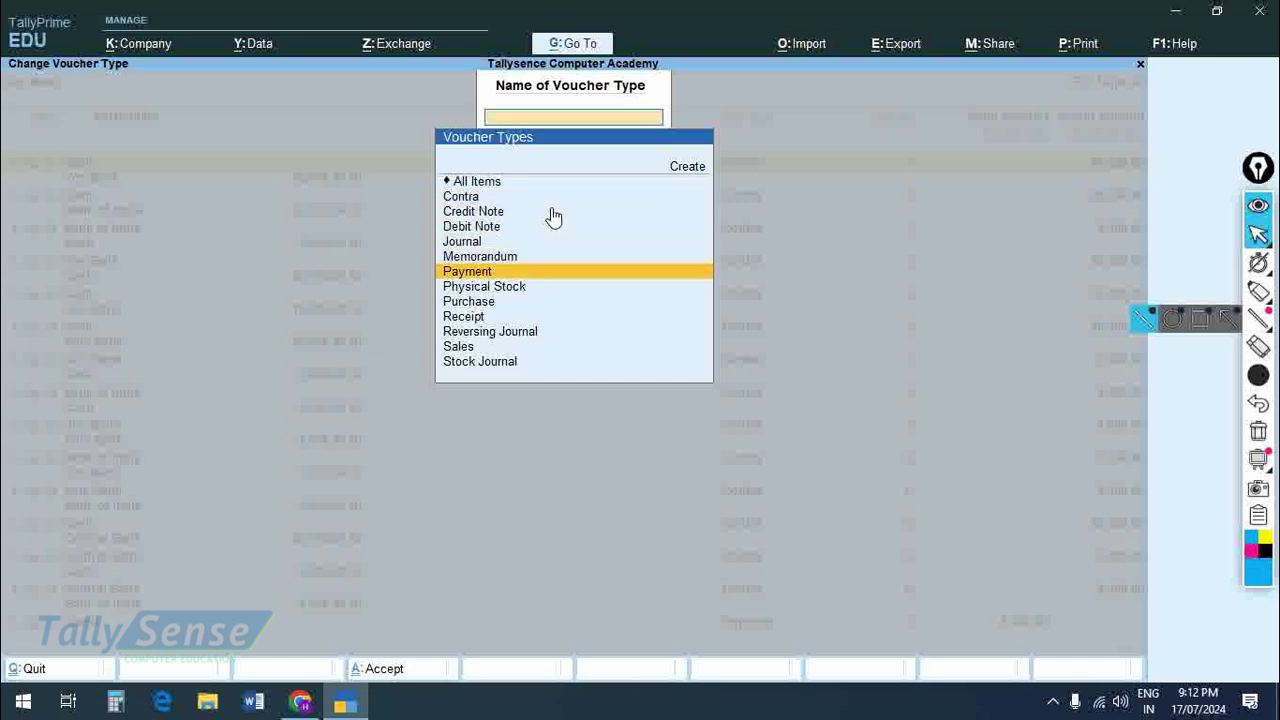
{"action": "left_click", "coordinate": [467, 275]}
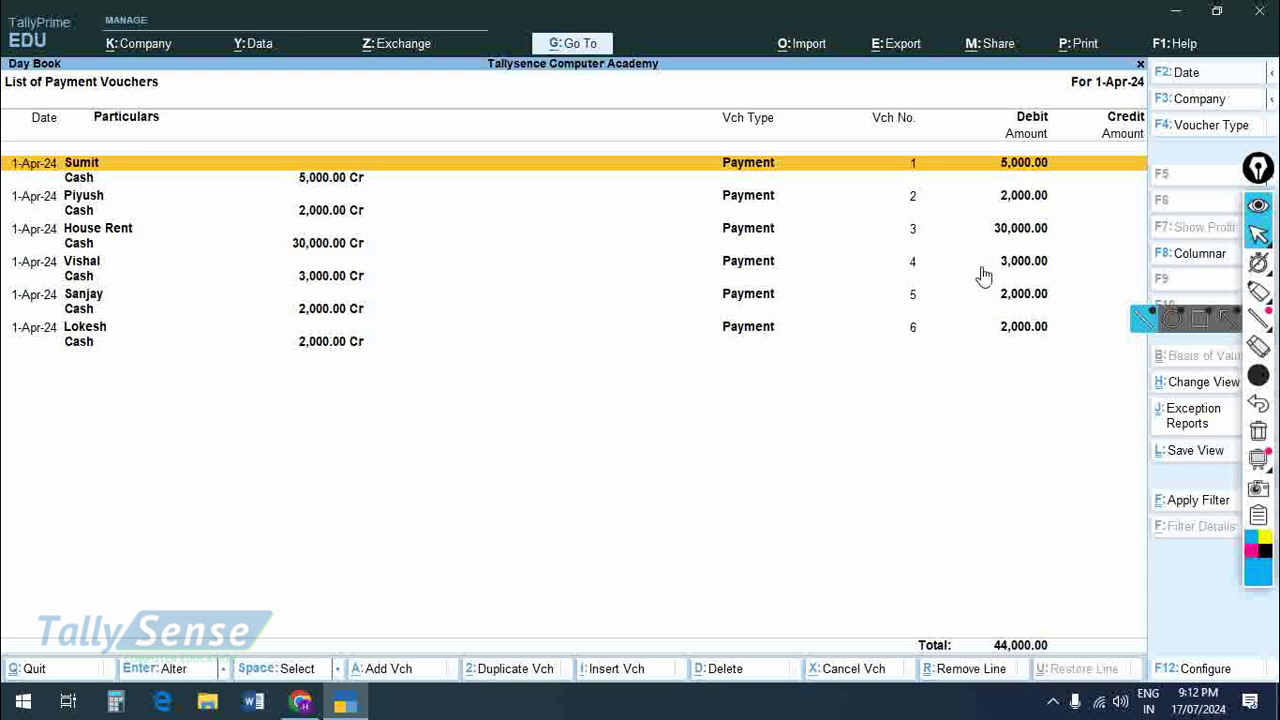
- Open the last voucher in the payment list, voucher no. 6, for alteration
{"action": "key", "text": "ctrl"}
{"action": "key", "text": "alt"}
{"action": "key", "text": "Down"}
{"action": "key", "text": "Down"}
{"action": "key", "text": "Down"}
{"action": "key", "text": "Down"}
{"action": "key", "text": "Down"}
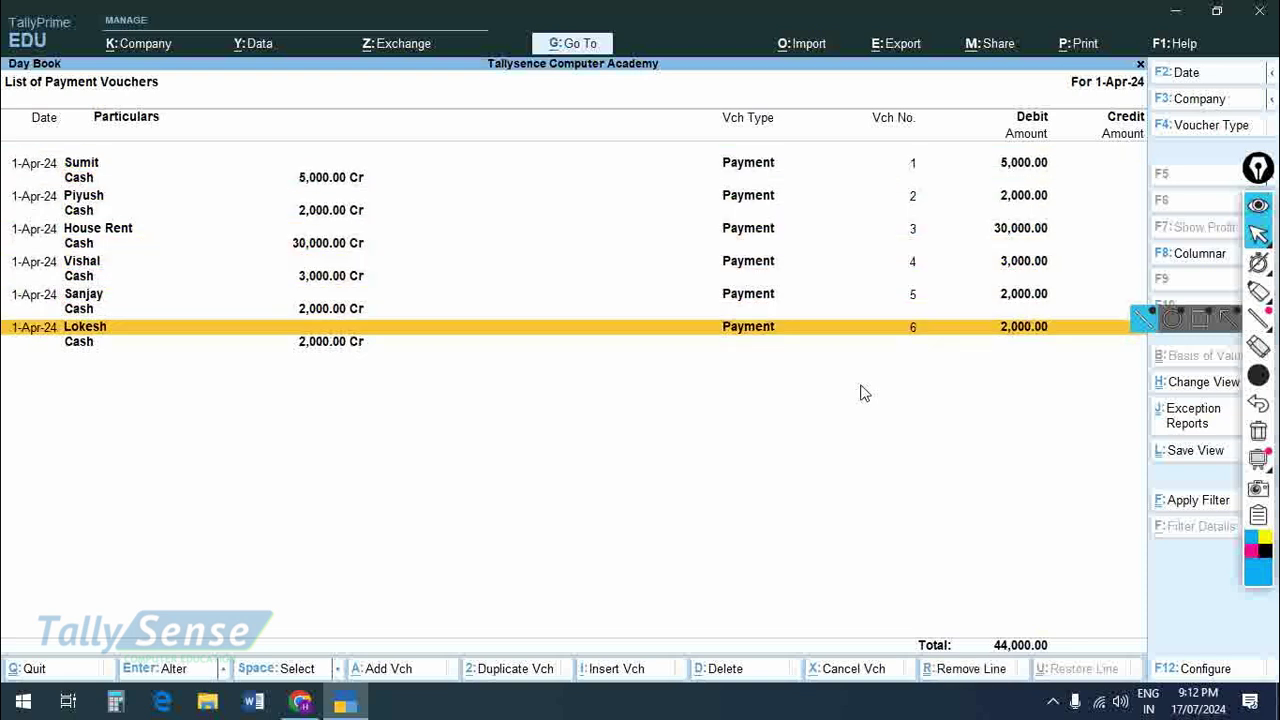
{"action": "key", "text": "Return"}
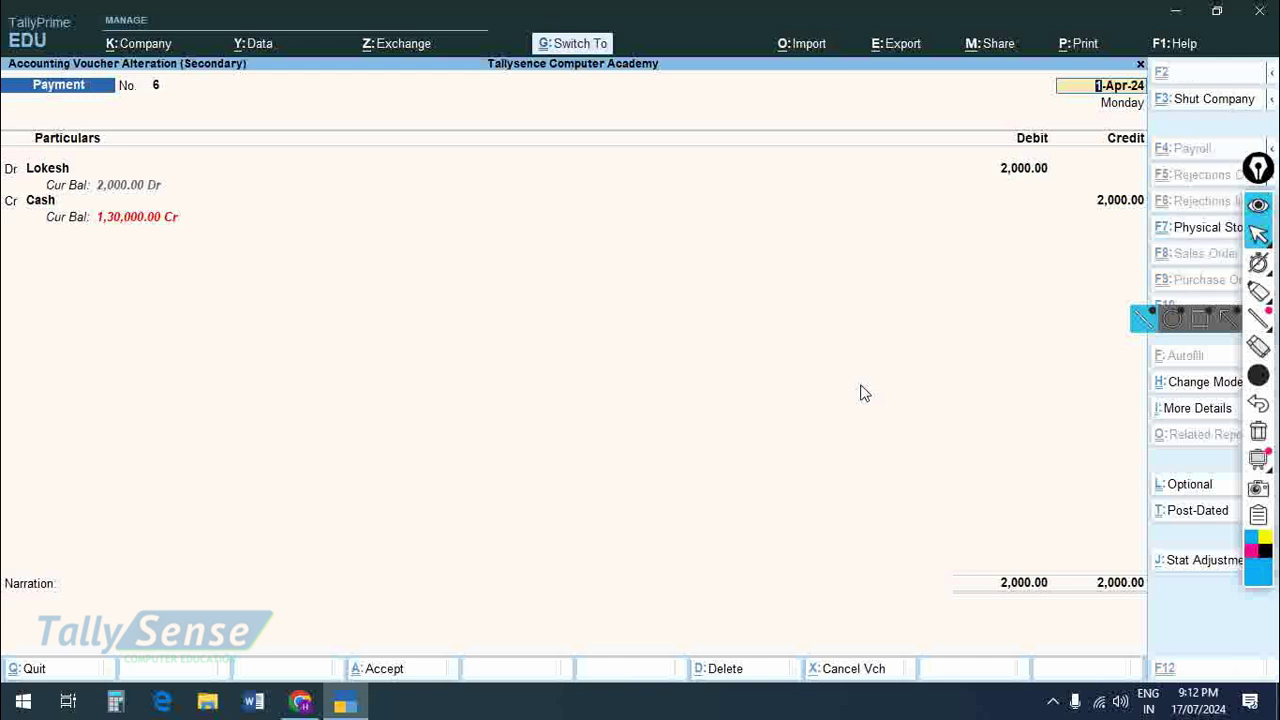
- Preview the printout of payment voucher no. 6 and enlarge it to examine the voucher number, date and account
{"action": "key", "text": "ctrl+p"}
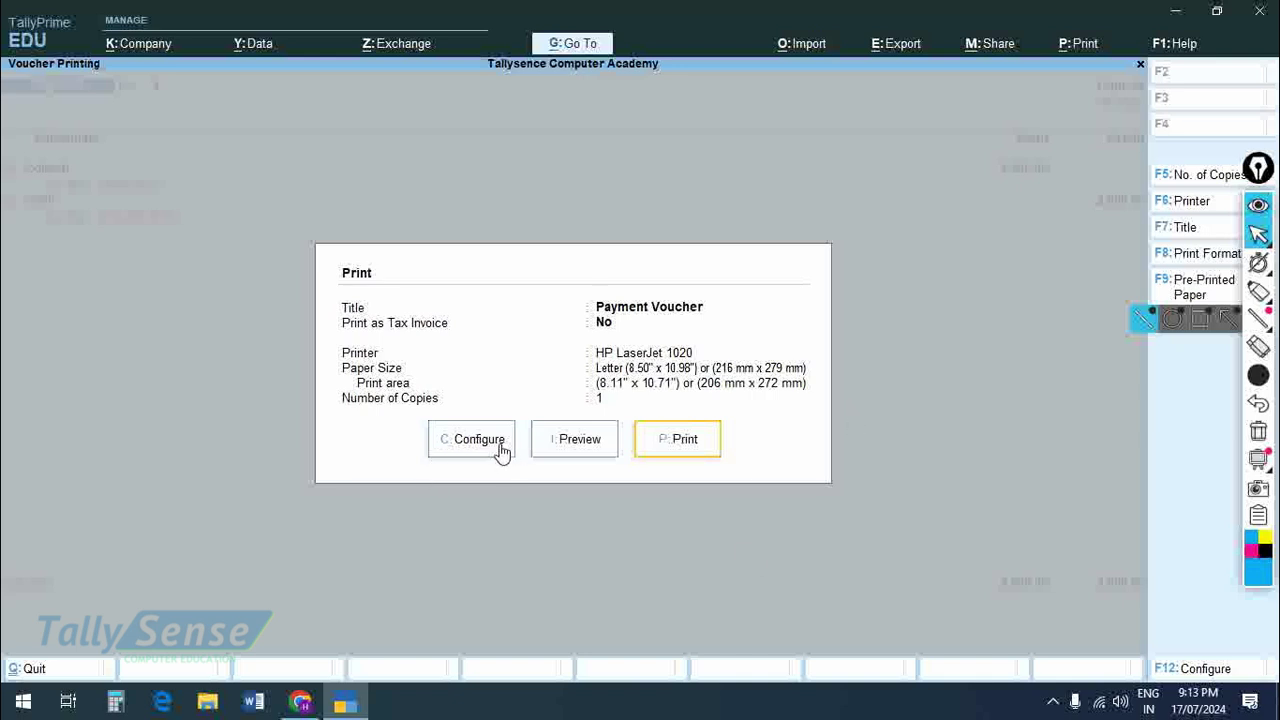
{"action": "left_click", "coordinate": [595, 455]}
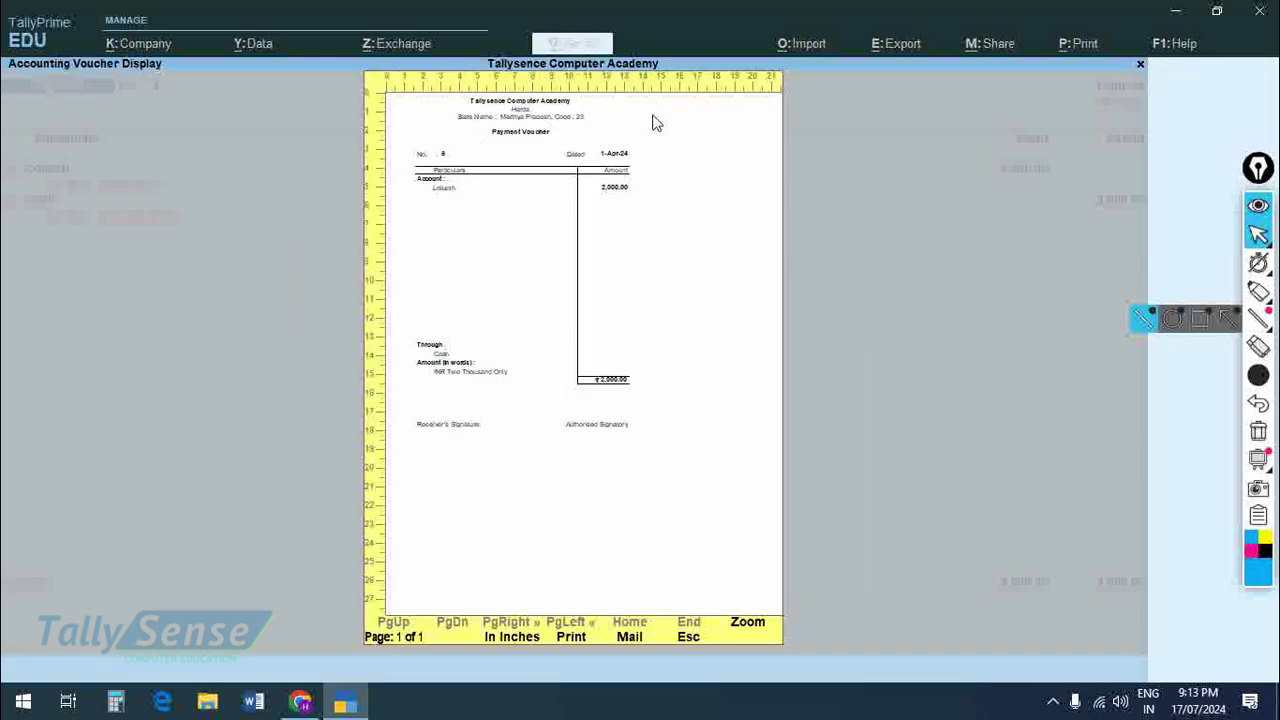
{"action": "left_click", "coordinate": [747, 625]}
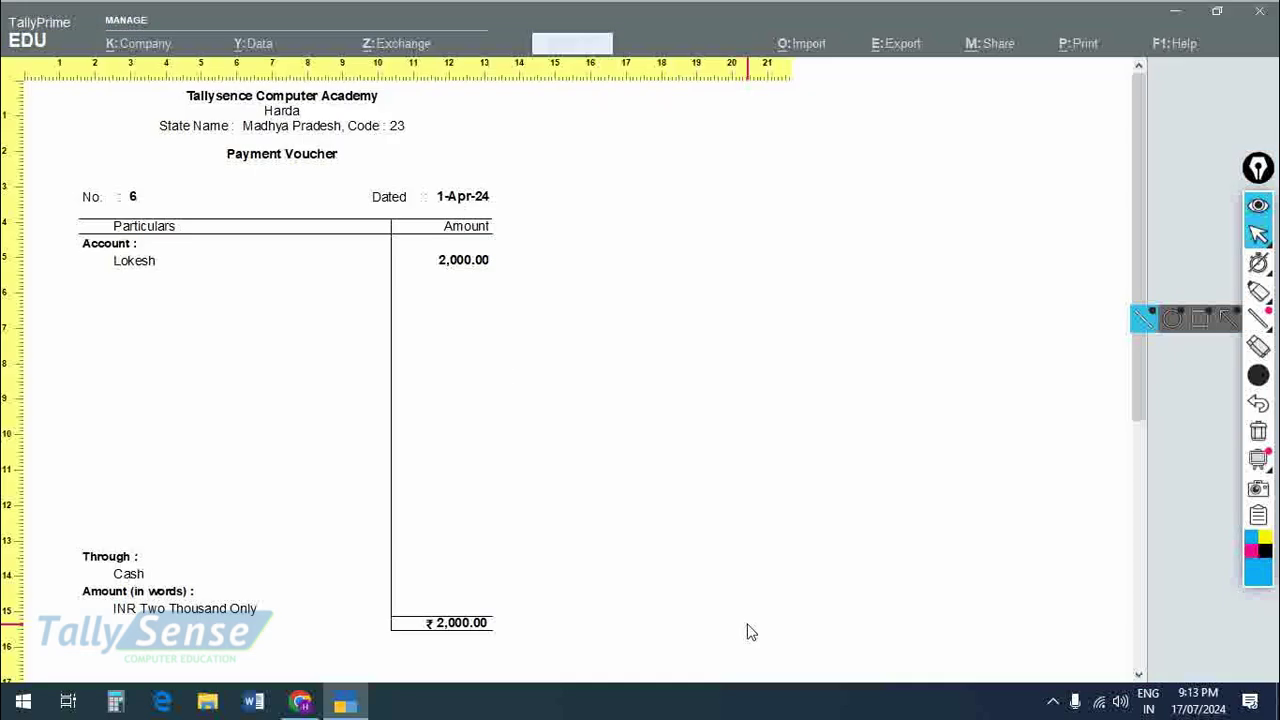
{"action": "left_click", "coordinate": [750, 632]}
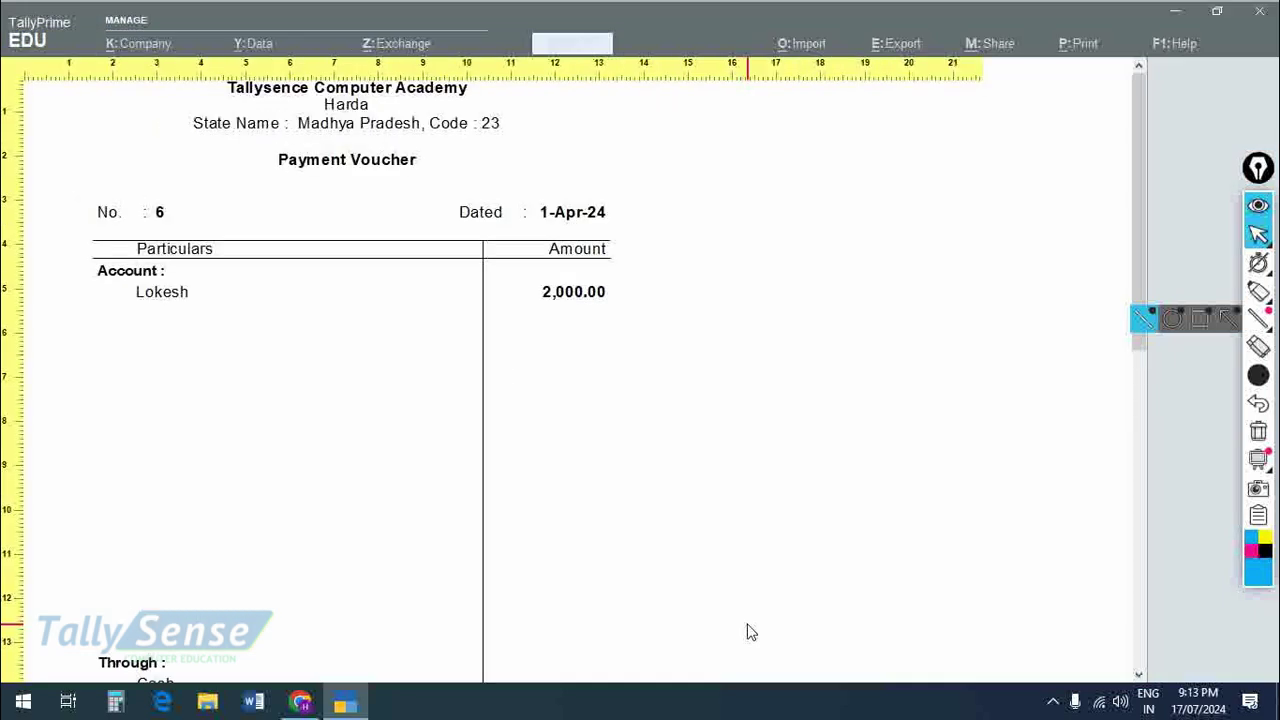
{"action": "left_click", "coordinate": [764, 610]}
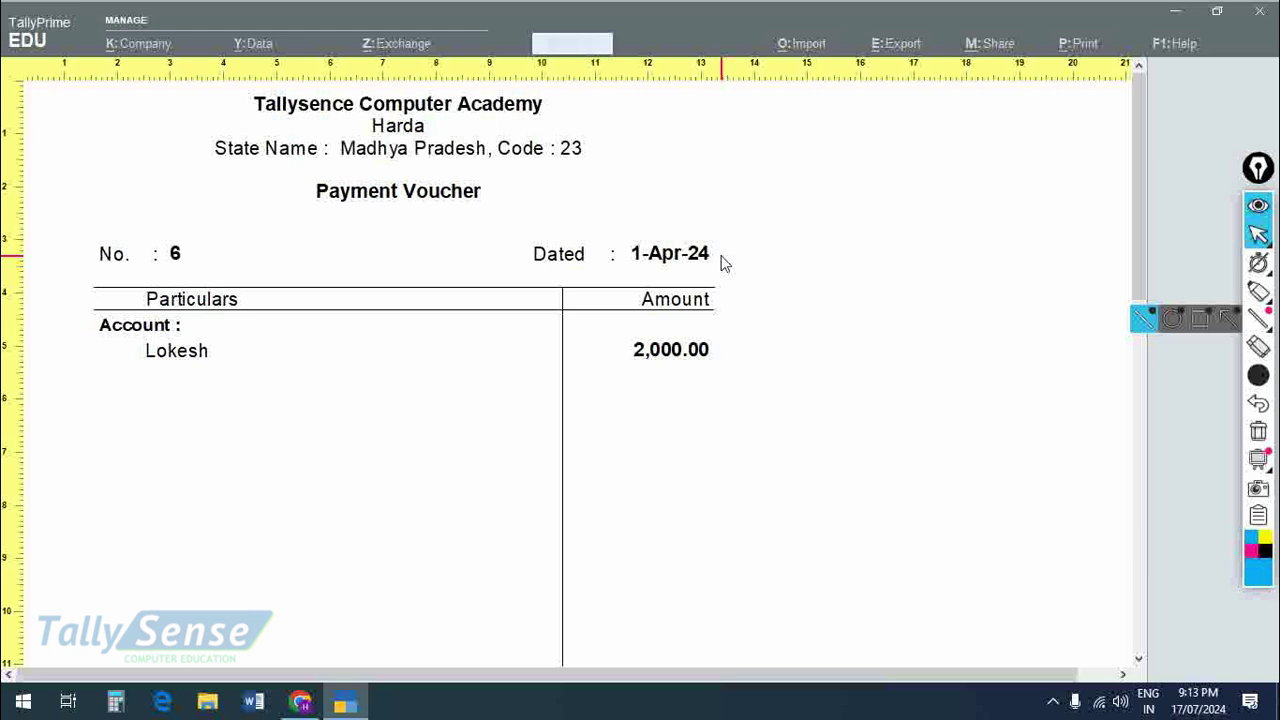
- Switch to the Google Meet call in Chrome, admit the waiting participant, and return to TallyPrime
{"action": "key", "text": "alt+Tab"}
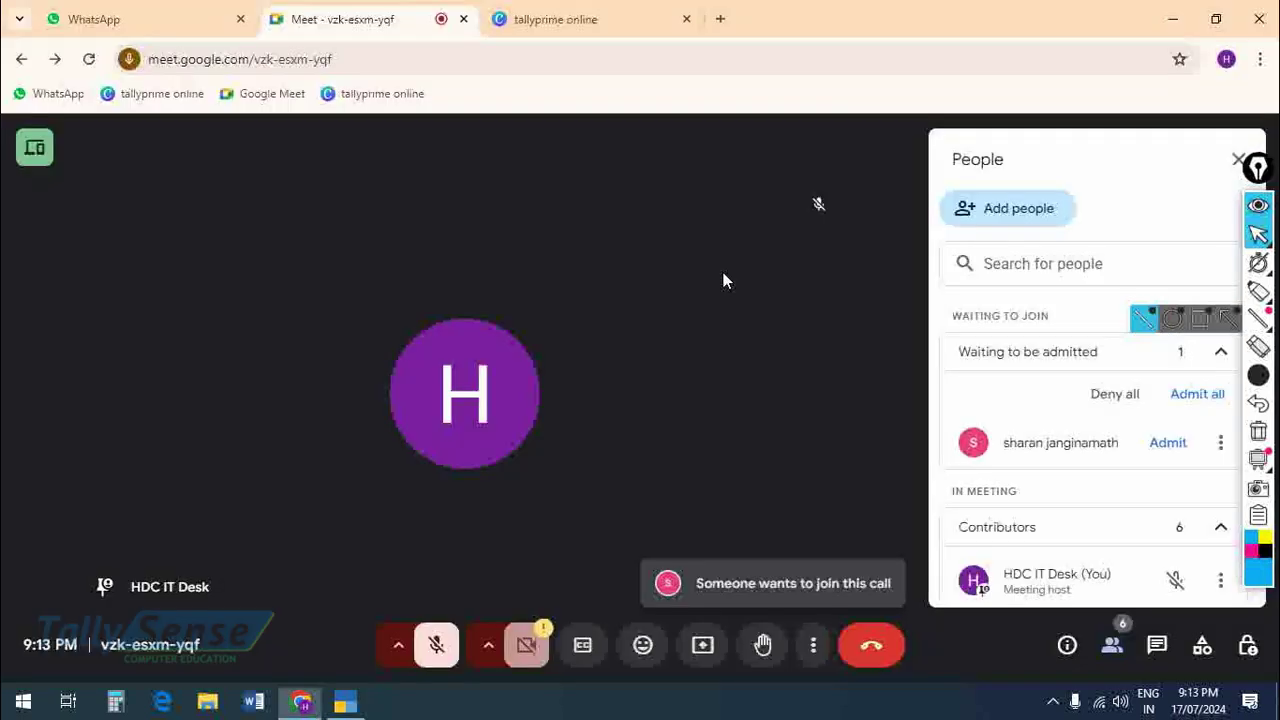
{"action": "left_click", "coordinate": [1166, 446]}
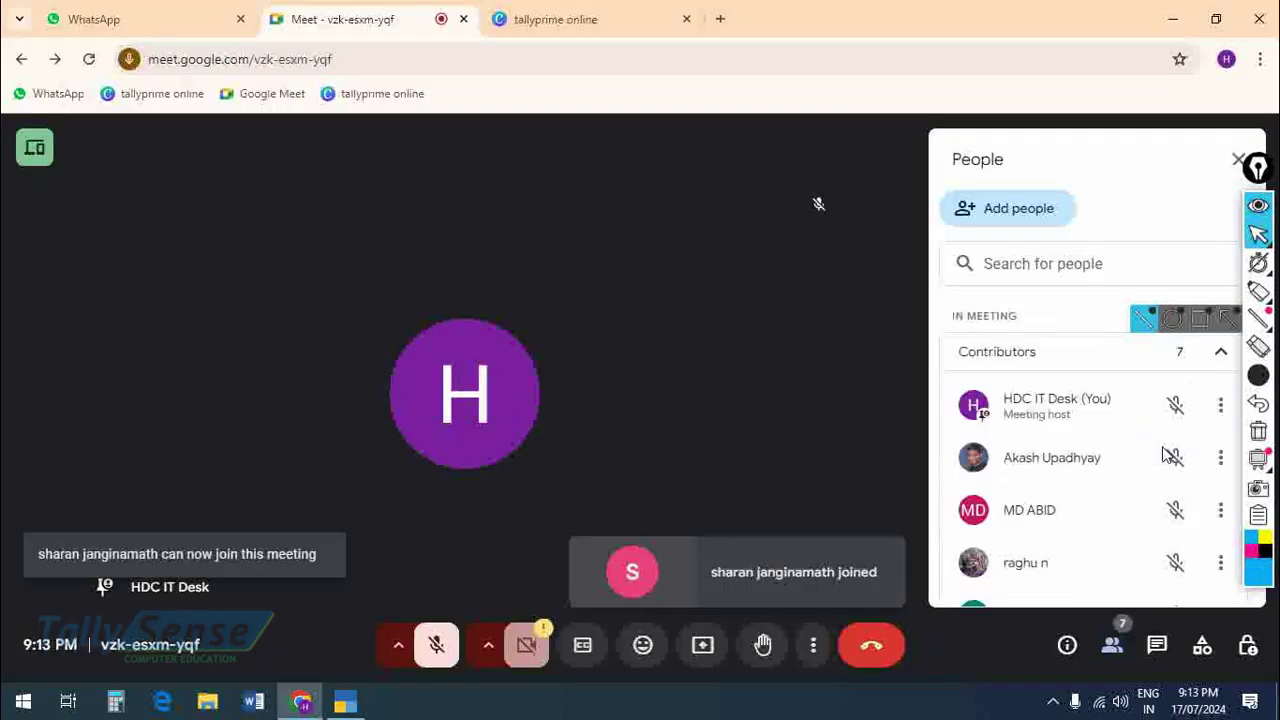
{"action": "key", "text": "alt+Tab"}
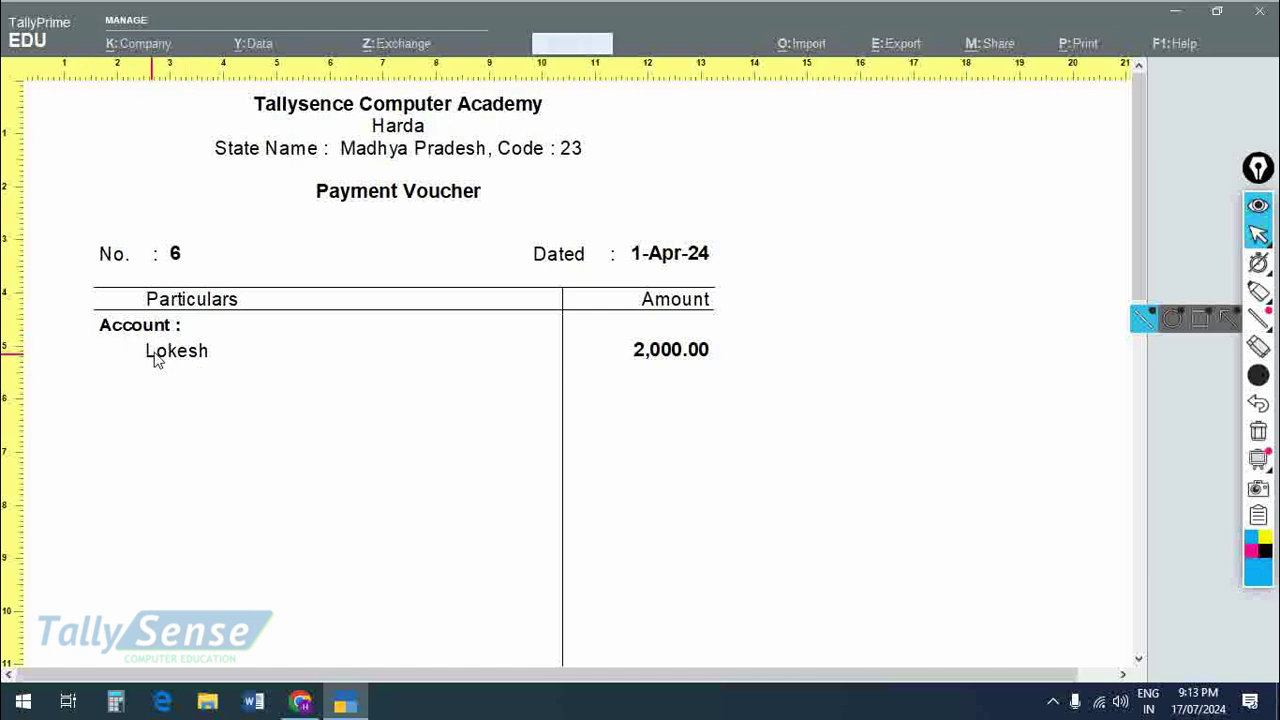
- Examine the previewed payment voucher from its account entry down to the payment mode and amount in words
{"action": "scroll", "coordinate": [628, 354], "scroll_direction": "down", "scroll_amount": 3}
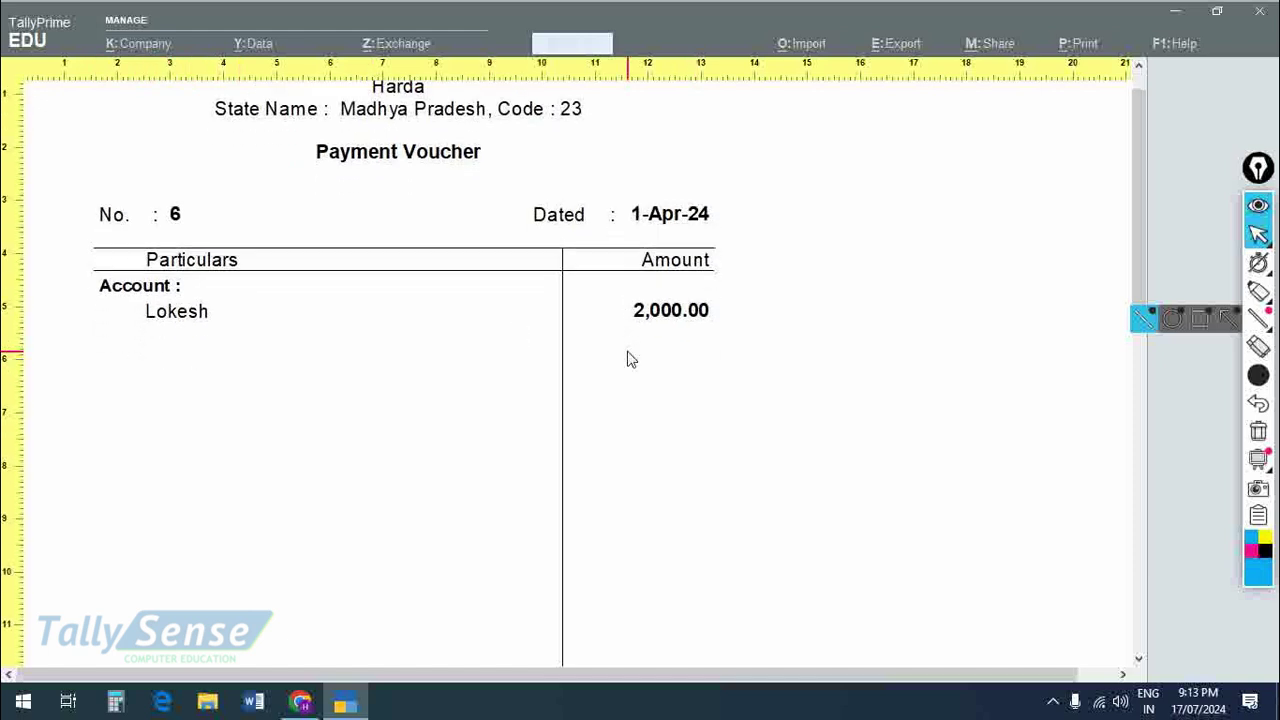
{"action": "scroll", "coordinate": [630, 354], "scroll_direction": "down", "scroll_amount": 3}
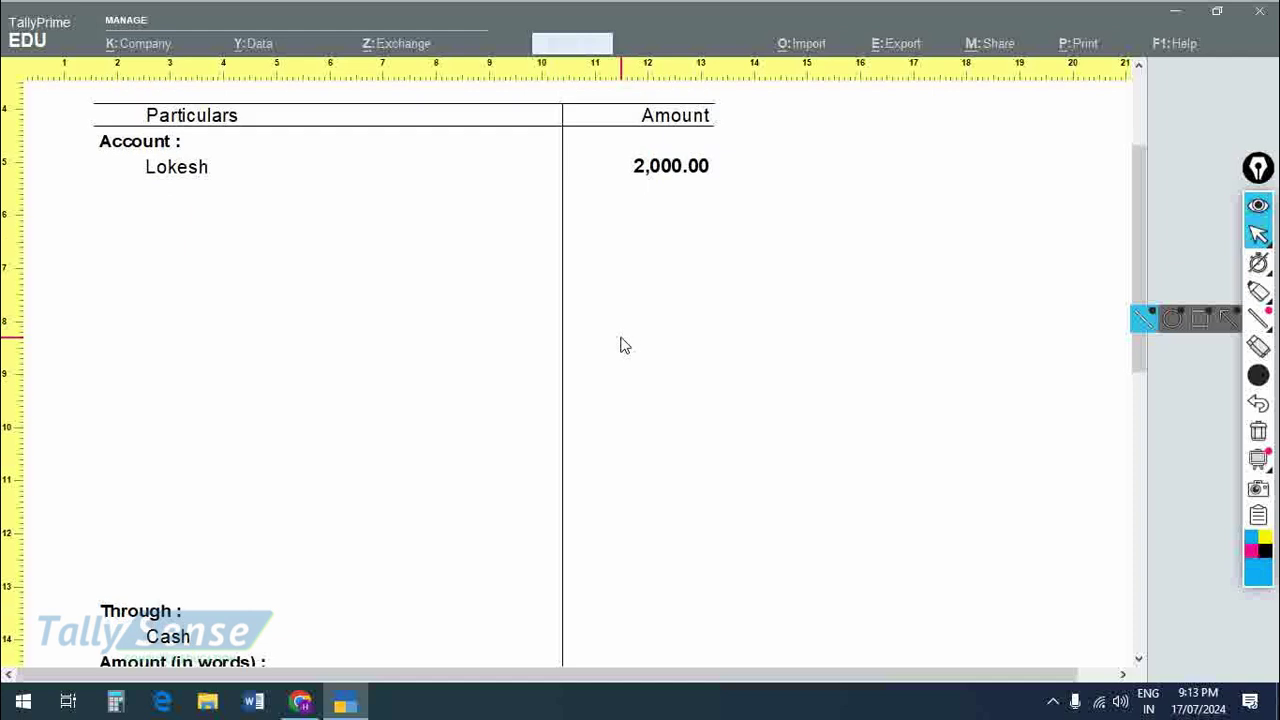
{"action": "scroll", "coordinate": [620, 346], "scroll_direction": "down", "scroll_amount": 3}
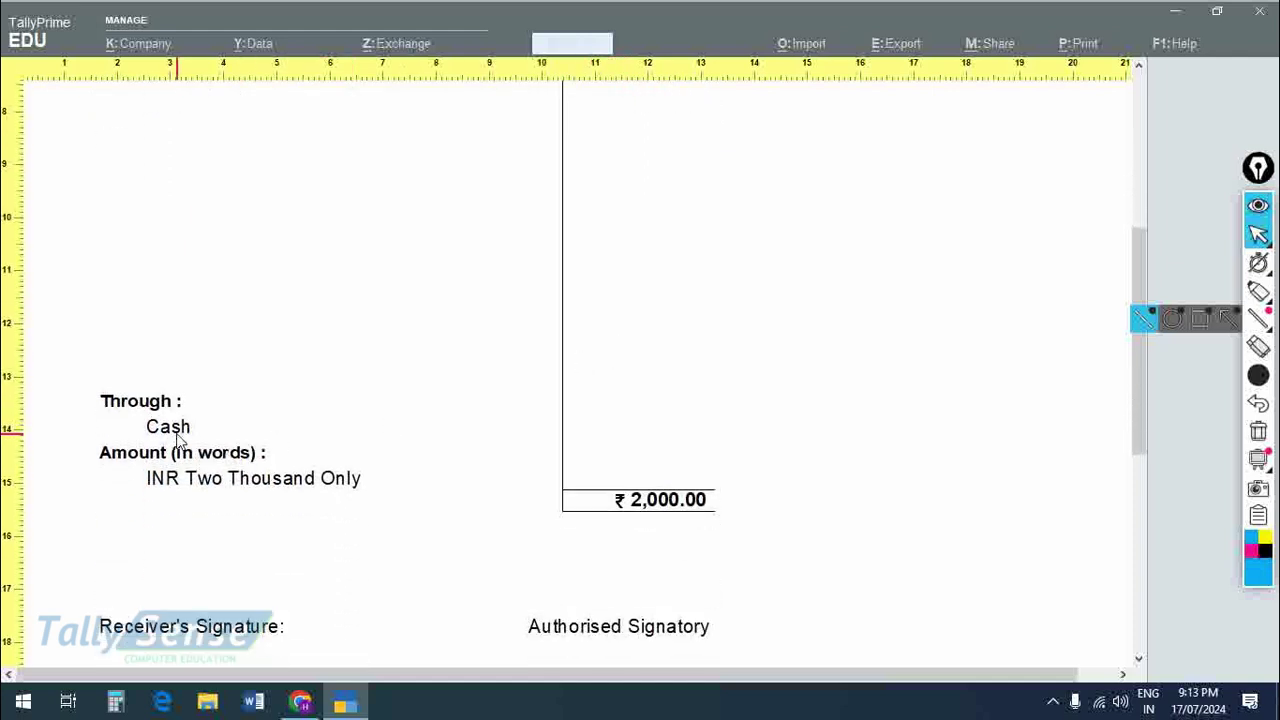
- Admit the next waiting participant to the Google Meet call and return to the voucher preview in TallyPrime
{"action": "key", "text": "alt+Tab"}
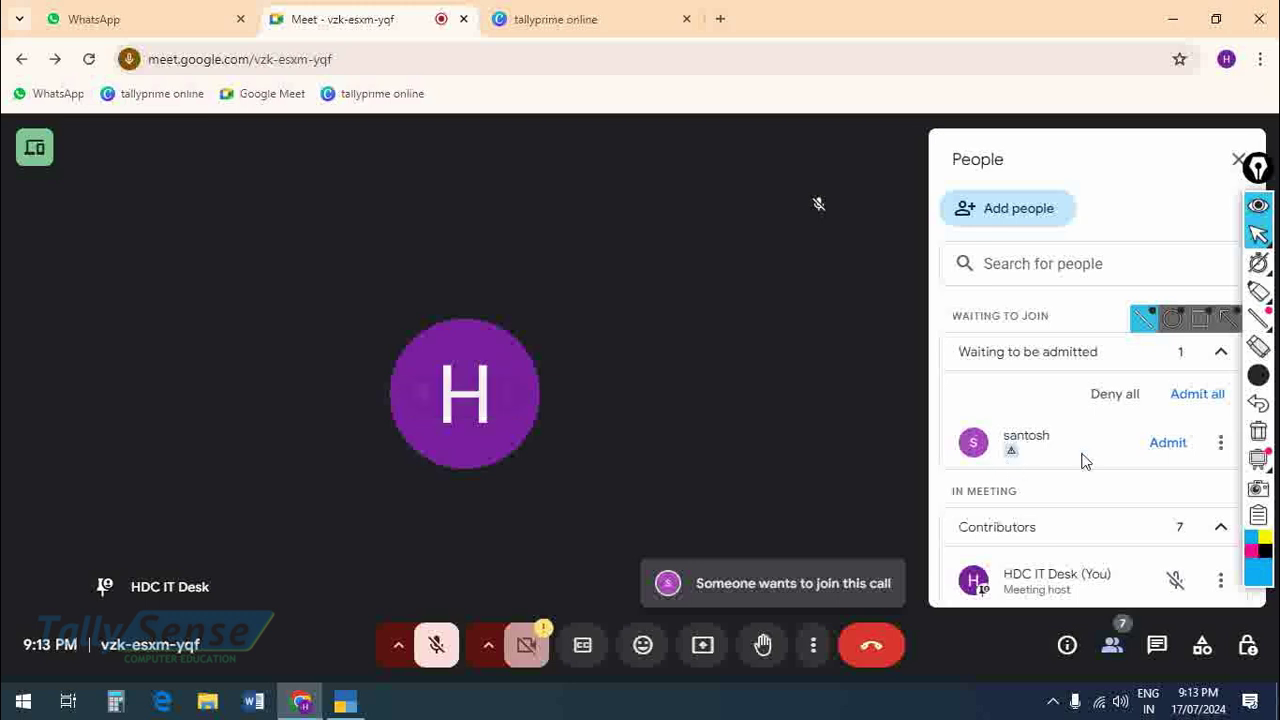
{"action": "left_click", "coordinate": [1167, 443]}
{"action": "key", "text": "alt+Tab"}
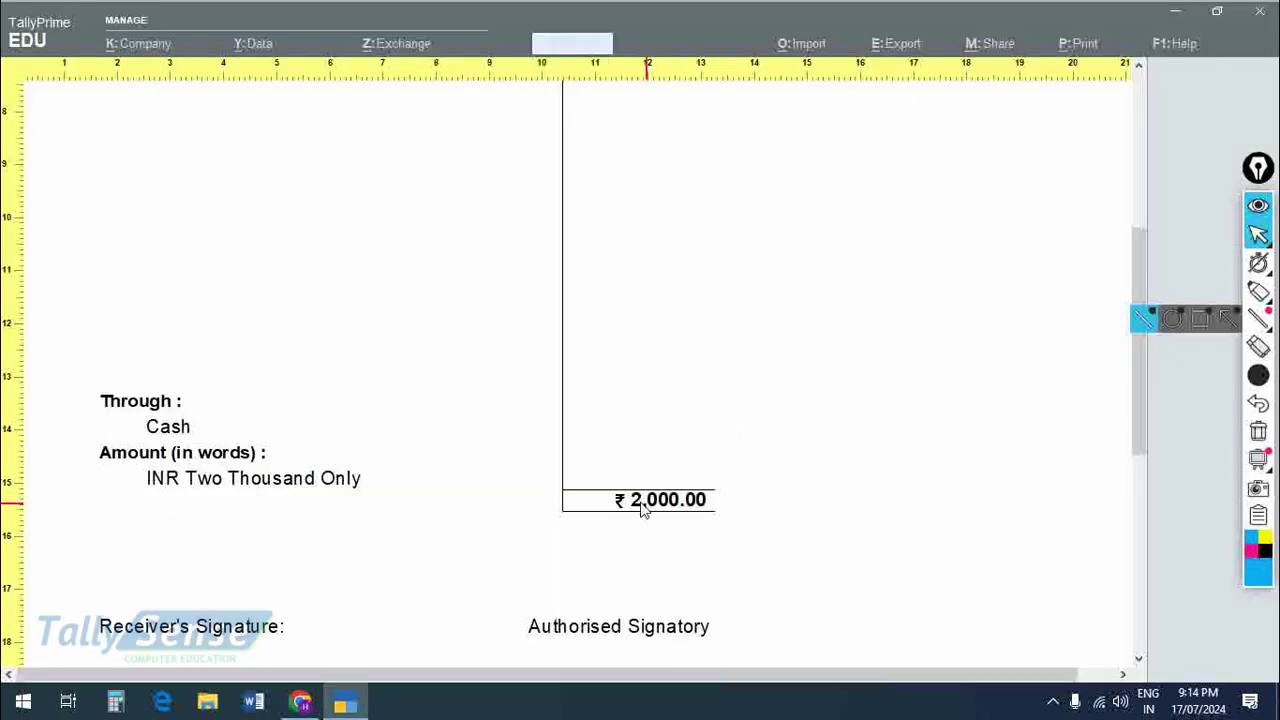
- Examine the voucher's total and signature lines in the preview, and return to the voucher alteration screen
{"action": "scroll", "coordinate": [705, 515], "scroll_direction": "down", "scroll_amount": 1}
{"action": "scroll", "coordinate": [705, 515], "scroll_direction": "down", "scroll_amount": 5}
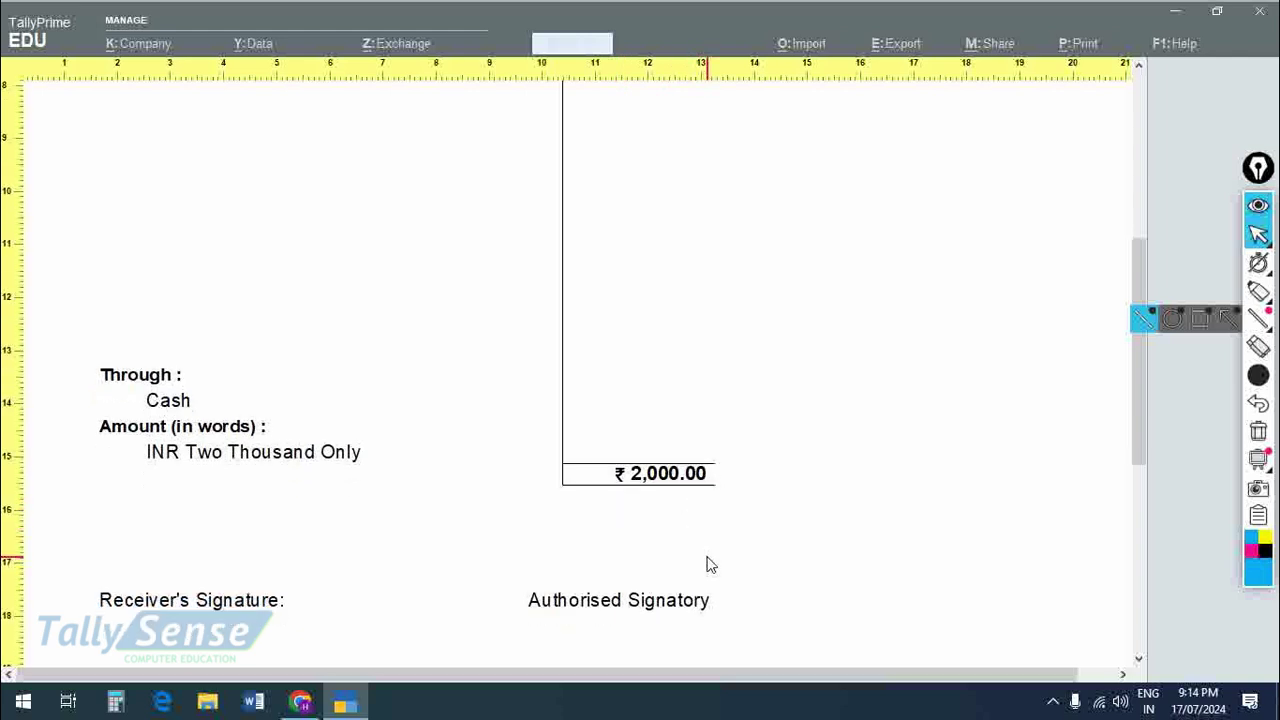
{"action": "scroll", "coordinate": [584, 578], "scroll_direction": "down", "scroll_amount": 1}
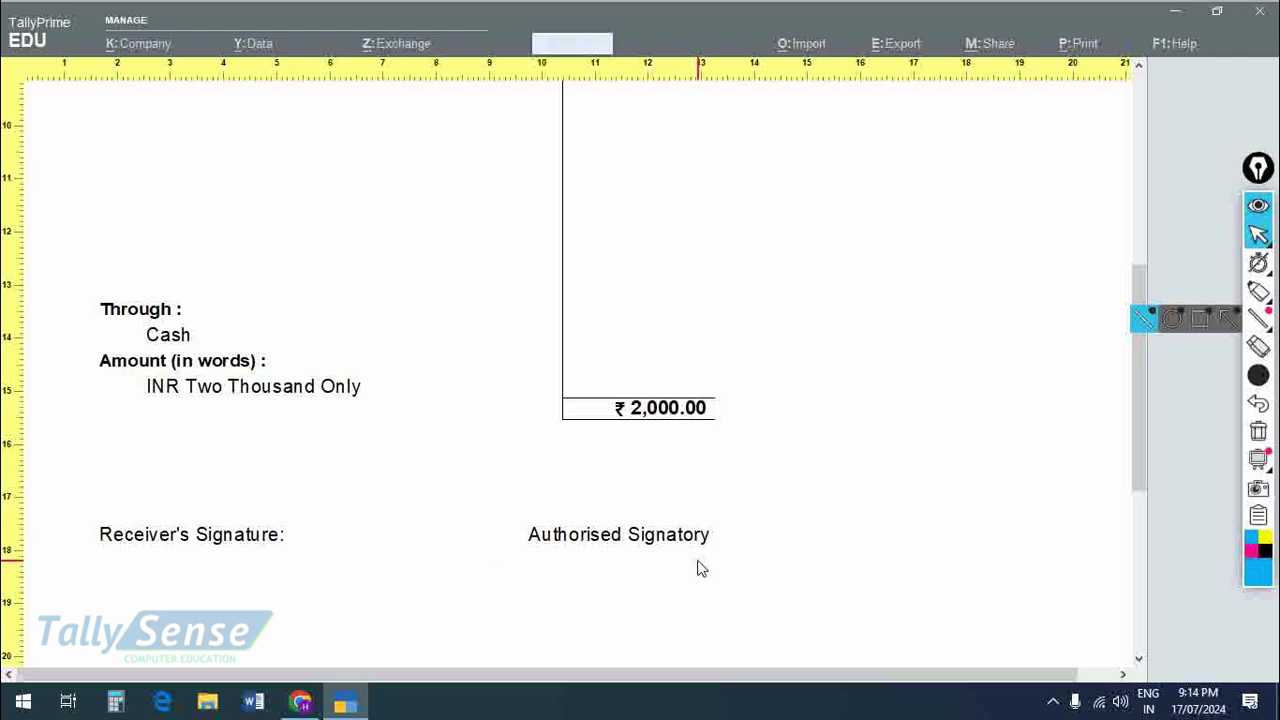
{"action": "scroll", "coordinate": [701, 568], "scroll_direction": "up", "scroll_amount": 2}
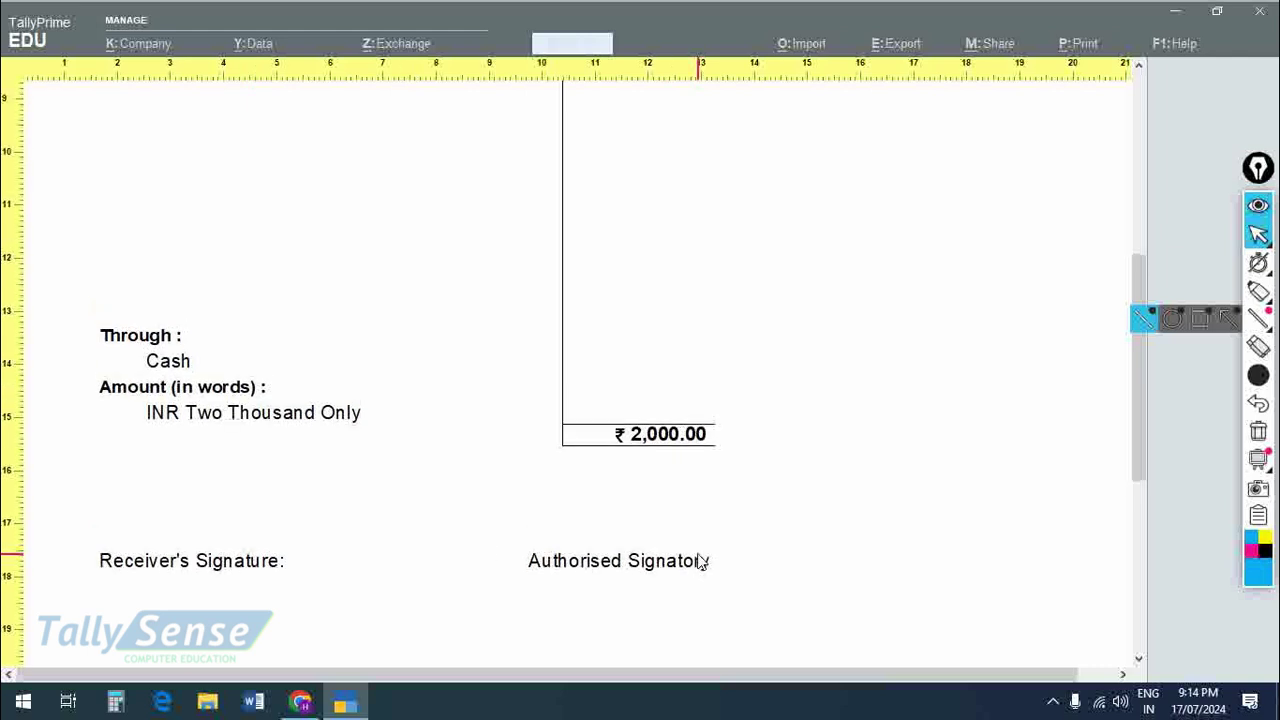
{"action": "scroll", "coordinate": [703, 560], "scroll_direction": "up", "scroll_amount": 2}
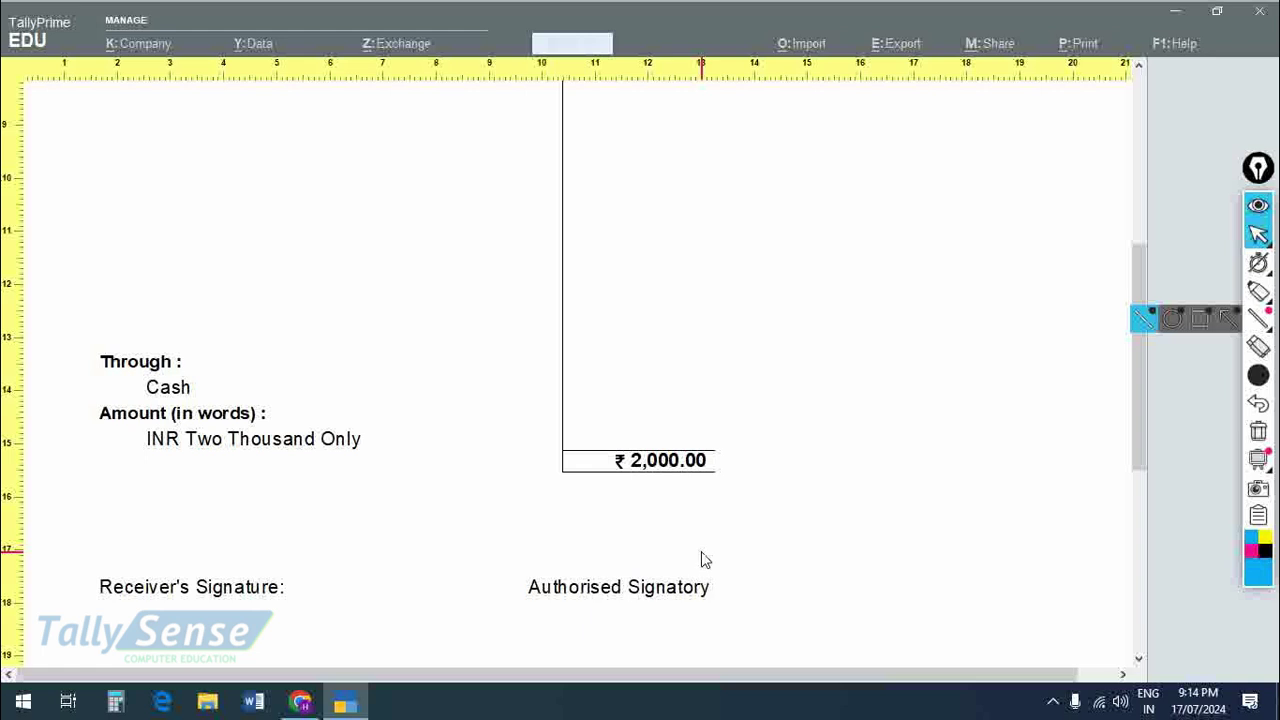
{"action": "key", "text": "Escape"}
{"action": "key", "text": "Escape"}
{"action": "key", "text": "Escape"}
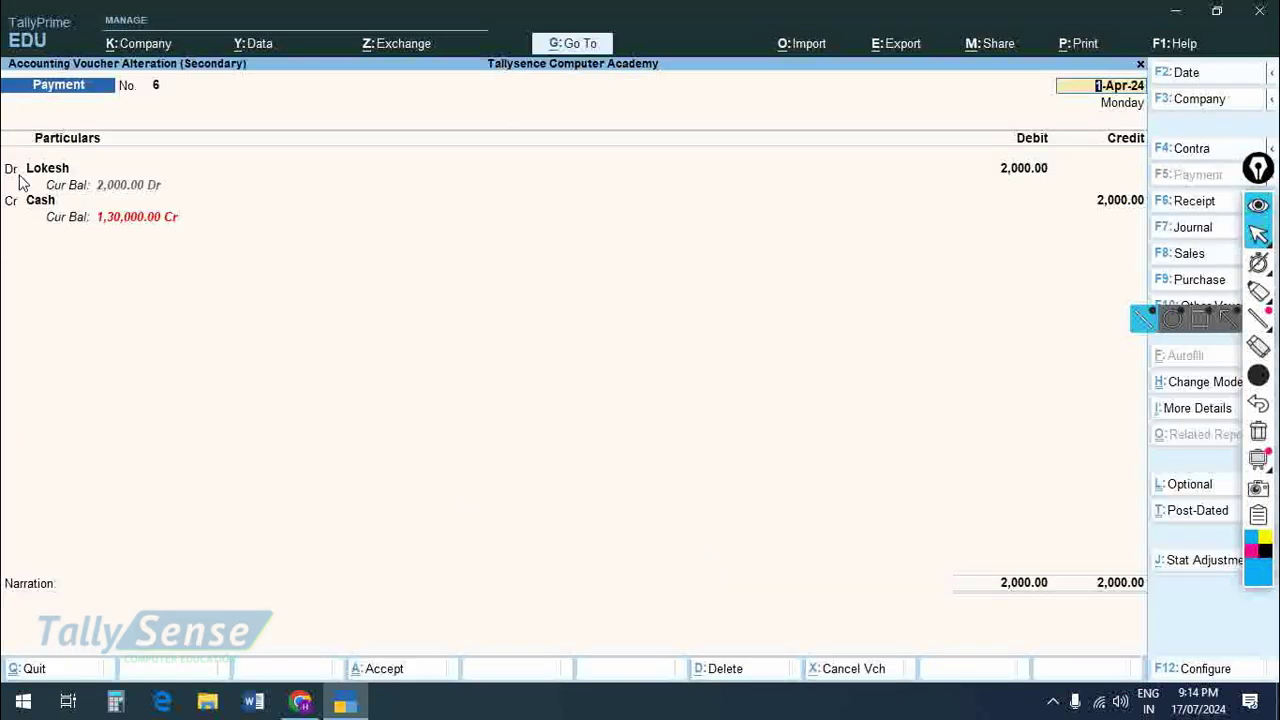
- Preview the payment voucher's printout again from its print settings
{"action": "key", "text": "ctrl"}
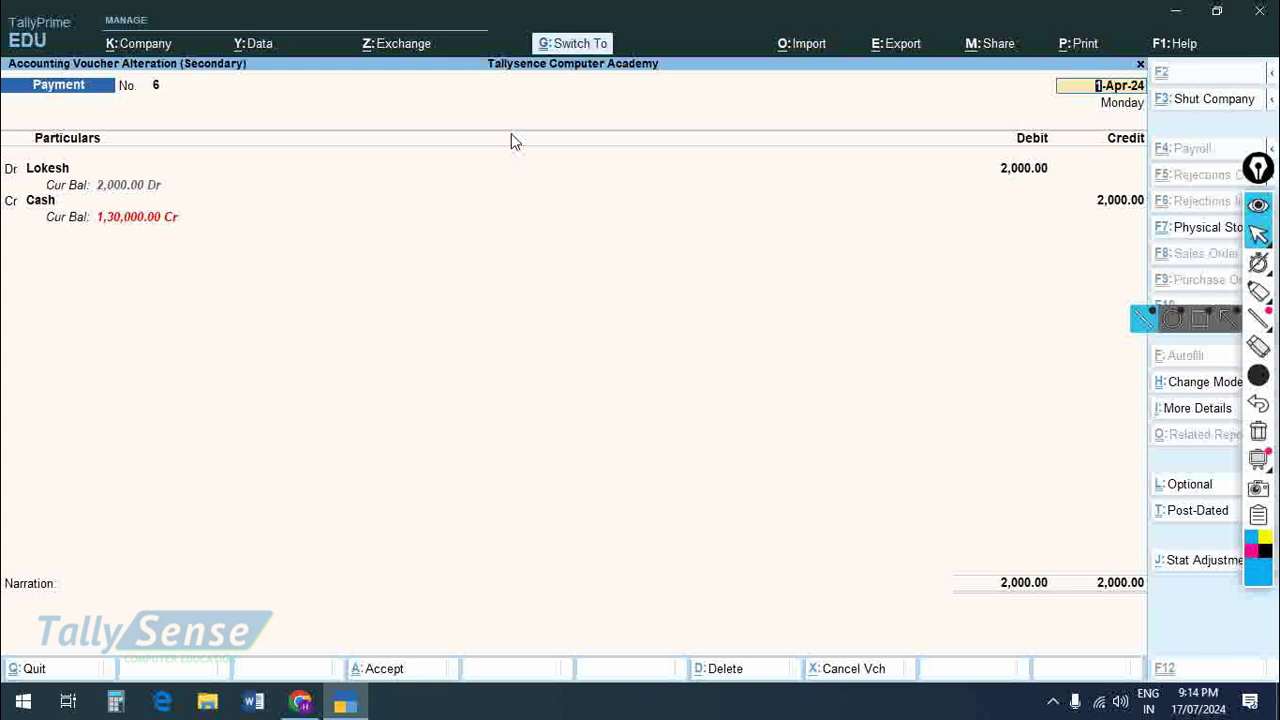
{"action": "key", "text": "ctrl+p"}
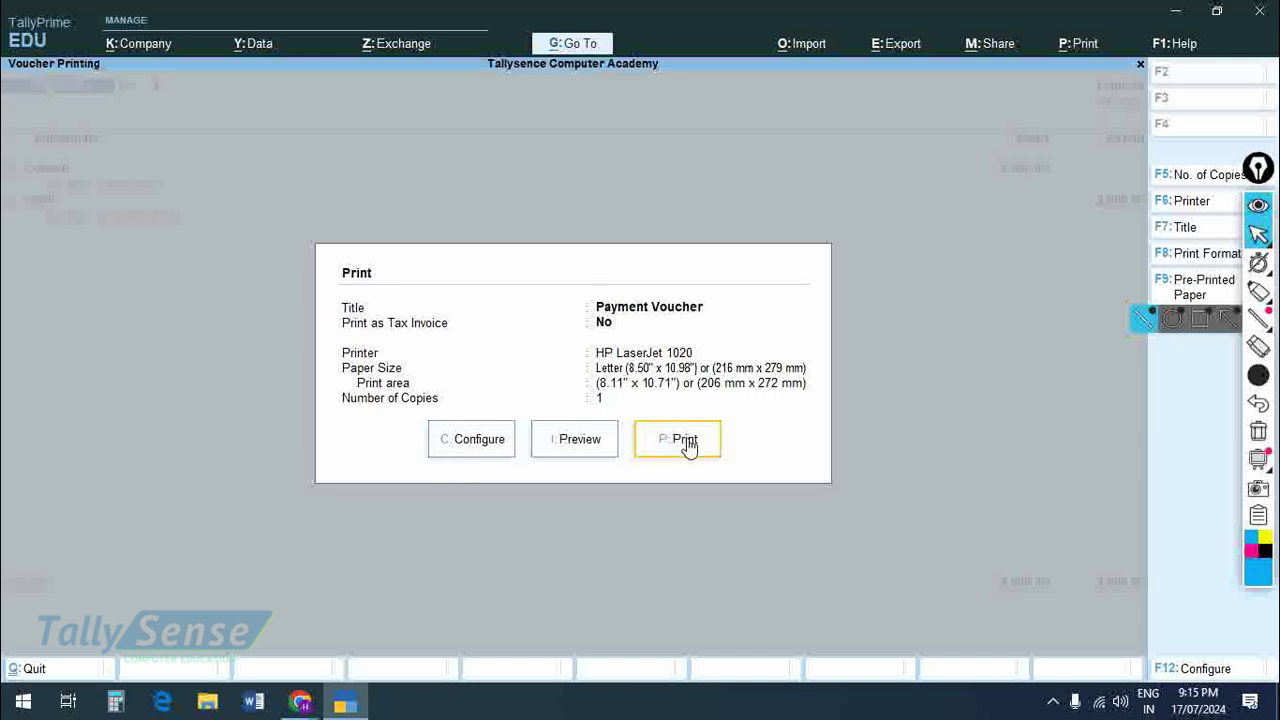
{"action": "left_click", "coordinate": [585, 445]}
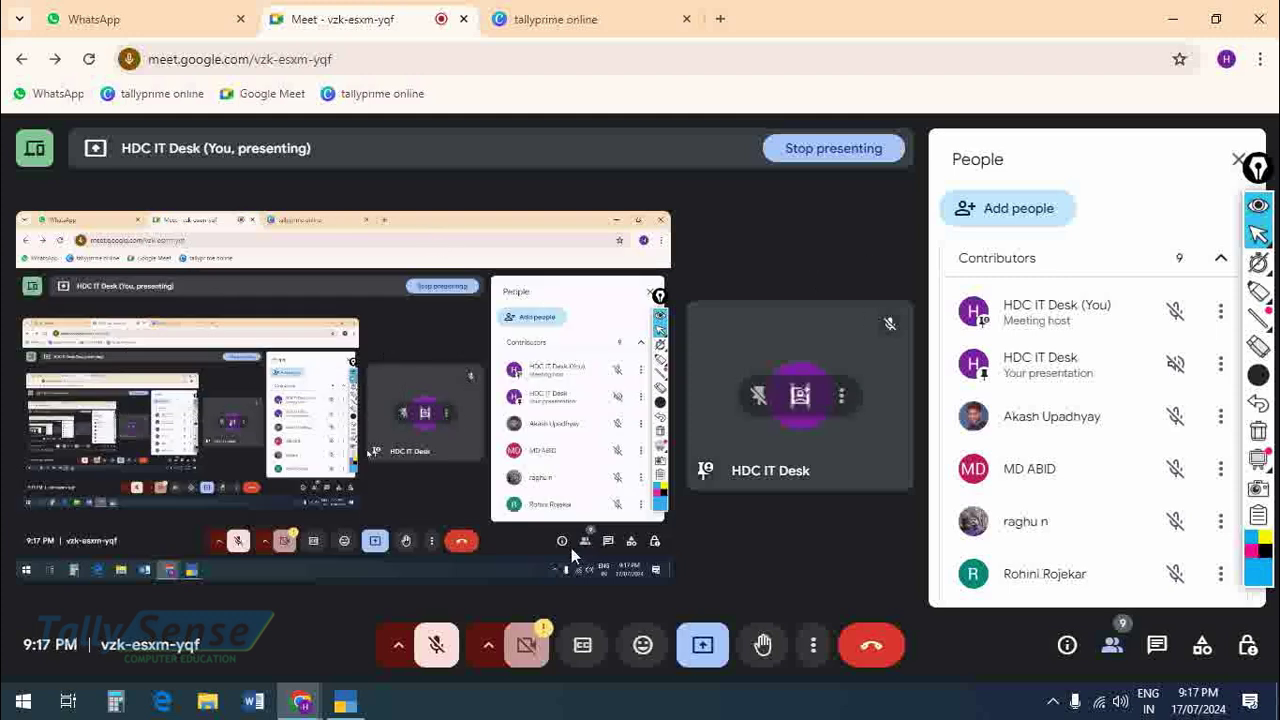
- Unmute the microphone in the Google Meet call, look through its participants, and return to TallyPrime
{"action": "left_click", "coordinate": [436, 645]}
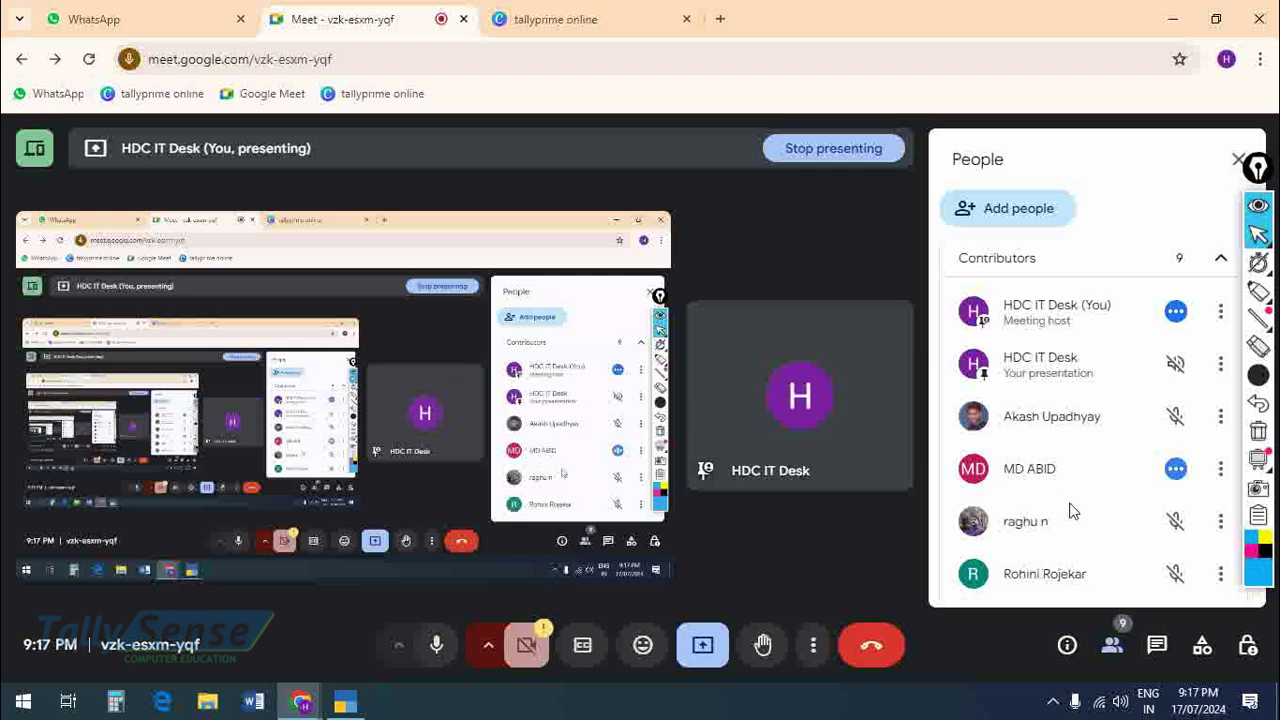
{"action": "scroll", "coordinate": [1070, 494], "scroll_direction": "down", "scroll_amount": 1}
{"action": "scroll", "coordinate": [1050, 490], "scroll_direction": "down", "scroll_amount": 1}
{"action": "scroll", "coordinate": [1044, 484], "scroll_direction": "up", "scroll_amount": 2}
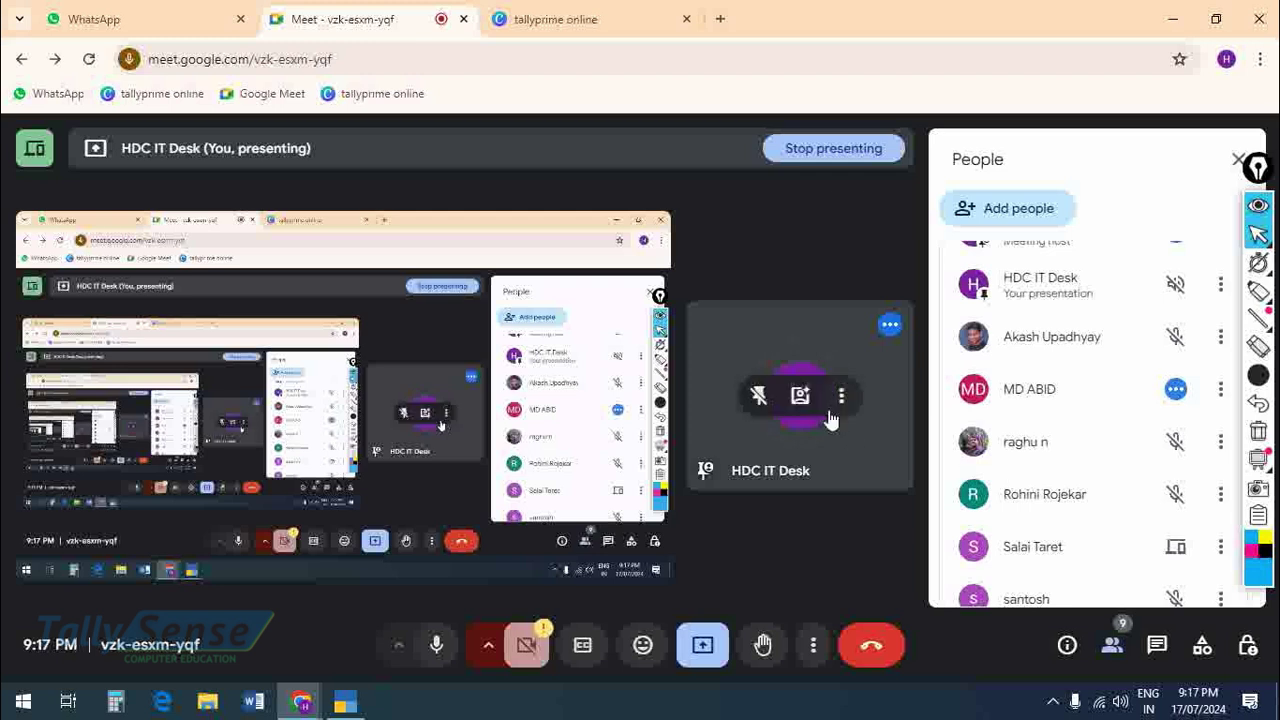
{"action": "key", "text": "alt+Tab"}
- Close the voucher's print preview and print settings, and accept payment voucher no. 6
{"action": "key", "text": "Escape"}
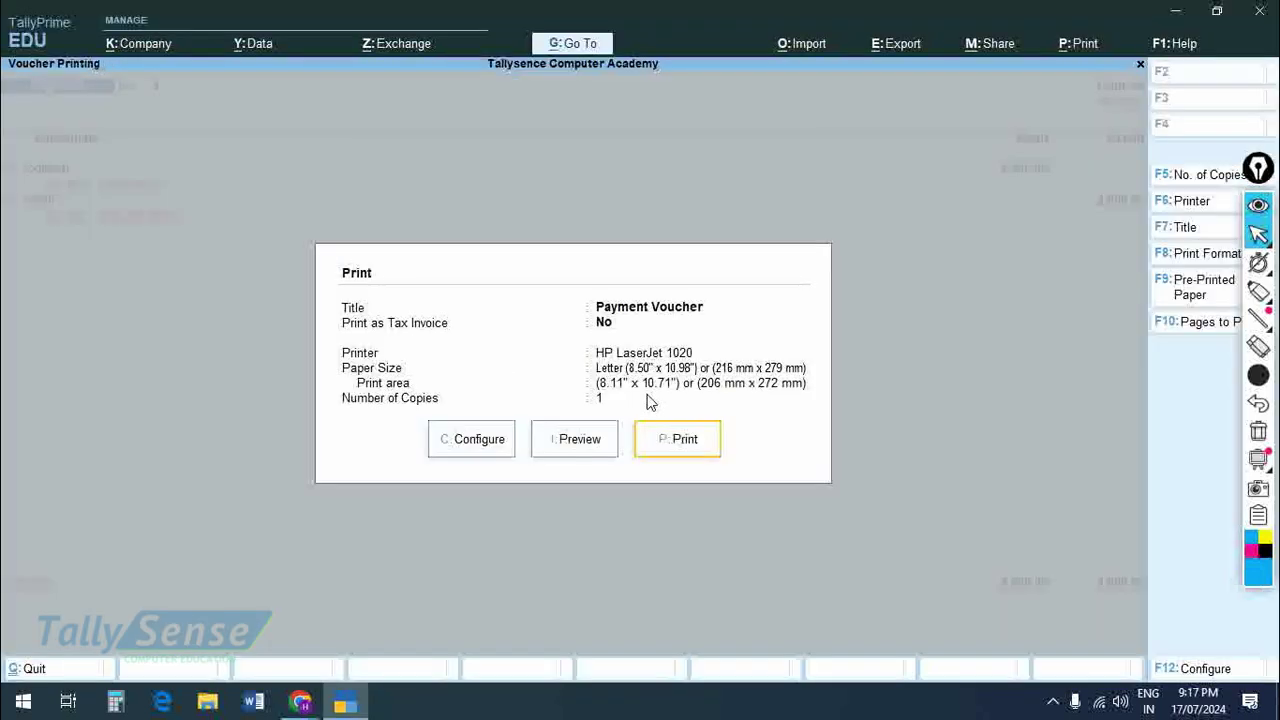
{"action": "key", "text": "Escape"}
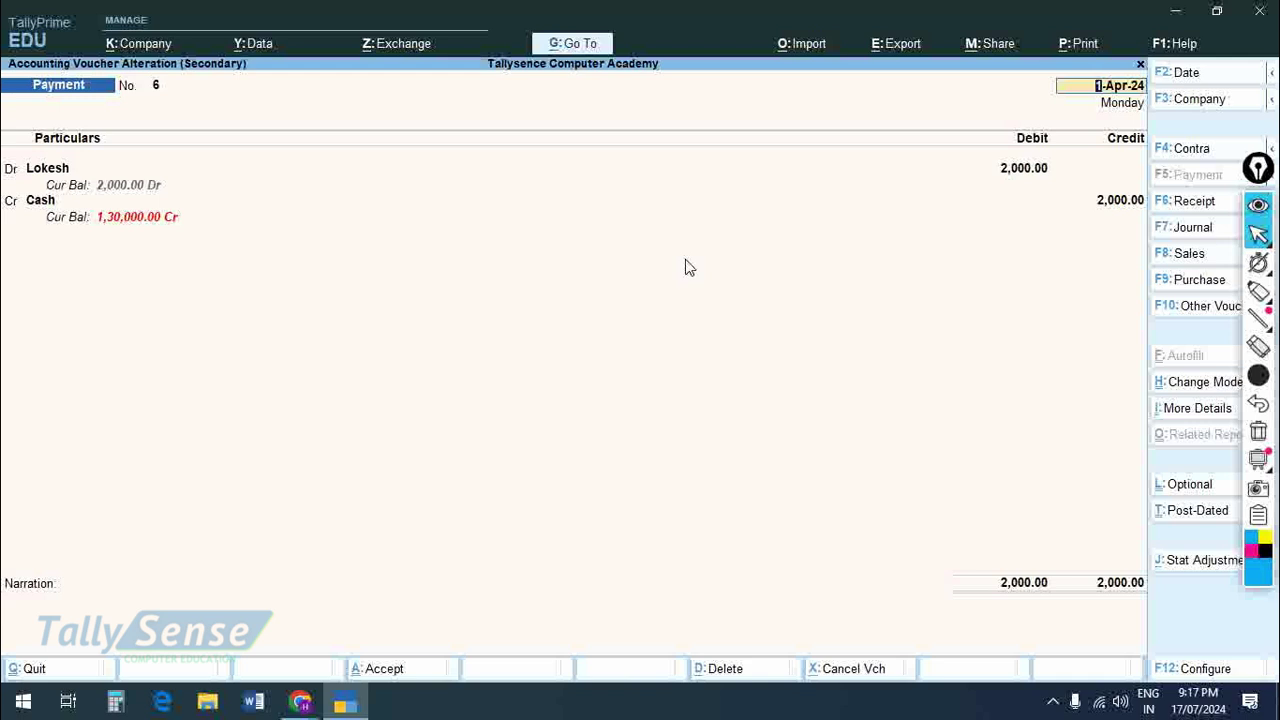
{"action": "key", "text": "ctrl+a"}
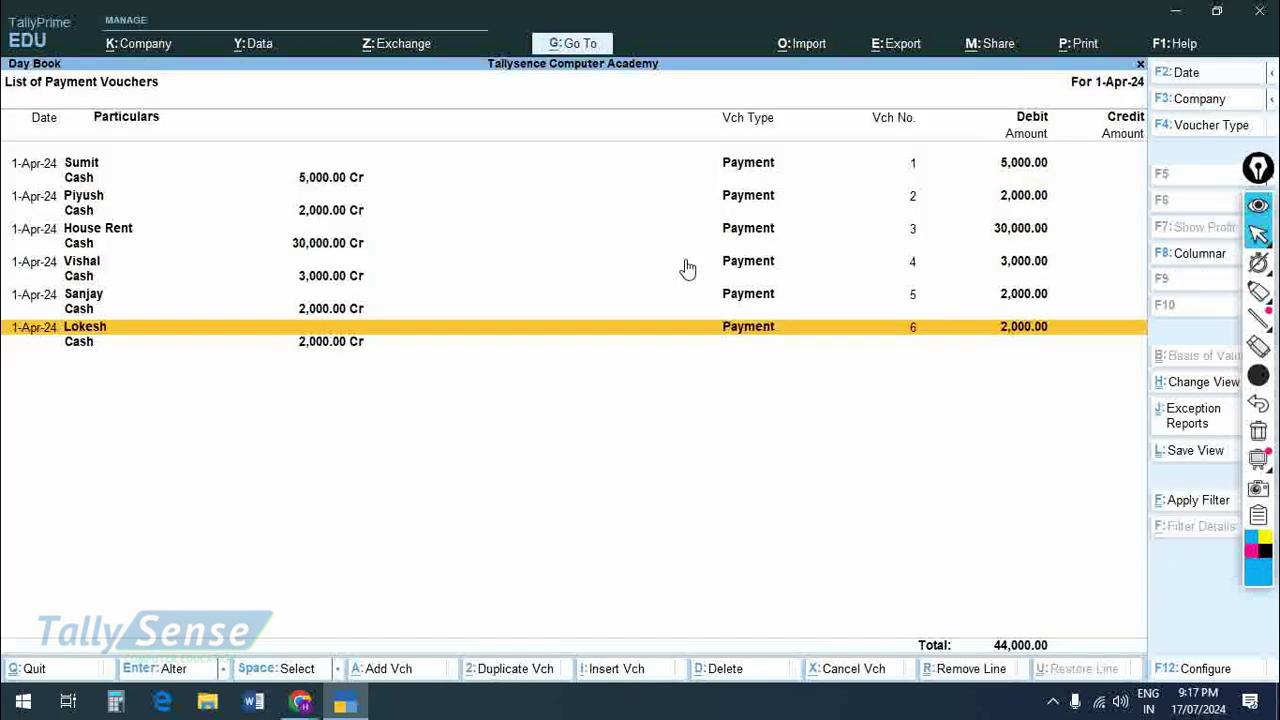
- Leave the Day Book and start a new payment voucher from the Gateway of Tally
{"action": "key", "text": "Escape"}
{"action": "key", "text": "Up"}
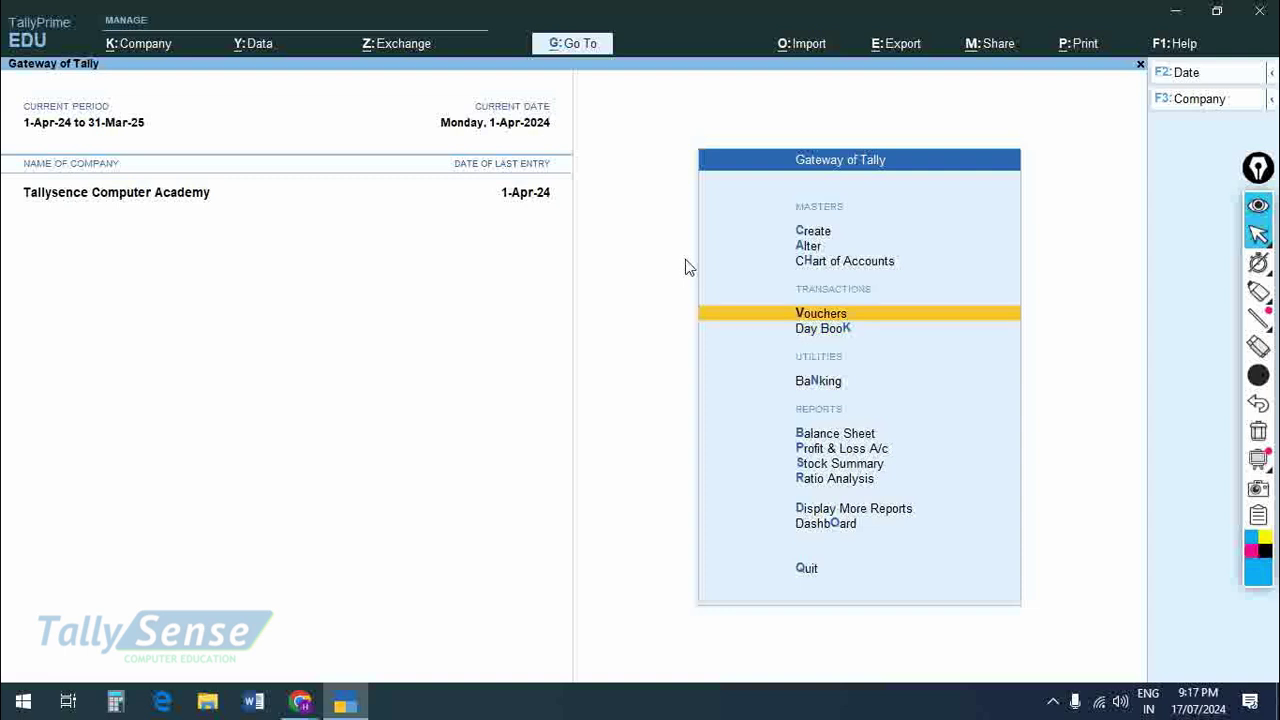
{"action": "key", "text": "Return"}
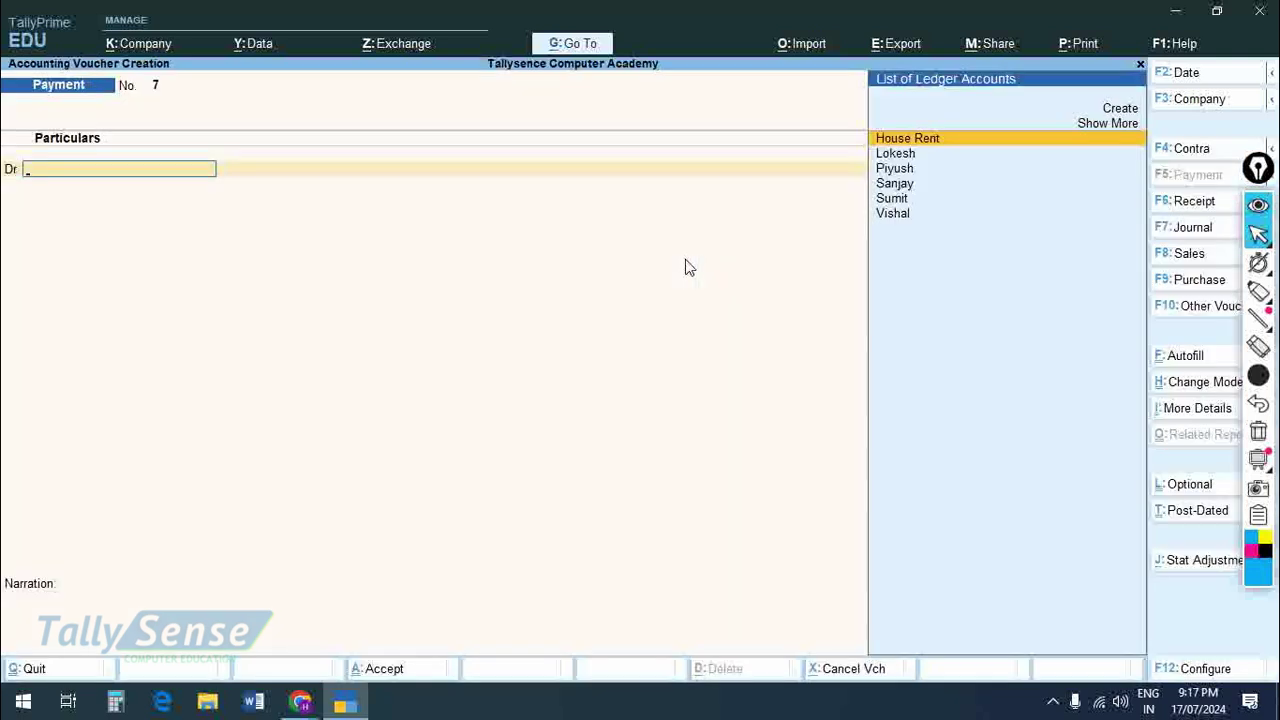
- Create a ledger in the new payee's name under Indirect Expenses for the debit line of payment voucher no. 7
{"action": "key", "text": "Up"}
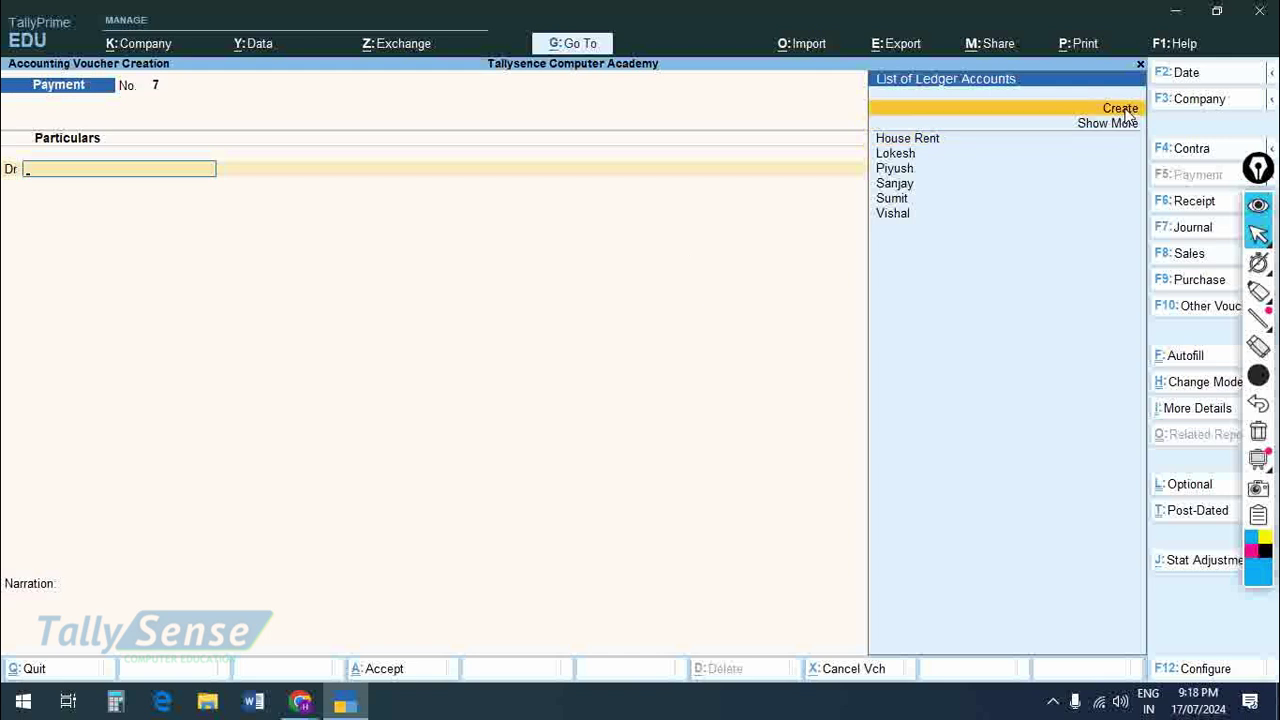
{"action": "left_click", "coordinate": [1125, 110]}
{"action": "type", "text": "Pankaj"}
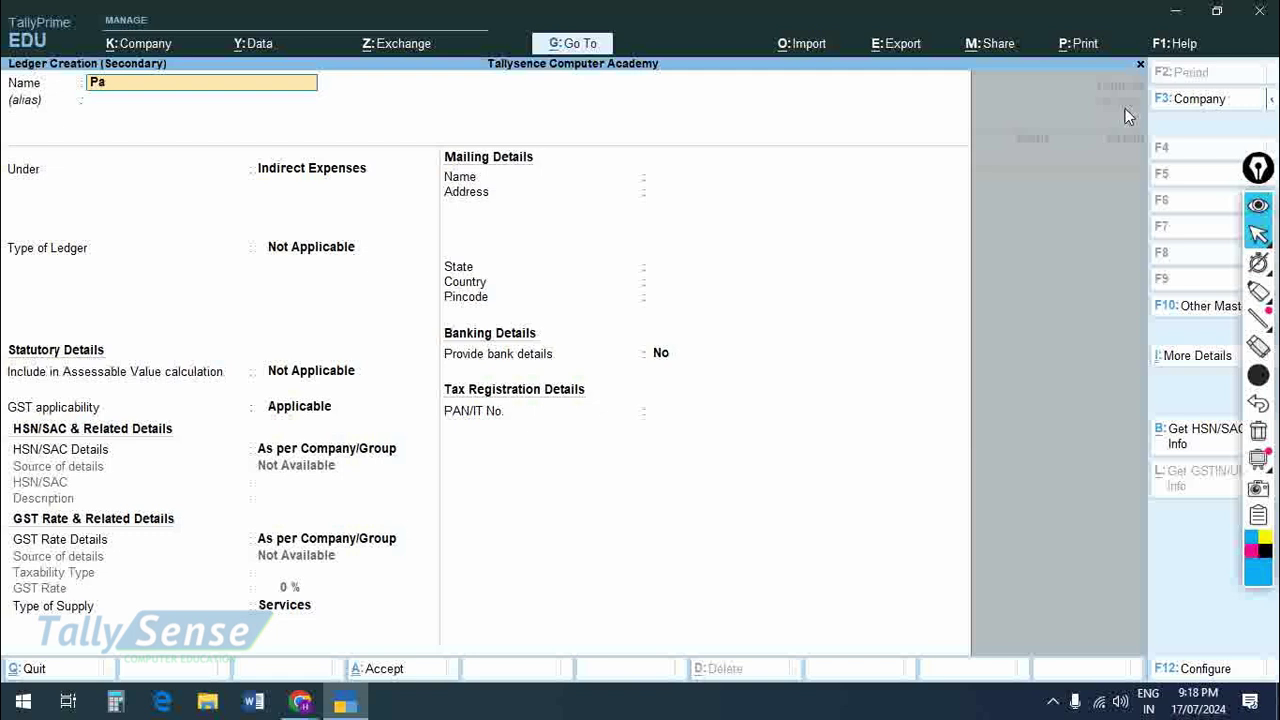
{"action": "key", "text": "Return"}
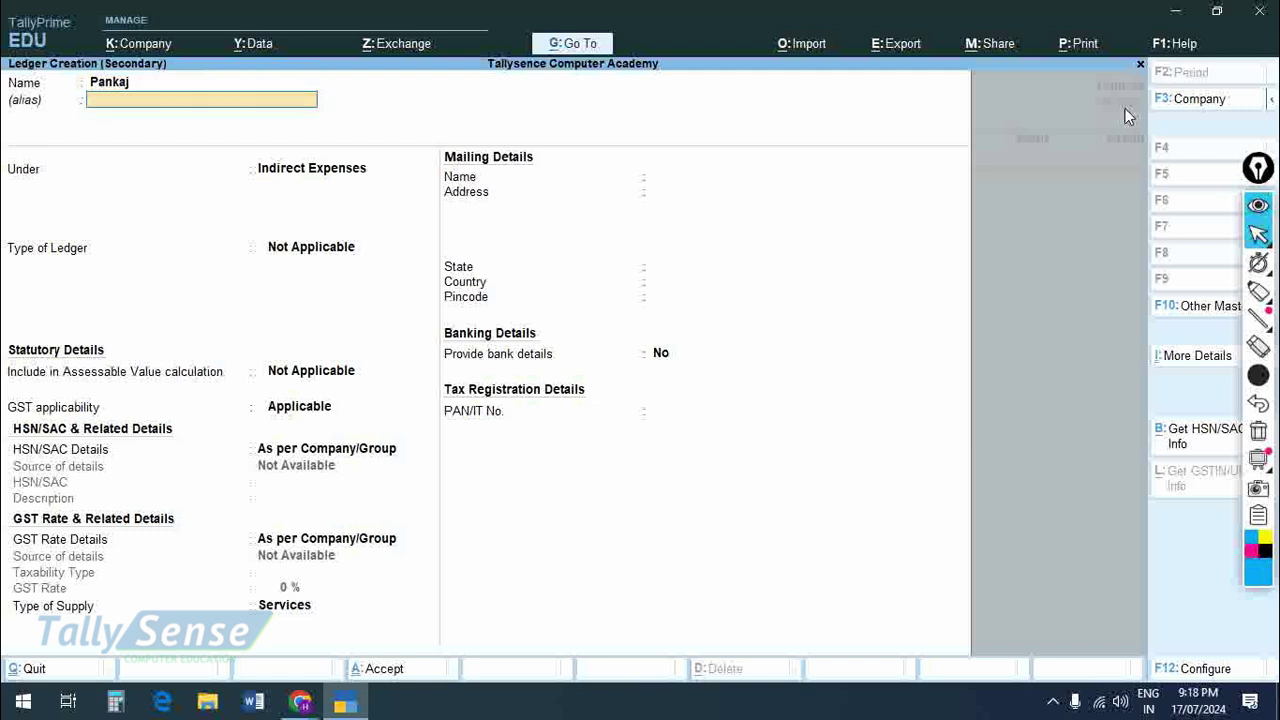
{"action": "key", "text": "Return"}
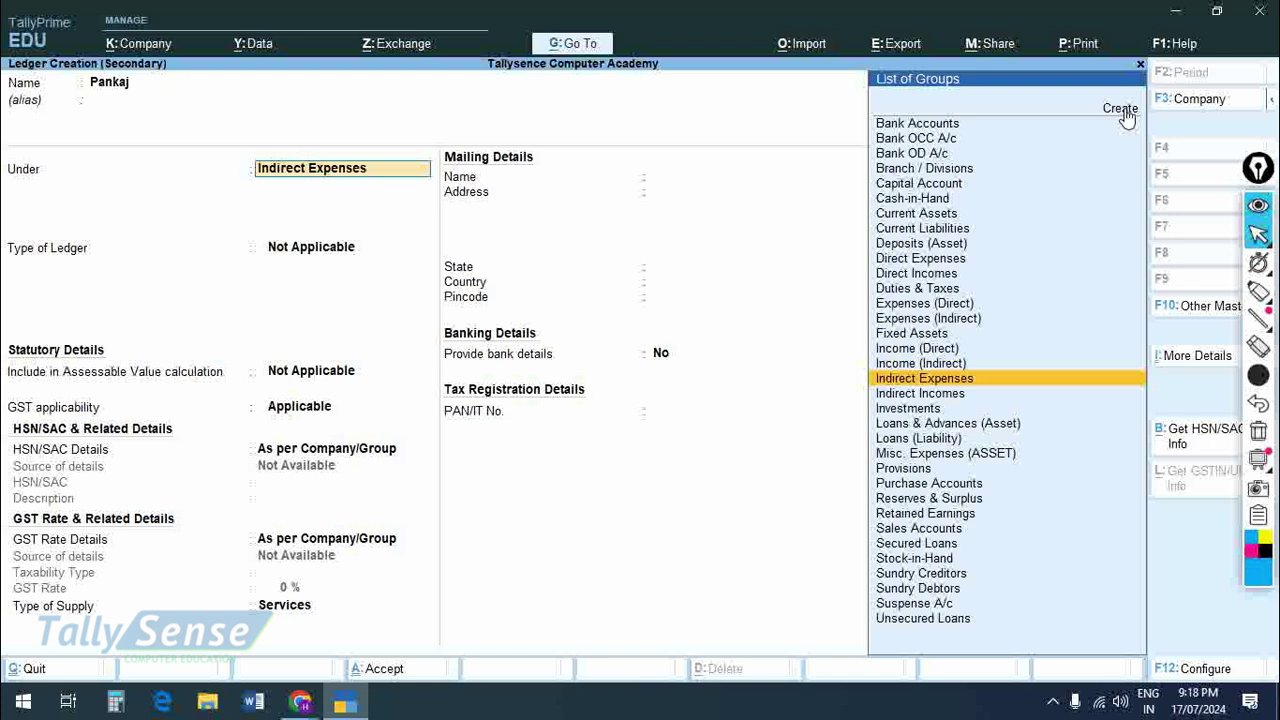
{"action": "key", "text": "Return"}
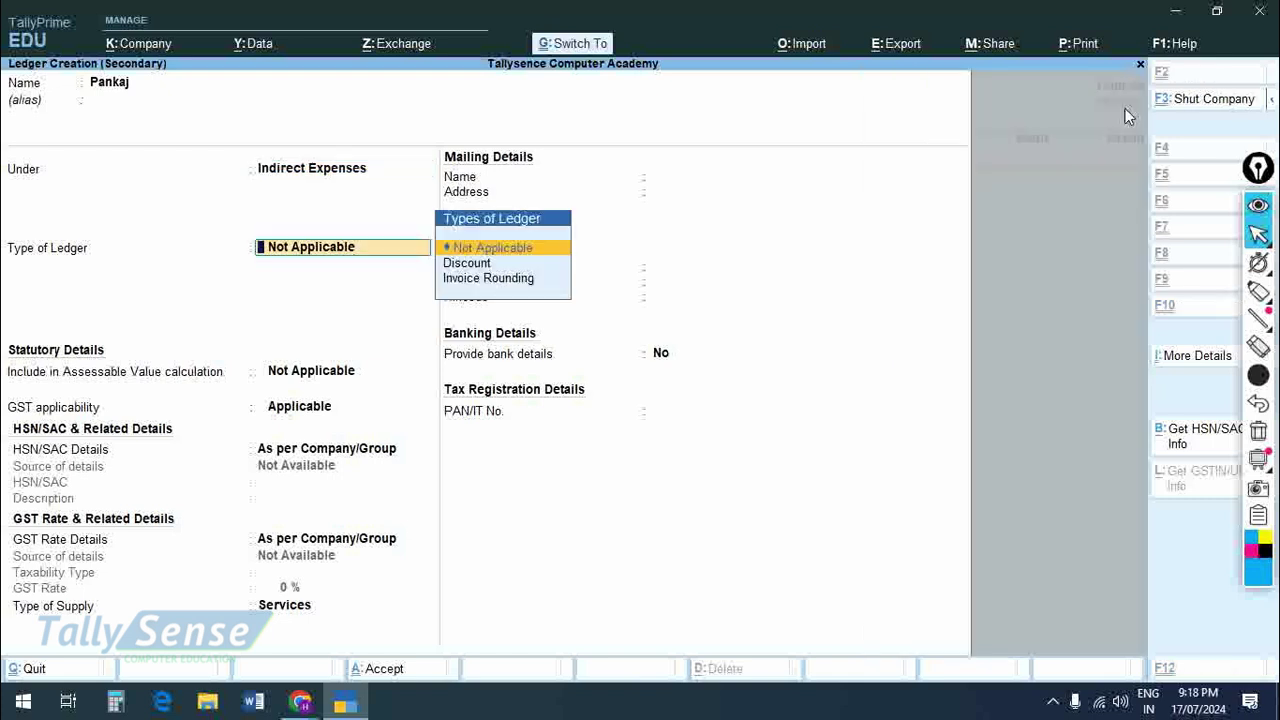
{"action": "key", "text": "ctrl+a"}
- Debit the new payee's ledger with 2000, credit Cash, and accept the payment voucher
{"action": "type", "text": "2000"}
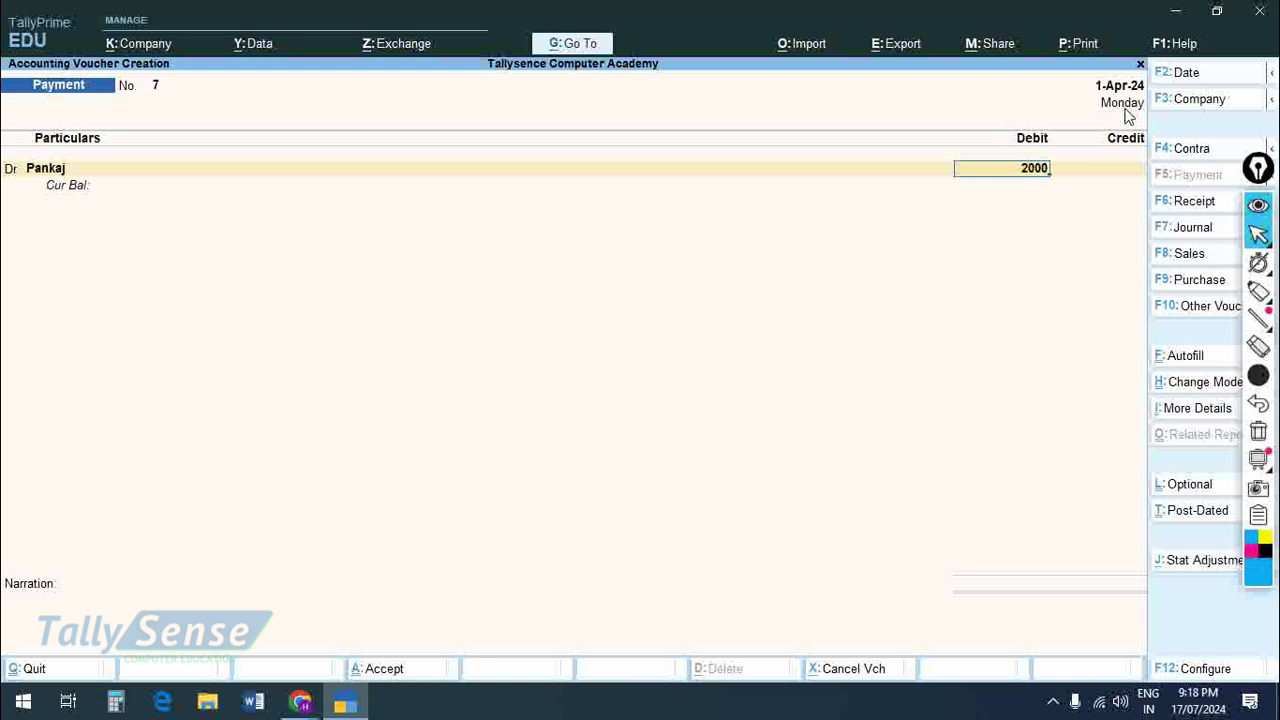
{"action": "key", "text": "Return"}
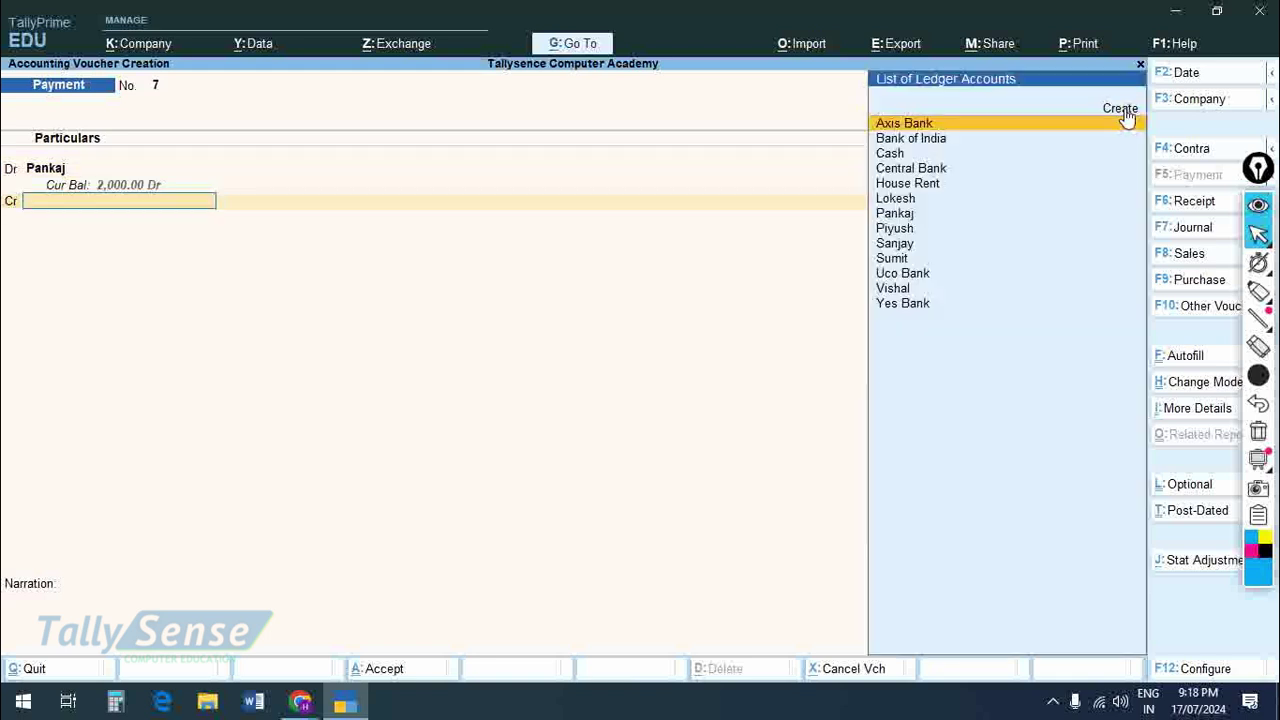
{"action": "type", "text": "Cas"}
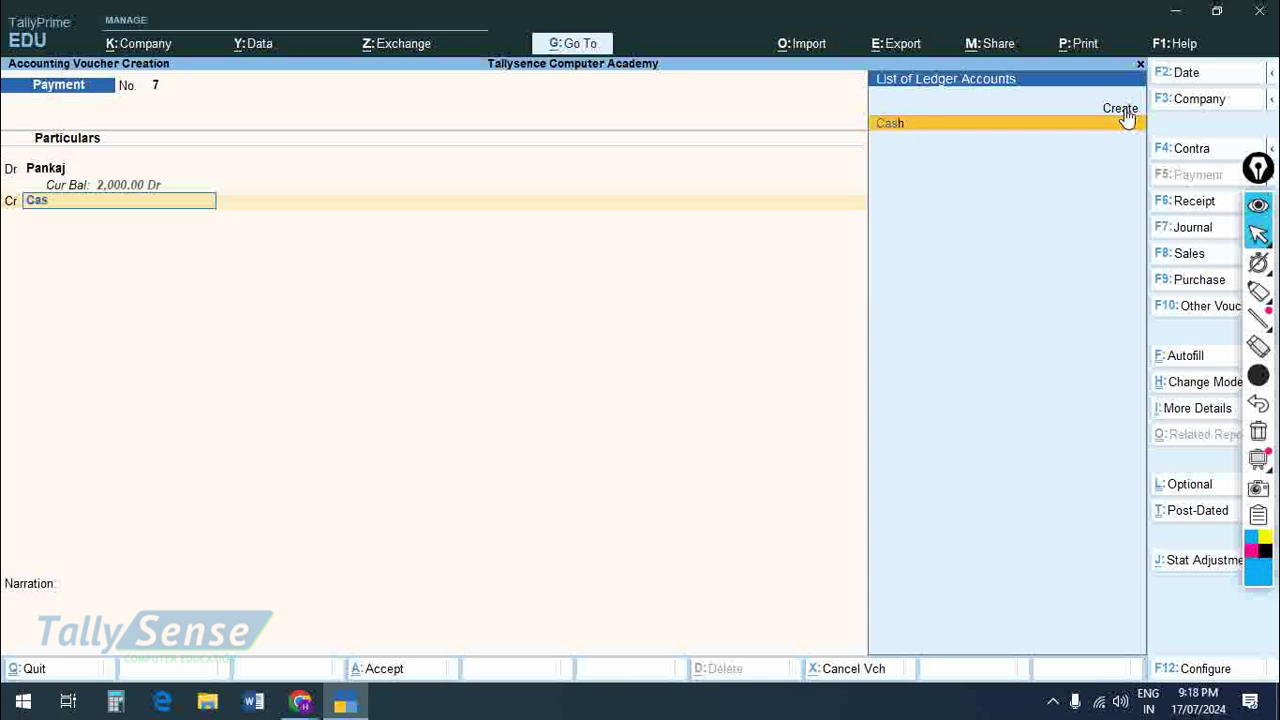
{"action": "key", "text": "Return"}
{"action": "key", "text": "ctrl+a"}
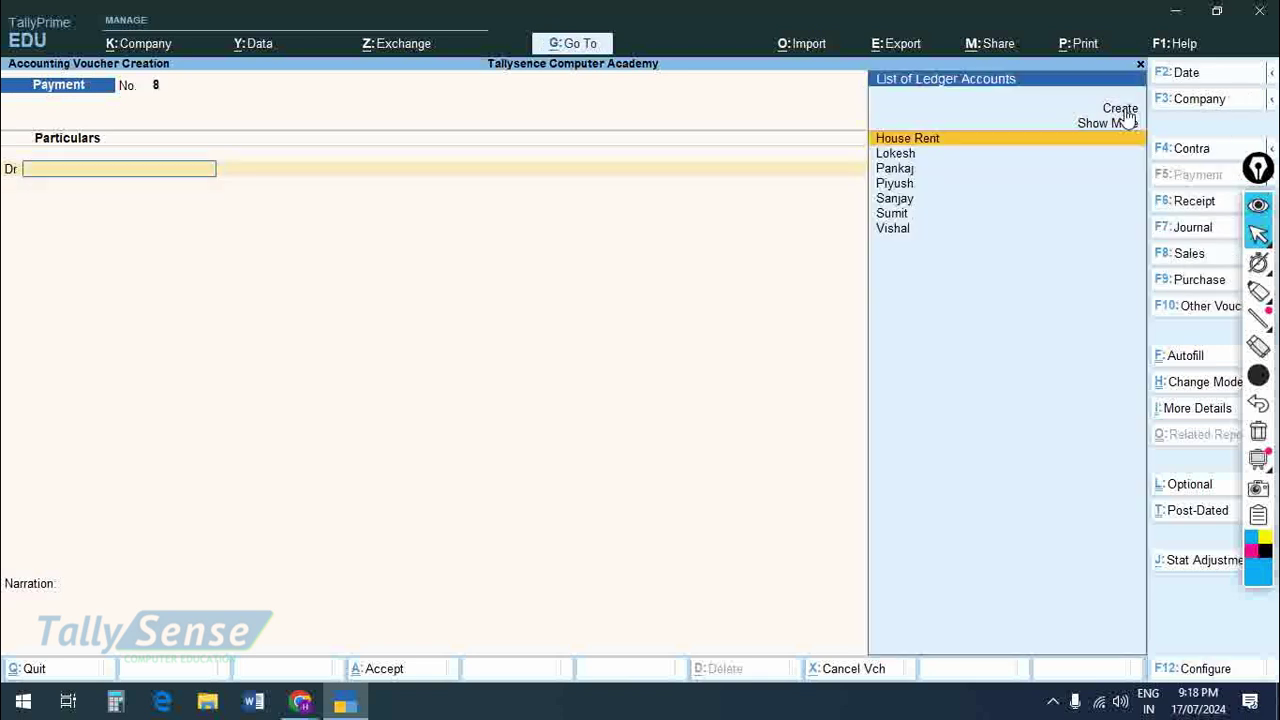
- Open the saved payment voucher no. 7 and preview its printout enlarged
{"action": "key", "text": "Page_Up"}
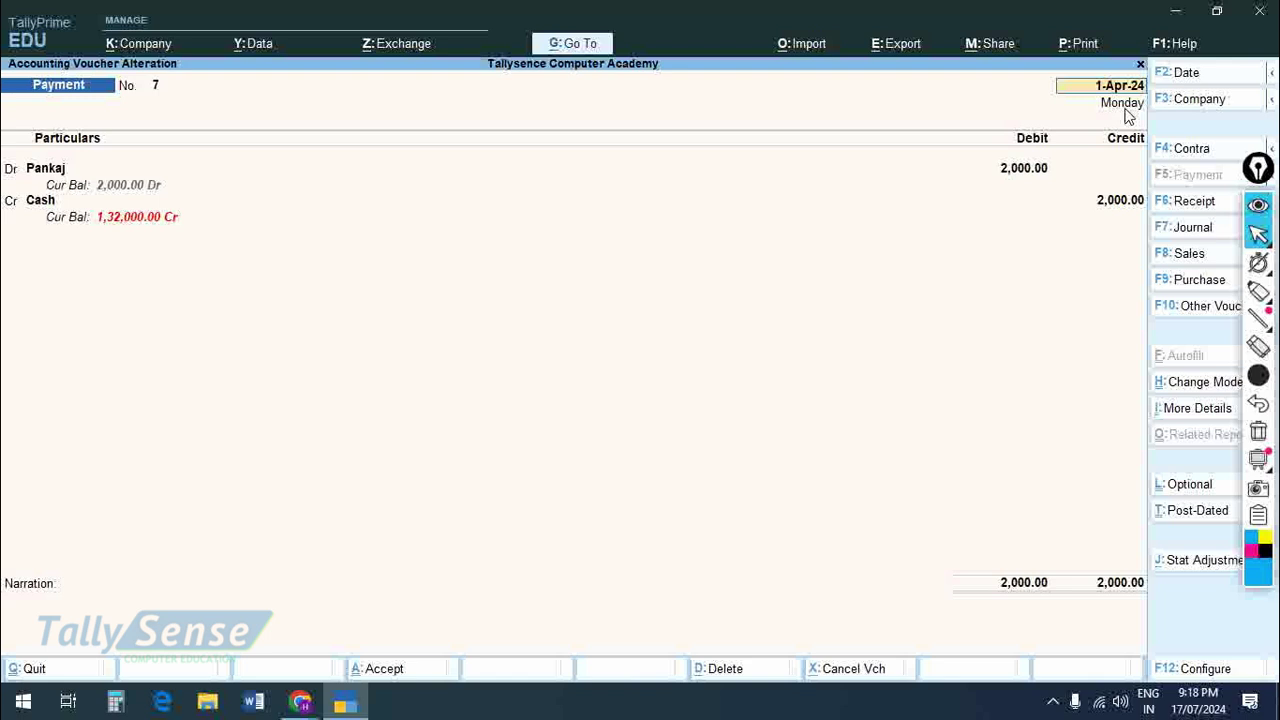
{"action": "key", "text": "ctrl+p"}
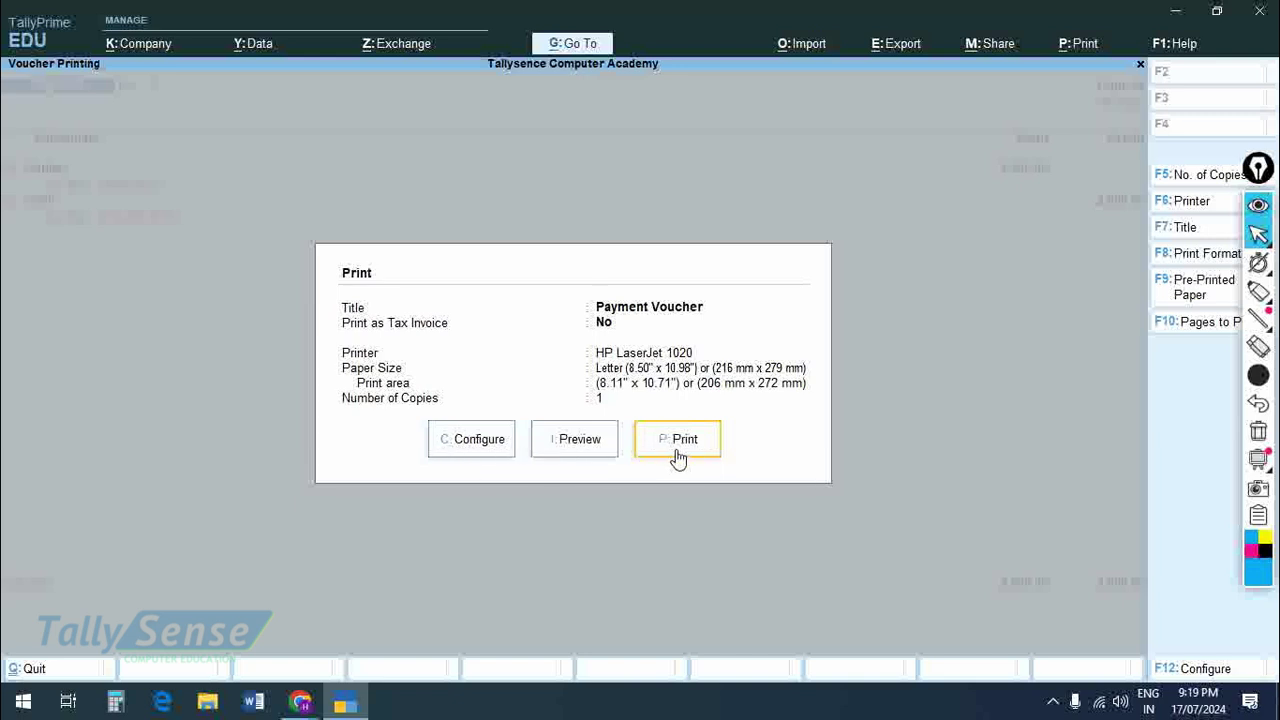
{"action": "left_click", "coordinate": [603, 453]}
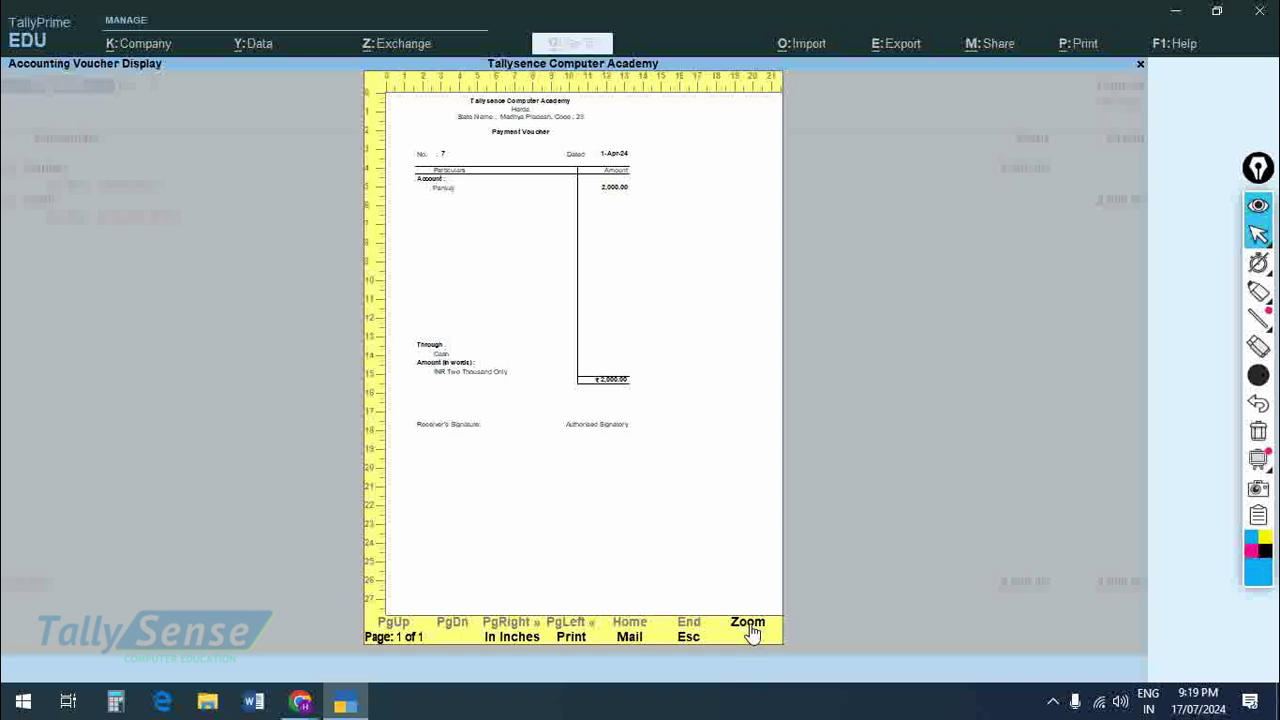
{"action": "left_click", "coordinate": [752, 632]}
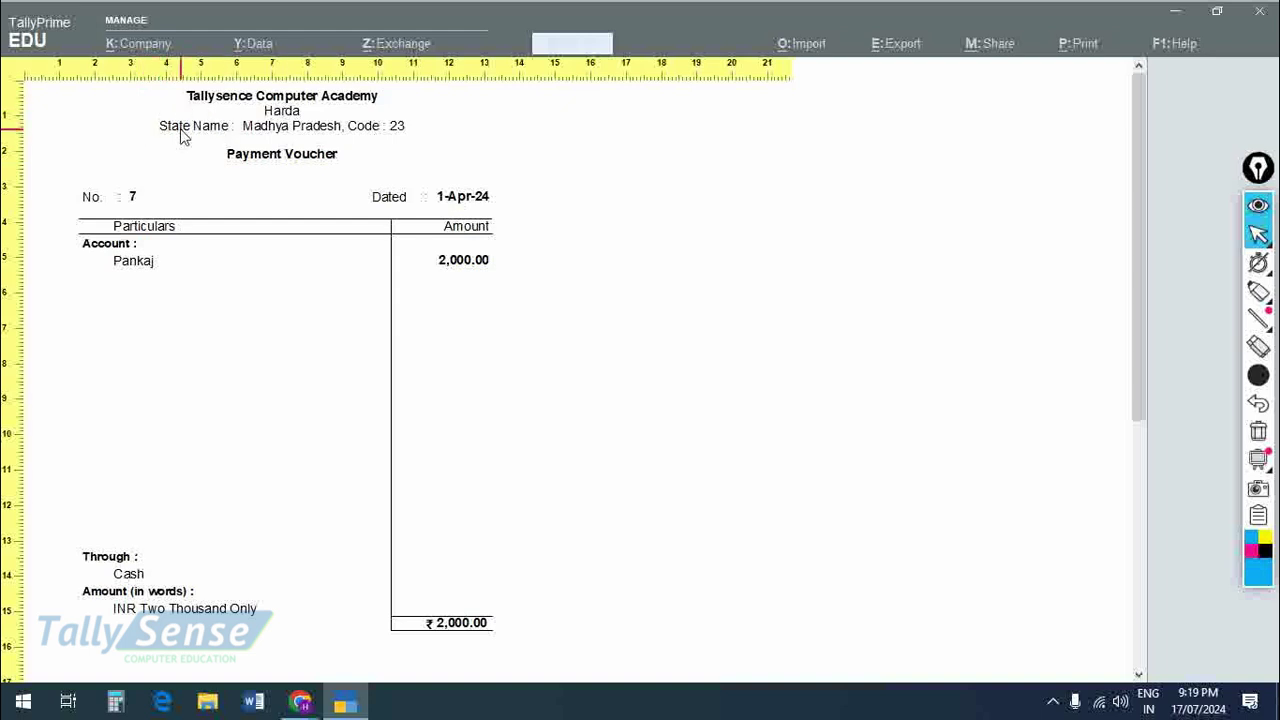
{"action": "left_click", "coordinate": [120, 228]}
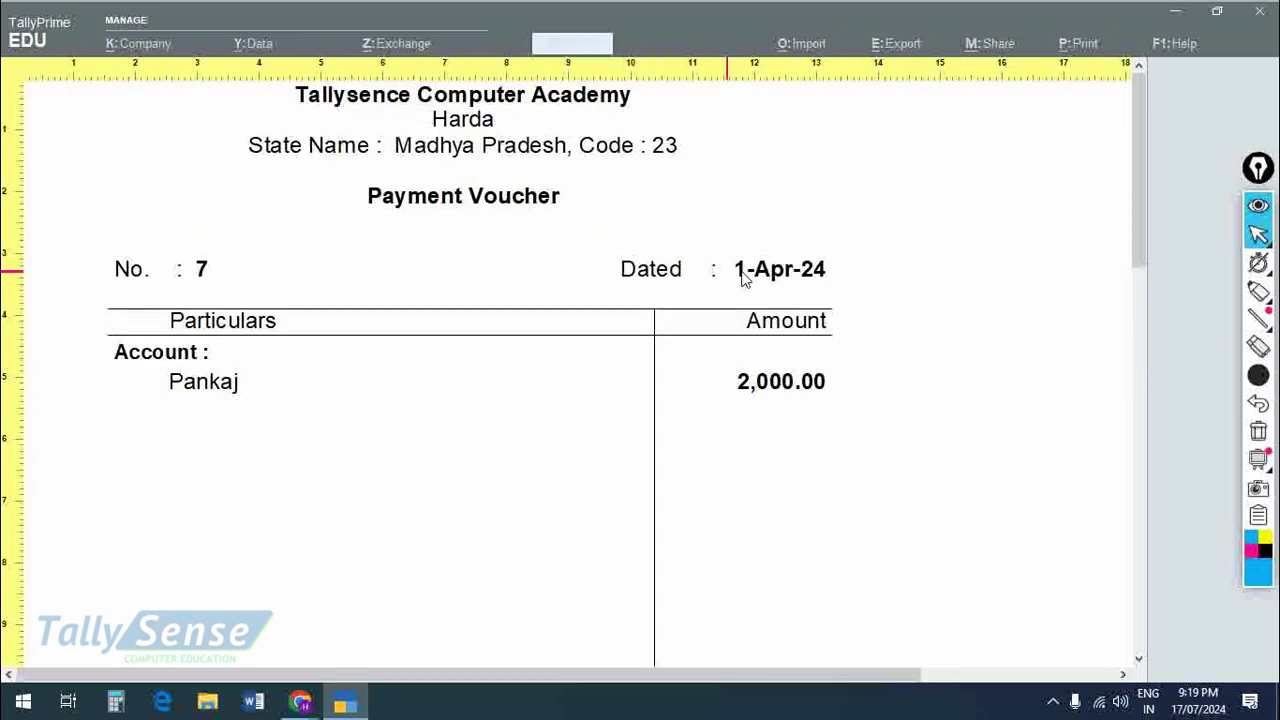
- Examine voucher no. 7's printout from the date and amount to the signature lines, and close the preview and print settings
{"action": "scroll", "coordinate": [742, 278], "scroll_direction": "down", "scroll_amount": 3}
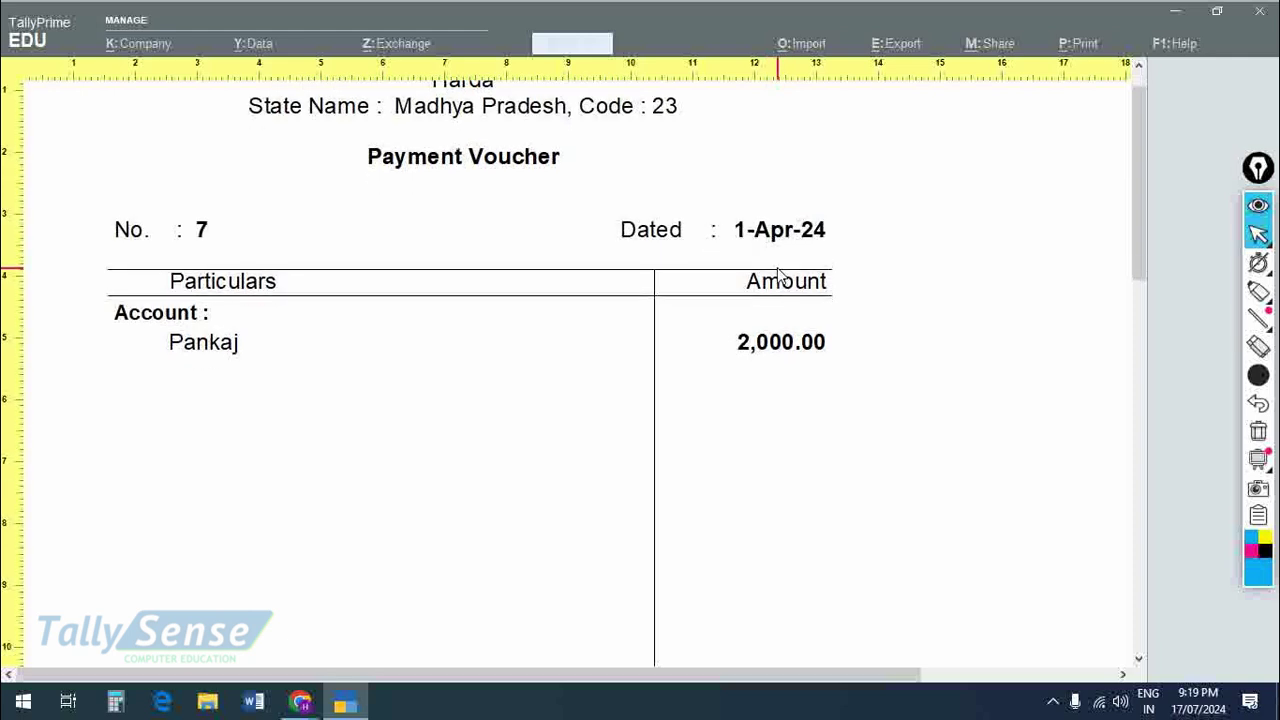
{"action": "scroll", "coordinate": [777, 267], "scroll_direction": "down", "scroll_amount": 1}
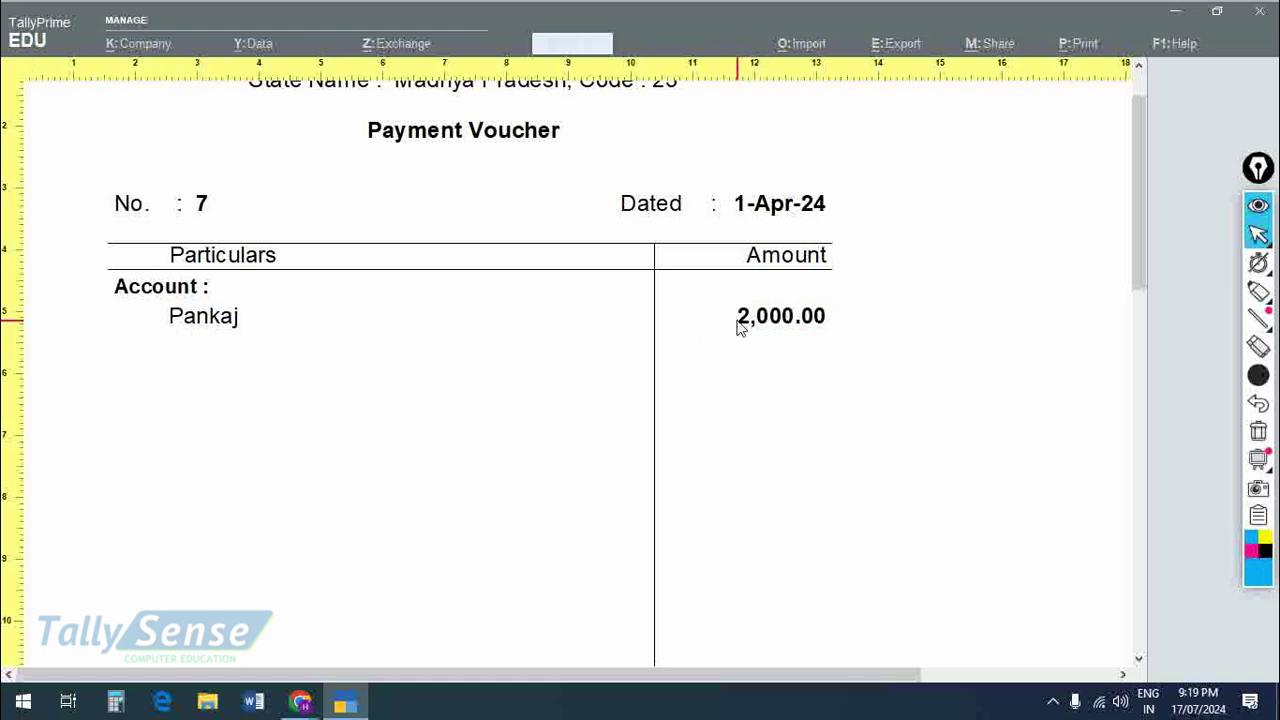
{"action": "scroll", "coordinate": [820, 345], "scroll_direction": "down", "scroll_amount": 5}
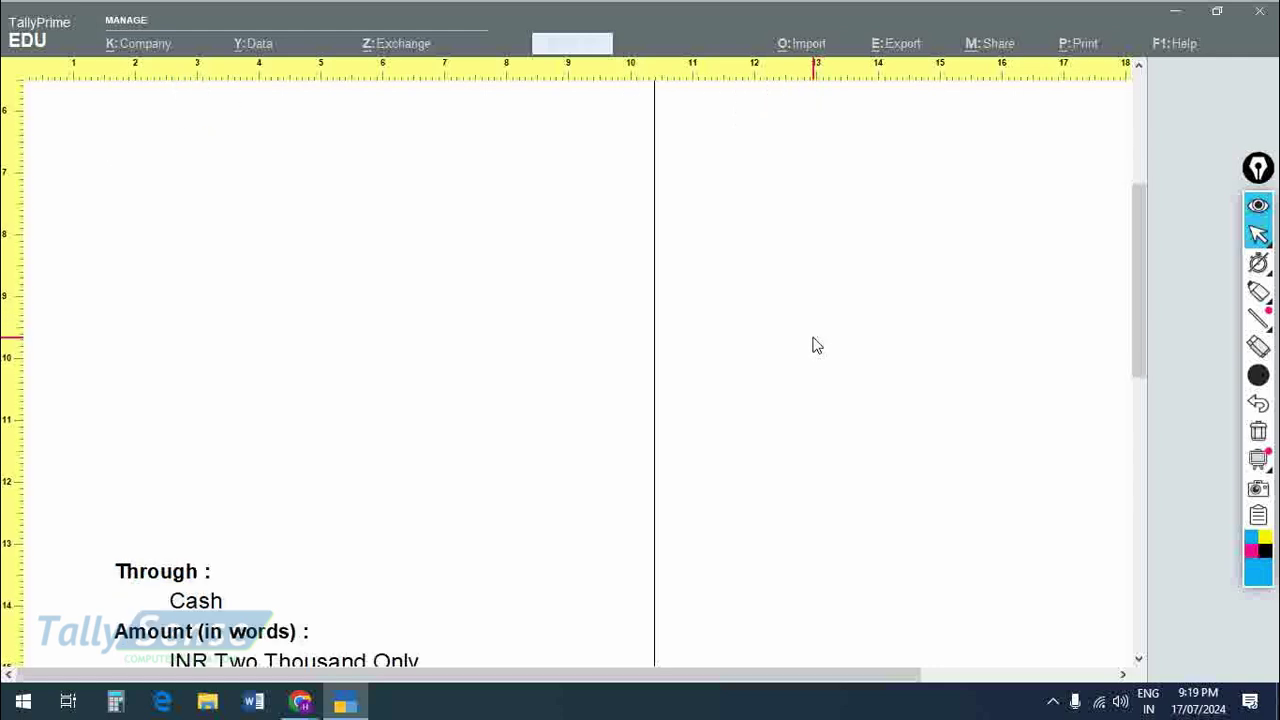
{"action": "scroll", "coordinate": [812, 346], "scroll_direction": "down", "scroll_amount": 2}
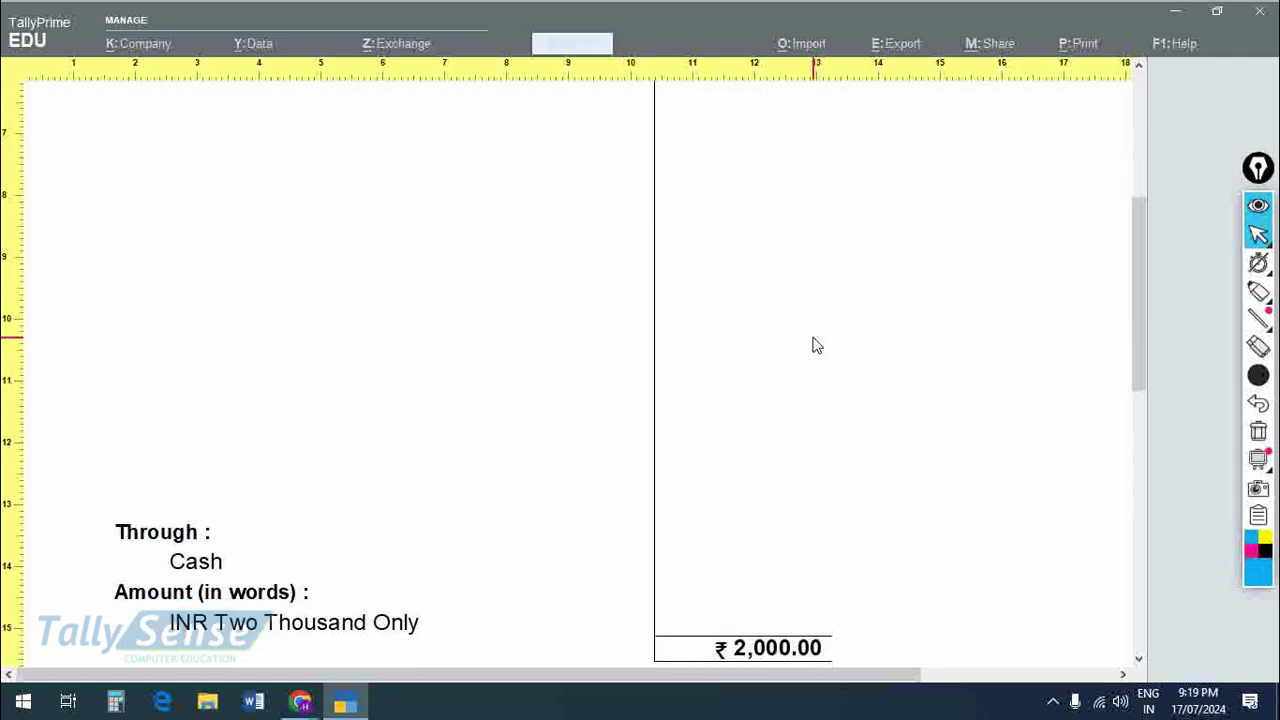
{"action": "scroll", "coordinate": [309, 480], "scroll_direction": "down", "scroll_amount": 1}
{"action": "scroll", "coordinate": [150, 483], "scroll_direction": "down", "scroll_amount": 2}
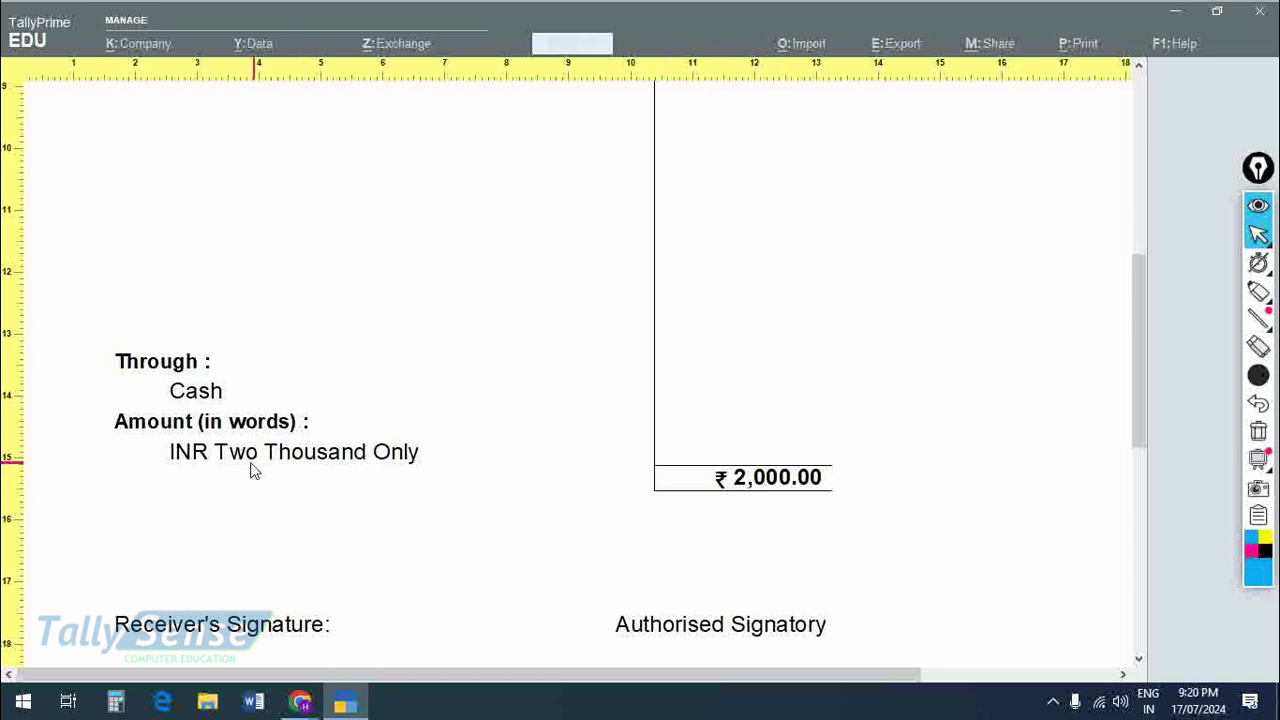
{"action": "scroll", "coordinate": [371, 501], "scroll_direction": "down", "scroll_amount": 1}
{"action": "scroll", "coordinate": [371, 501], "scroll_direction": "down", "scroll_amount": 3}
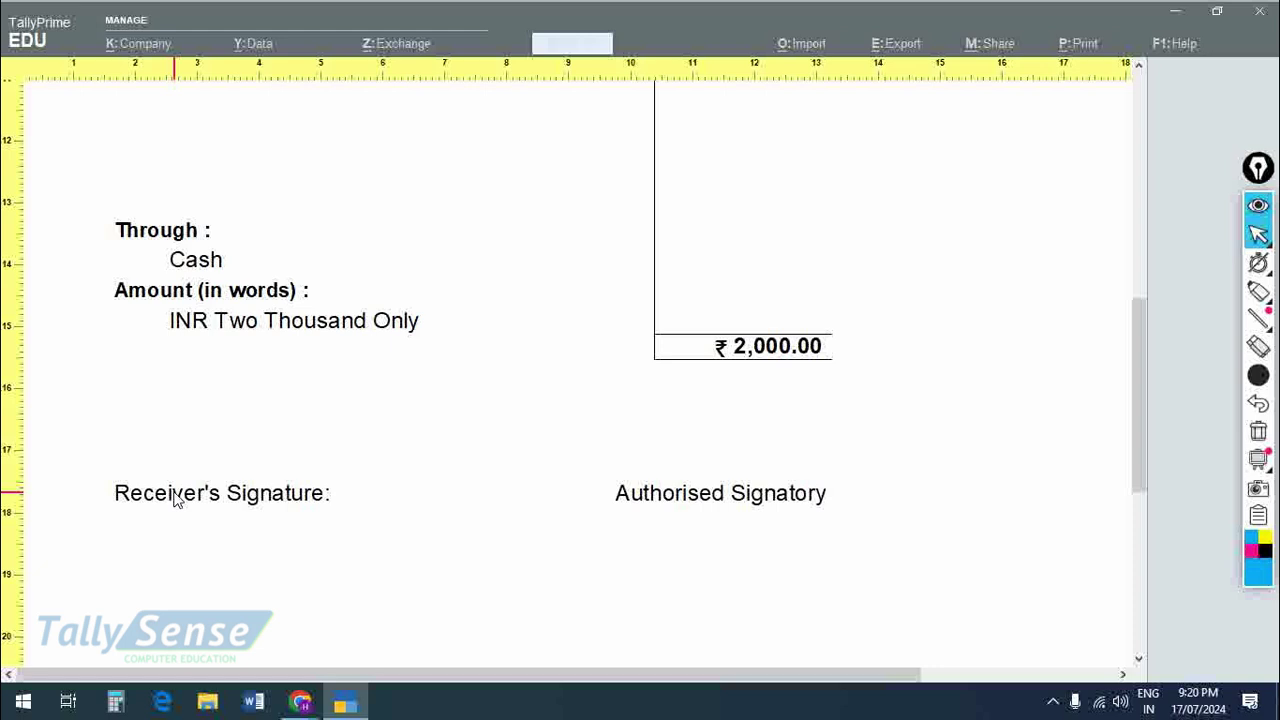
{"action": "scroll", "coordinate": [175, 500], "scroll_direction": "up", "scroll_amount": 1}
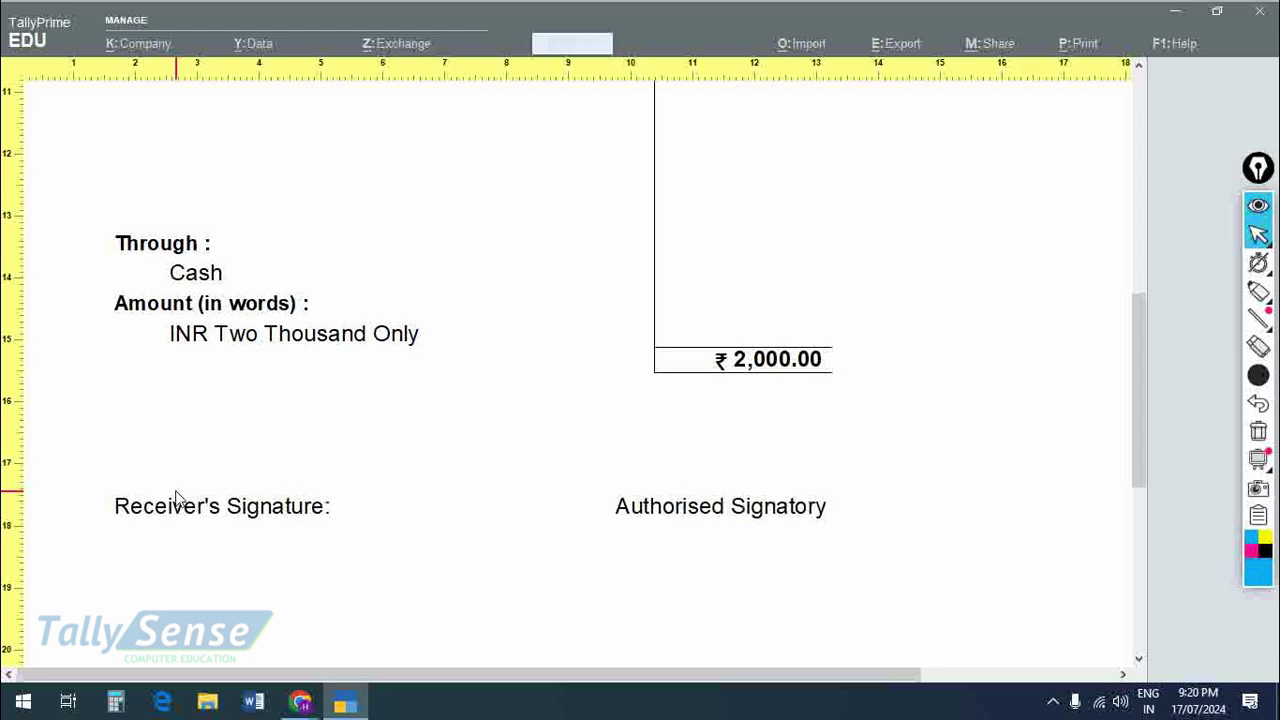
{"action": "scroll", "coordinate": [180, 490], "scroll_direction": "up", "scroll_amount": 5}
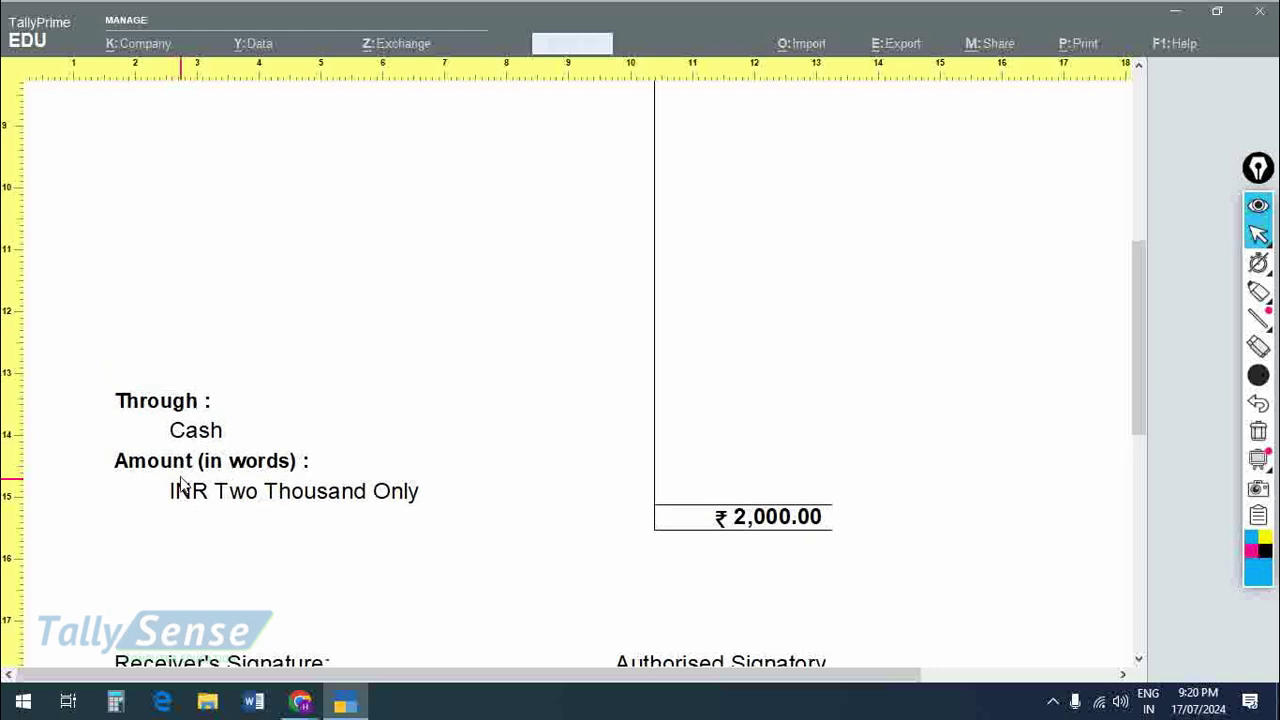
{"action": "scroll", "coordinate": [178, 468], "scroll_direction": "up", "scroll_amount": 6}
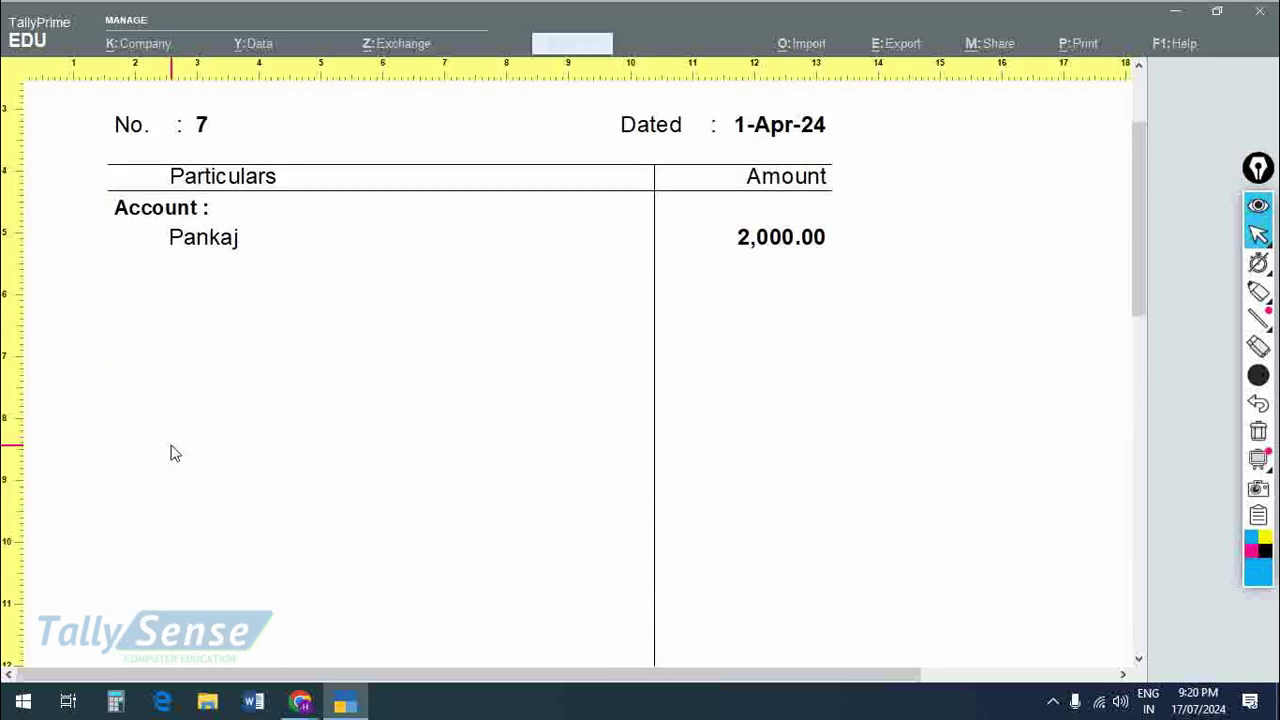
{"action": "left_click", "coordinate": [175, 462]}
{"action": "key", "text": "Escape"}
{"action": "key", "text": "Escape"}
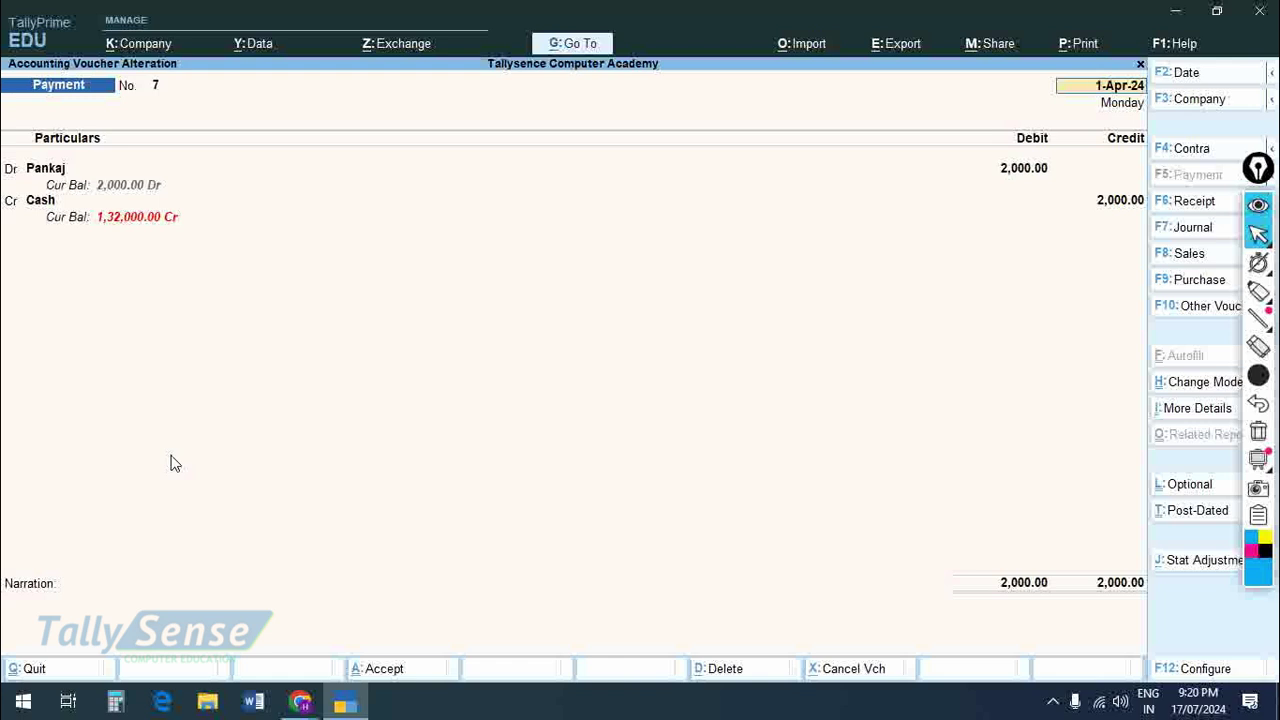
- Go to payment voucher no. 6 and examine its printout in an enlarged print preview
{"action": "key", "text": "Page_Up"}
{"action": "key", "text": "Page_Down"}
{"action": "key", "text": "Page_Up"}
{"action": "key", "text": "ctrl"}
{"action": "key", "text": "ctrl+p"}
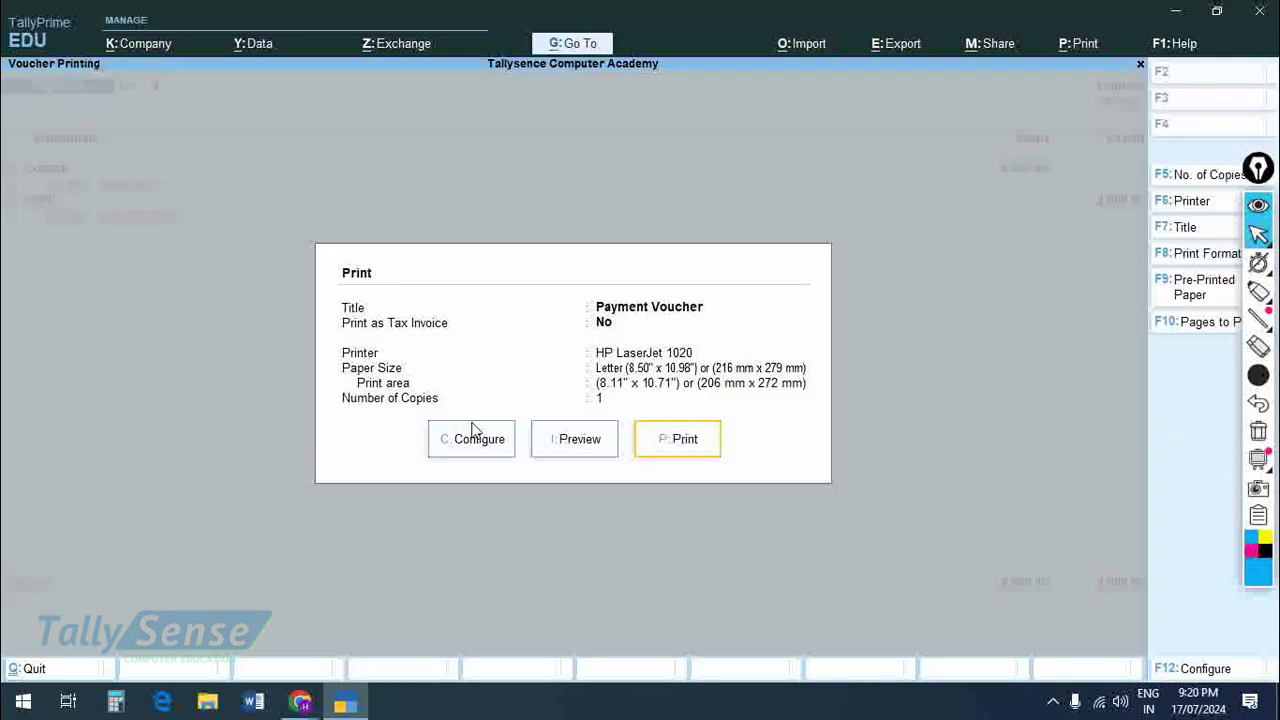
{"action": "left_click", "coordinate": [591, 446]}
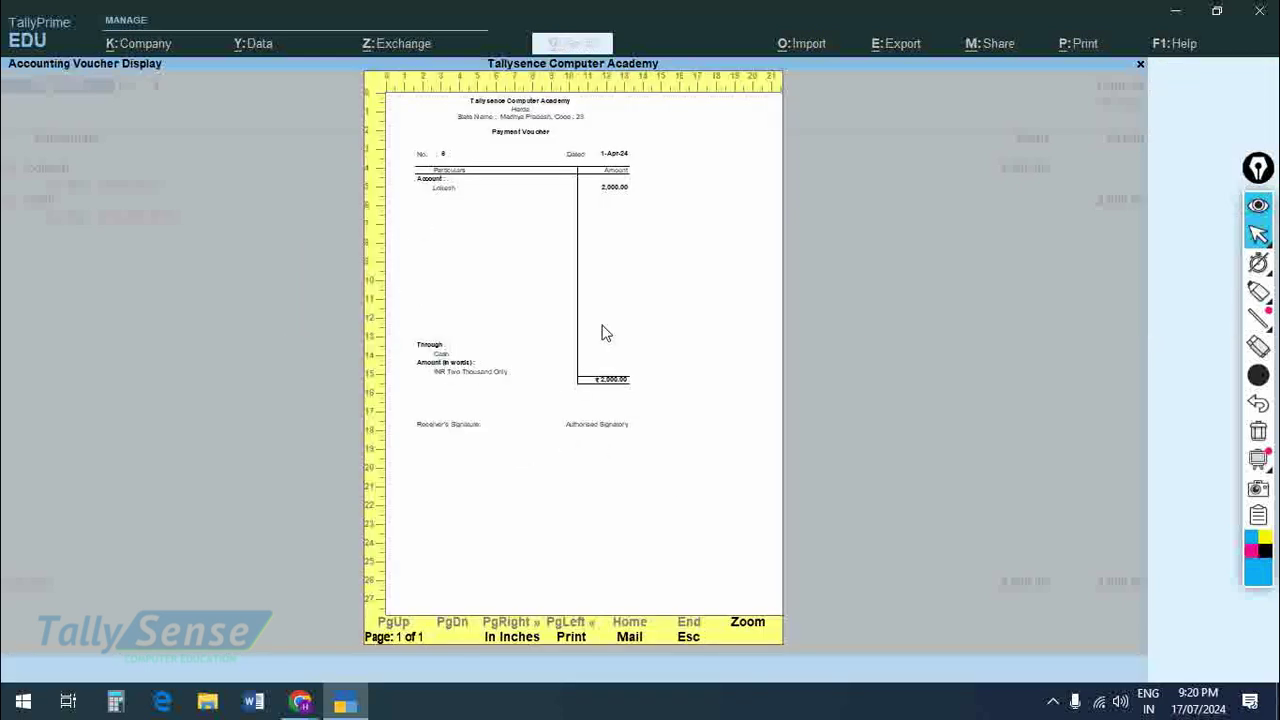
{"action": "left_click", "coordinate": [748, 630]}
{"action": "scroll", "coordinate": [744, 627], "scroll_direction": "down", "scroll_amount": 1}
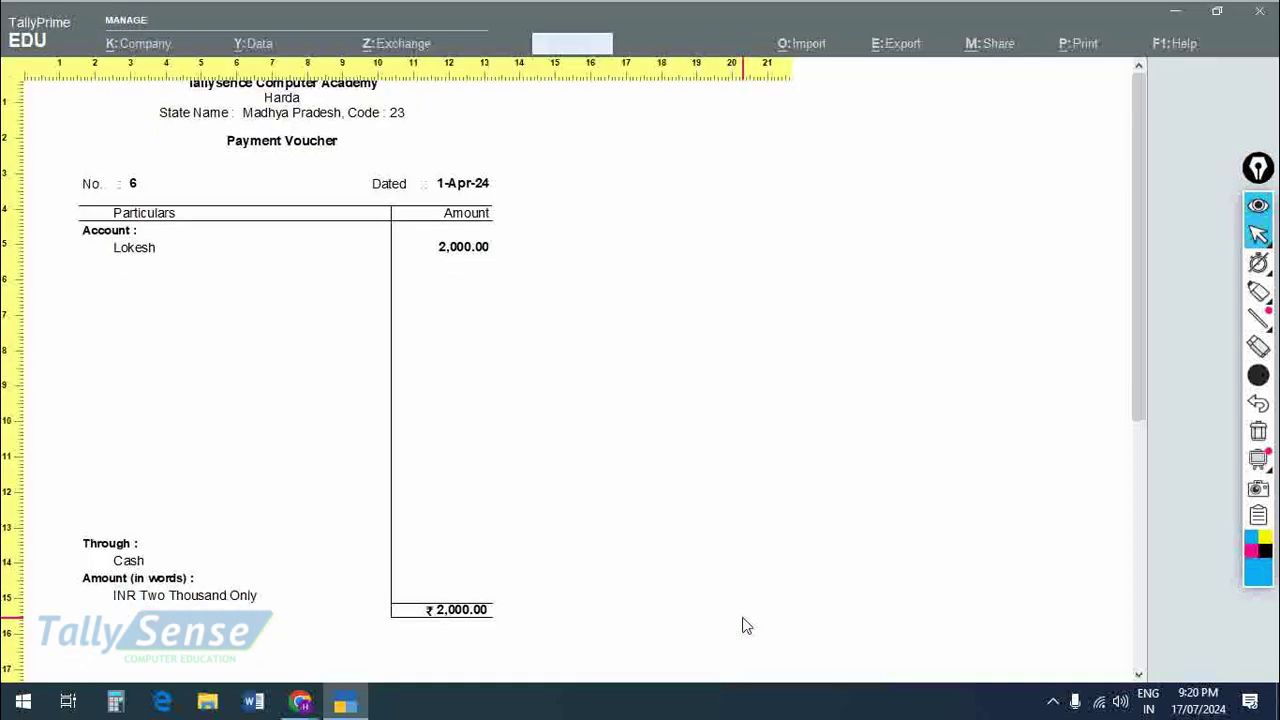
{"action": "scroll", "coordinate": [743, 626], "scroll_direction": "up", "scroll_amount": 5}
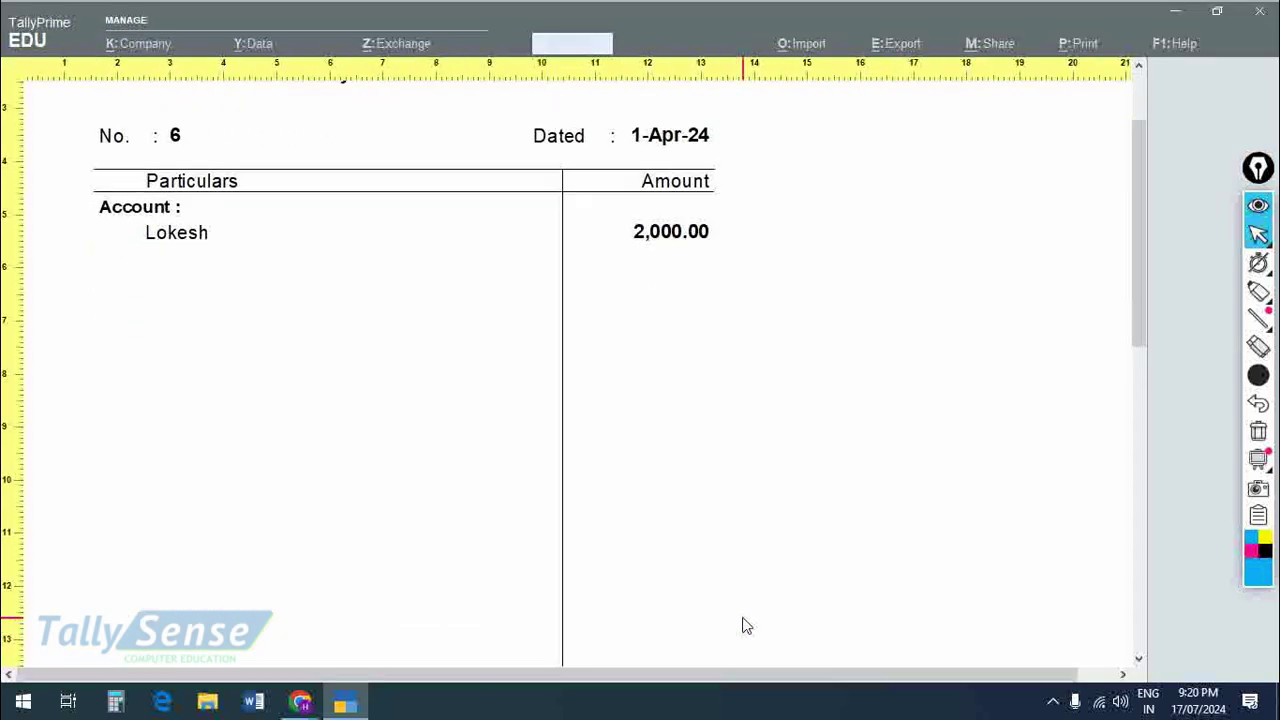
{"action": "scroll", "coordinate": [743, 626], "scroll_direction": "down", "scroll_amount": 4}
{"action": "scroll", "coordinate": [743, 626], "scroll_direction": "up", "scroll_amount": 7}
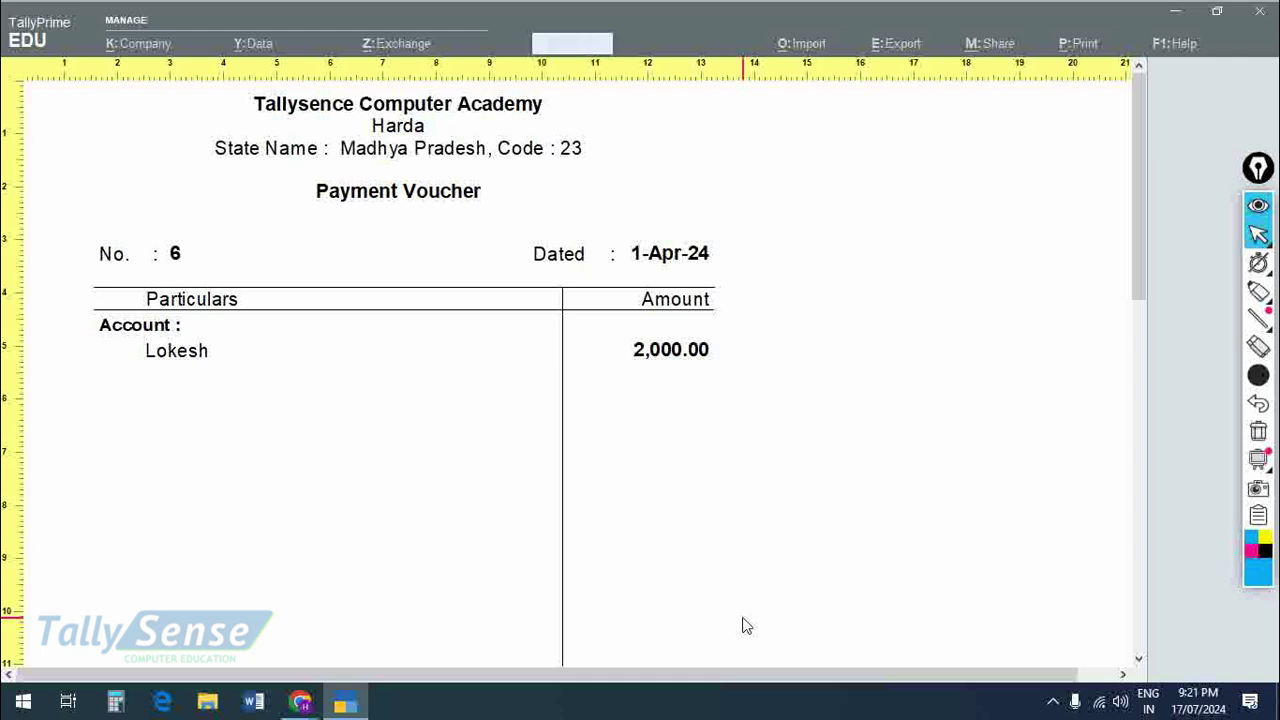
- Close the print preview and print settings, and quit voucher no. 6 to return to the blank payment voucher
{"action": "key", "text": "Escape"}
{"action": "key", "text": "Escape"}
{"action": "key", "text": "Escape"}
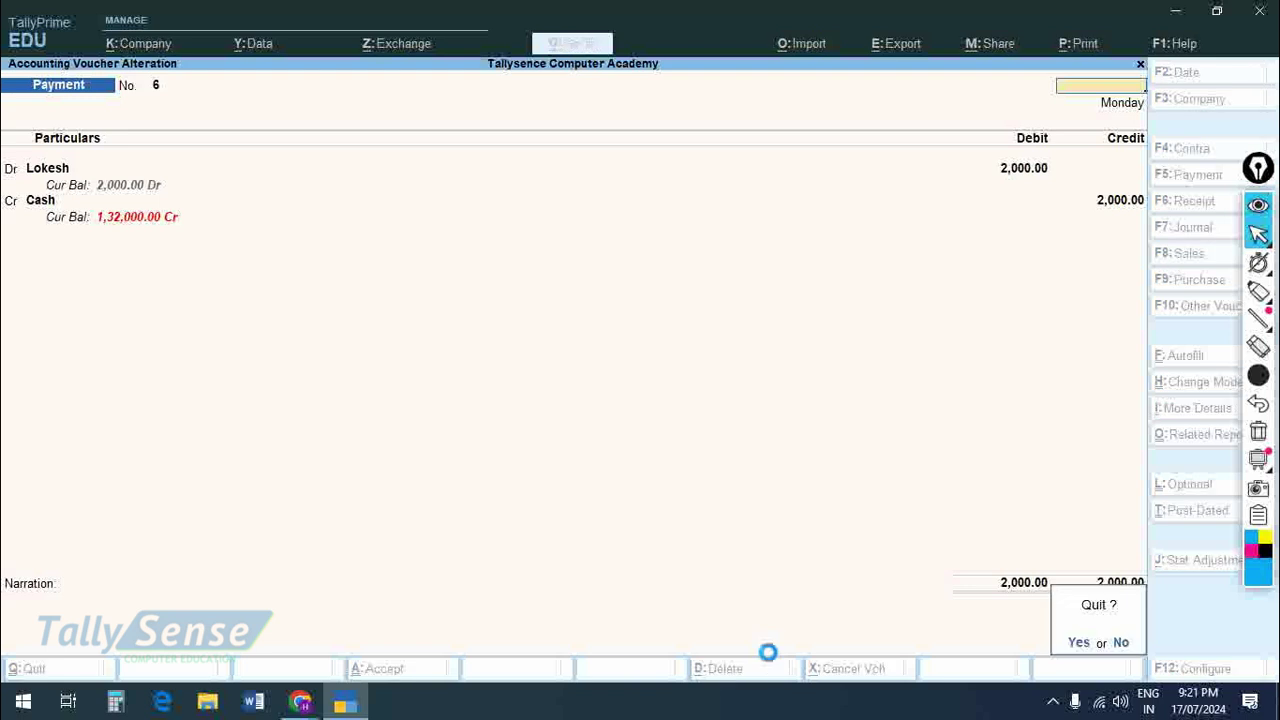
{"action": "key", "text": "y"}
- Switch to the browser, view the Payment Voucher lesson slide in the tallyprime online tab, and return to TallyPrime
{"action": "key", "text": "alt+Tab"}
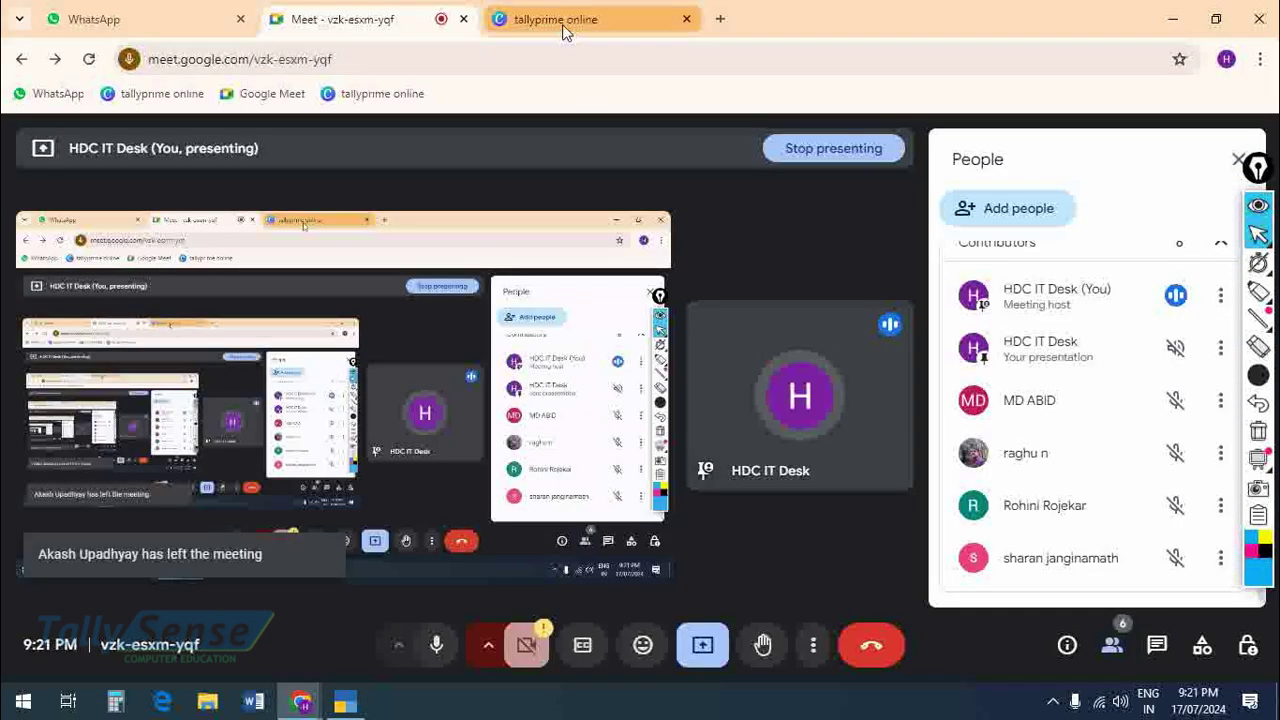
{"action": "left_click", "coordinate": [563, 22]}
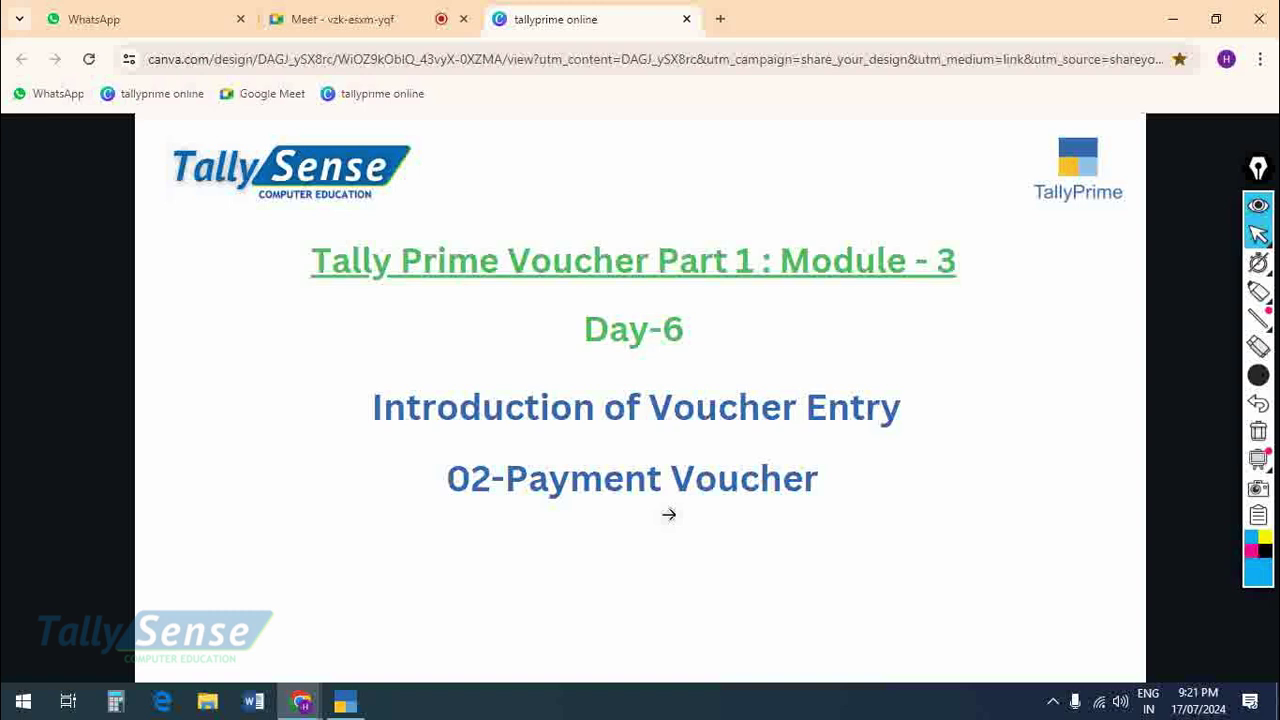
{"action": "key", "text": "alt+Tab"}
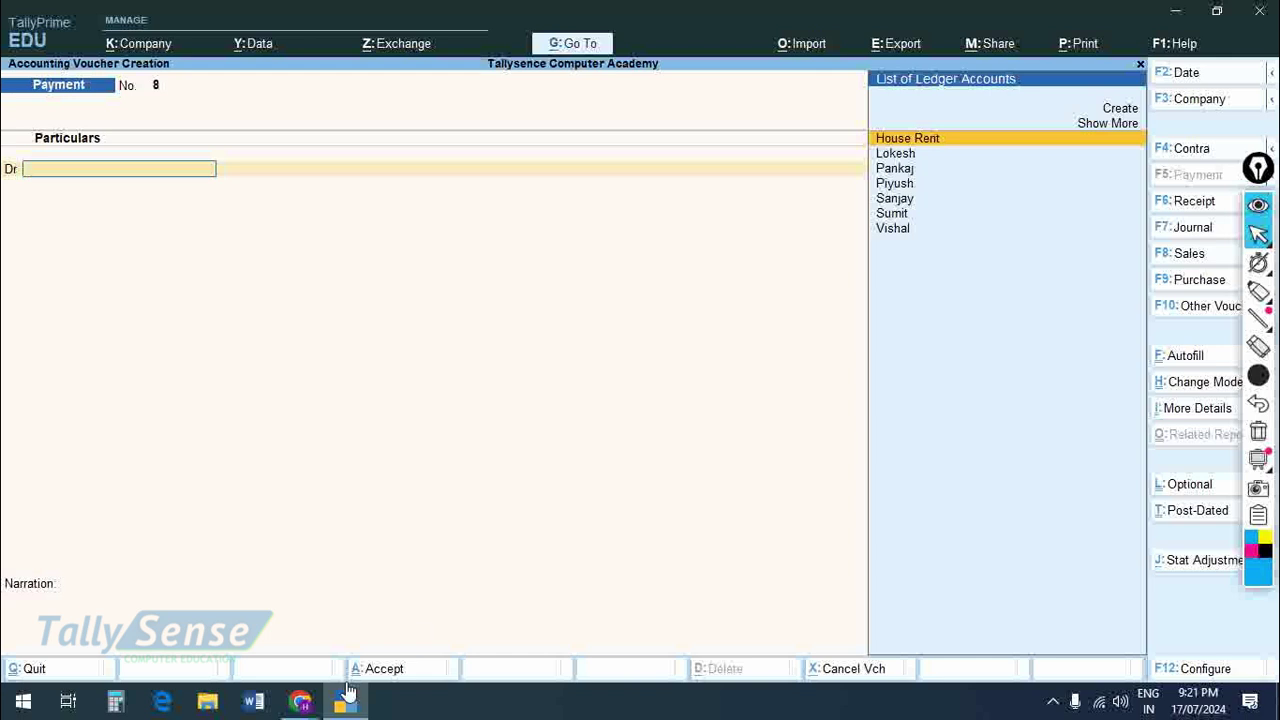
- Open a blank Notepad window over the new payment voucher
{"action": "left_click", "coordinate": [26, 708]}
{"action": "type", "text": "note"}
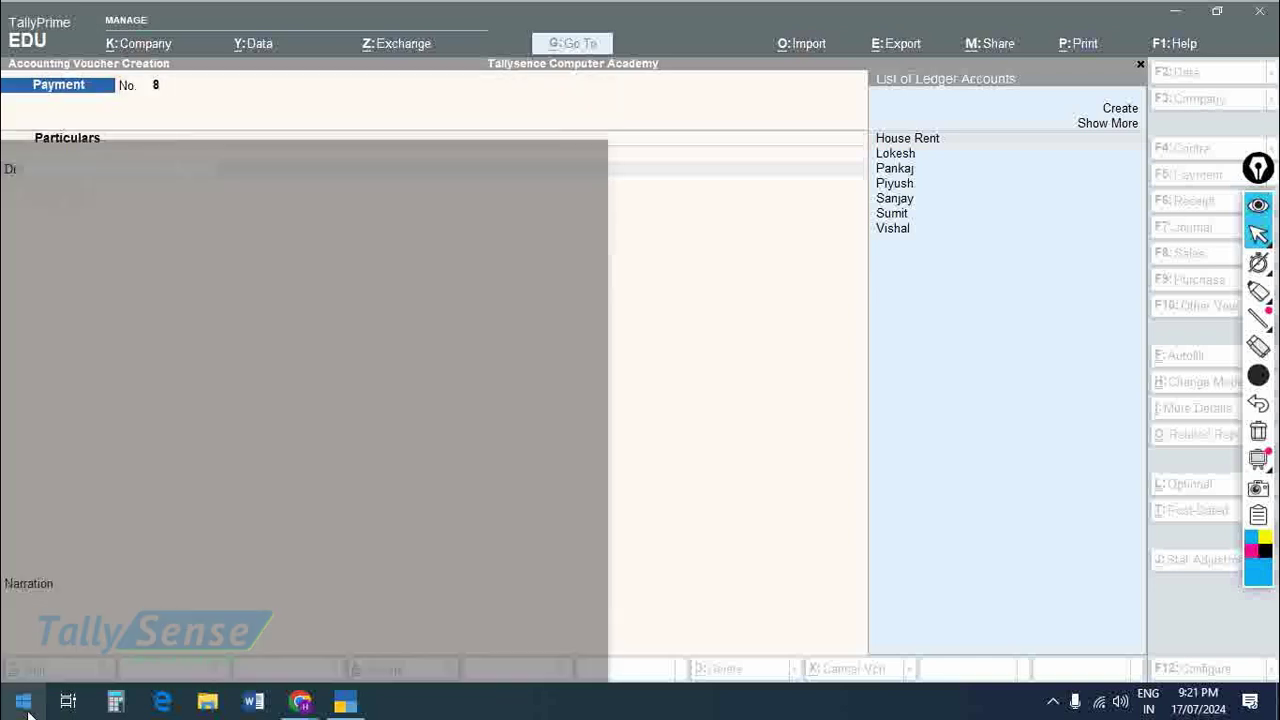
{"action": "key", "text": "Return"}
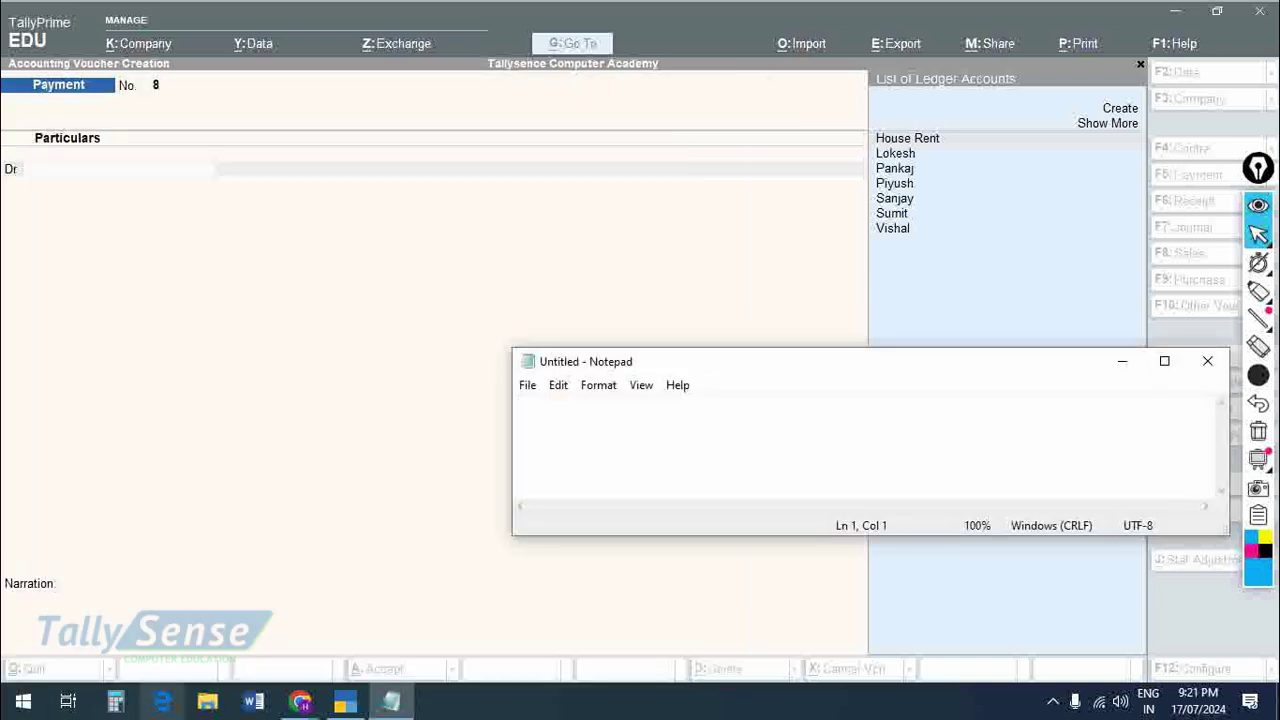
- Set the Notepad font to Verdana Regular, size 22, and write "bank f.d" on the first line
{"action": "left_click", "coordinate": [599, 387]}
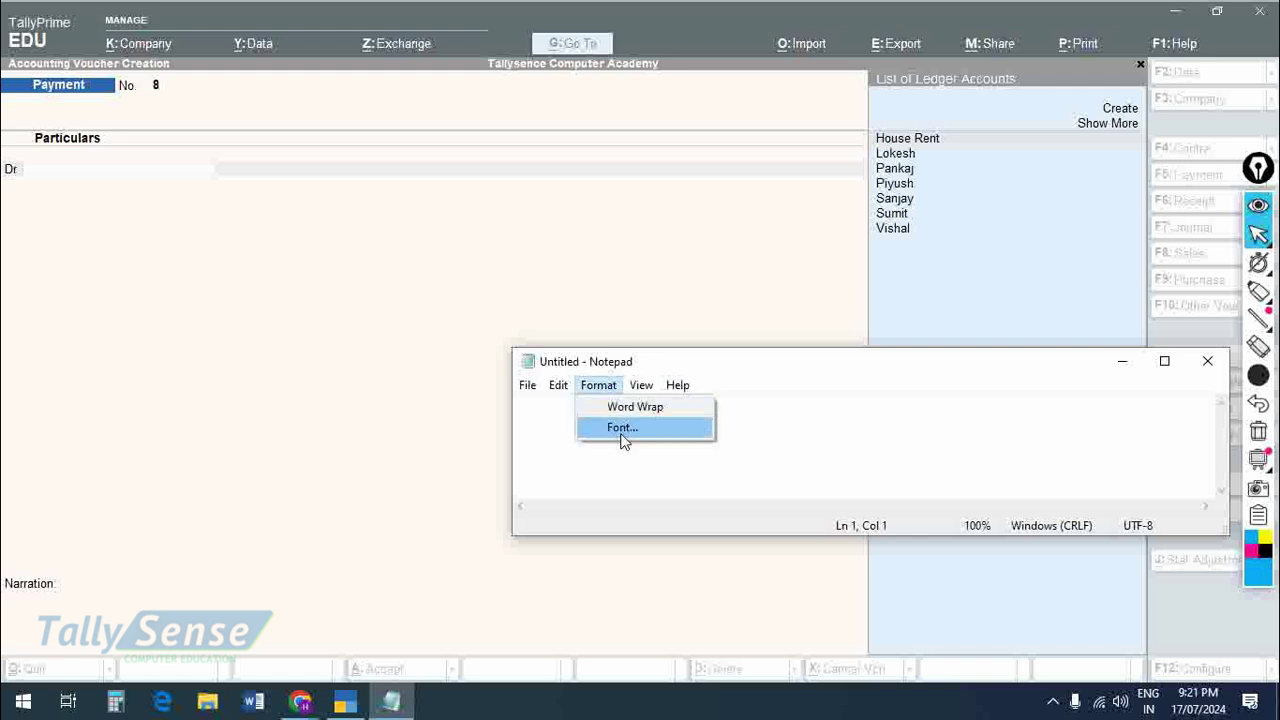
{"action": "left_click", "coordinate": [622, 428]}
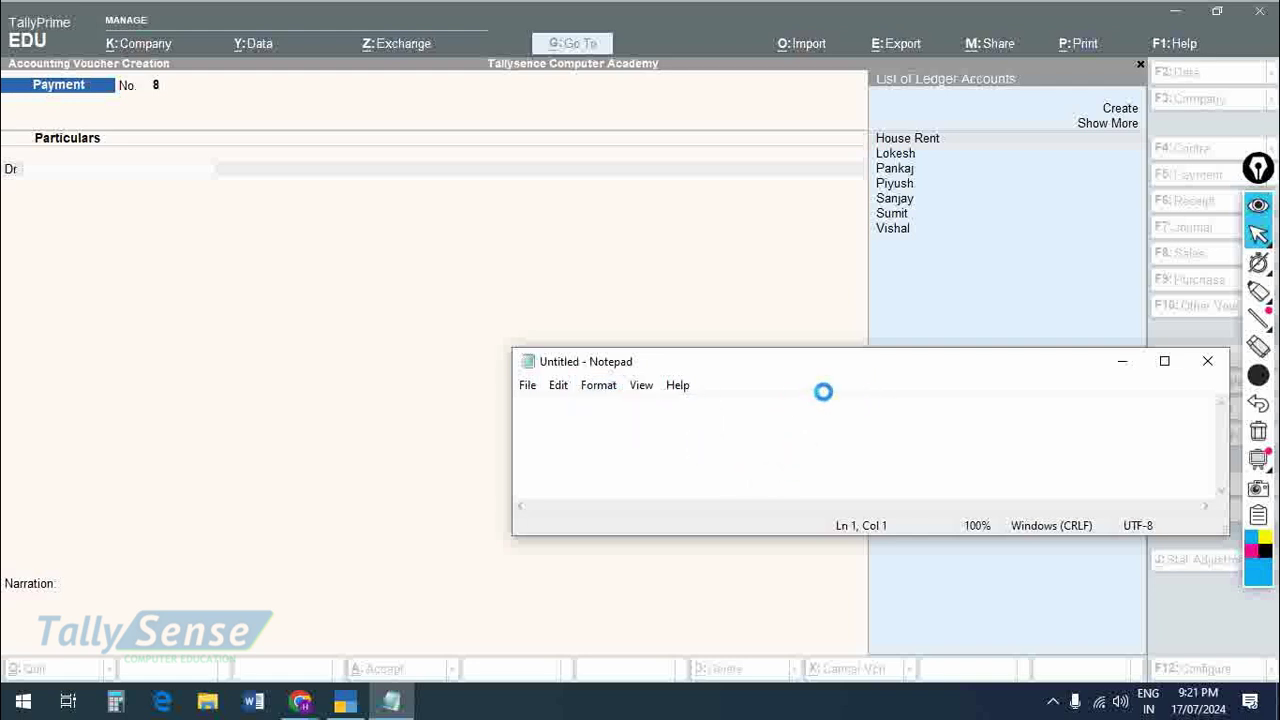
{"action": "left_click", "coordinate": [875, 374]}
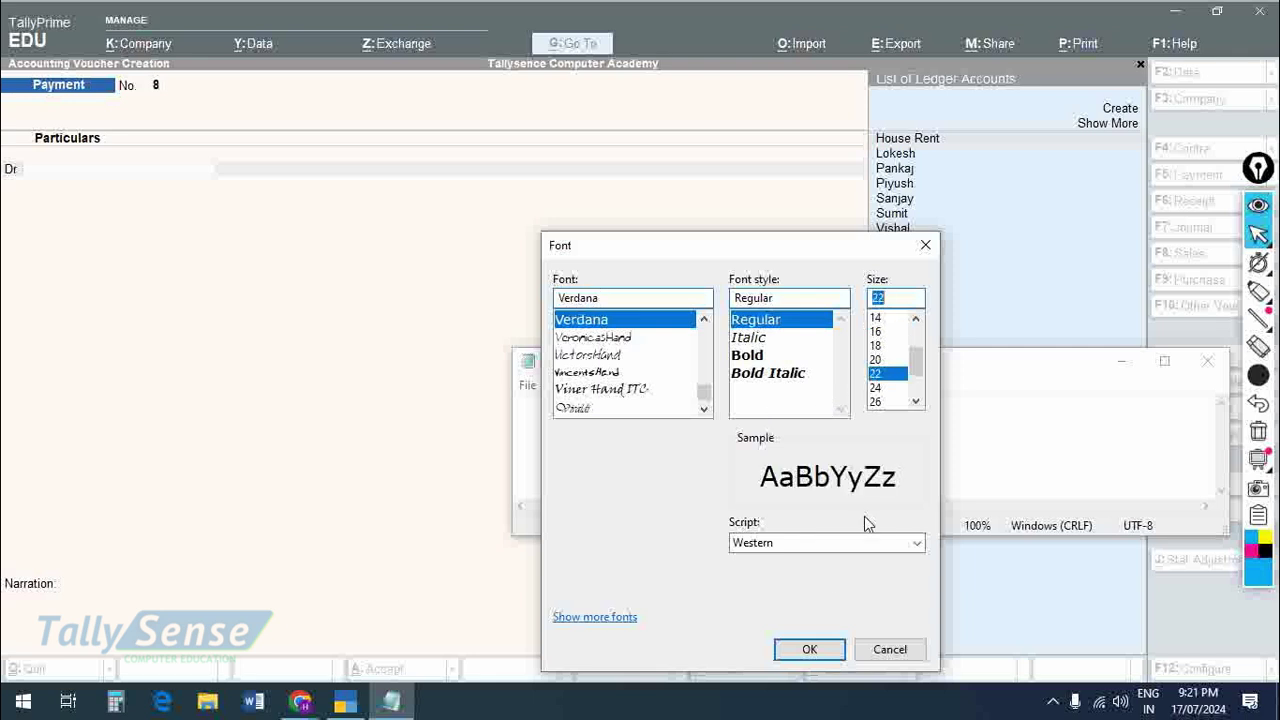
{"action": "left_click", "coordinate": [808, 650]}
{"action": "type", "text": "bank f.d"}
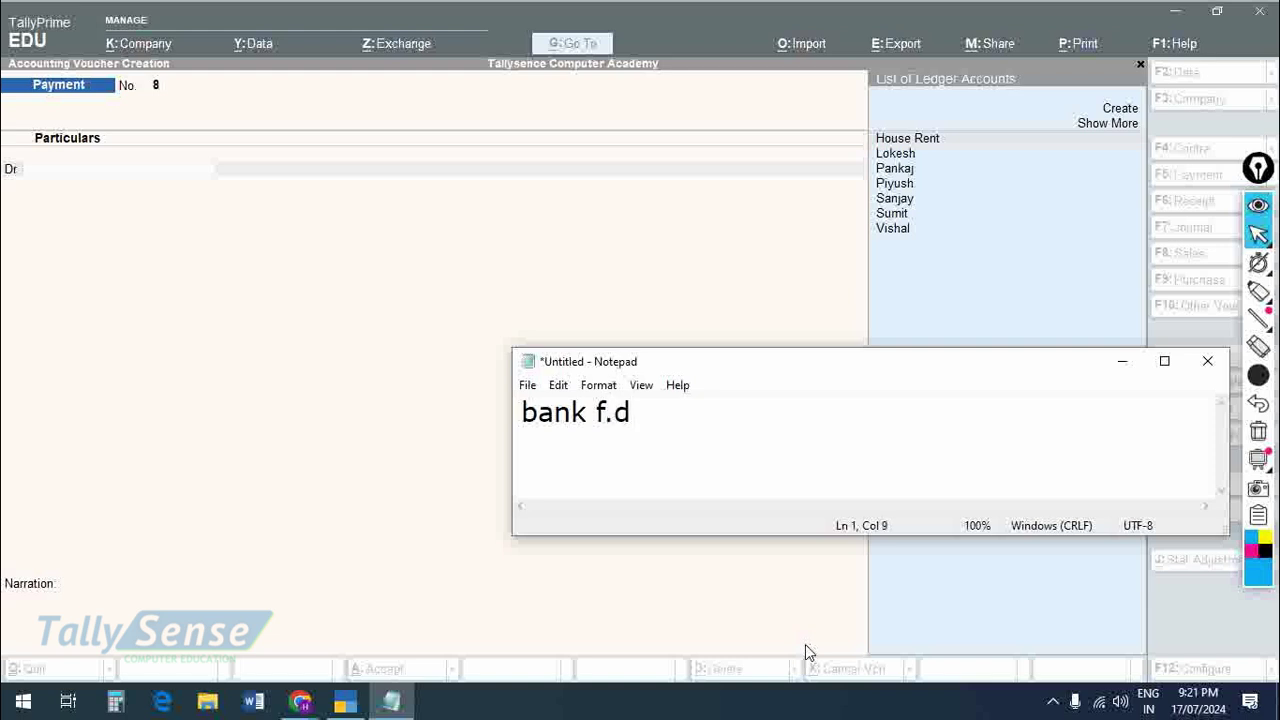
- Add the example line "ex-17/7/2024--10000/-invest." below the heading
{"action": "key", "text": "Return"}
{"action": "type", "text": "ex"}
{"action": "type", "text": "-"}
{"action": "type", "text": "17/7/"}
{"action": "type", "text": "2024-"}
{"action": "type", "text": "-100"}
{"action": "type", "text": "00"}
{"action": "type", "text": "inv"}
{"action": "type", "text": "e"}
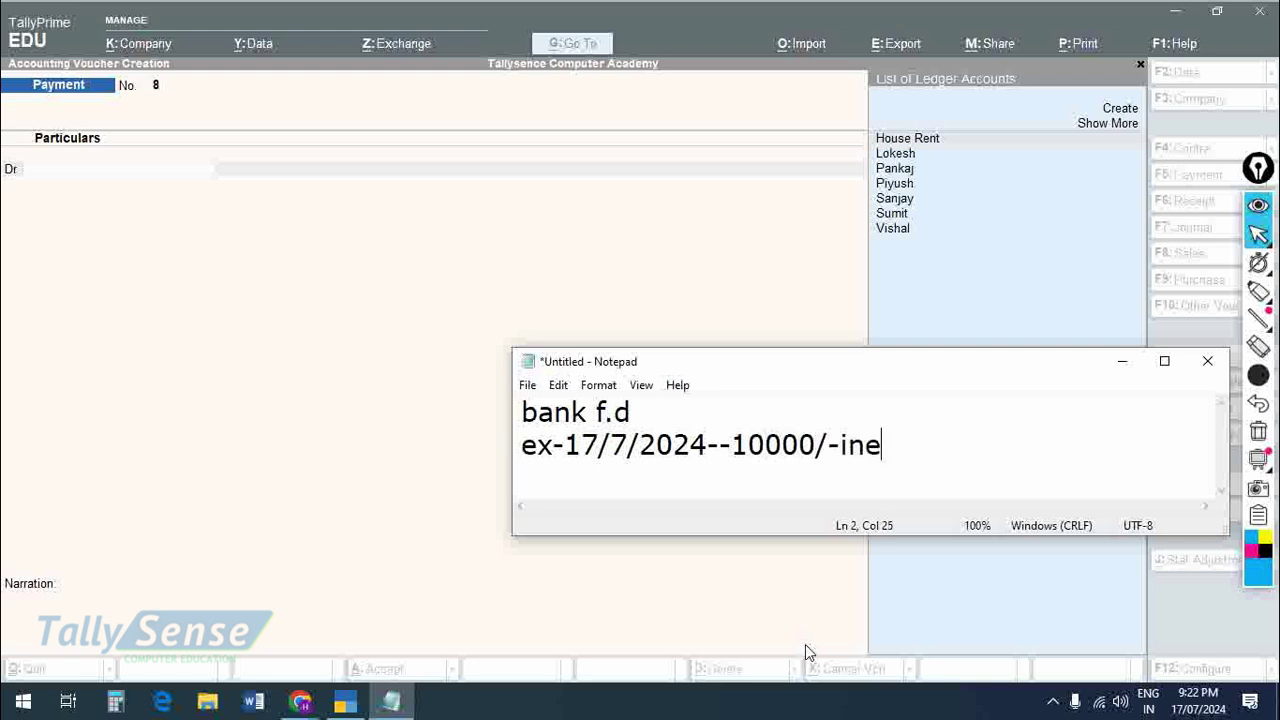
{"action": "key", "text": "BackSpace"}
{"action": "type", "text": "vest"}
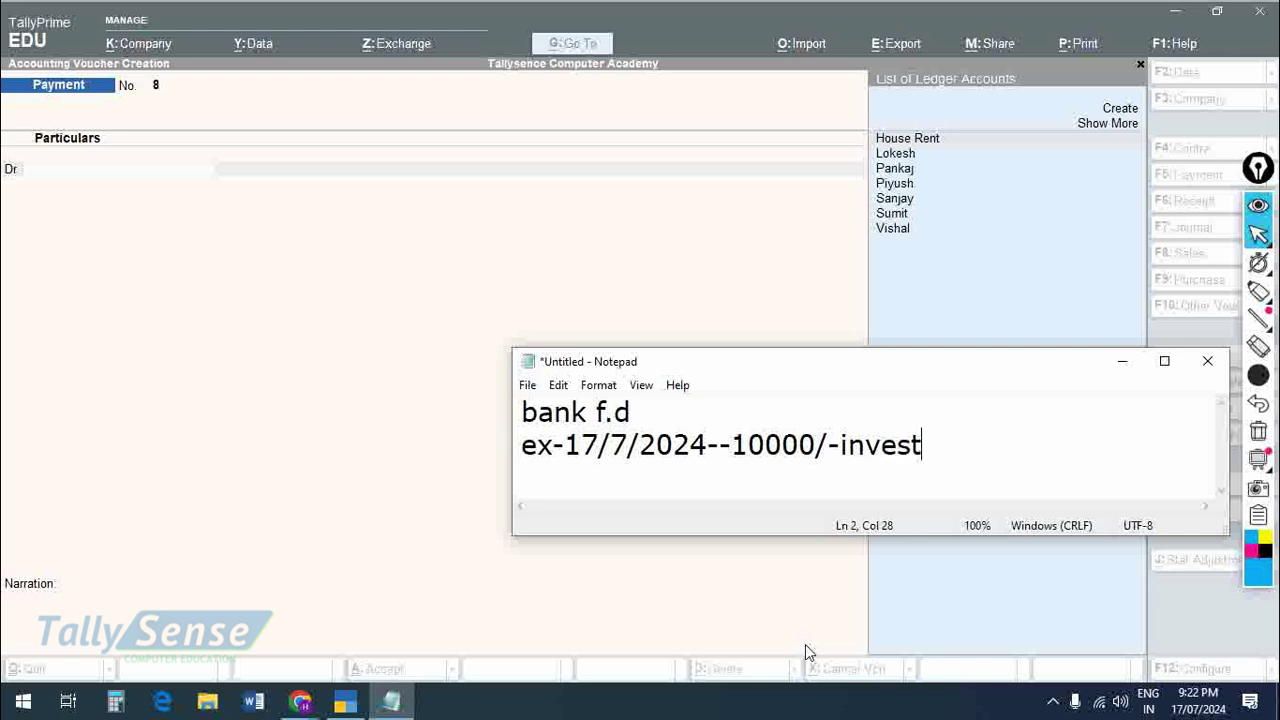
{"action": "type", "text": "."}
{"action": "key", "text": "Return"}
- Maximize the Notepad window and add the line "7% retu.-700/-", leaving a blank line above it
{"action": "key", "text": "super+Up"}
{"action": "key", "text": "Return"}
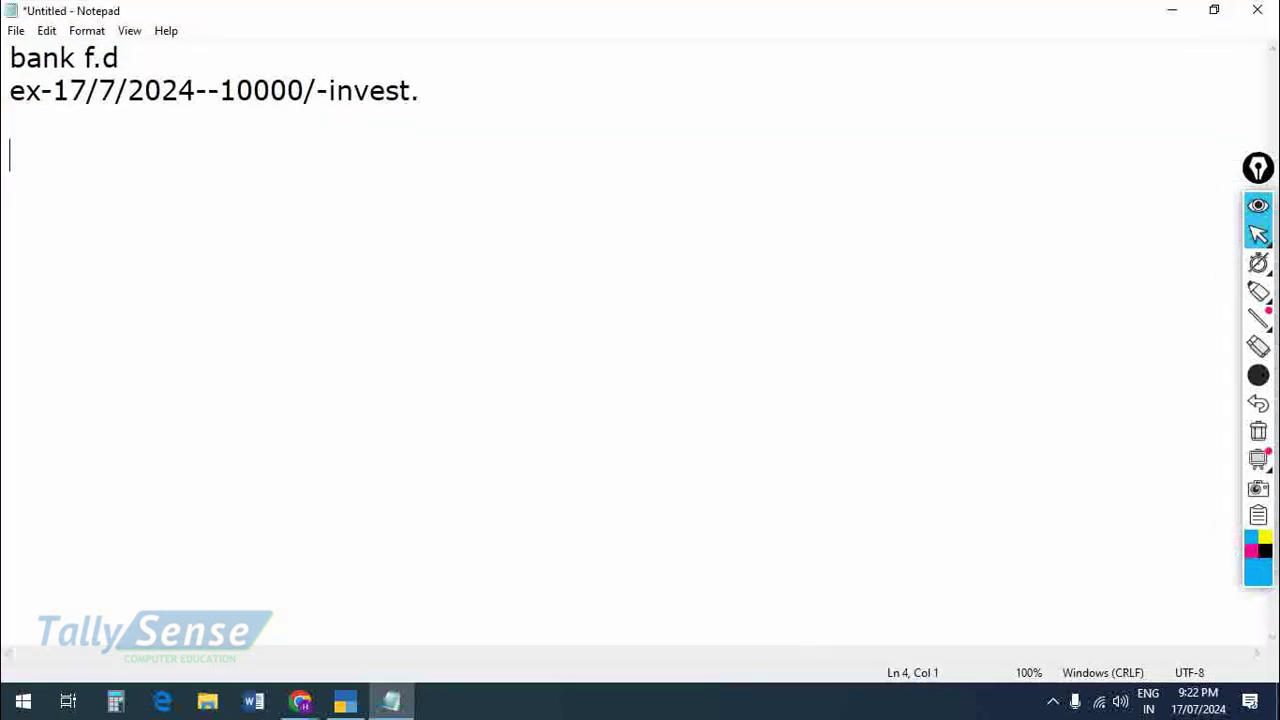
{"action": "type", "text": "7% er"}
{"action": "key", "text": "BackSpace"}
{"action": "key", "text": "BackSpace"}
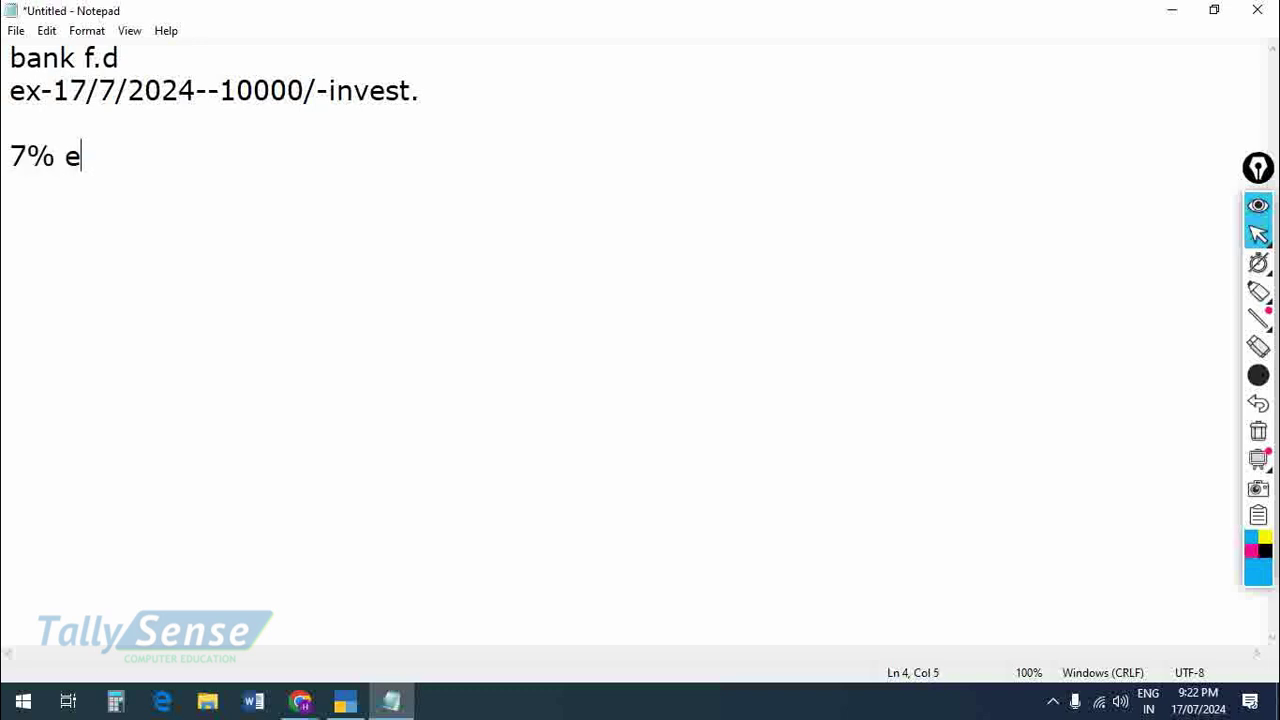
{"action": "type", "text": "er"}
{"action": "key", "text": "BackSpace"}
{"action": "key", "text": "BackSpace"}
{"action": "type", "text": "retu"}
{"action": "type", "text": "nr"}
{"action": "key", "text": "BackSpace"}
{"action": "type", "text": "n"}
{"action": "key", "text": "BackSpace"}
{"action": "key", "text": "BackSpace"}
{"action": "type", "text": ".-"}
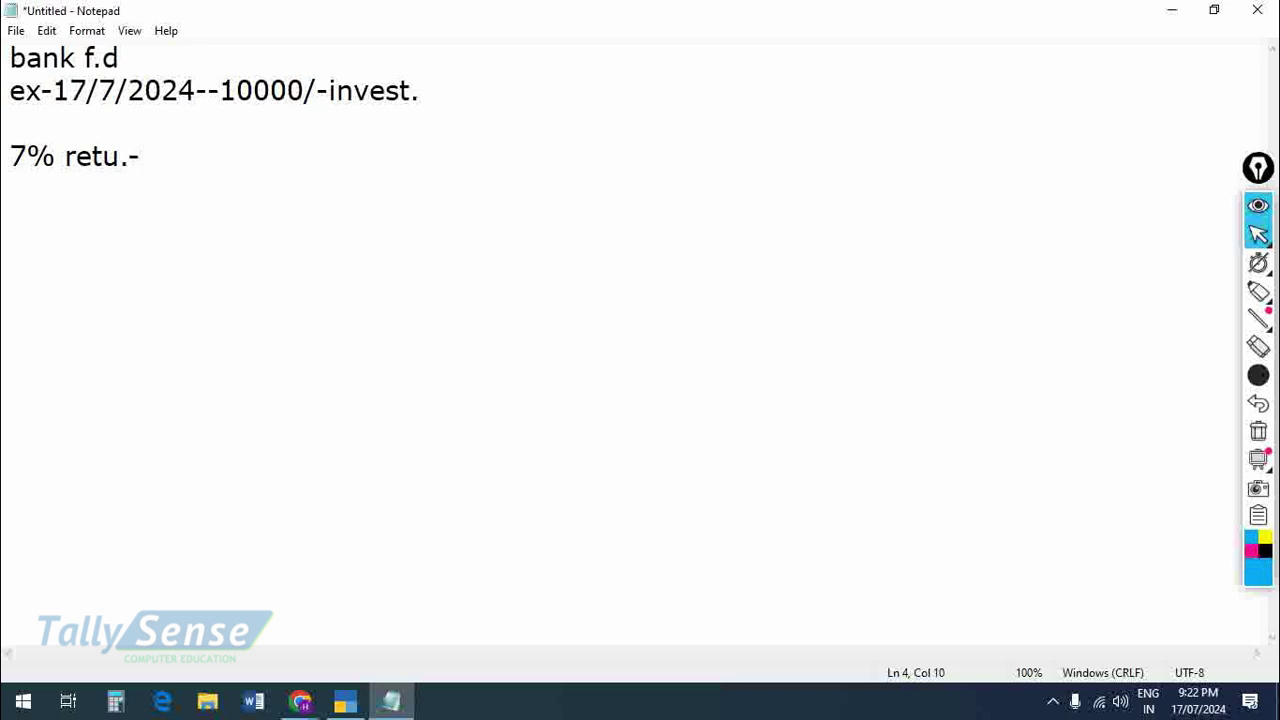
{"action": "type", "text": "700/-"}
- Add the line "17/7/2025-10000+700=10700/-" after a blank line
{"action": "key", "text": "Return"}
{"action": "key", "text": "Return"}
{"action": "type", "text": "17/7"}
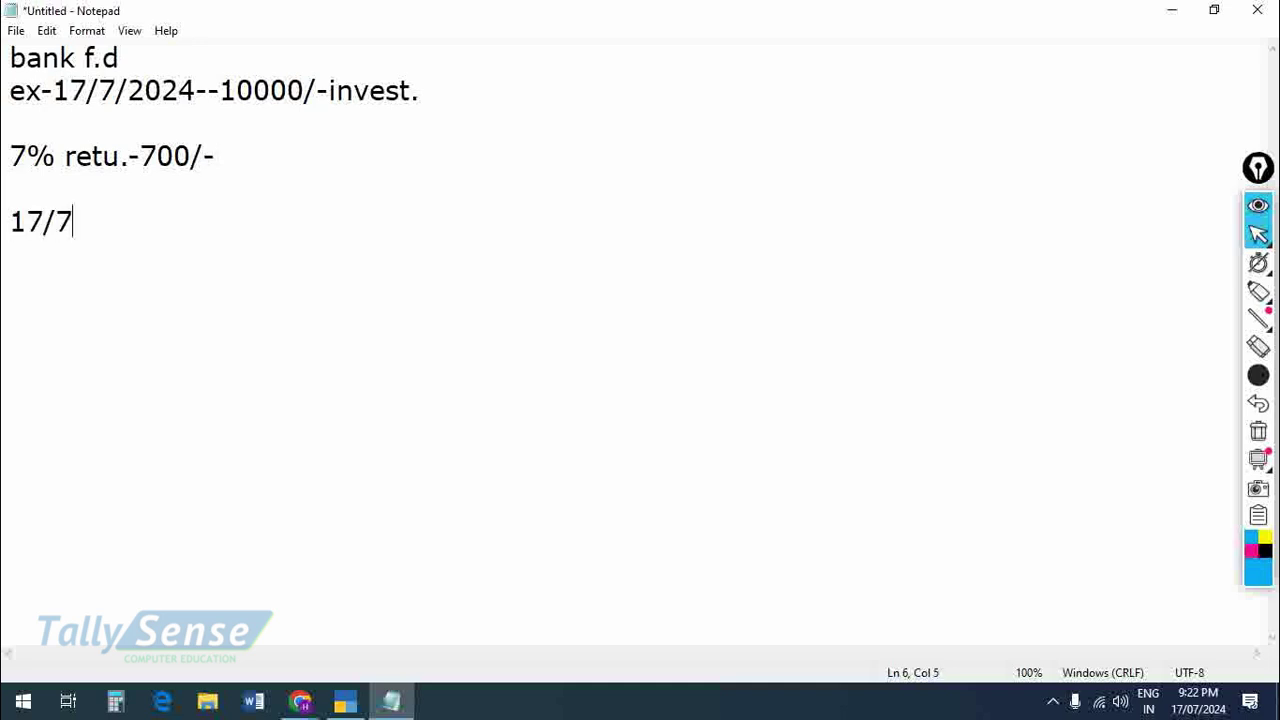
{"action": "type", "text": "/2025"}
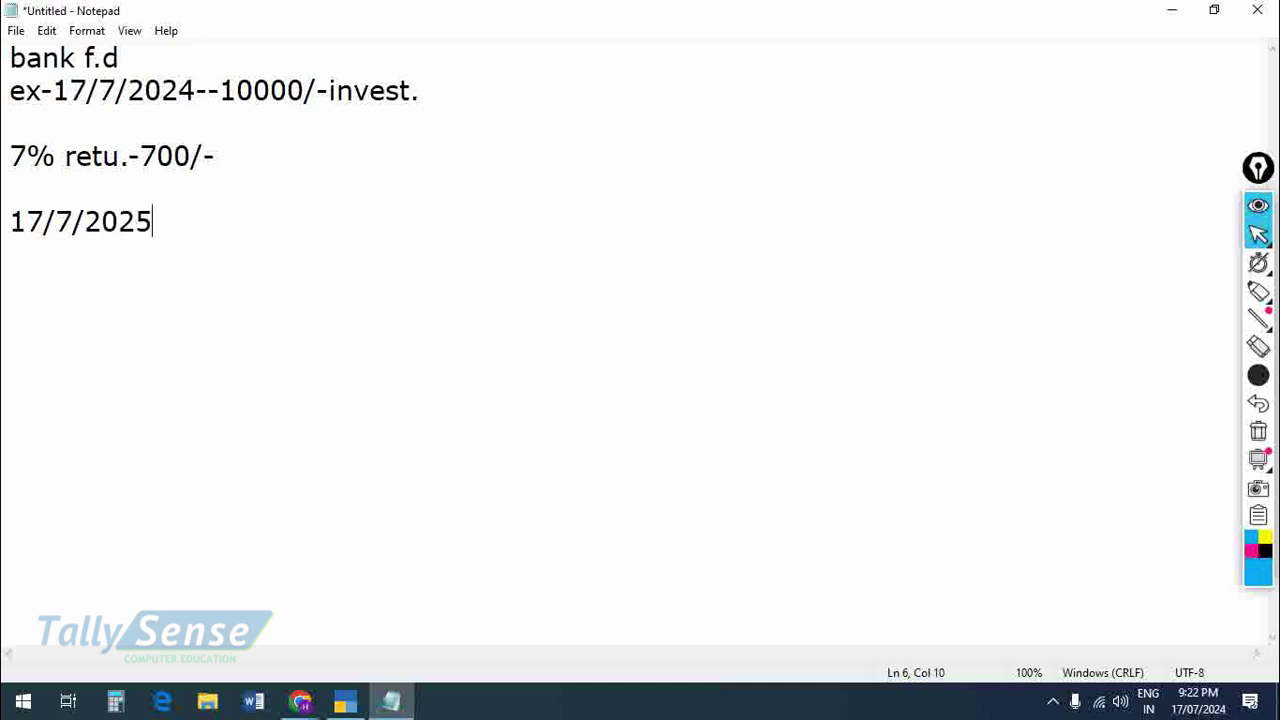
{"action": "type", "text": "-10000+"}
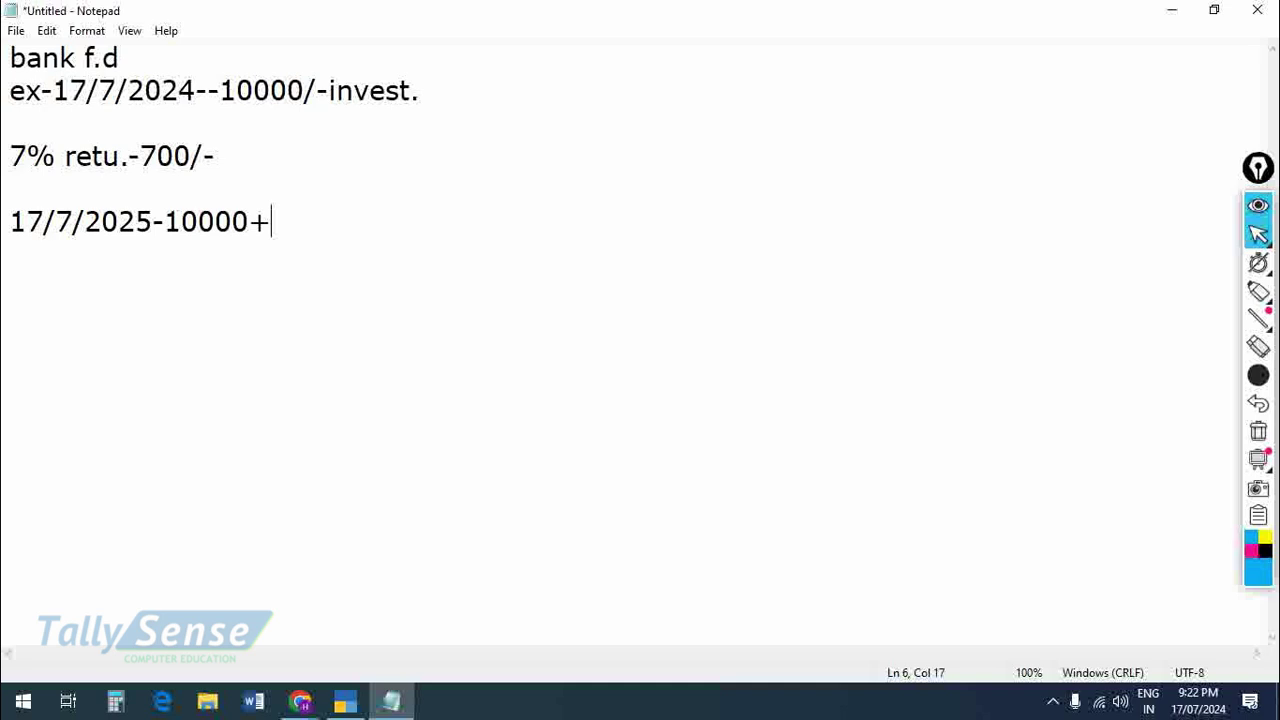
{"action": "type", "text": "700="}
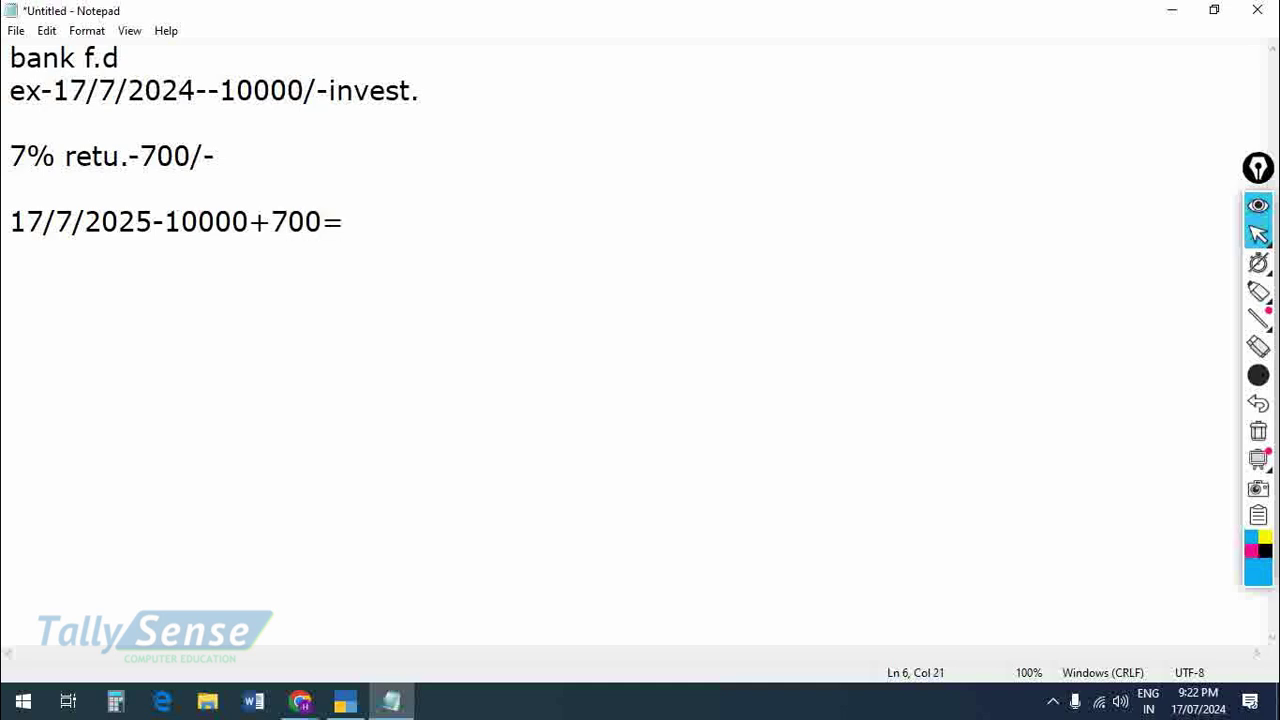
{"action": "type", "text": "10700/-"}
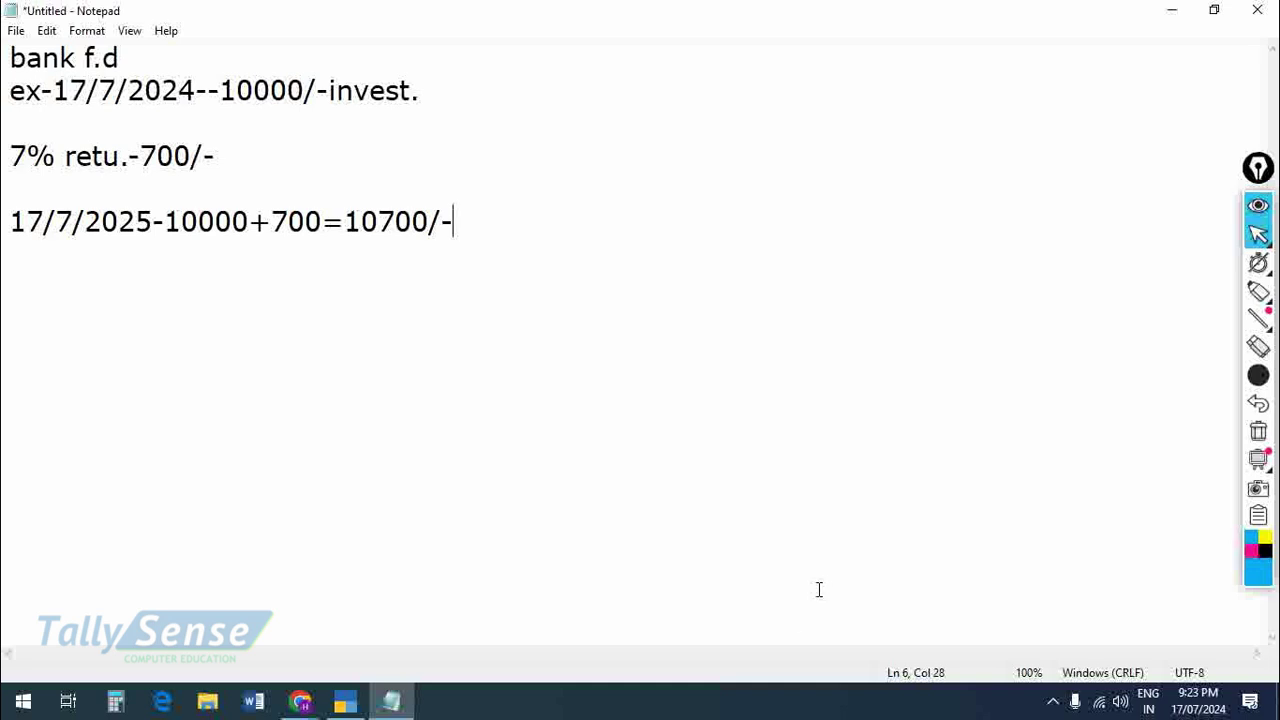
- Switch to TallyPrime and start a new ledger named L.I.C from the debit line of payment voucher no. 8
{"action": "key", "text": "alt+Tab"}
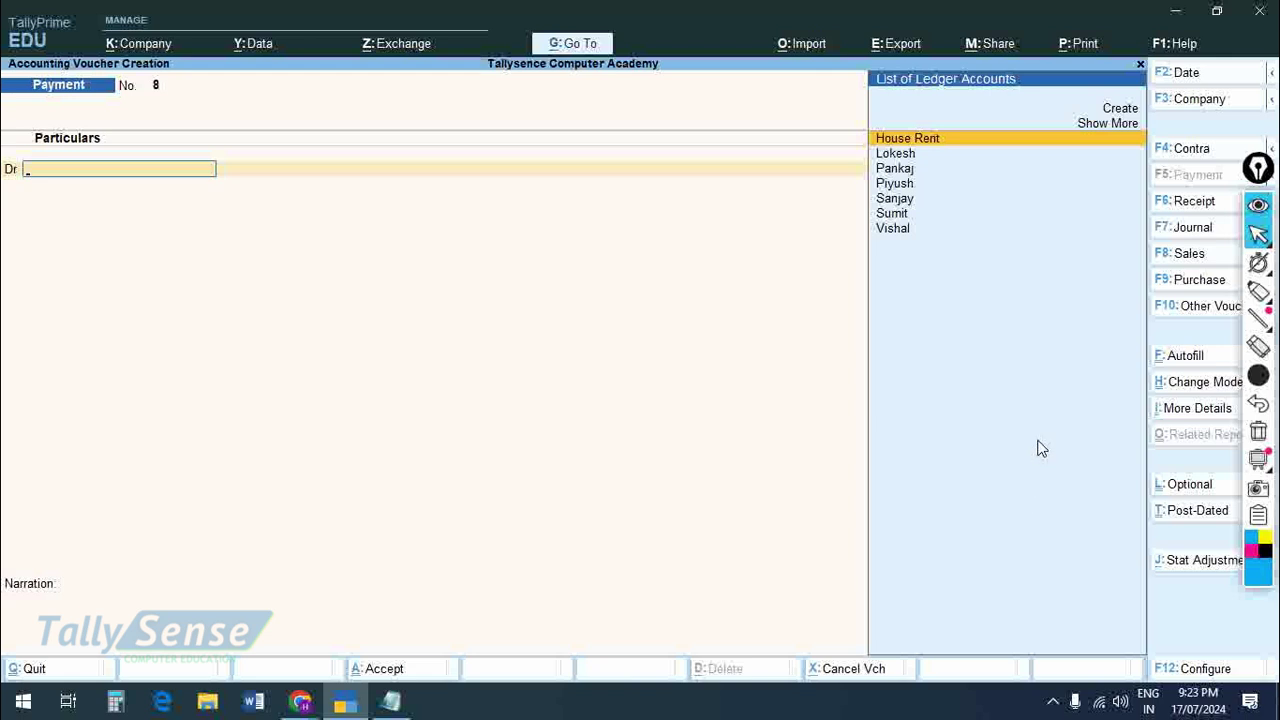
{"action": "key", "text": "Up"}
{"action": "key", "text": "Up"}
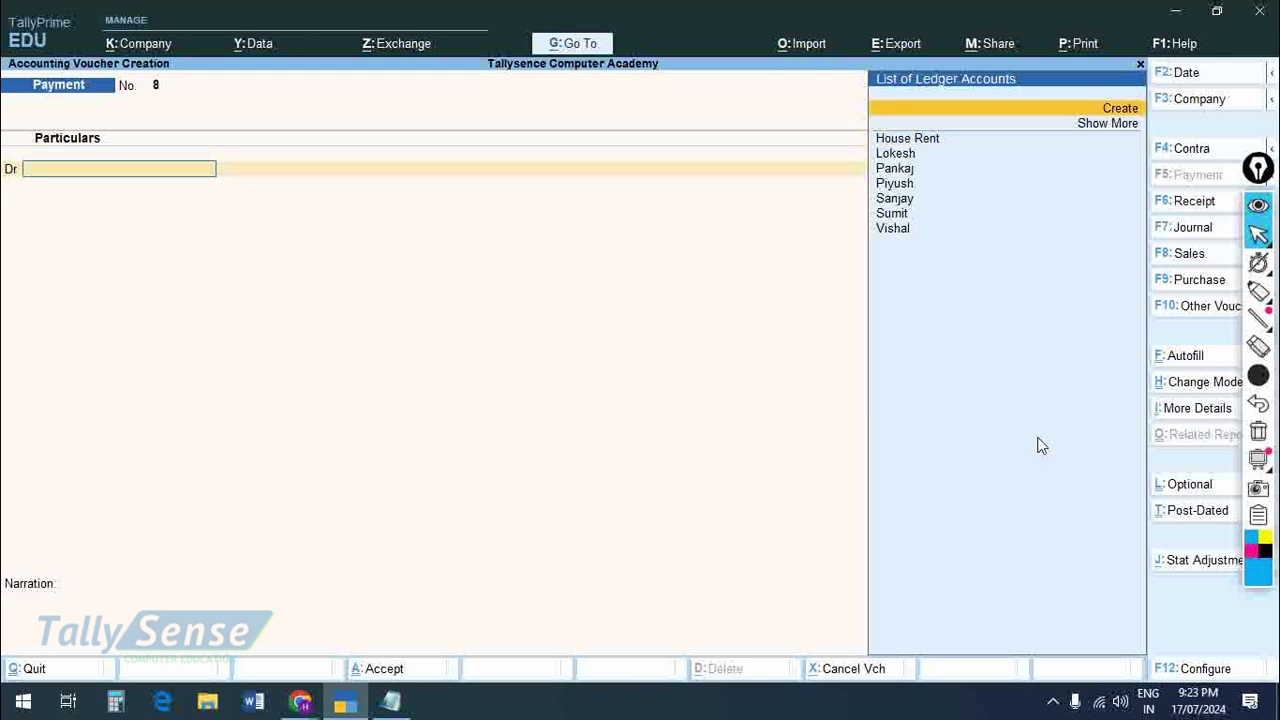
{"action": "left_click", "coordinate": [1113, 109]}
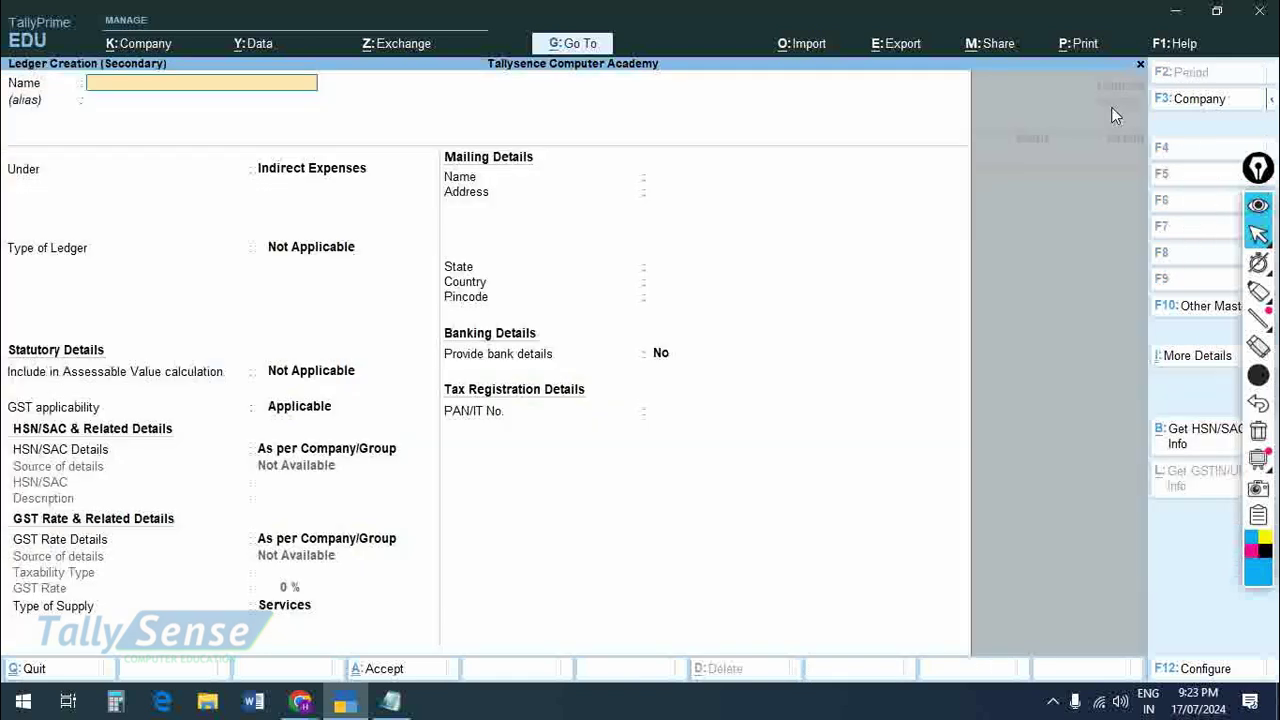
{"action": "type", "text": "L.I.c"}
{"action": "key", "text": "Return"}
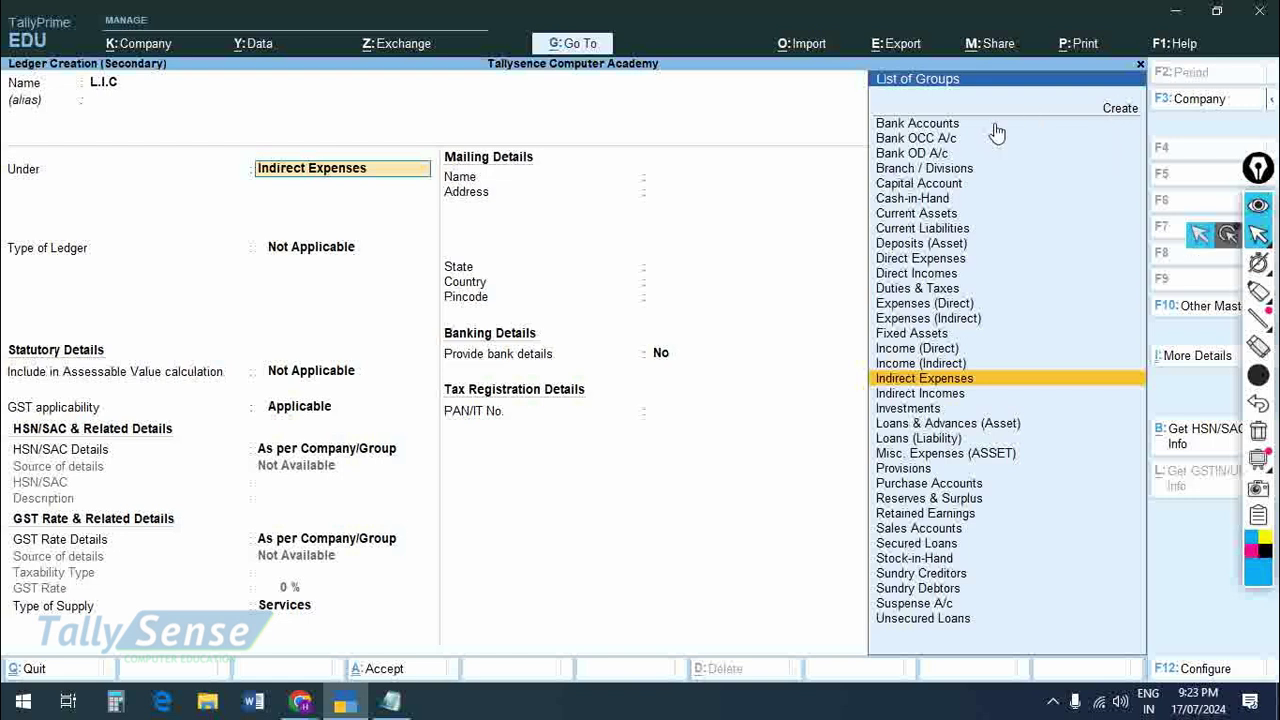
- Place the L.I.C ledger under the Investments group and save it
{"action": "scroll", "coordinate": [945, 148], "scroll_direction": "up", "scroll_amount": 17}
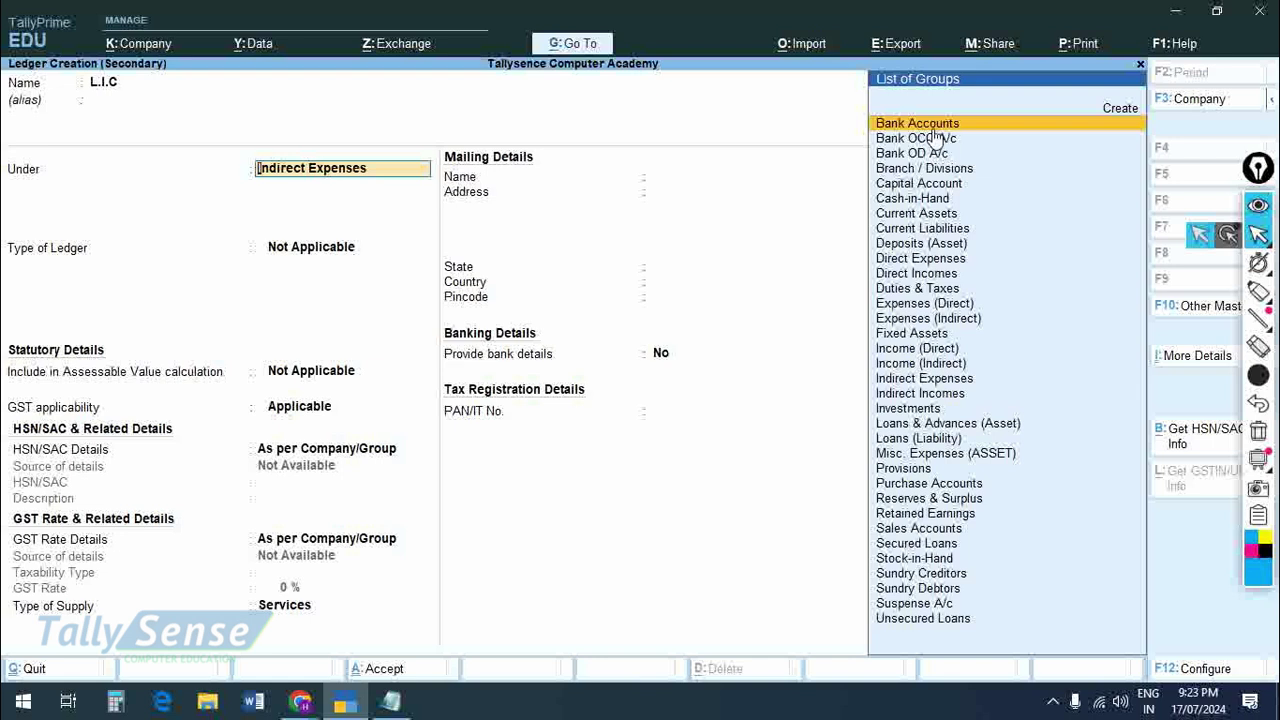
{"action": "key", "text": "Down"}
{"action": "key", "text": "Down"}
{"action": "key", "text": "Down"}
{"action": "key", "text": "Down"}
{"action": "key", "text": "Down"}
{"action": "key", "text": "Down"}
{"action": "key", "text": "Down"}
{"action": "key", "text": "Down"}
{"action": "key", "text": "Down"}
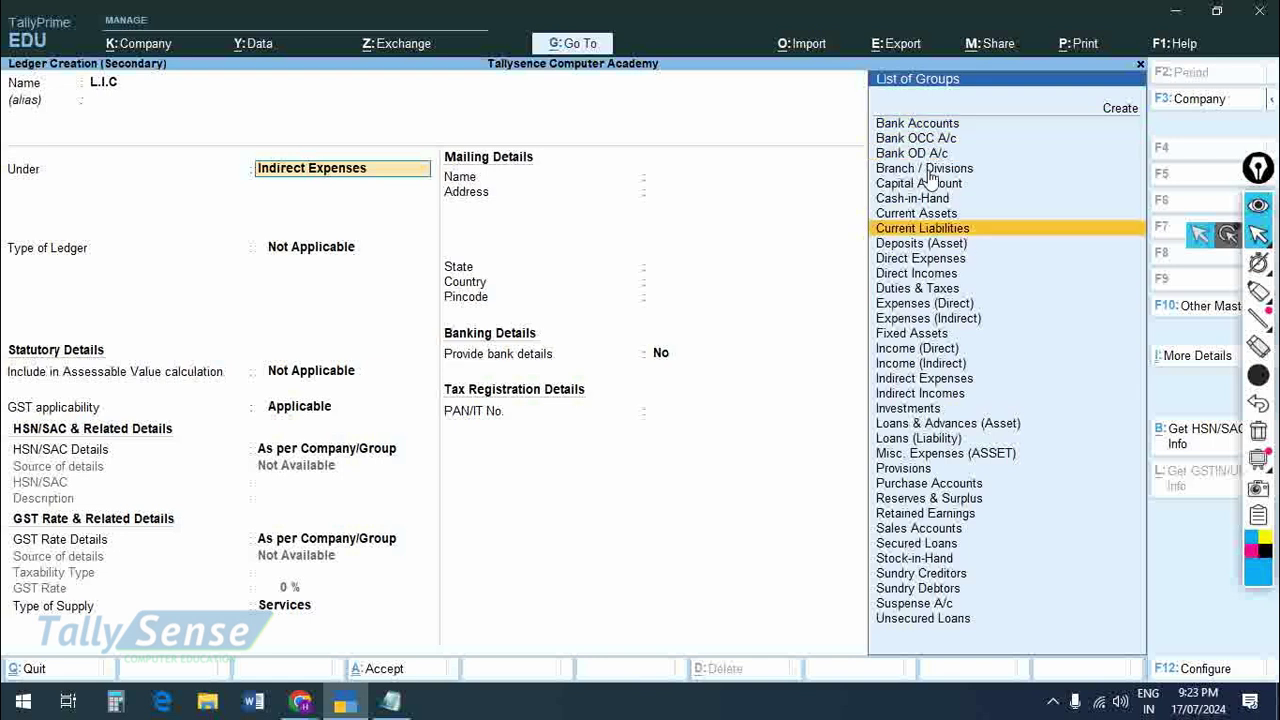
{"action": "key", "text": "Down"}
{"action": "key", "text": "Down"}
{"action": "key", "text": "Down"}
{"action": "key", "text": "Down"}
{"action": "key", "text": "Down"}
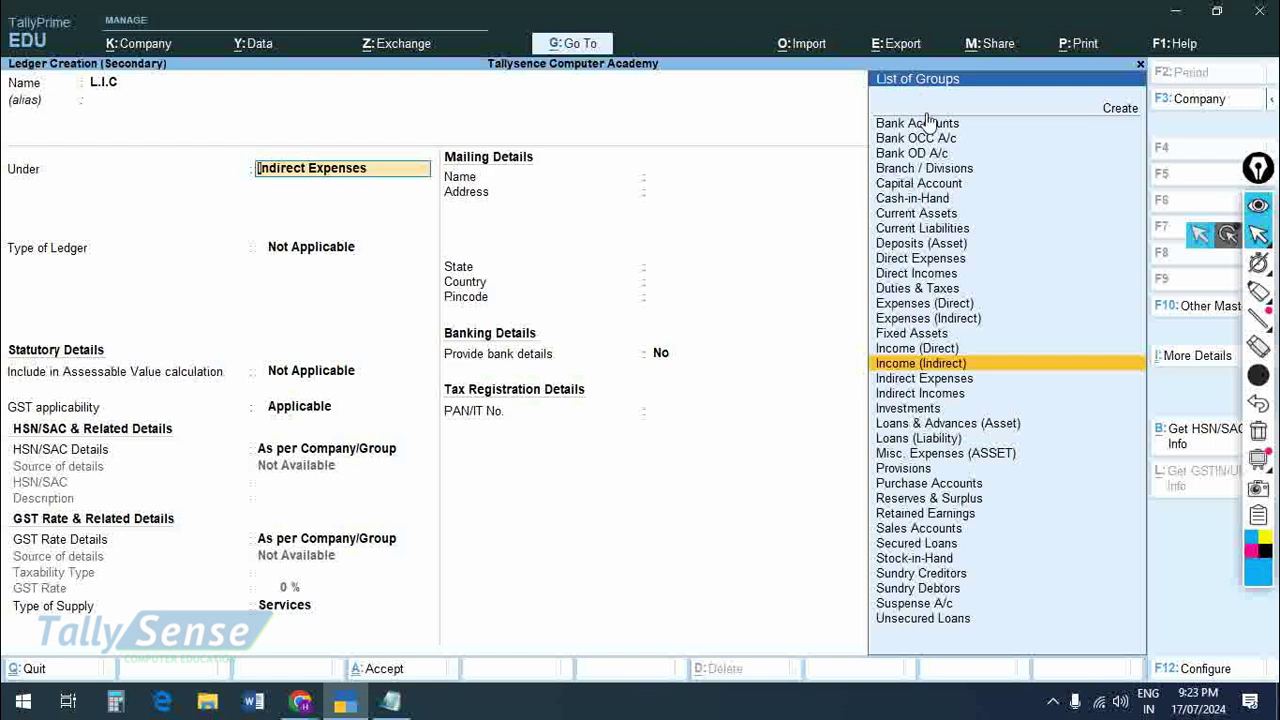
{"action": "key", "text": "Down"}
{"action": "key", "text": "Down"}
{"action": "key", "text": "Down"}
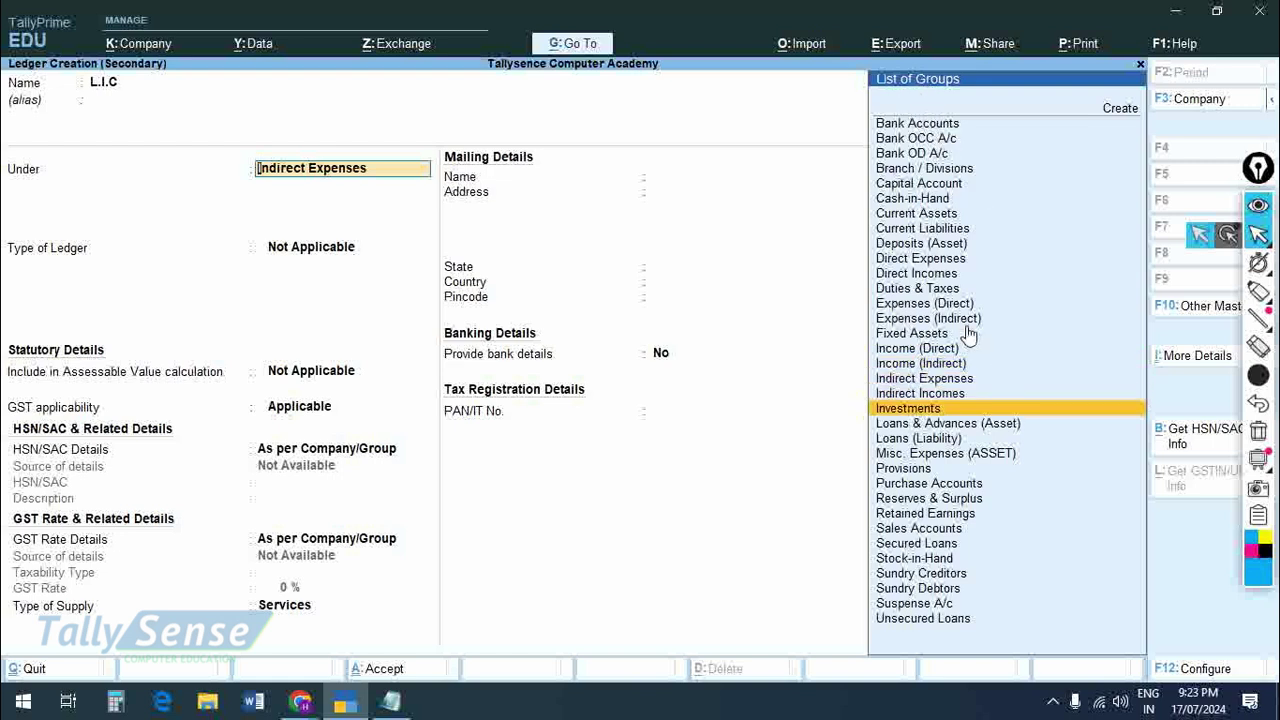
{"action": "left_click", "coordinate": [931, 413]}
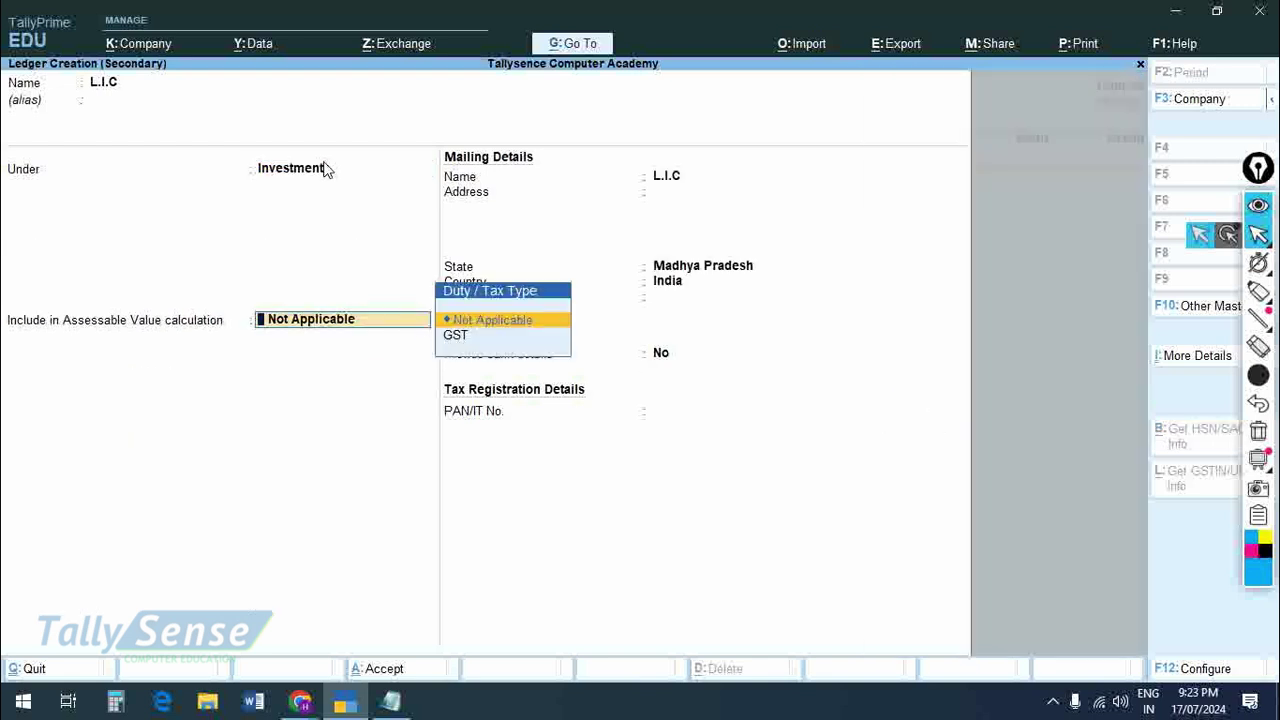
{"action": "key", "text": "ctrl"}
{"action": "key", "text": "ctrl+a"}
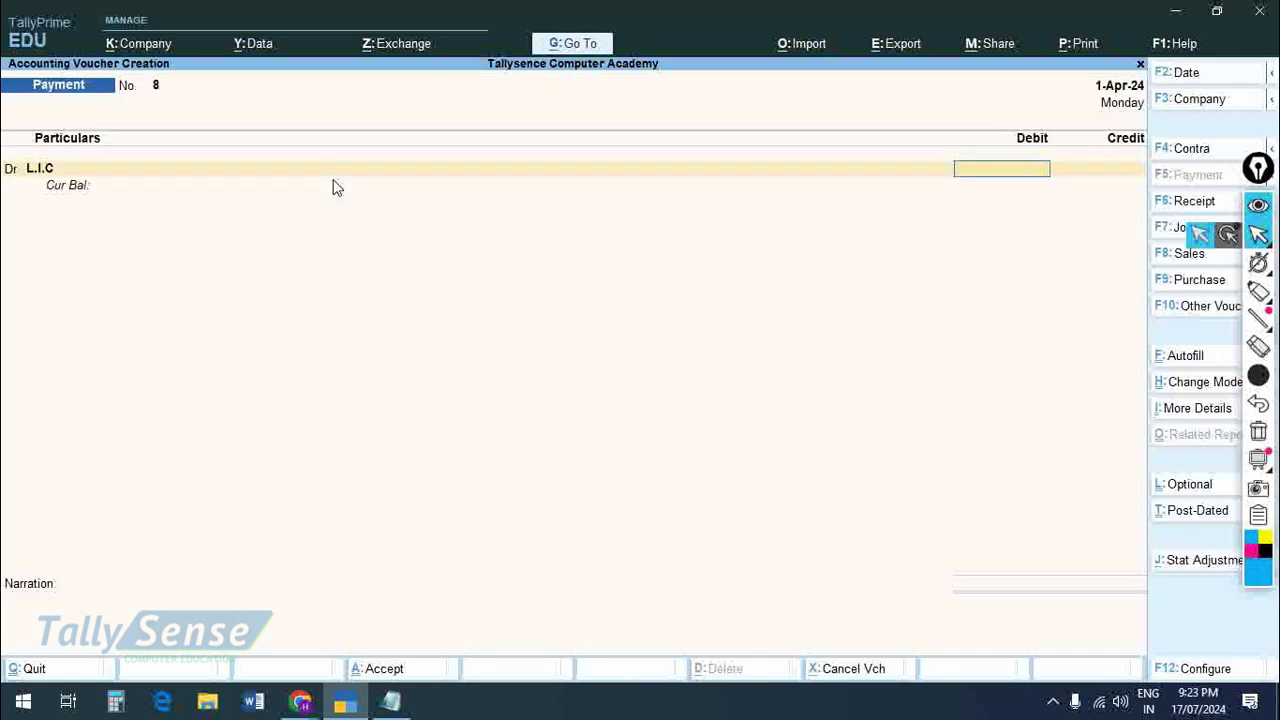
- Debit L.I.C with 20,000, credit Cash for the same amount, and save payment voucher no. 8 without a narration
{"action": "type", "text": "20000"}
{"action": "key", "text": "Return"}
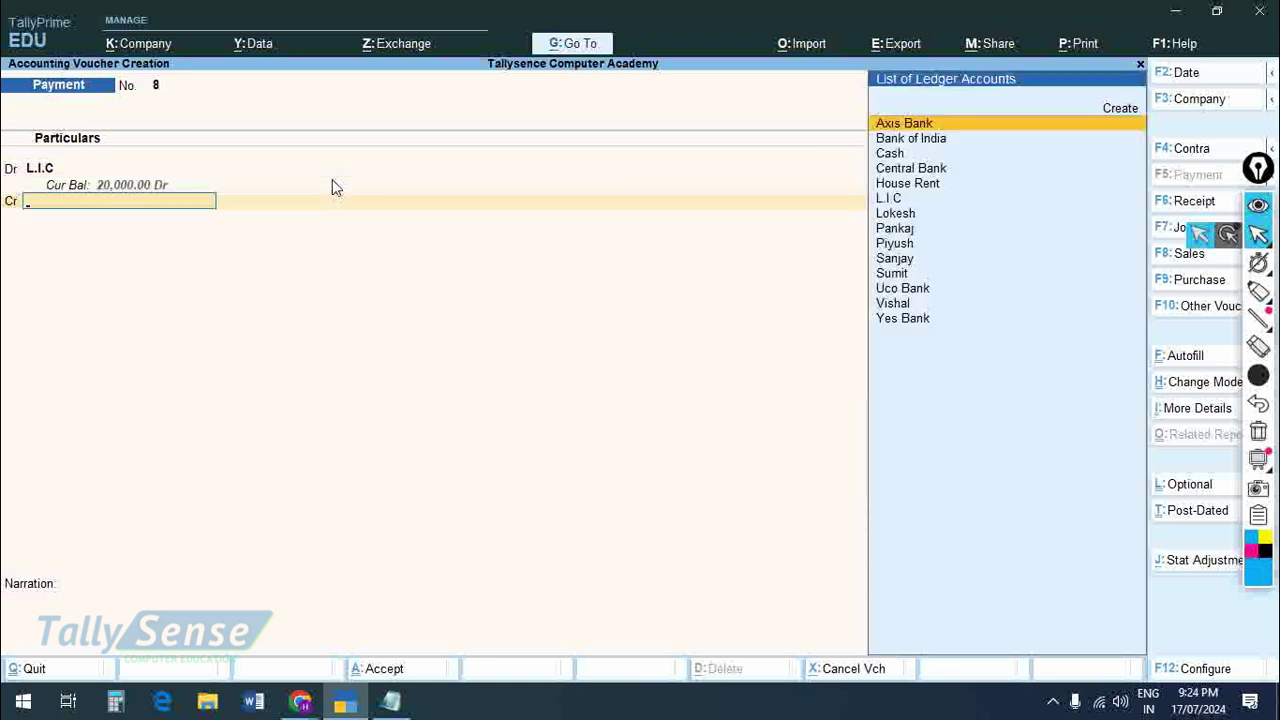
{"action": "type", "text": "Cas"}
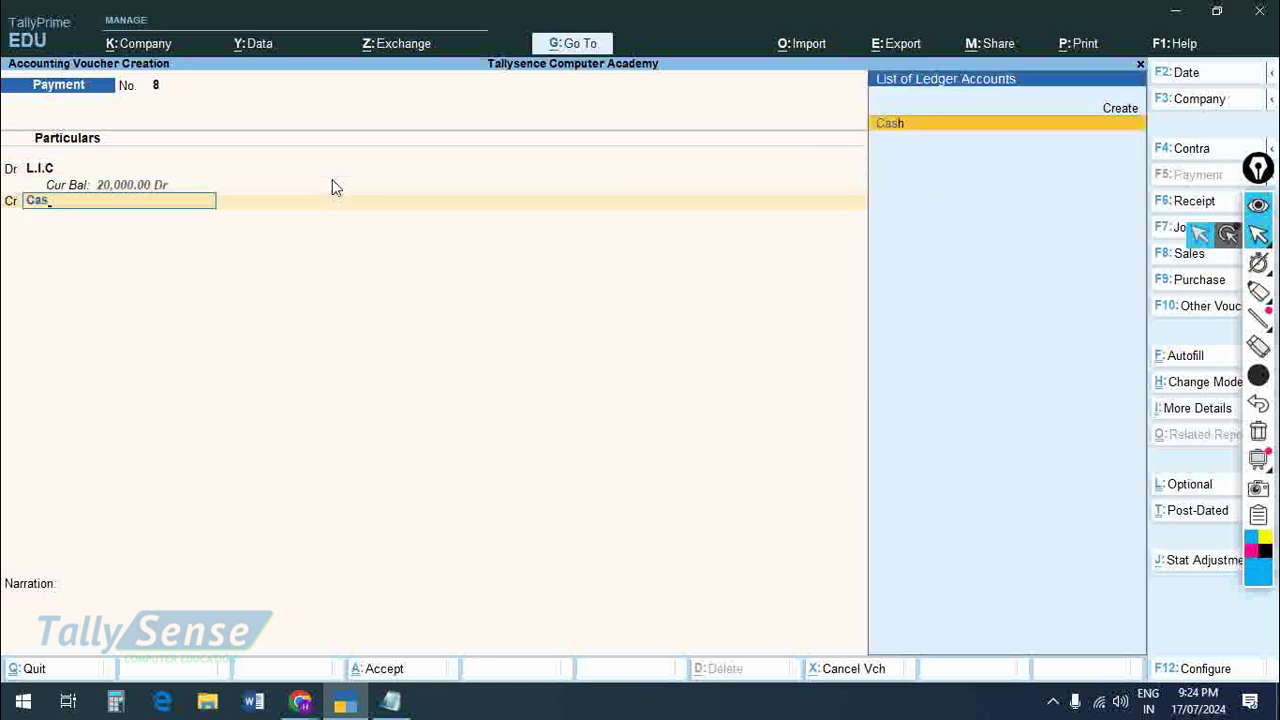
{"action": "key", "text": "Return"}
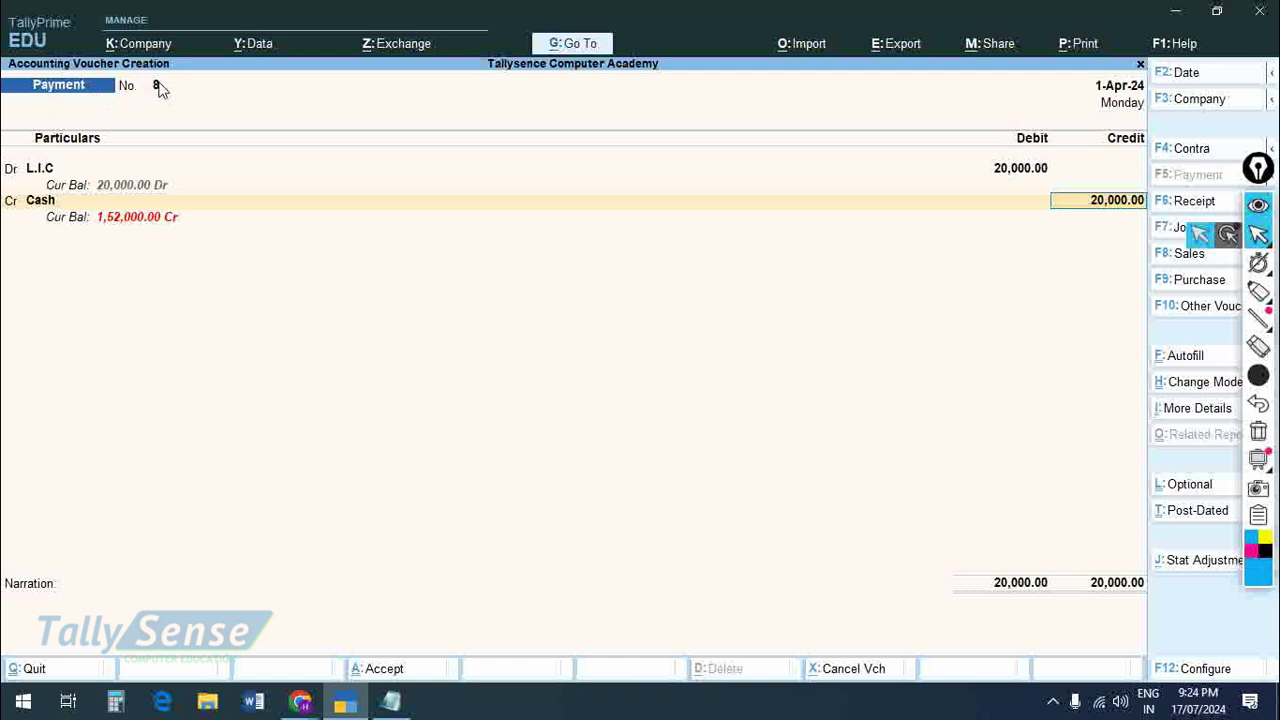
{"action": "key", "text": "ctrl"}
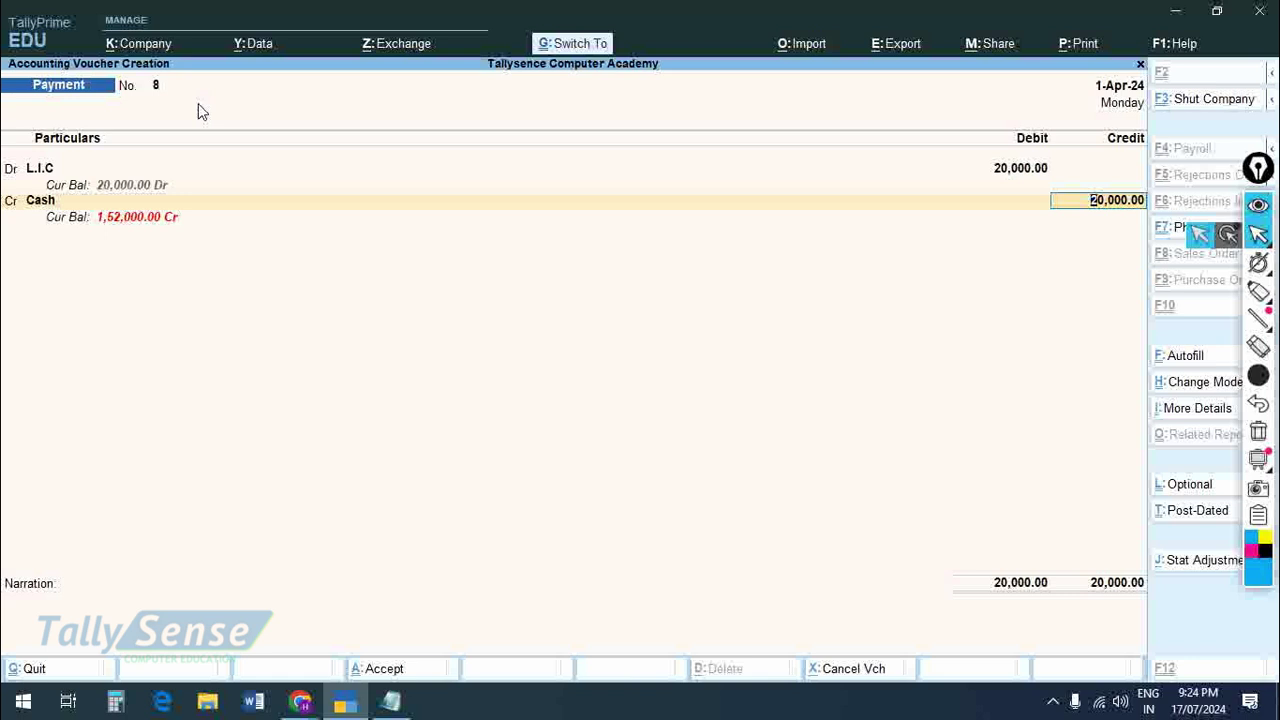
{"action": "key", "text": "ctrl+a"}
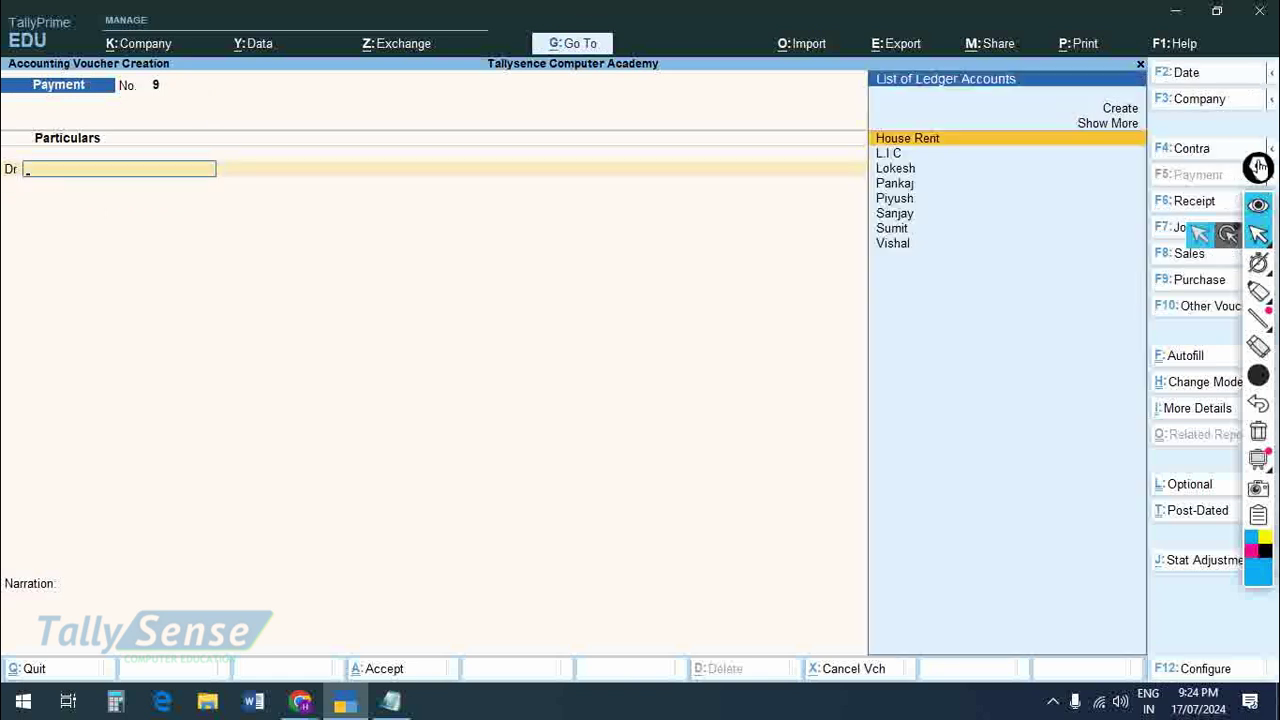
- Collapse the on-screen annotation toolbar that covers the voucher screen's buttons, and return to the blank payment voucher
{"action": "left_click", "coordinate": [1258, 167]}
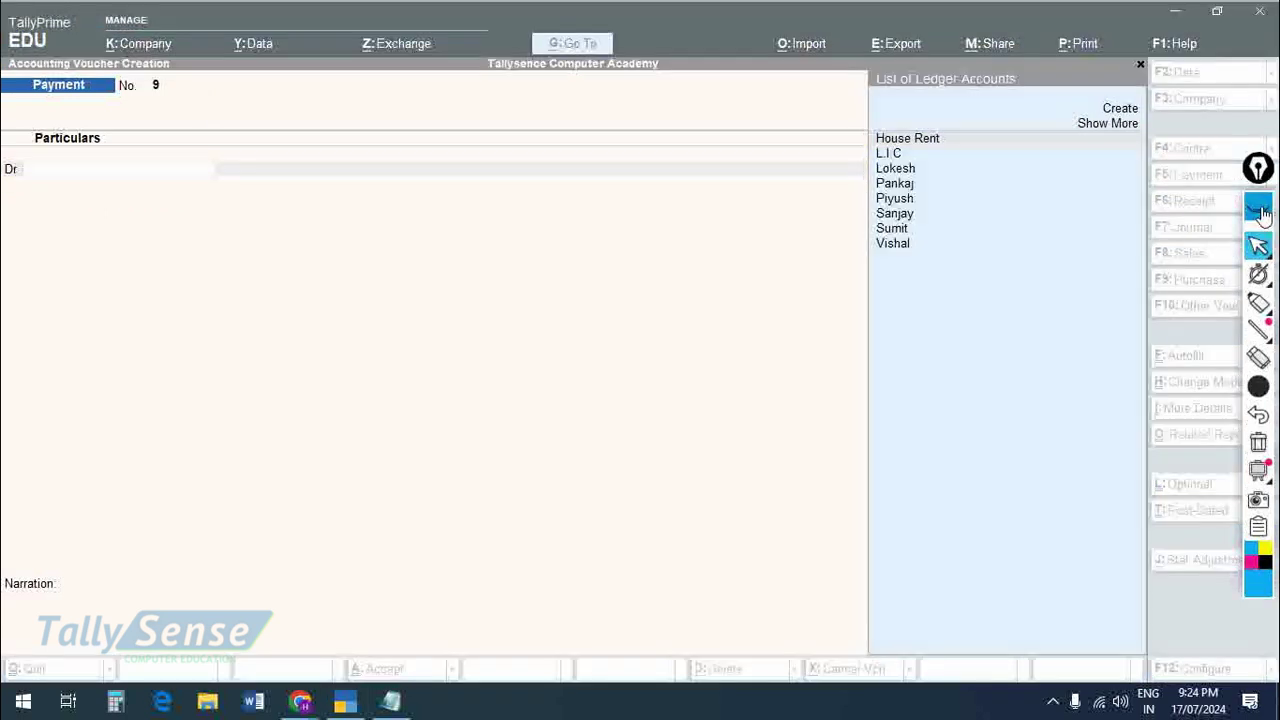
{"action": "left_click", "coordinate": [1259, 208]}
{"action": "key", "text": "Escape"}
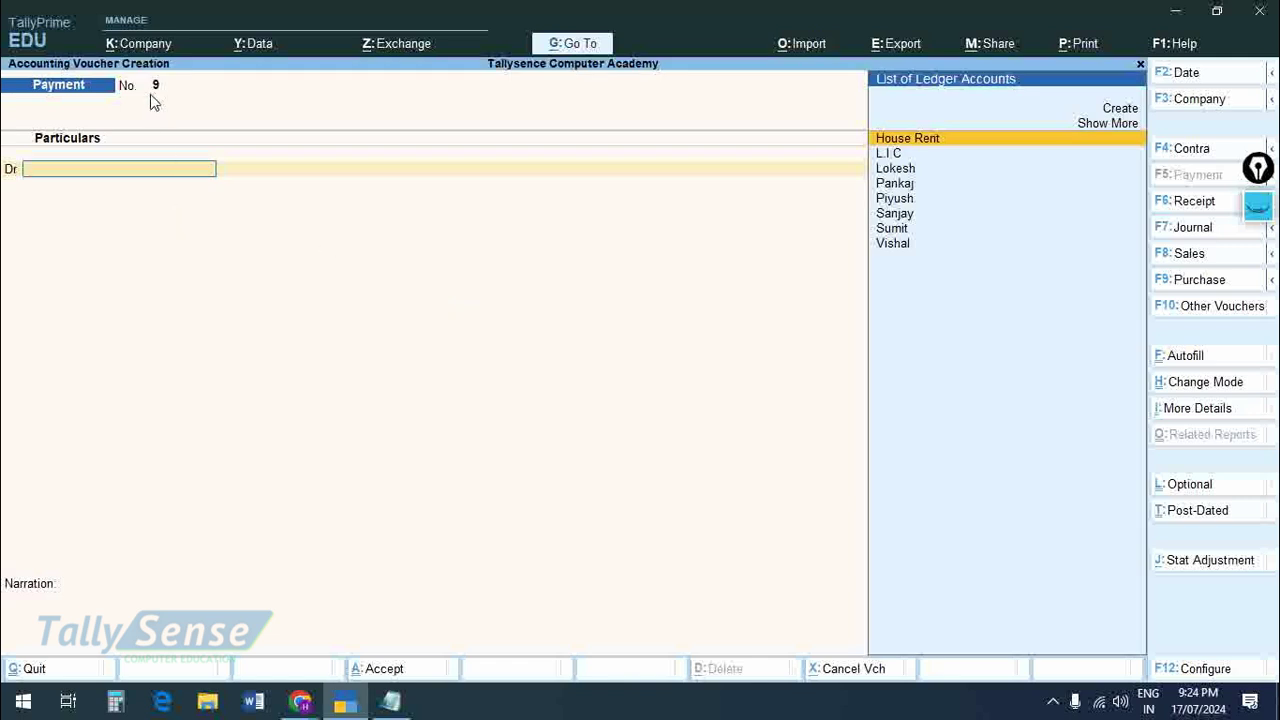
- Reopen the saved L.I.C payment voucher no. 8 for review, and switch to Notepad with the bank f.d notes
{"action": "key", "text": "Up"}
{"action": "key", "text": "Up"}
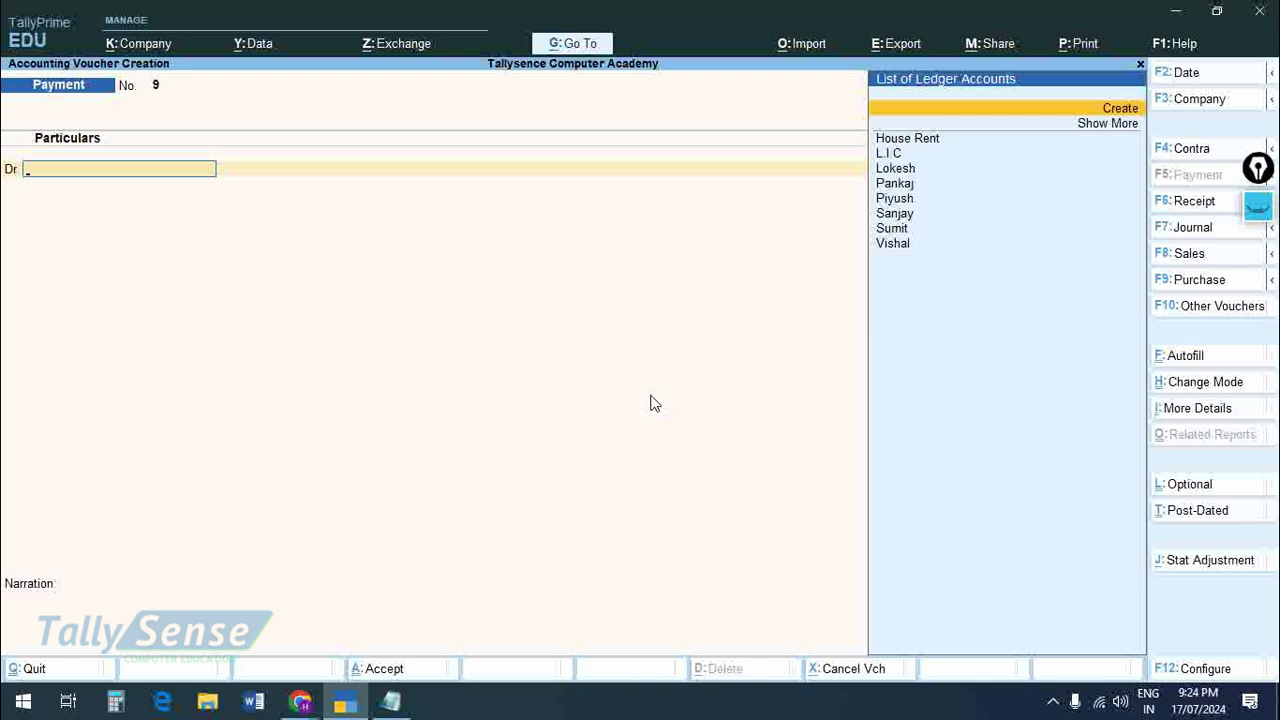
{"action": "key", "text": "Page_Up"}
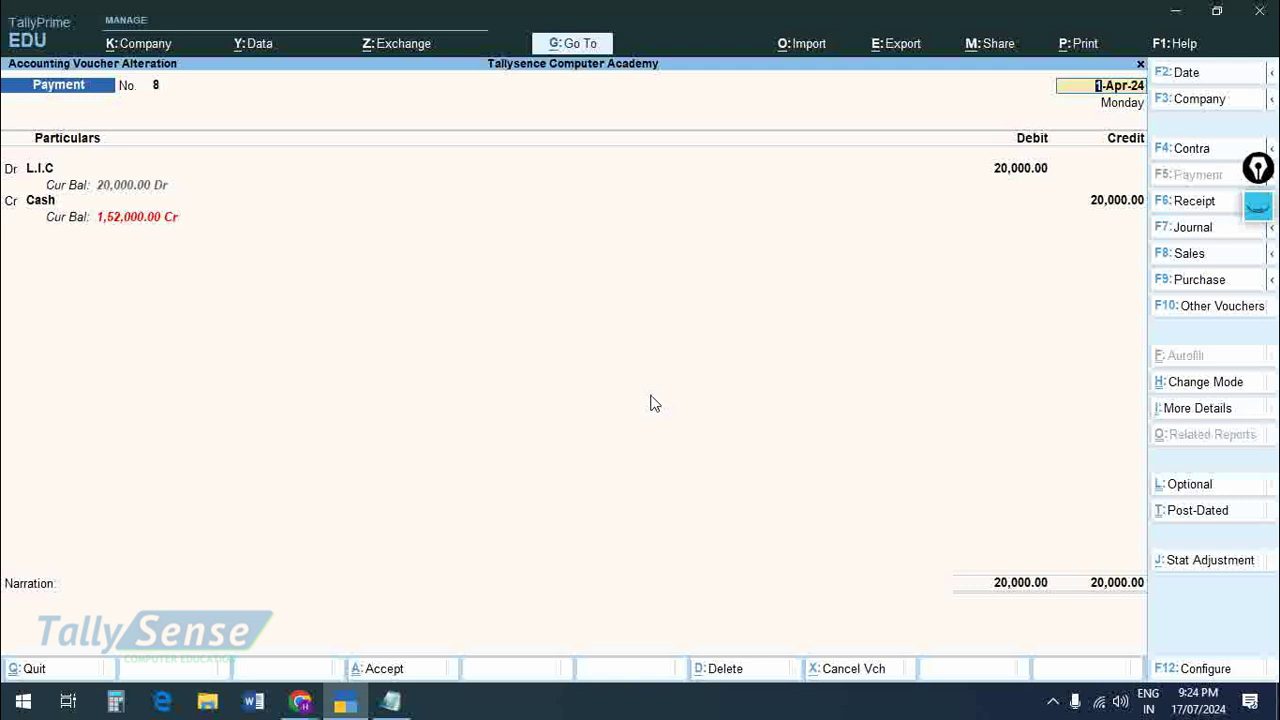
{"action": "key", "text": "alt+d"}
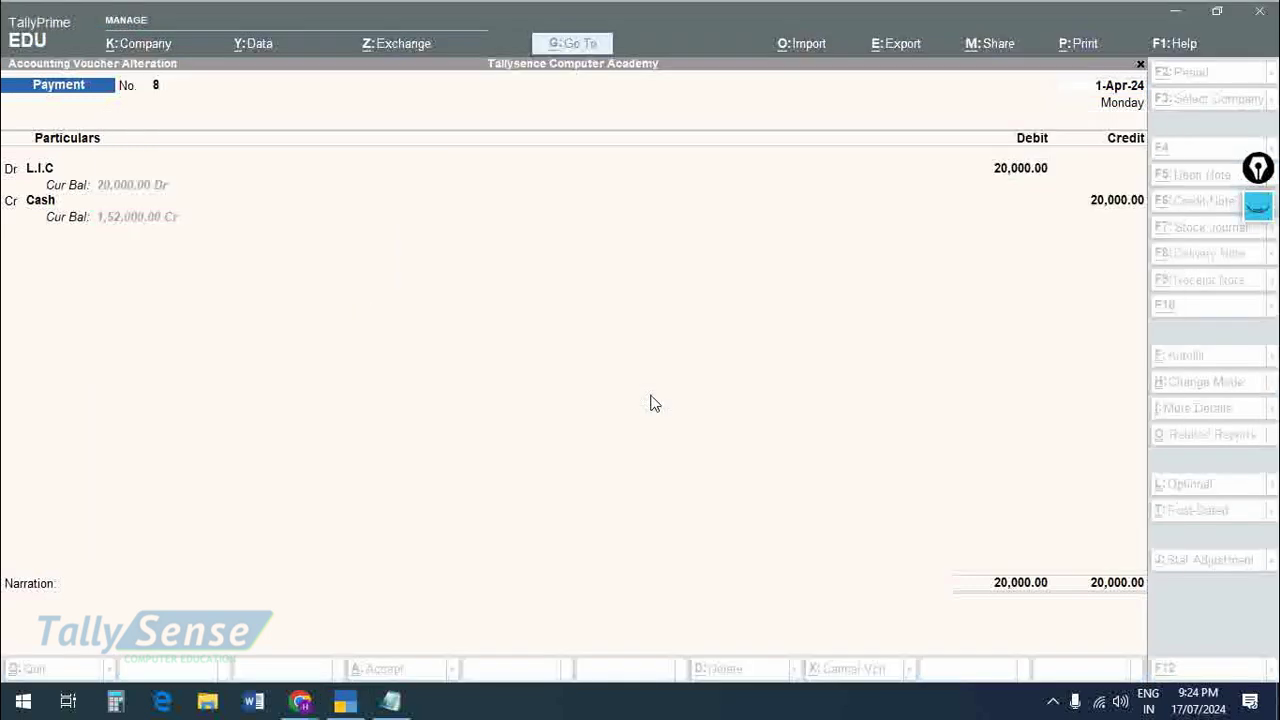
{"action": "key", "text": "alt+Tab"}
{"action": "key", "text": "alt+Tab"}
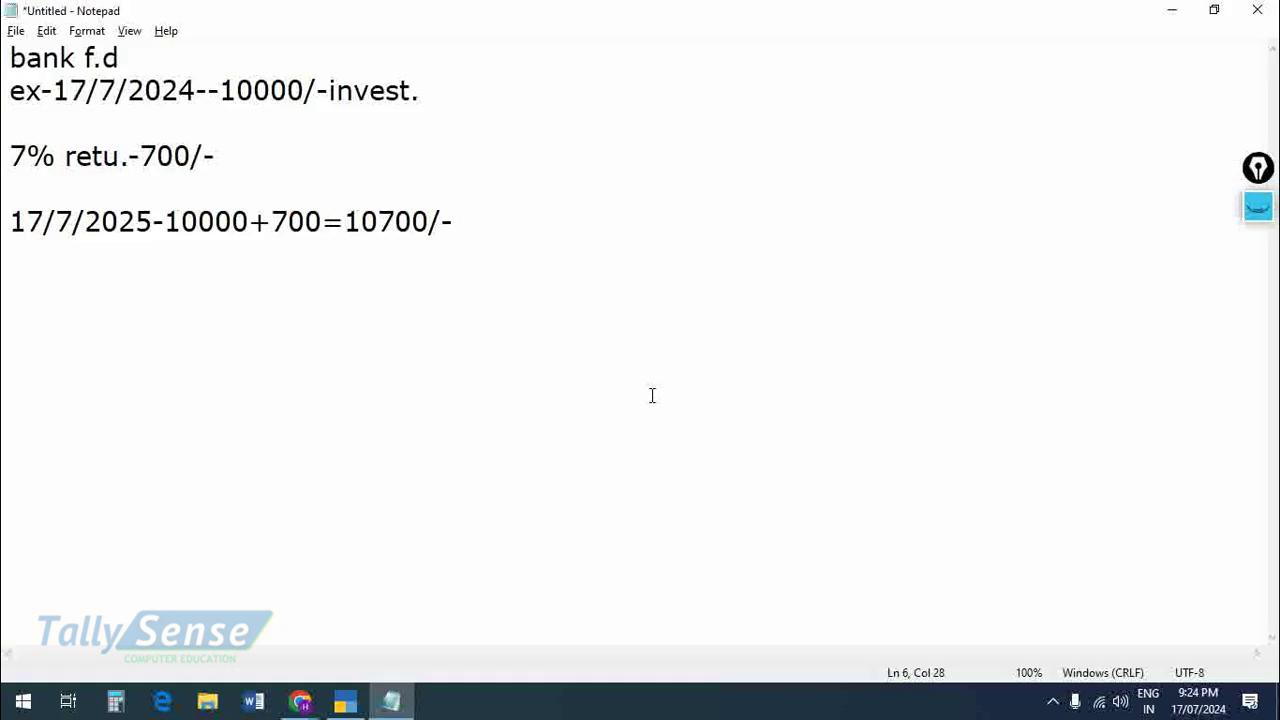
- Add "/r.d=100/per day=3000/-" after the "bank f.d" heading in the notes
{"action": "left_click", "coordinate": [269, 54]}
{"action": "type", "text": "/r.d"}
{"action": "type", "text": "="}
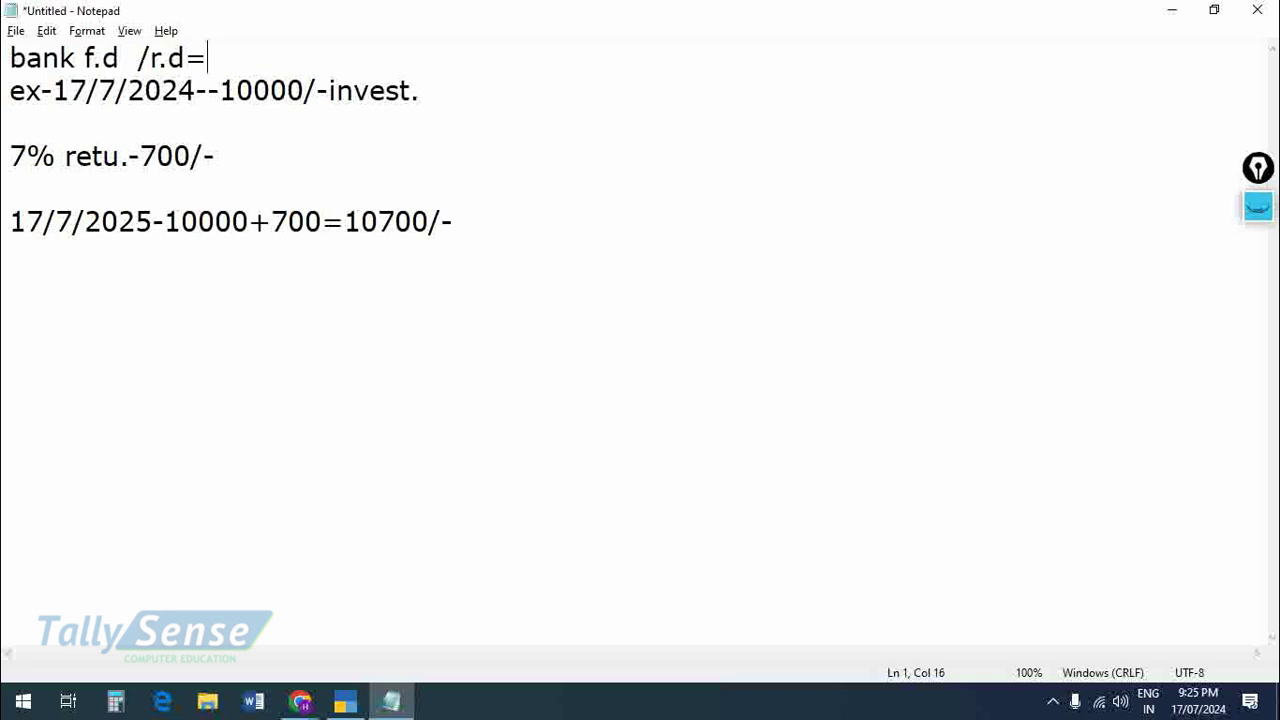
{"action": "type", "text": "100/"}
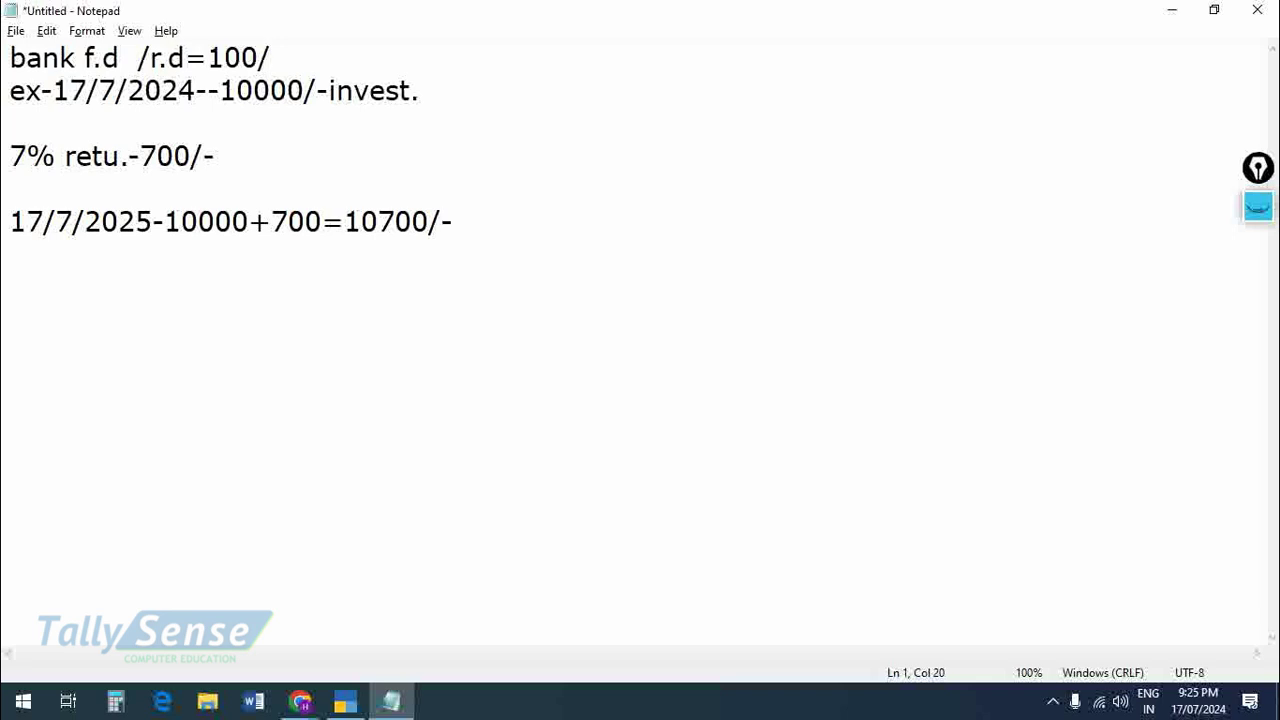
{"action": "type", "text": "20"}
{"action": "key", "text": "BackSpace"}
{"action": "key", "text": "BackSpace"}
{"action": "key", "text": "BackSpace"}
{"action": "type", "text": "/per da"}
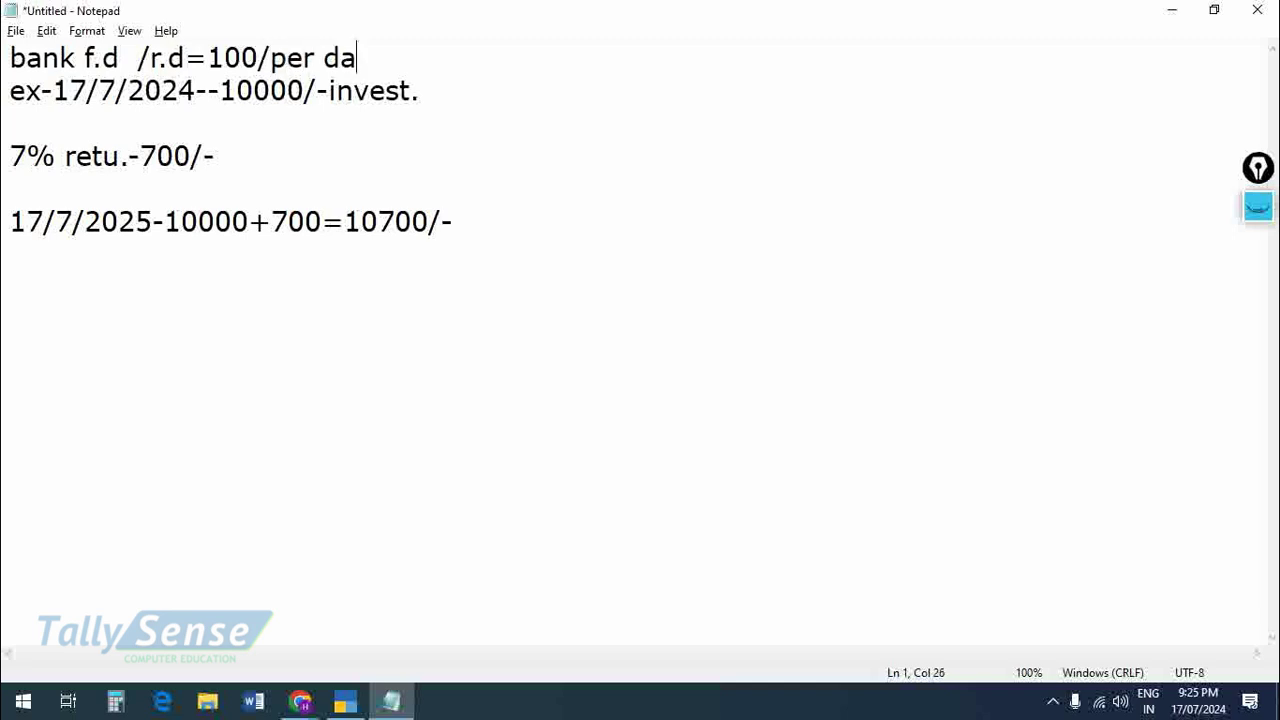
{"action": "type", "text": "y=3000"}
{"action": "type", "text": "/-"}
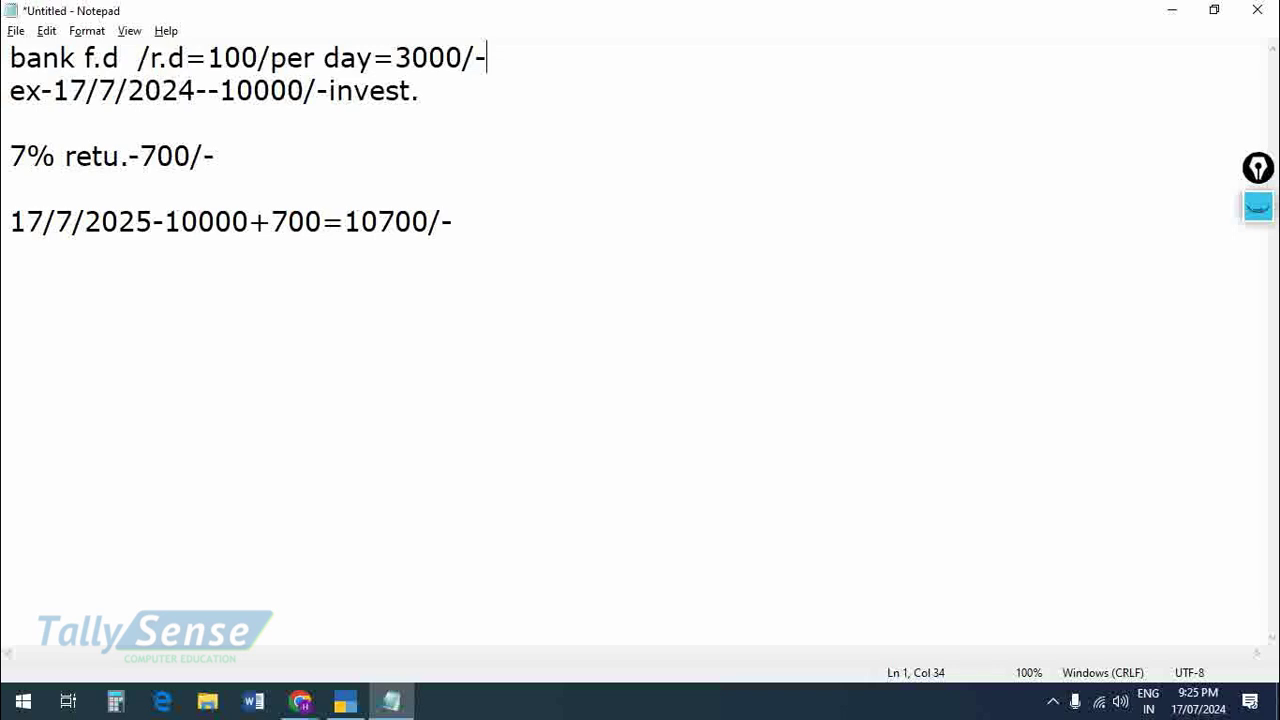
- Switch to TallyPrime and save the reopened L.I.C payment voucher to return to a blank payment voucher
{"action": "key", "text": "alt+Tab"}
{"action": "key", "text": "alt+Tab"}
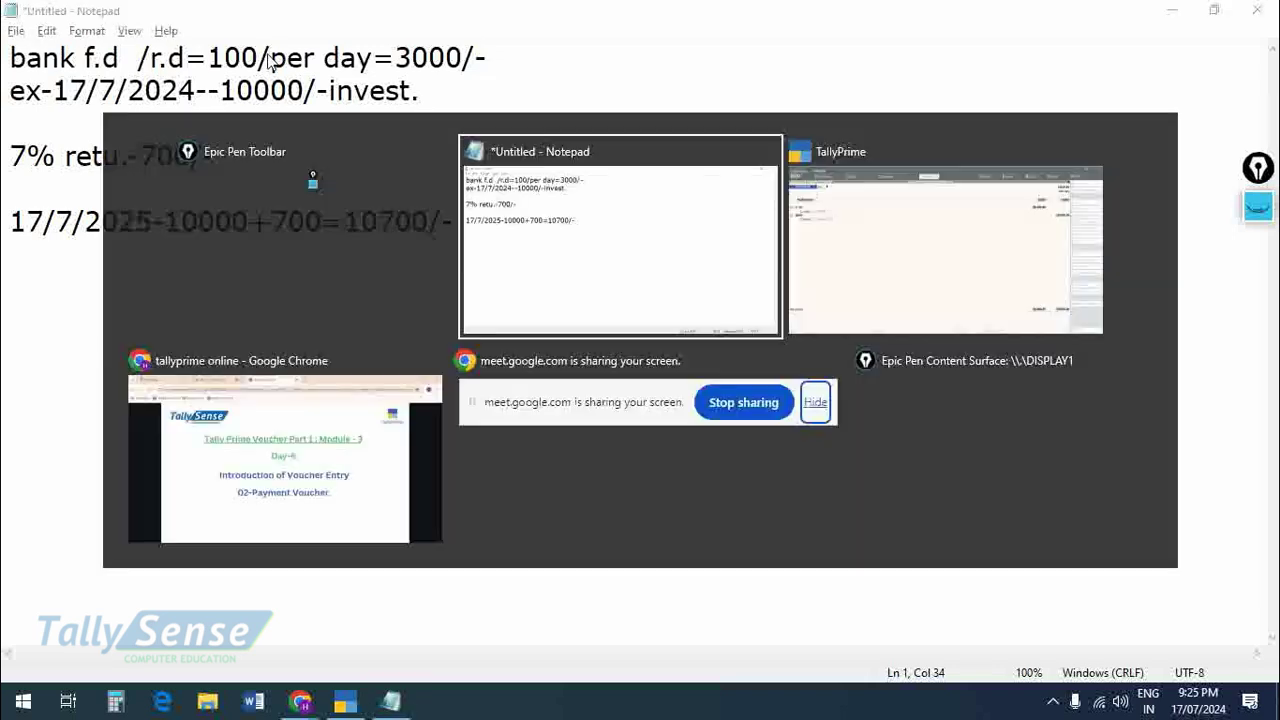
{"action": "key", "text": "ctrl+a"}
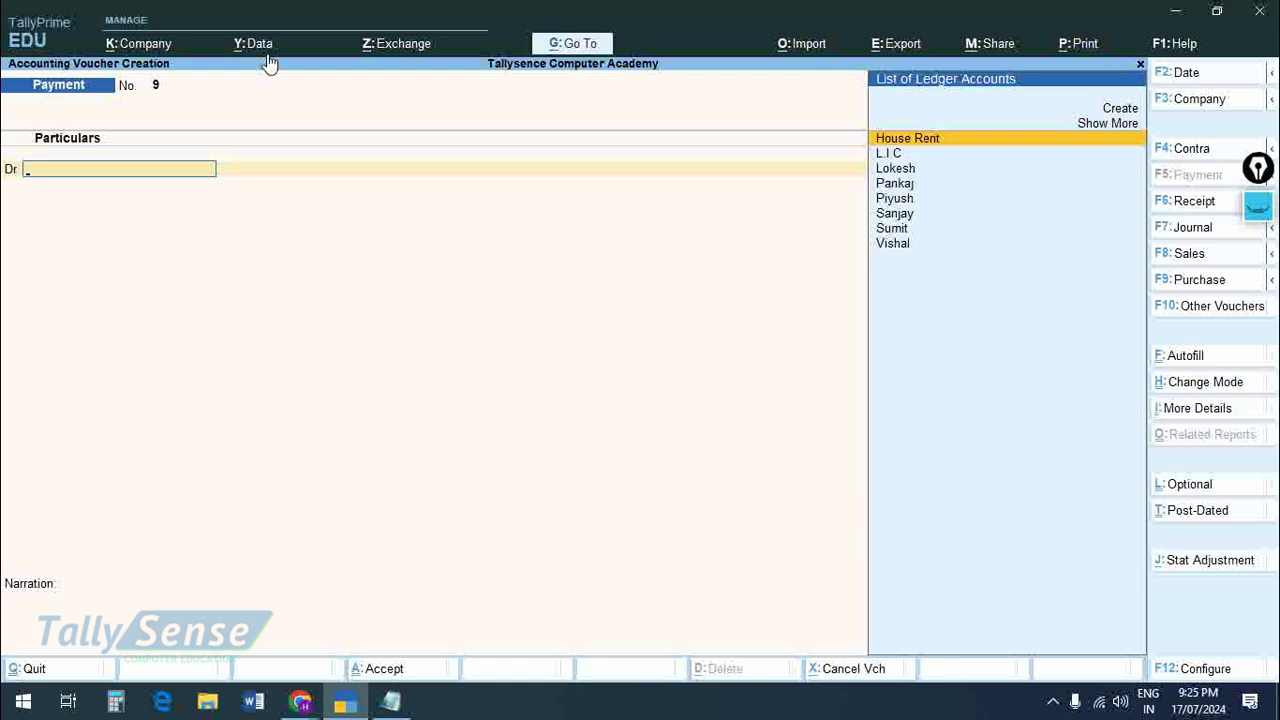
- Create a ledger named Icici Bank under the Investments group from the payment voucher and save it
{"action": "key", "text": "Up"}
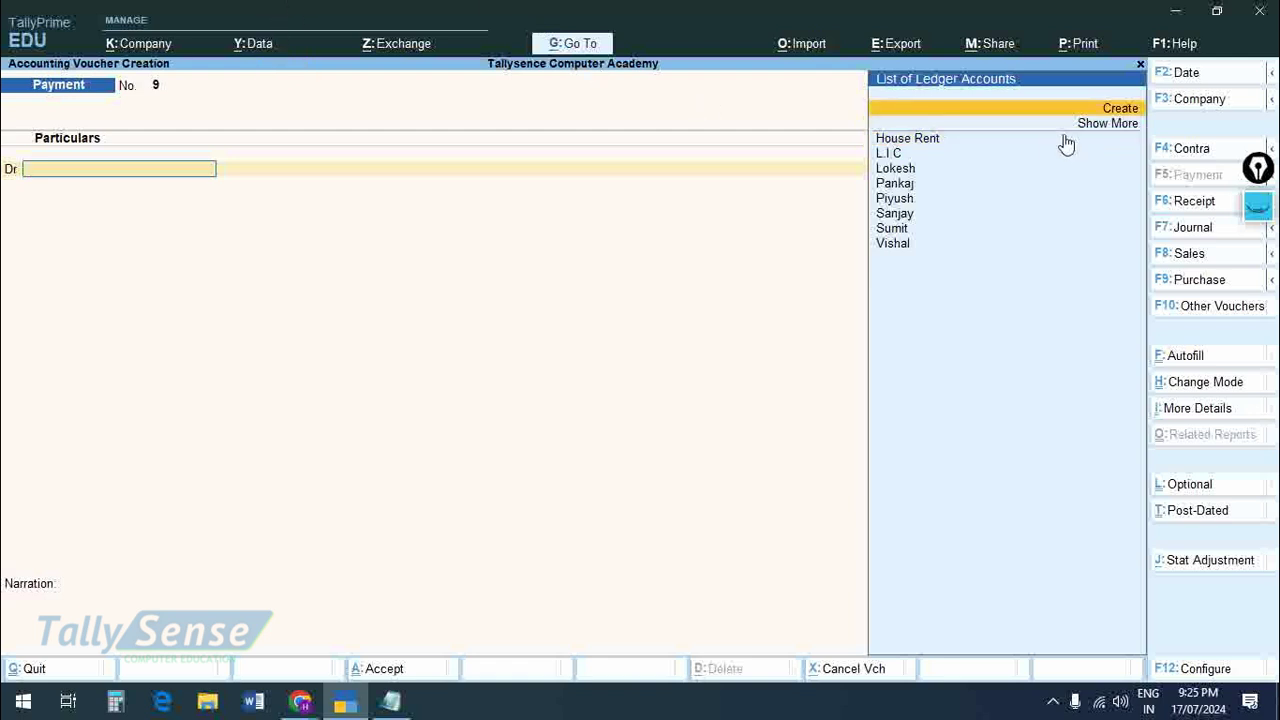
{"action": "left_click", "coordinate": [1125, 109]}
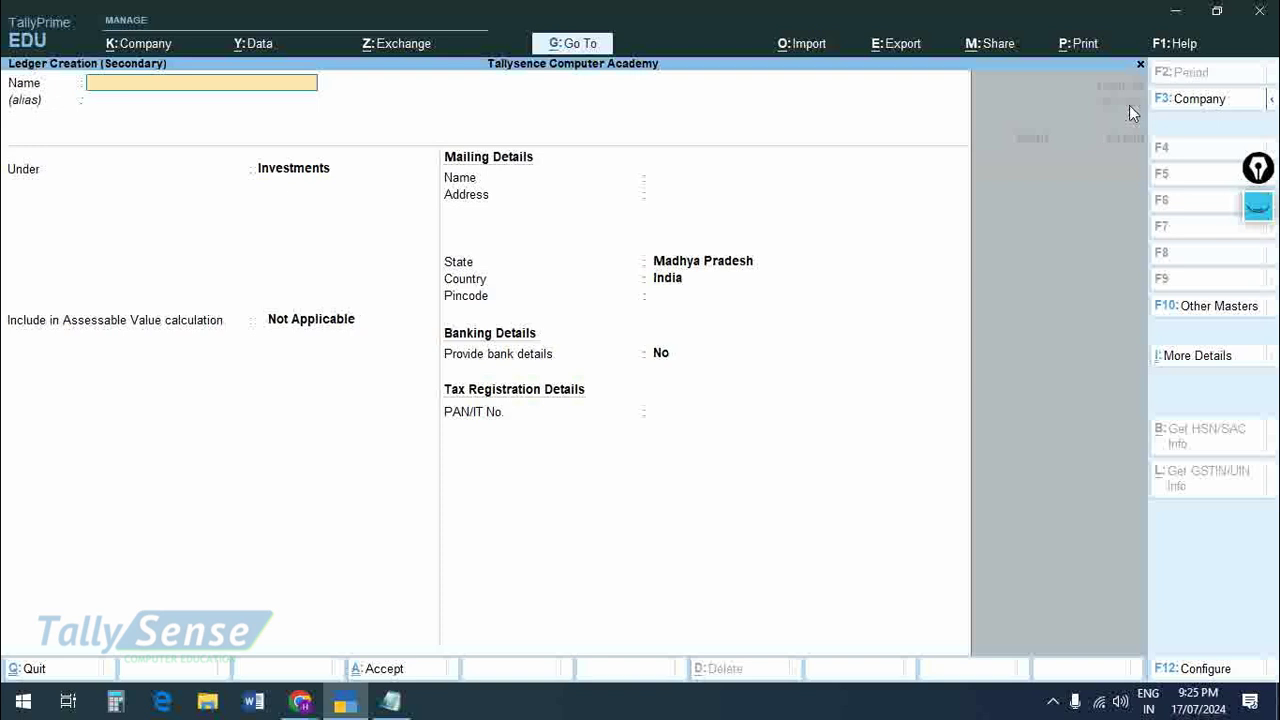
{"action": "type", "text": "icici"}
{"action": "key", "text": "BackSpace"}
{"action": "key", "text": "BackSpace"}
{"action": "key", "text": "BackSpace"}
{"action": "type", "text": "ic"}
{"action": "key", "text": "BackSpace"}
{"action": "key", "text": "BackSpace"}
{"action": "type", "text": "ici Bank"}
{"action": "key", "text": "Return"}
{"action": "key", "text": "Return"}
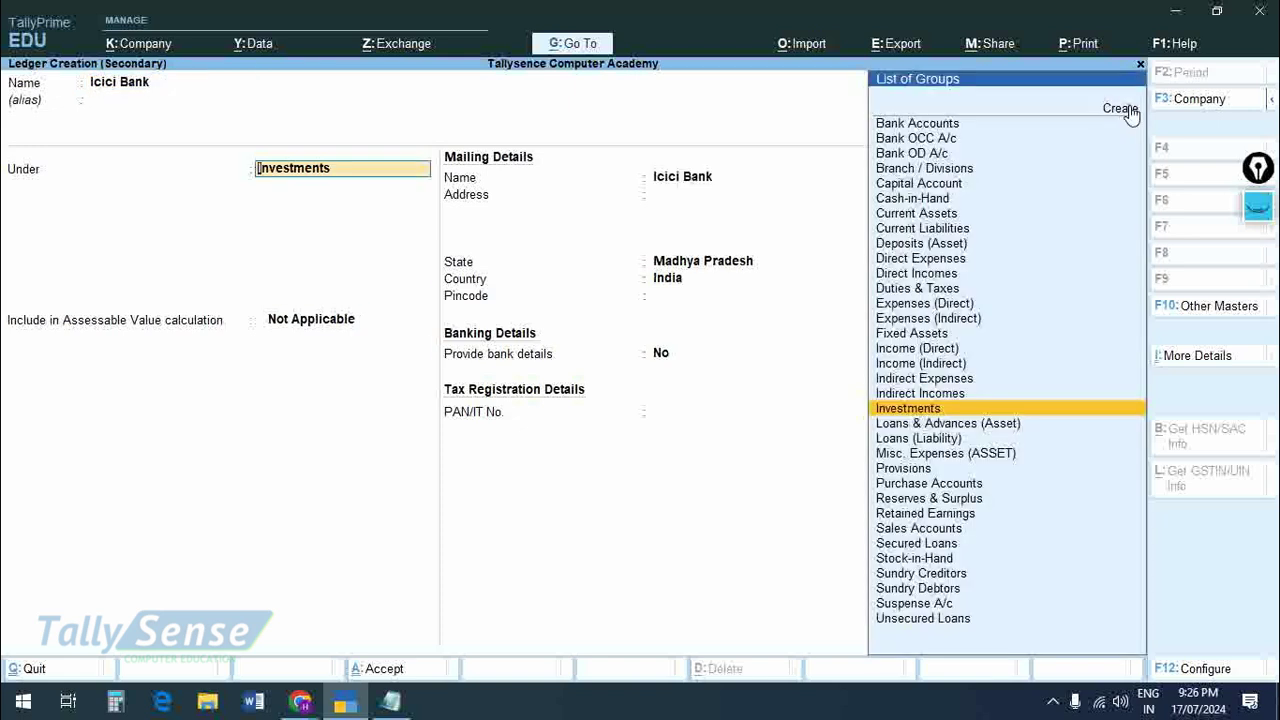
{"action": "key", "text": "Return"}
{"action": "key", "text": "ctrl+a"}
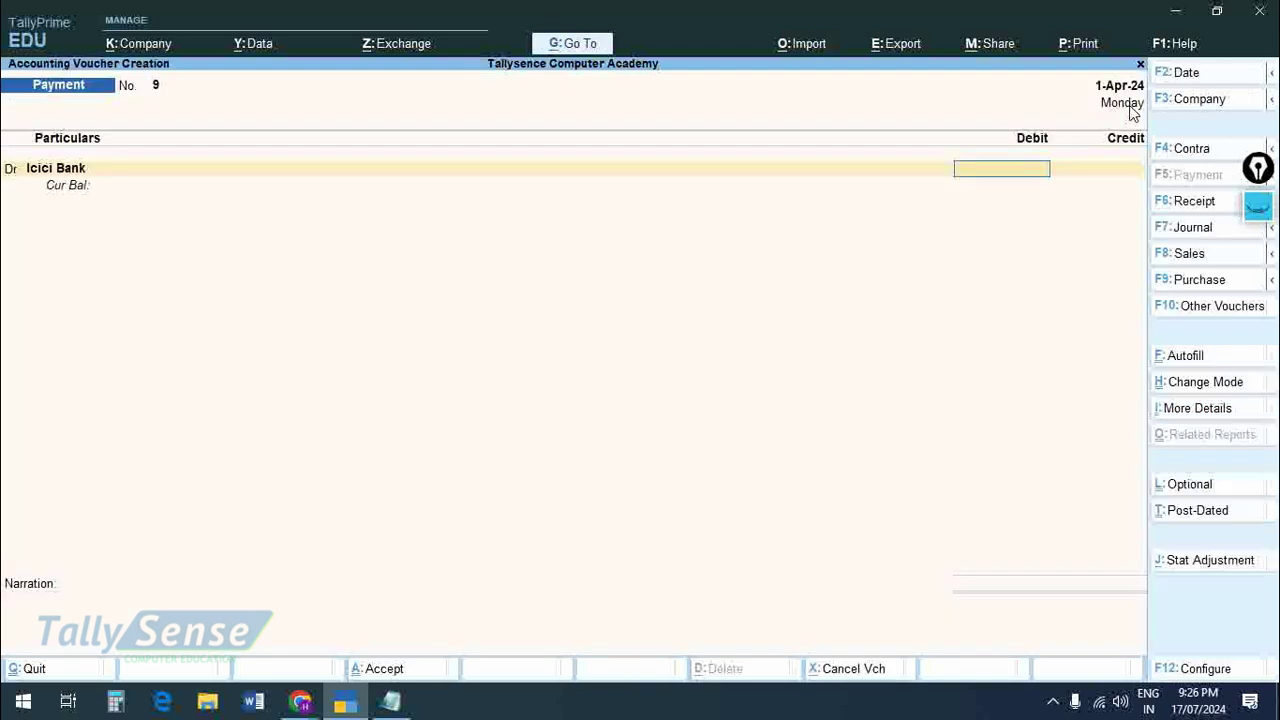
- Debit Icici Bank with 20,000, credit Cash for the same amount, and save payment voucher no. 9 without a narration
{"action": "type", "text": "20000"}
{"action": "key", "text": "Return"}
{"action": "type", "text": "cas"}
{"action": "key", "text": "Return"}
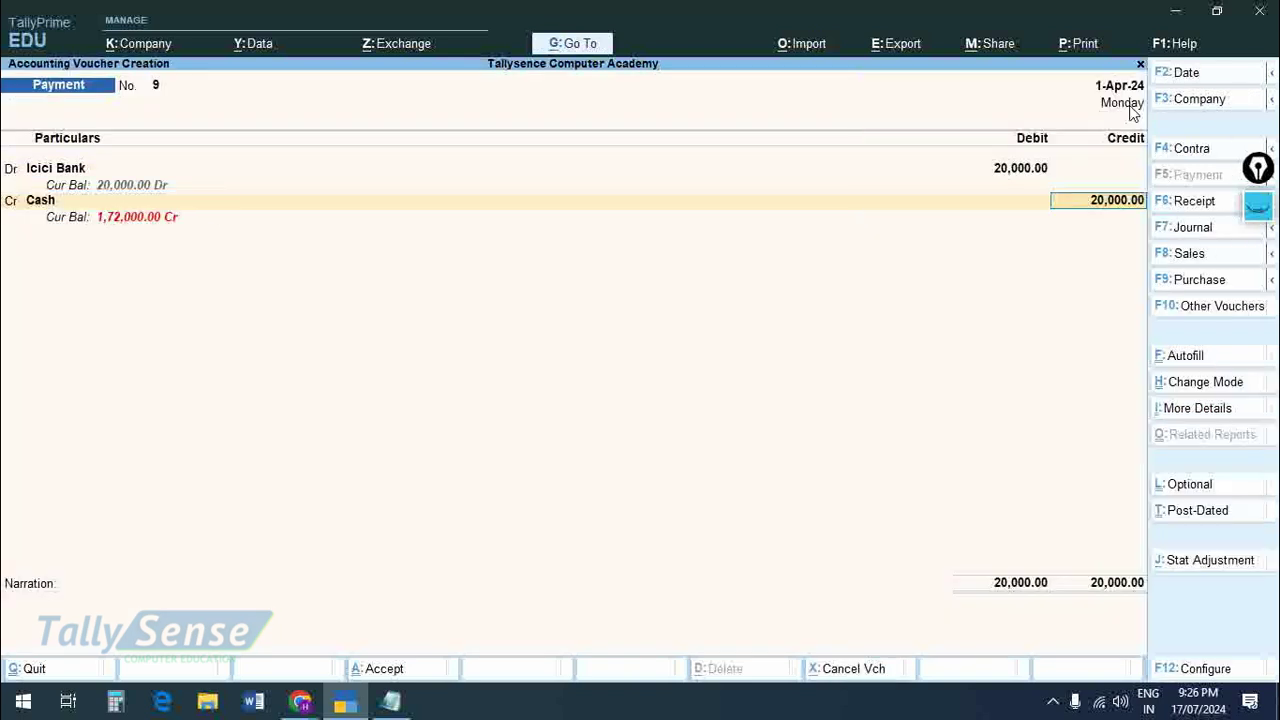
{"action": "key", "text": "ctrl"}
{"action": "key", "text": "ctrl+a"}
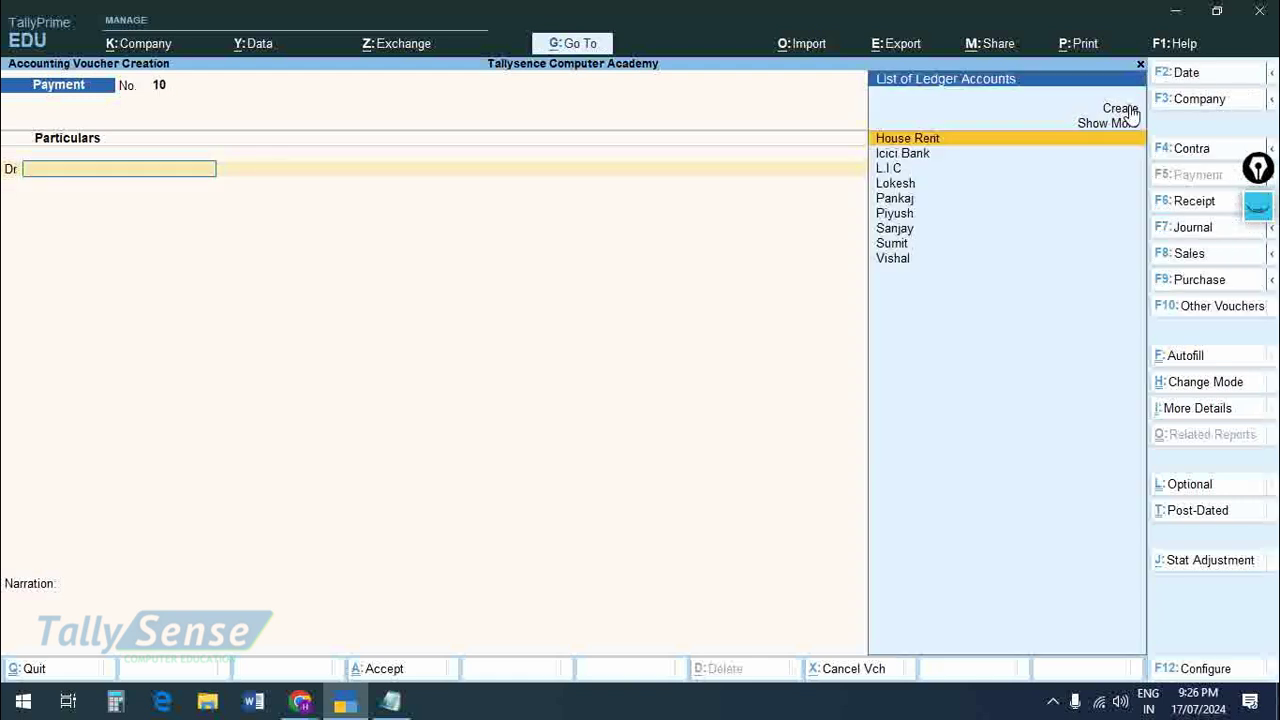
- Check which bank ledgers a contra voucher offers, and return to the blank payment voucher
{"action": "left_click", "coordinate": [1192, 150]}
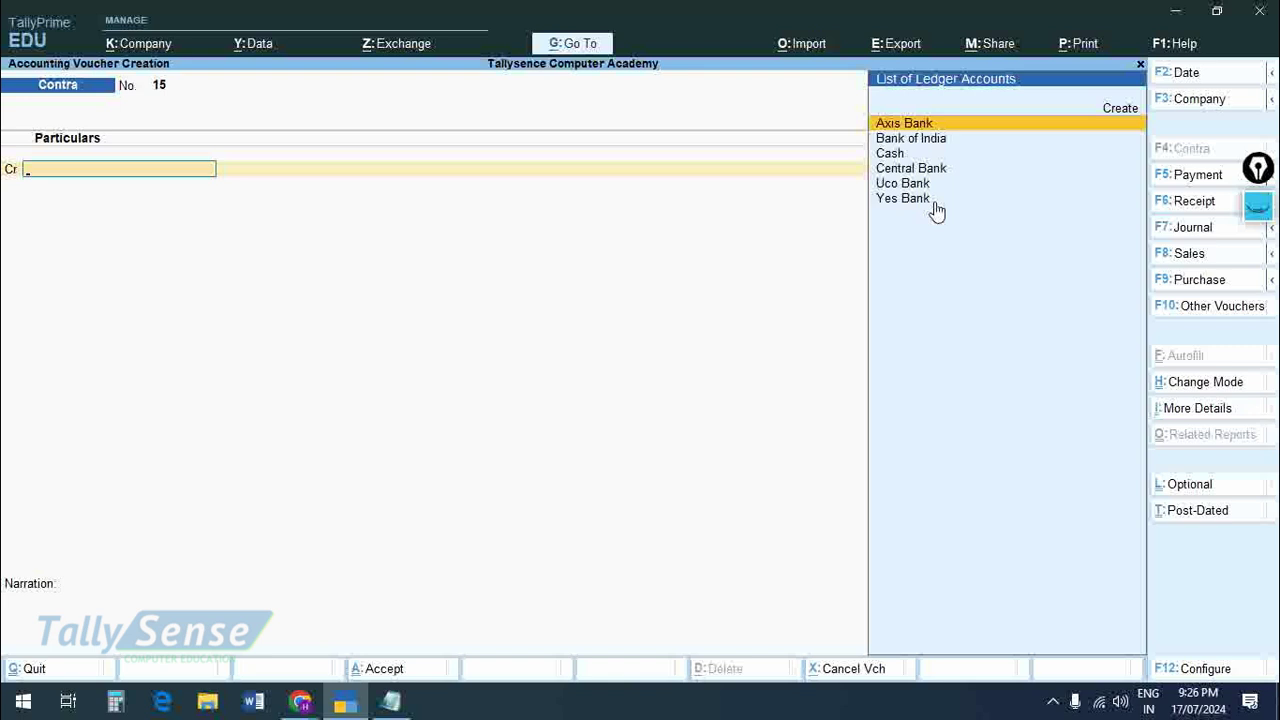
{"action": "left_click", "coordinate": [1178, 182]}
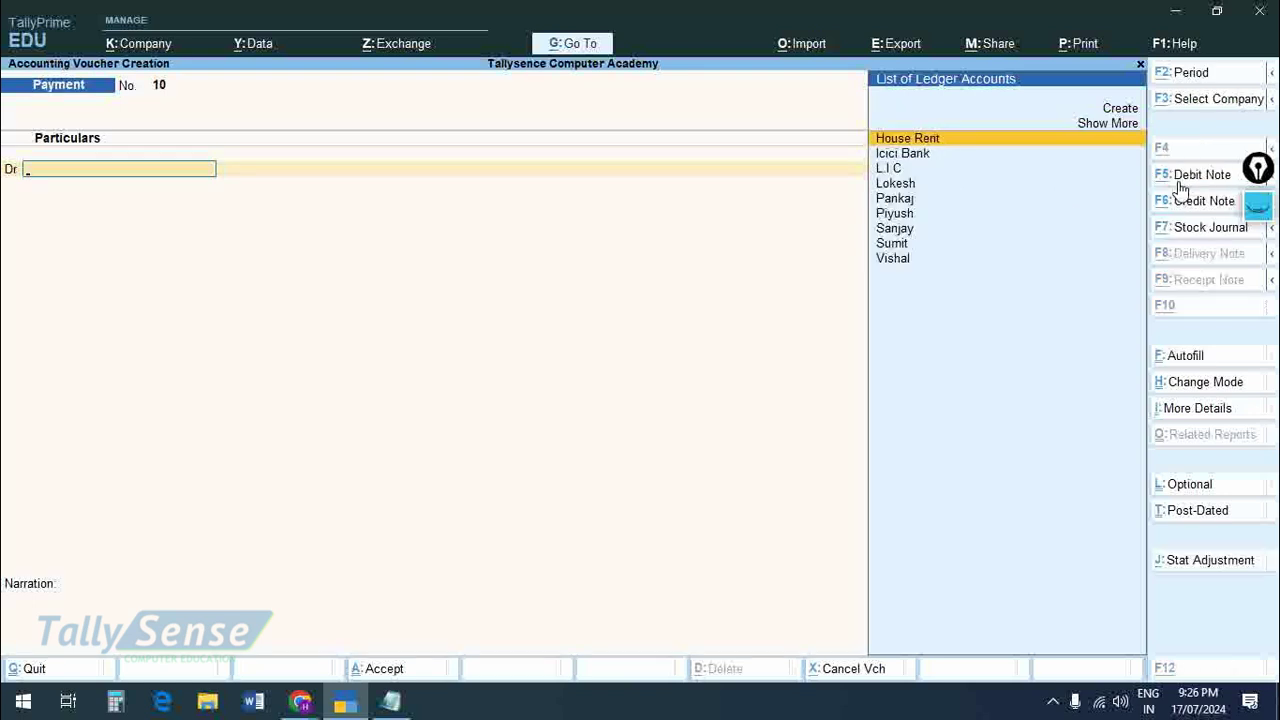
- Create a ledger named Axis Bank(F.D) under the Investments group and save it
{"action": "key", "text": "alt+c"}
{"action": "type", "text": "Axis Bank(F.D"}
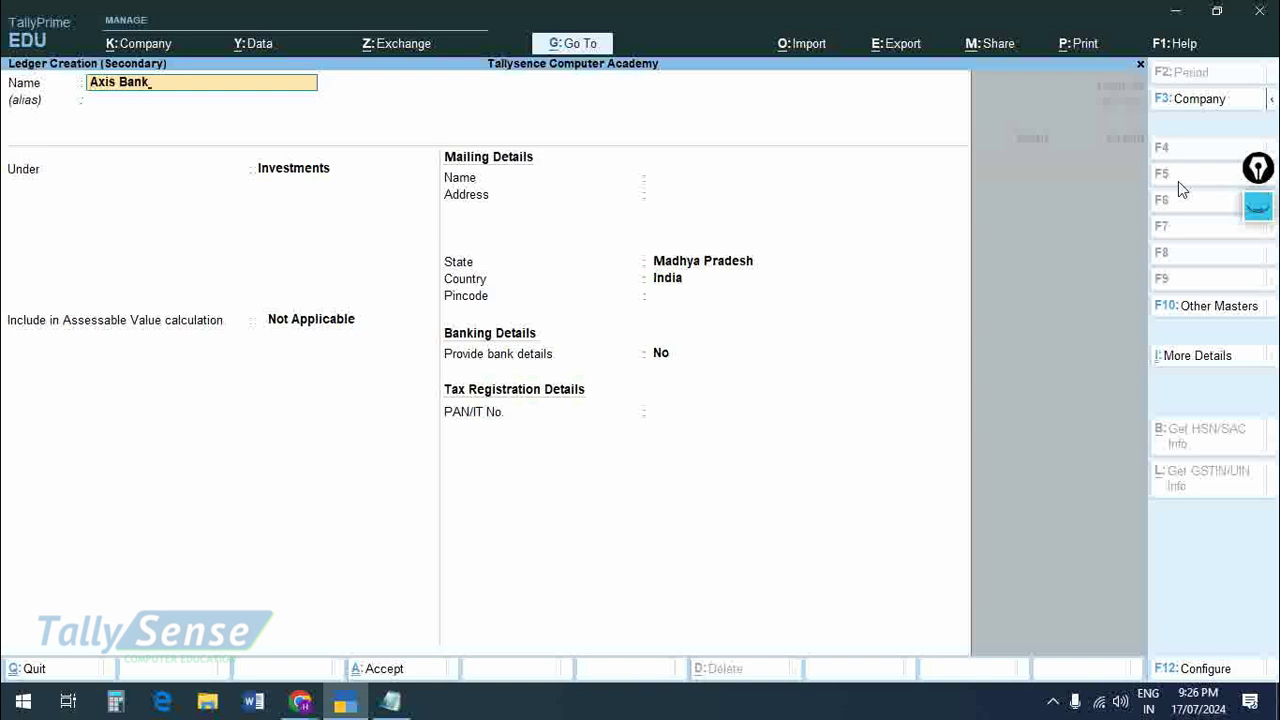
{"action": "key", "text": "Return"}
{"action": "type", "text": "(F.d)"}
{"action": "key", "text": "Return"}
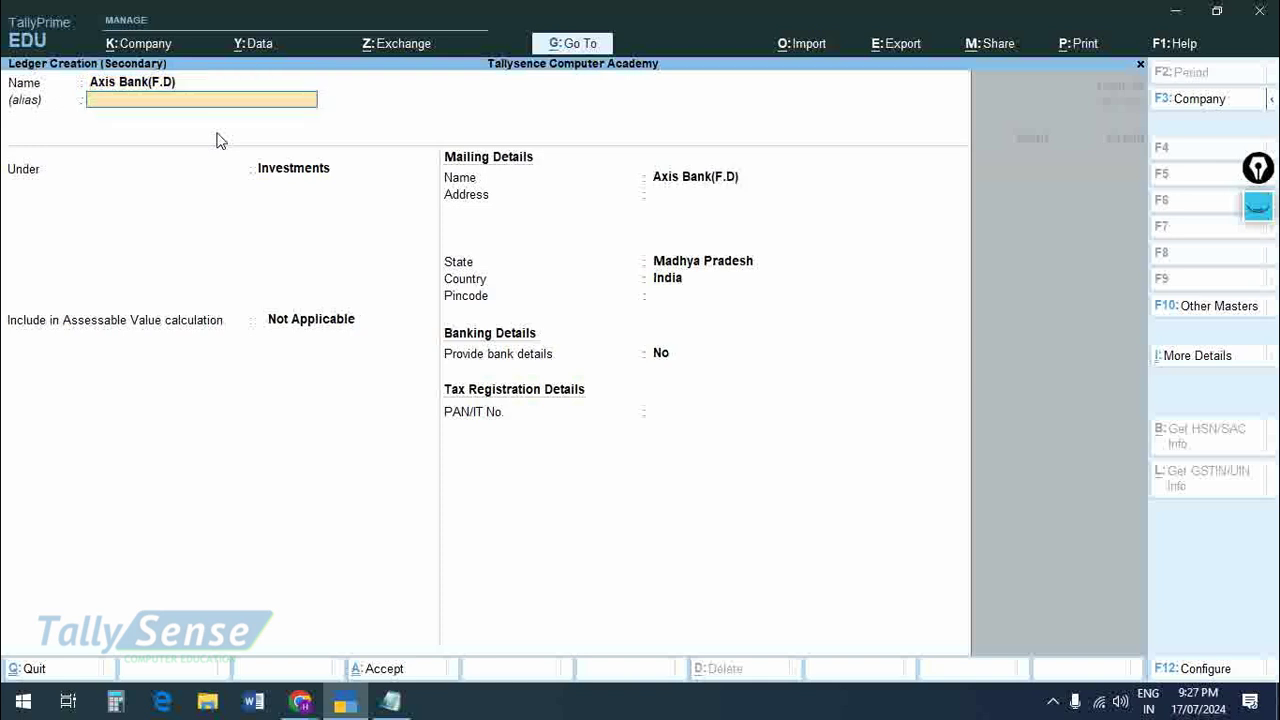
{"action": "key", "text": "Return"}
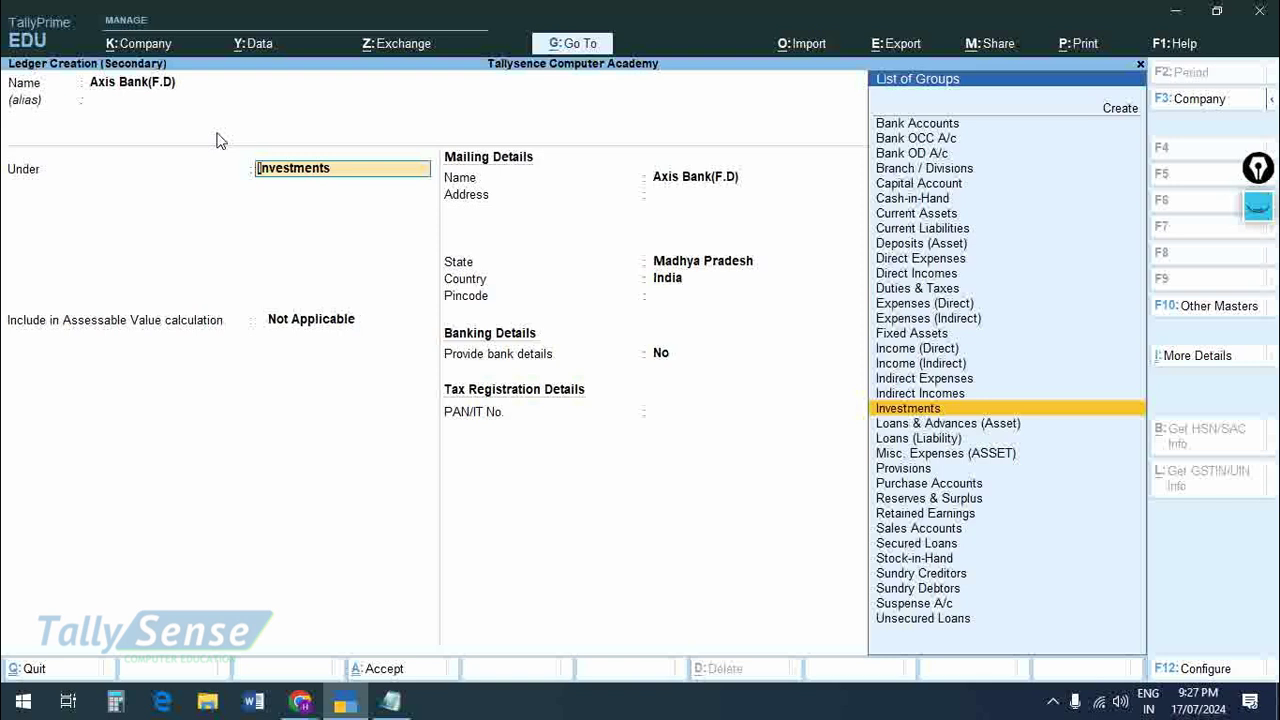
{"action": "key", "text": "ctrl"}
{"action": "key", "text": "ctrl+a"}
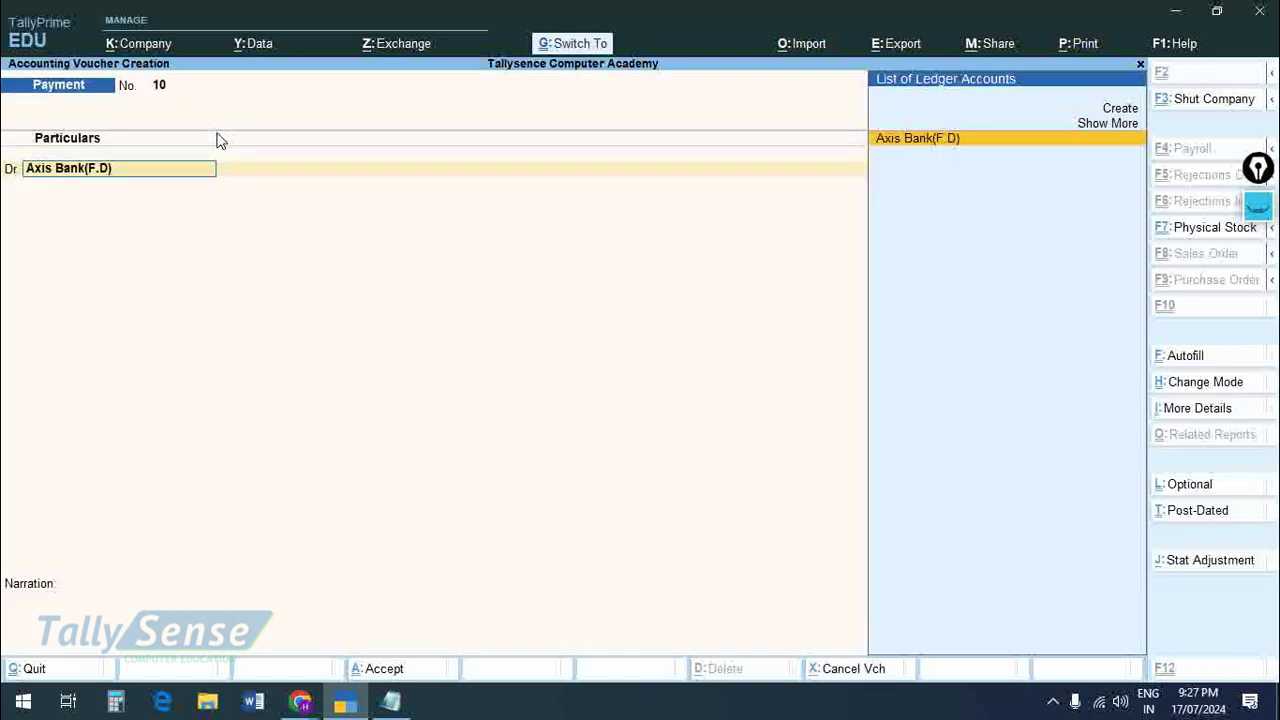
- Debit Axis Bank(F.D) with 10,000, credit Cash for the same amount, and save payment voucher no. 10 without a narration
{"action": "type", "text": "100000"}
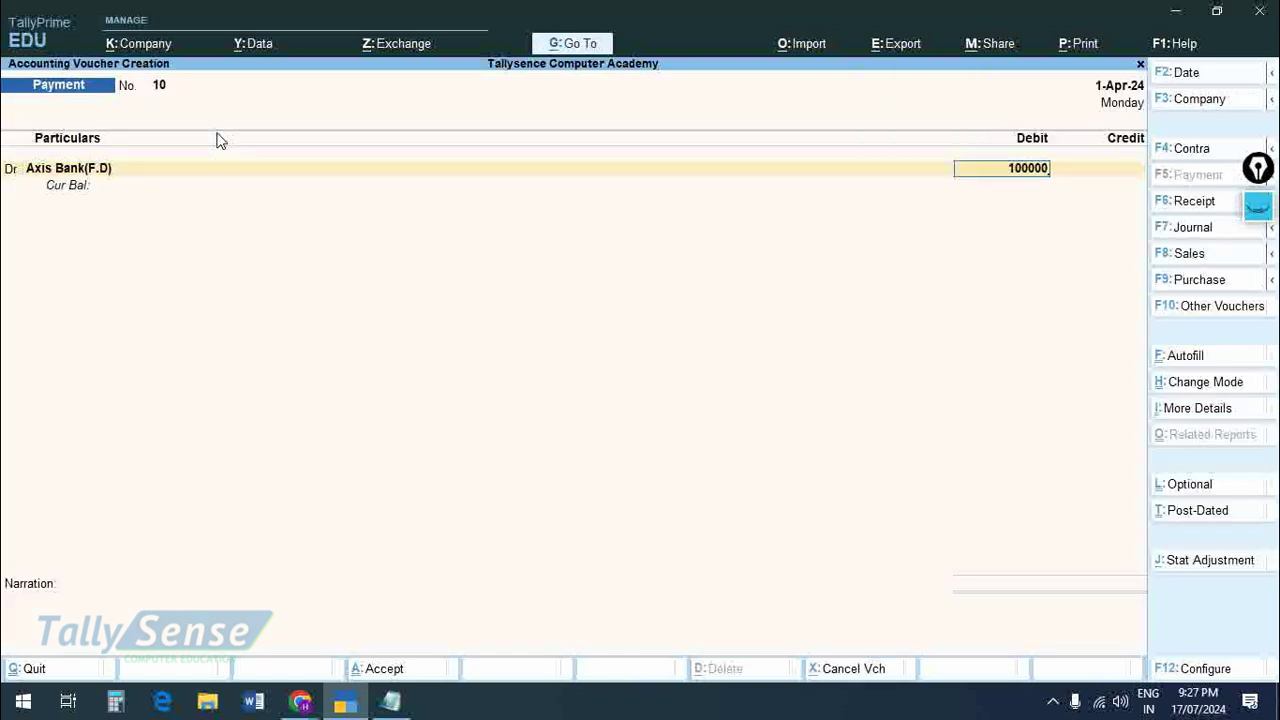
{"action": "key", "text": "BackSpace"}
{"action": "key", "text": "Return"}
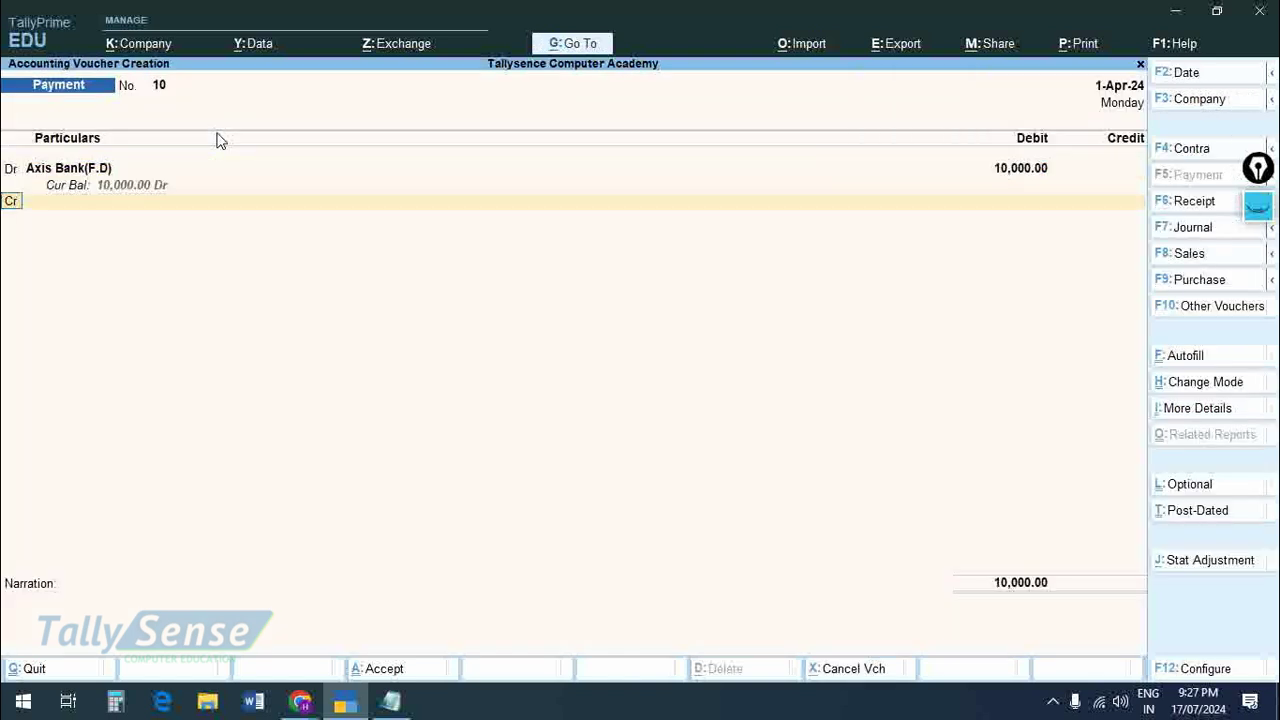
{"action": "type", "text": "Cas"}
{"action": "key", "text": "Return"}
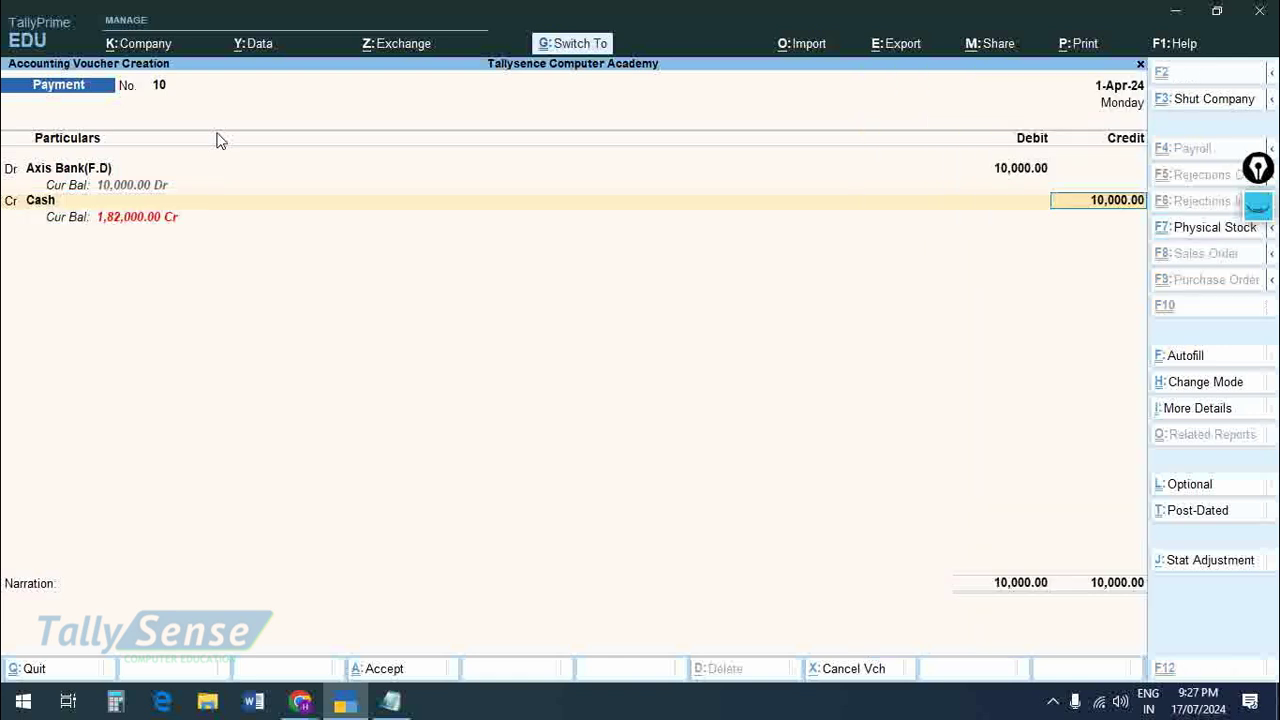
{"action": "key", "text": "ctrl+a"}
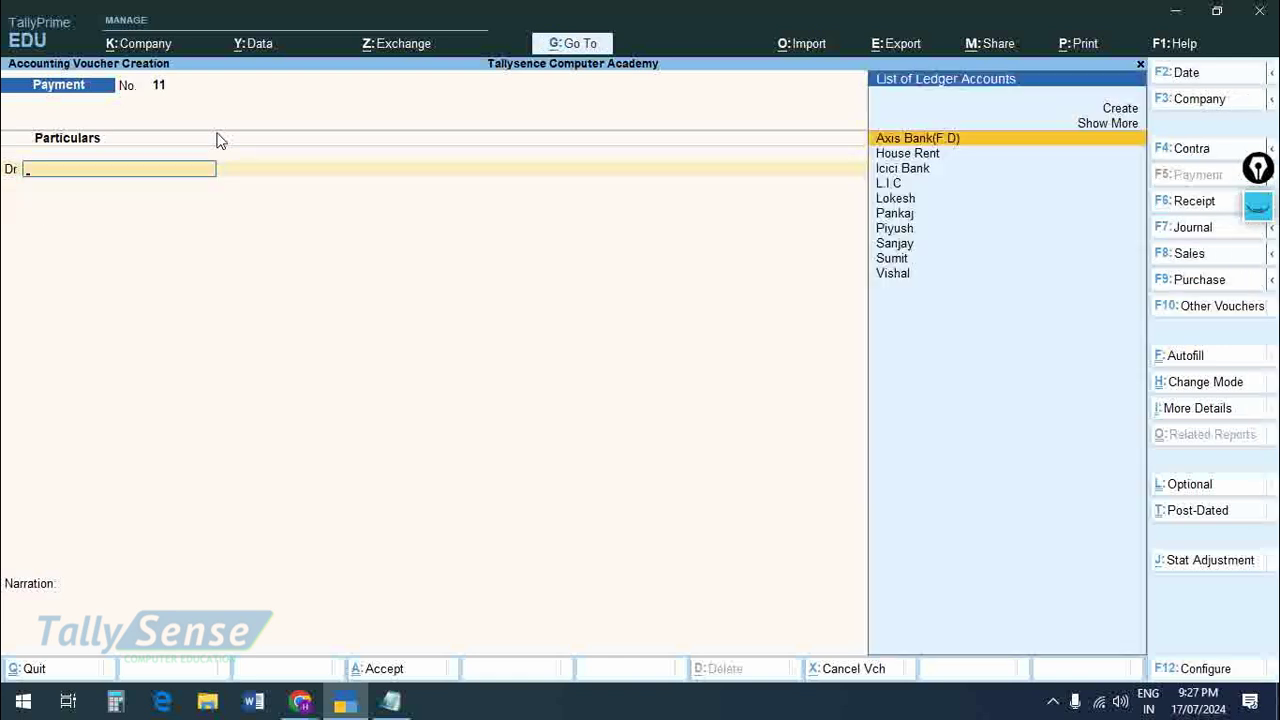
- Browse back through the saved payment vouchers to review them, and return to the blank payment voucher
{"action": "key", "text": "Page_Up"}
{"action": "key", "text": "Page_Up"}
{"action": "key", "text": "Page_Up"}
{"action": "key", "text": "Page_Up"}
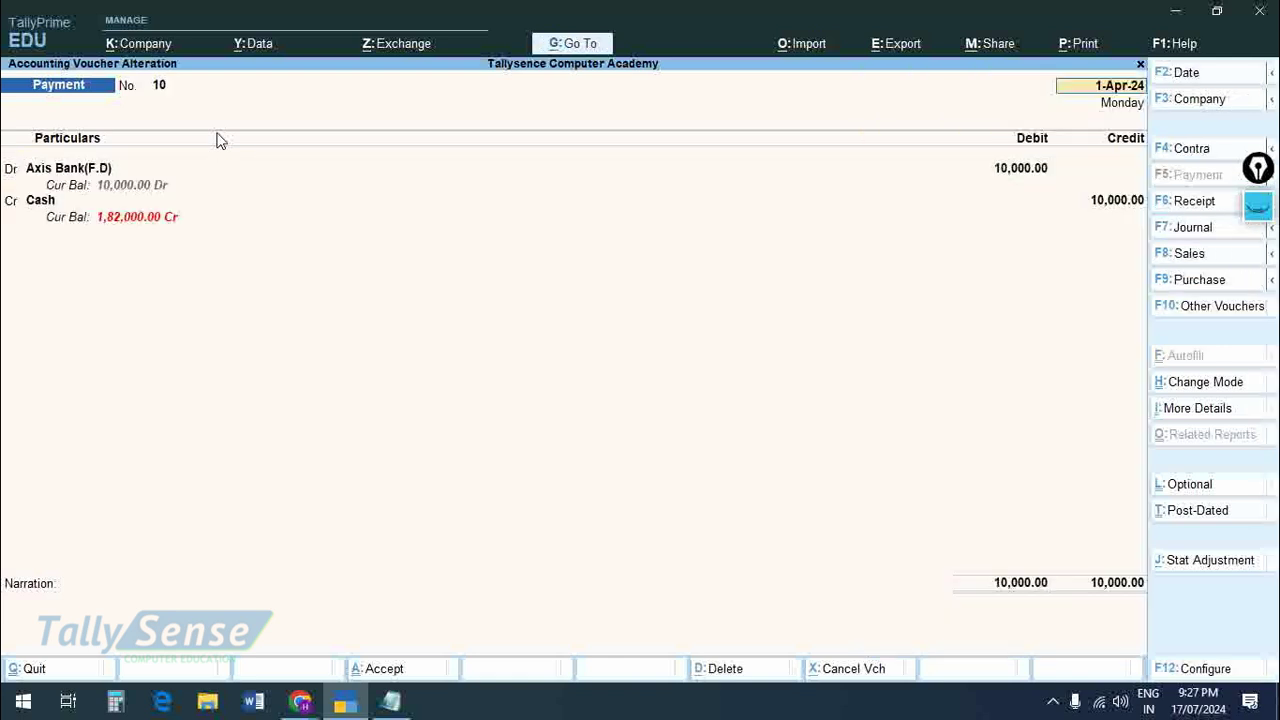
{"action": "key", "text": "Page_Down"}
{"action": "key", "text": "Page_Down"}
{"action": "key", "text": "Page_Down"}
{"action": "key", "text": "Page_Down"}
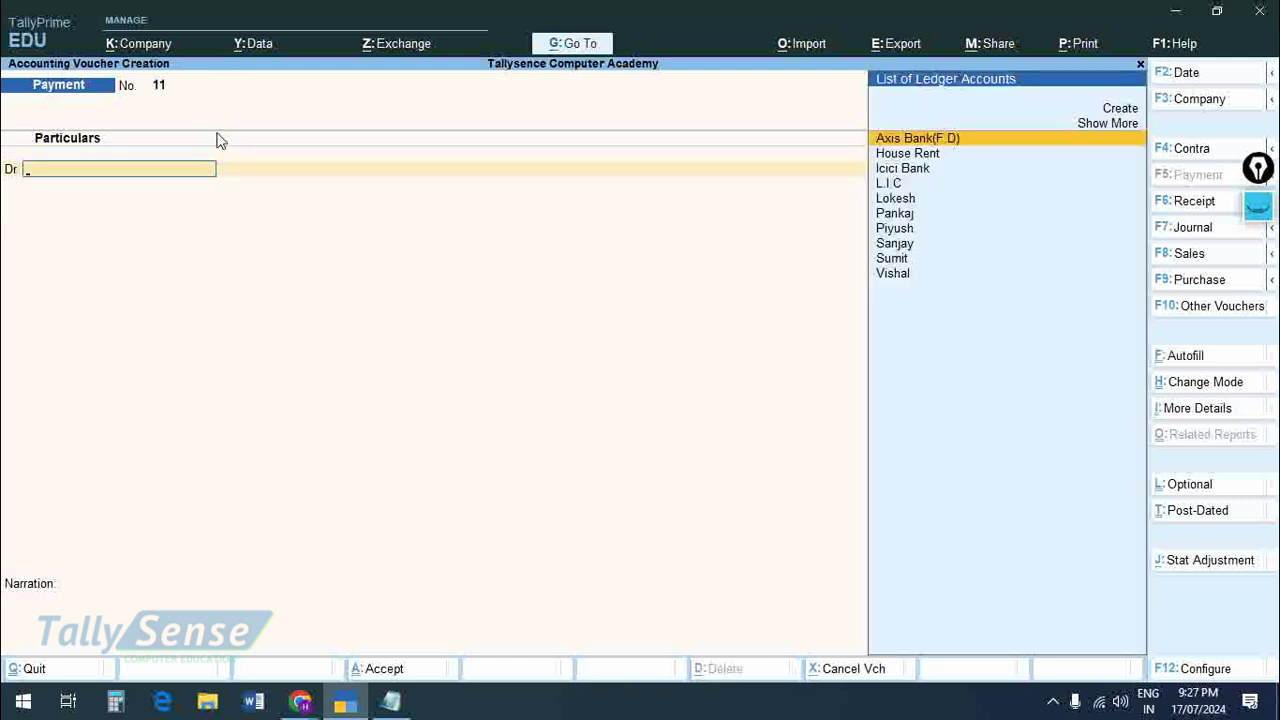
- Switch to Notepad and add the line "f5-payment-expences,investment" below the 17/7/2025 calculation, separated by a blank line
{"action": "key", "text": "alt+Tab"}
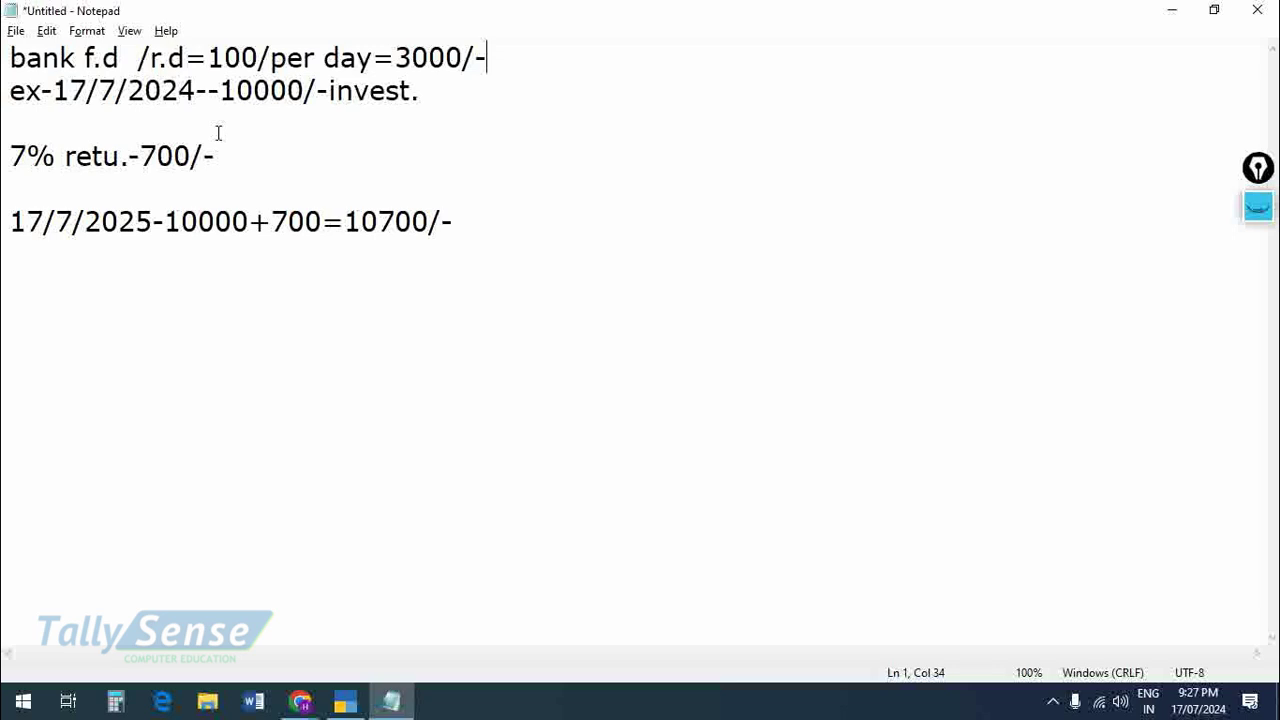
{"action": "key", "text": "Return"}
{"action": "key", "text": "BackSpace"}
{"action": "key", "text": "Down"}
{"action": "key", "text": "Down"}
{"action": "key", "text": "Down"}
{"action": "key", "text": "Down"}
{"action": "key", "text": "Down"}
{"action": "key", "text": "End"}
{"action": "key", "text": "Return"}
{"action": "key", "text": "Return"}
{"action": "type", "text": "f5-pa"}
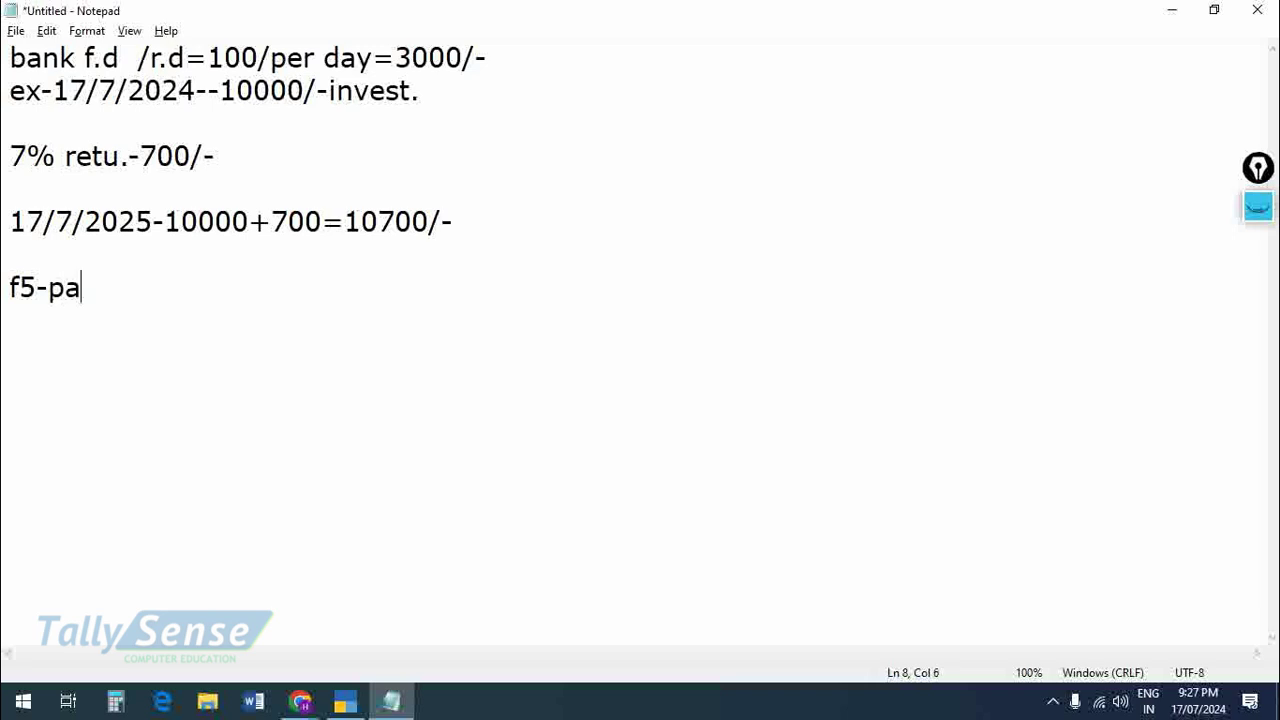
{"action": "type", "text": "yment-"}
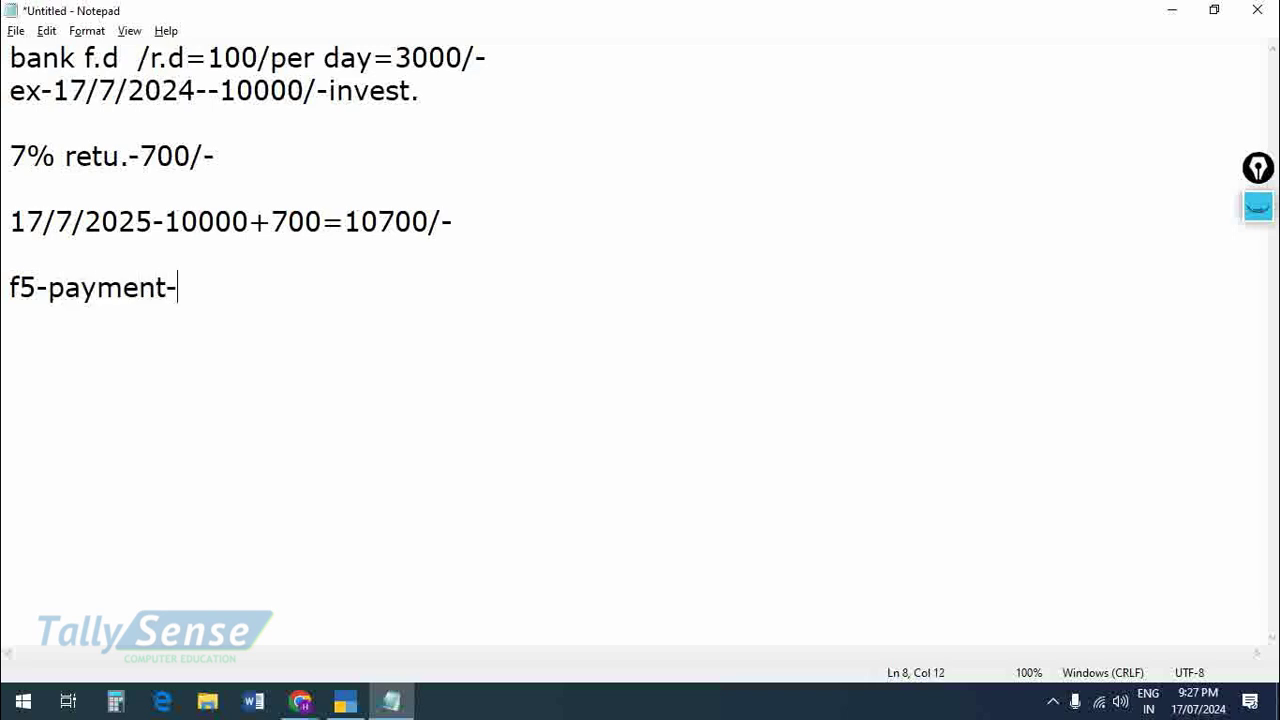
{"action": "type", "text": "expe"}
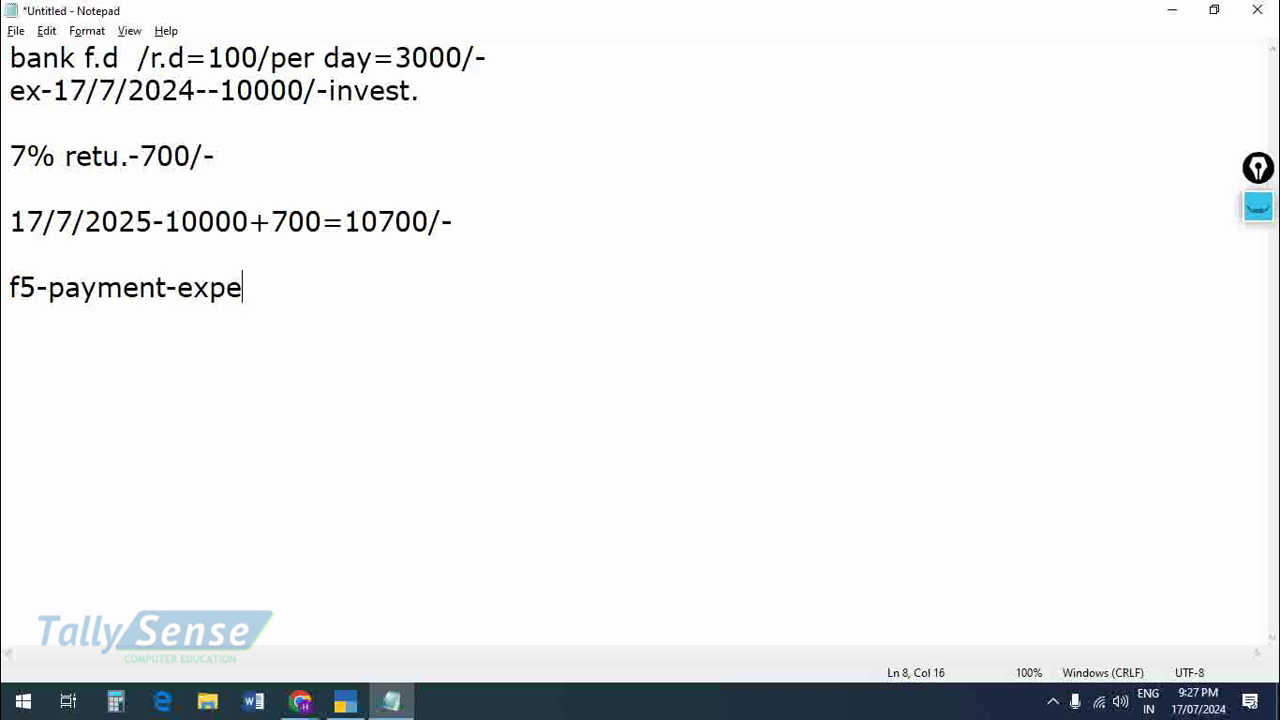
{"action": "type", "text": "nces,inv"}
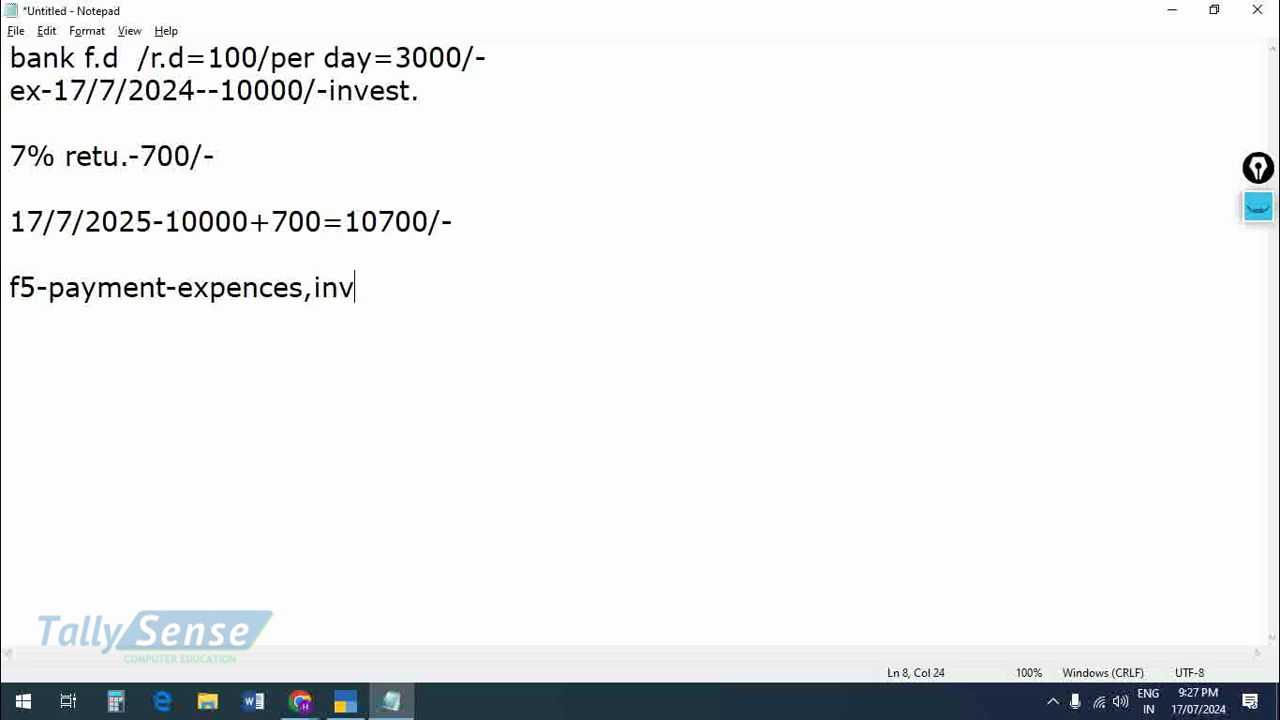
{"action": "type", "text": "estment"}
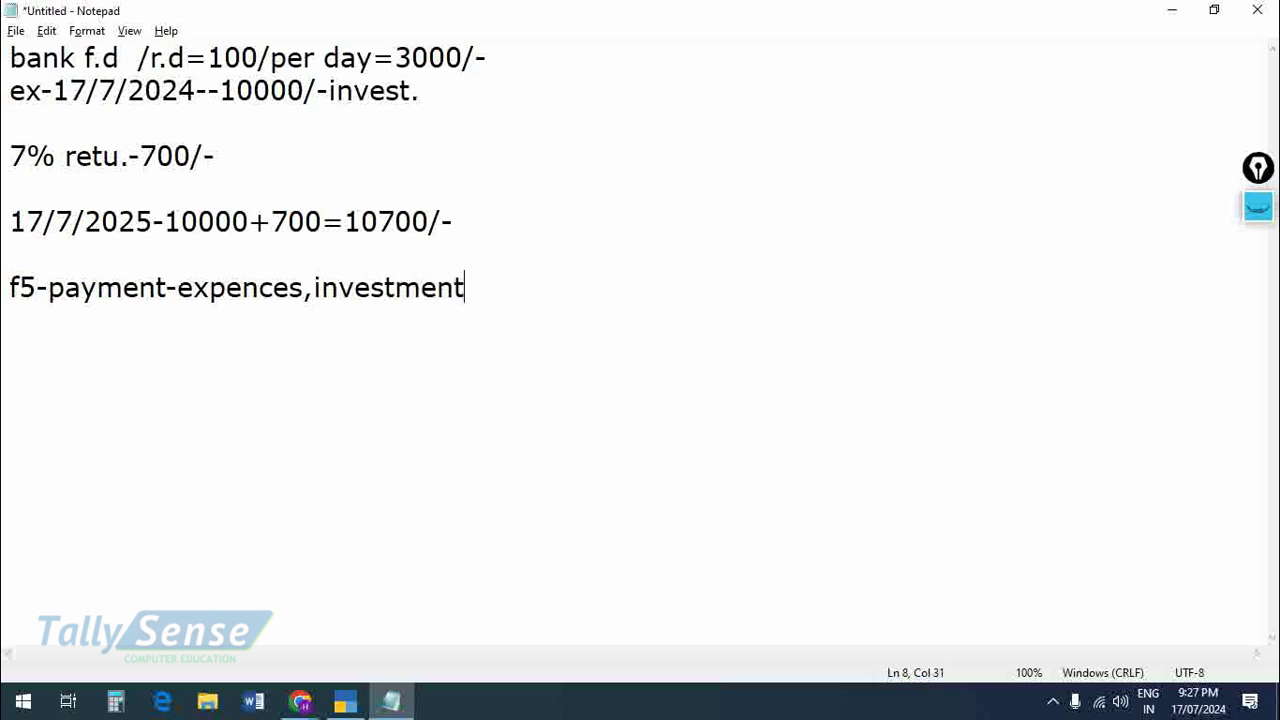
- Insert the line "f4-contra -self" above the f5-payment line, leaving a blank line between them
{"action": "key", "text": "Up"}
{"action": "key", "text": "Return"}
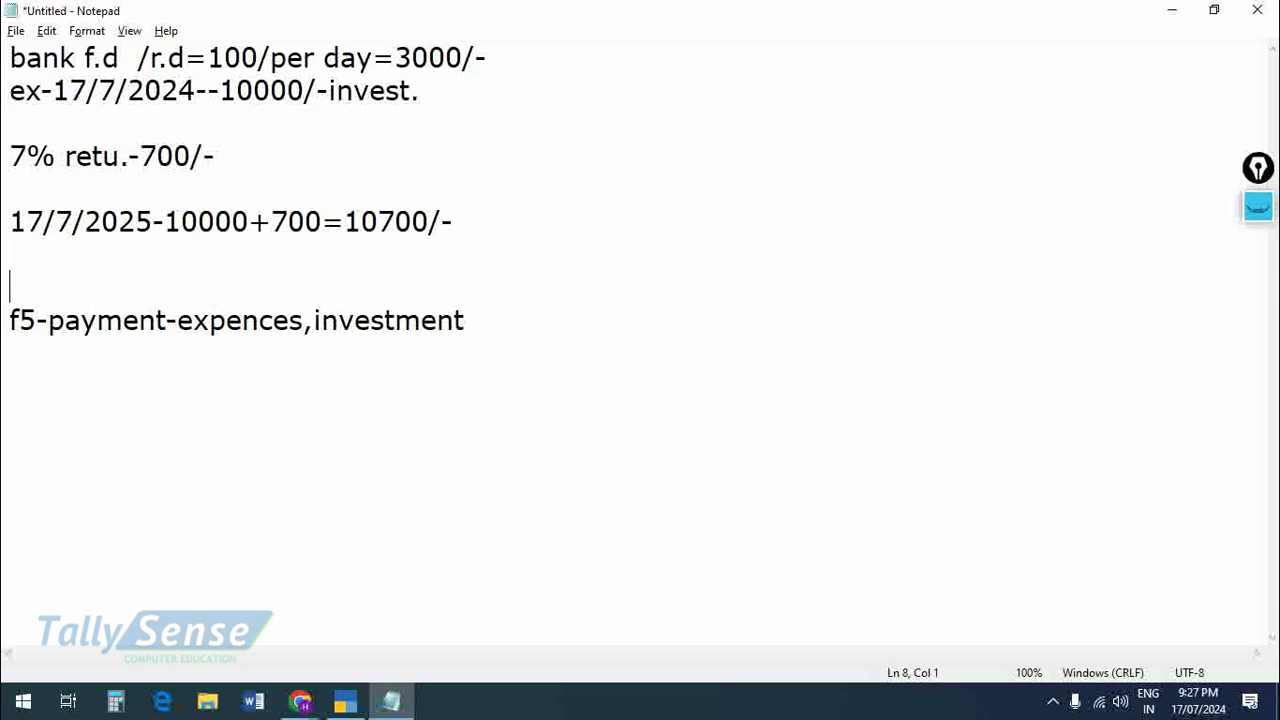
{"action": "key", "text": "Return"}
{"action": "key", "text": "Up"}
{"action": "type", "text": "f"}
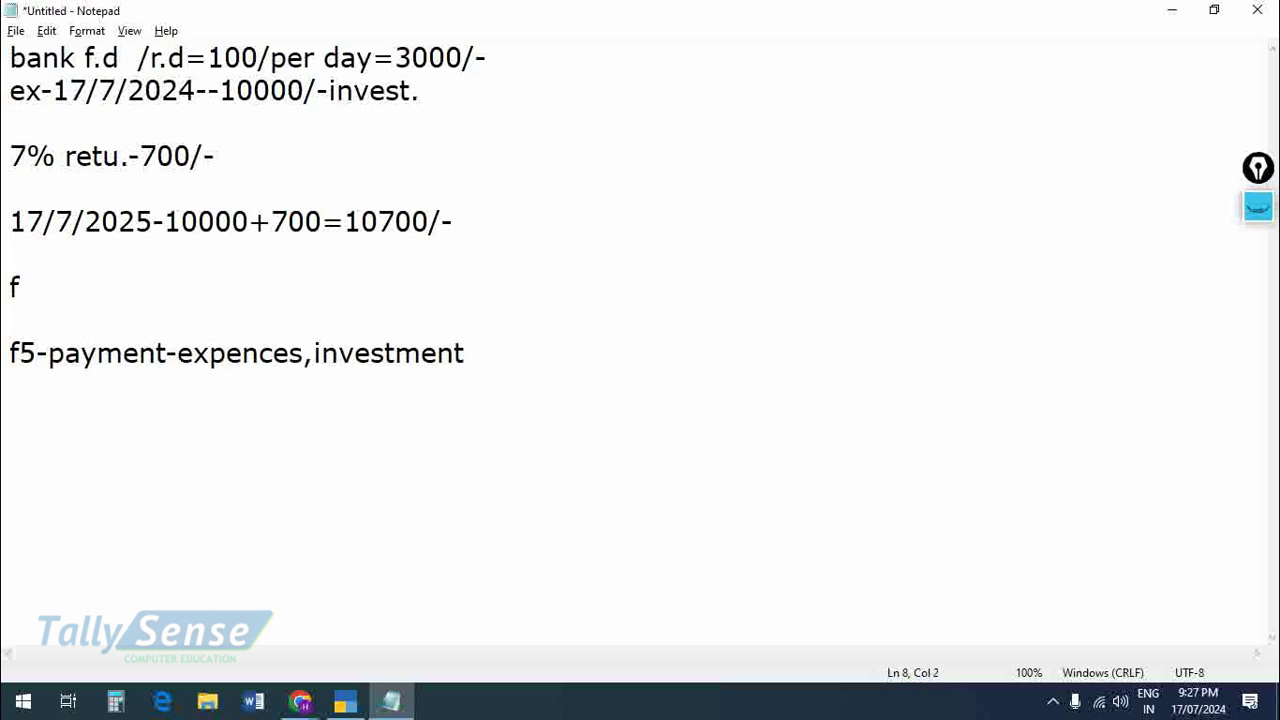
{"action": "type", "text": "4-contra -self"}
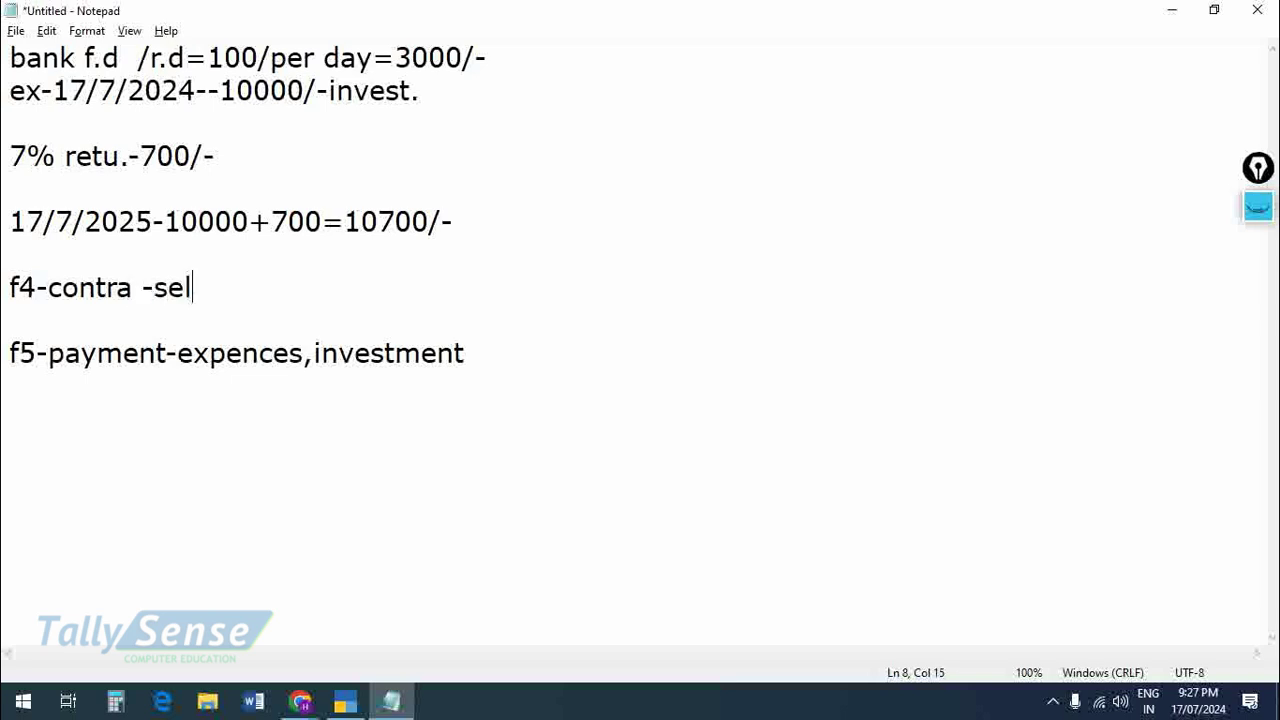
- Switch to TallyPrime and create the ledger Bank of India(F.D) under Investments from the debit line of payment voucher no. 11
{"action": "left_click", "coordinate": [345, 700]}
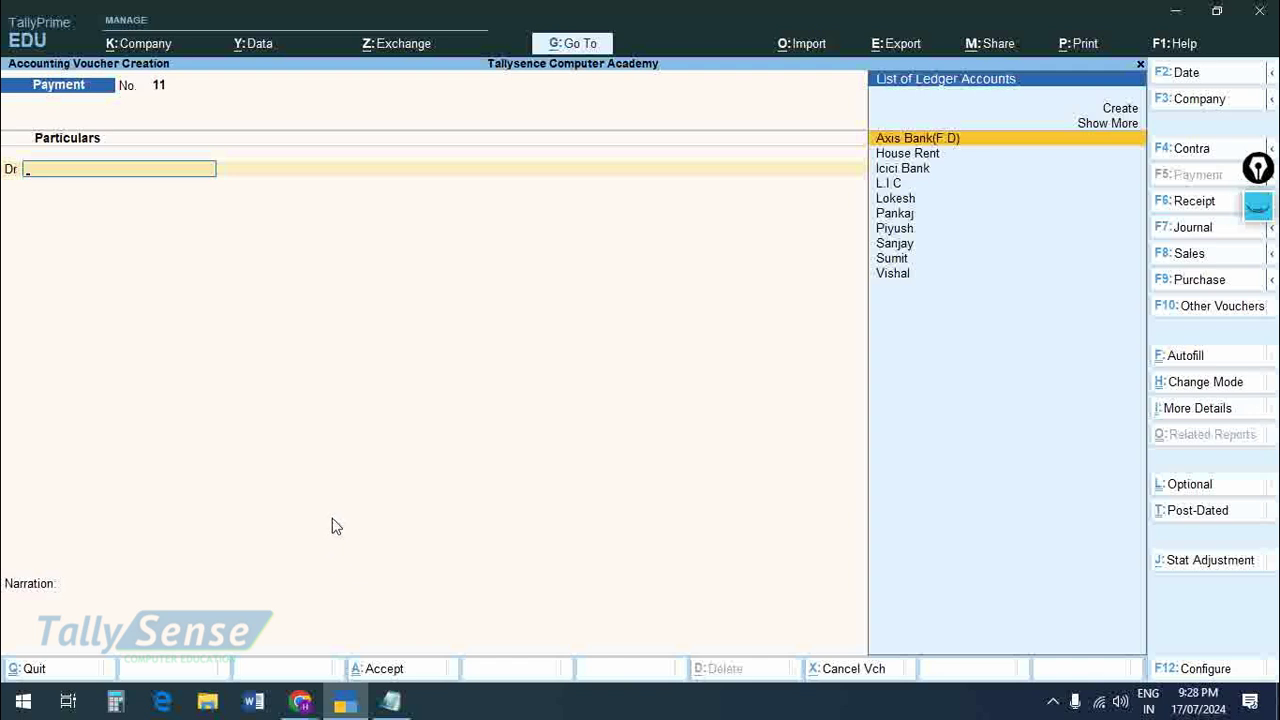
{"action": "key", "text": "Page_Up"}
{"action": "key", "text": "Page_Down"}
{"action": "key", "text": "Up"}
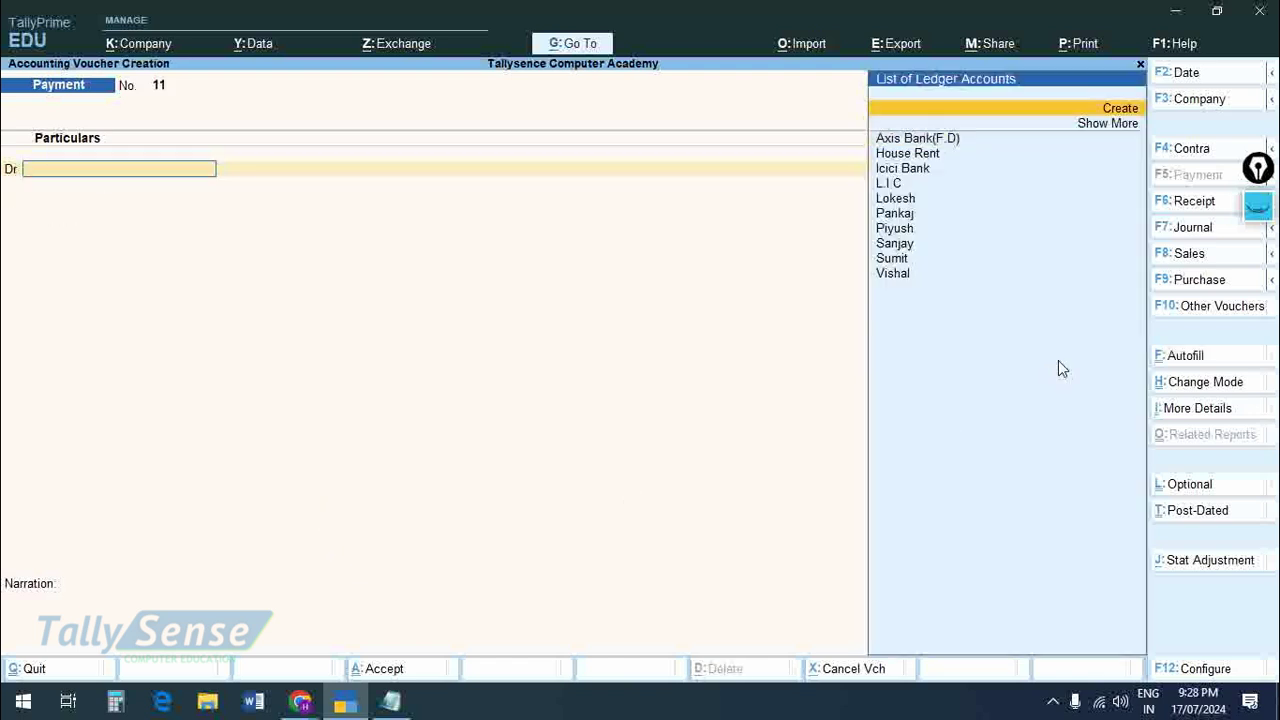
{"action": "left_click", "coordinate": [1107, 108]}
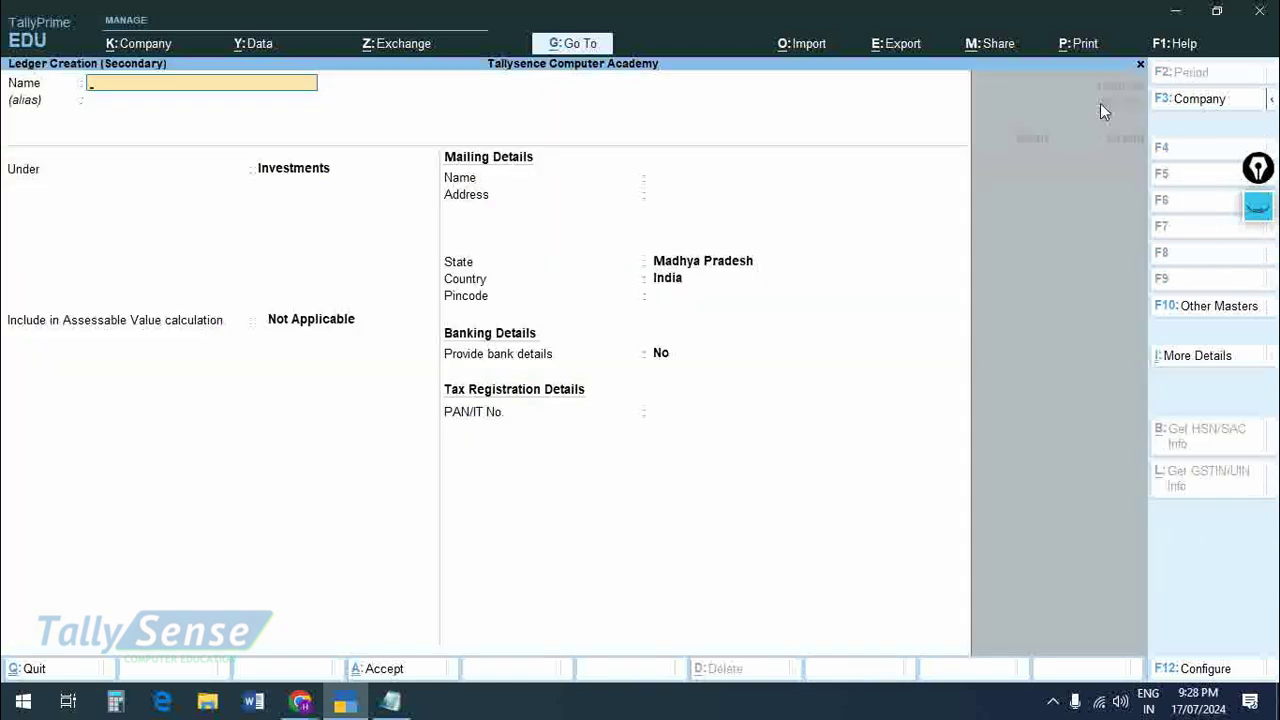
{"action": "type", "text": "Bank of India"}
{"action": "key", "text": "Return"}
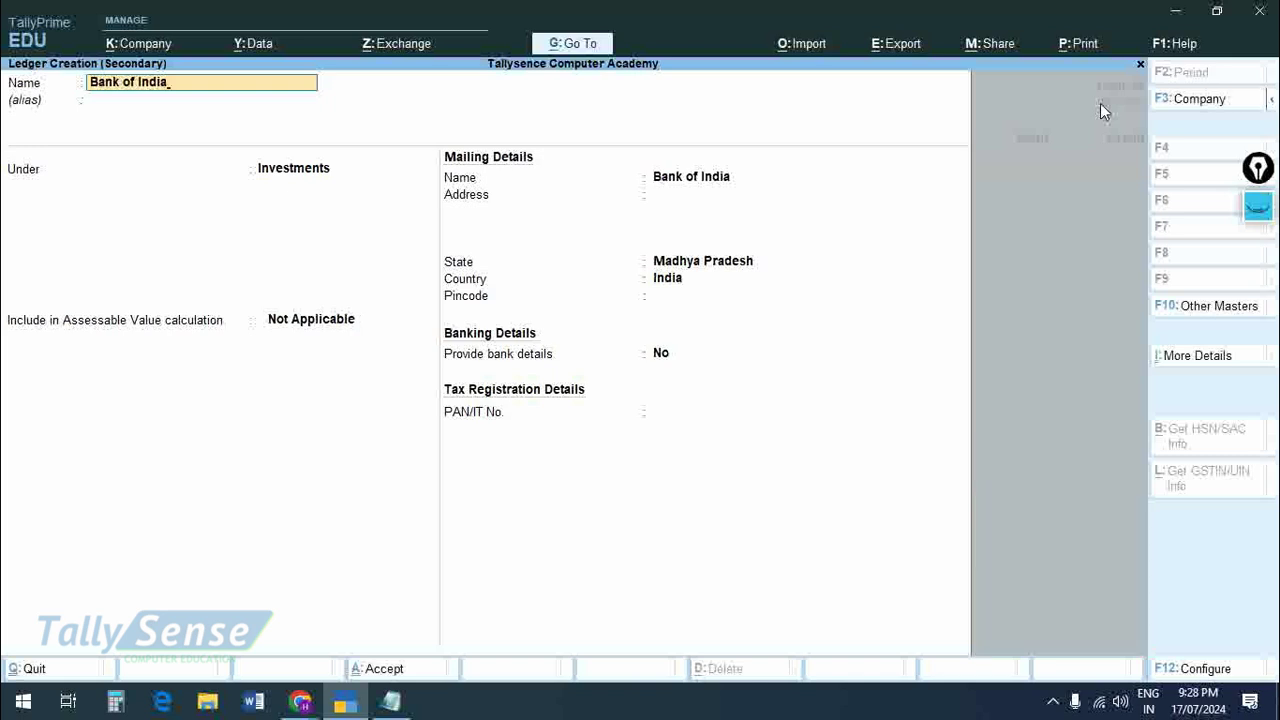
{"action": "type", "text": "(F.d)"}
{"action": "key", "text": "Return"}
{"action": "key", "text": "Return"}
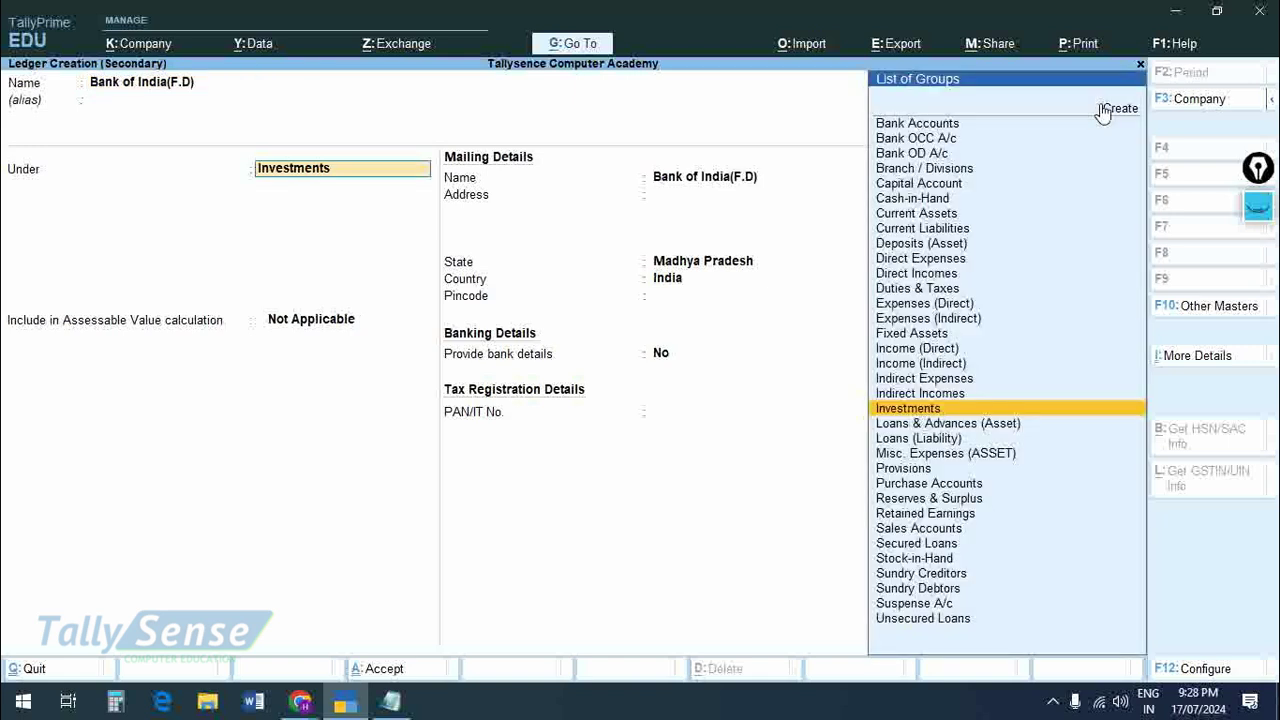
{"action": "key", "text": "ctrl+a"}
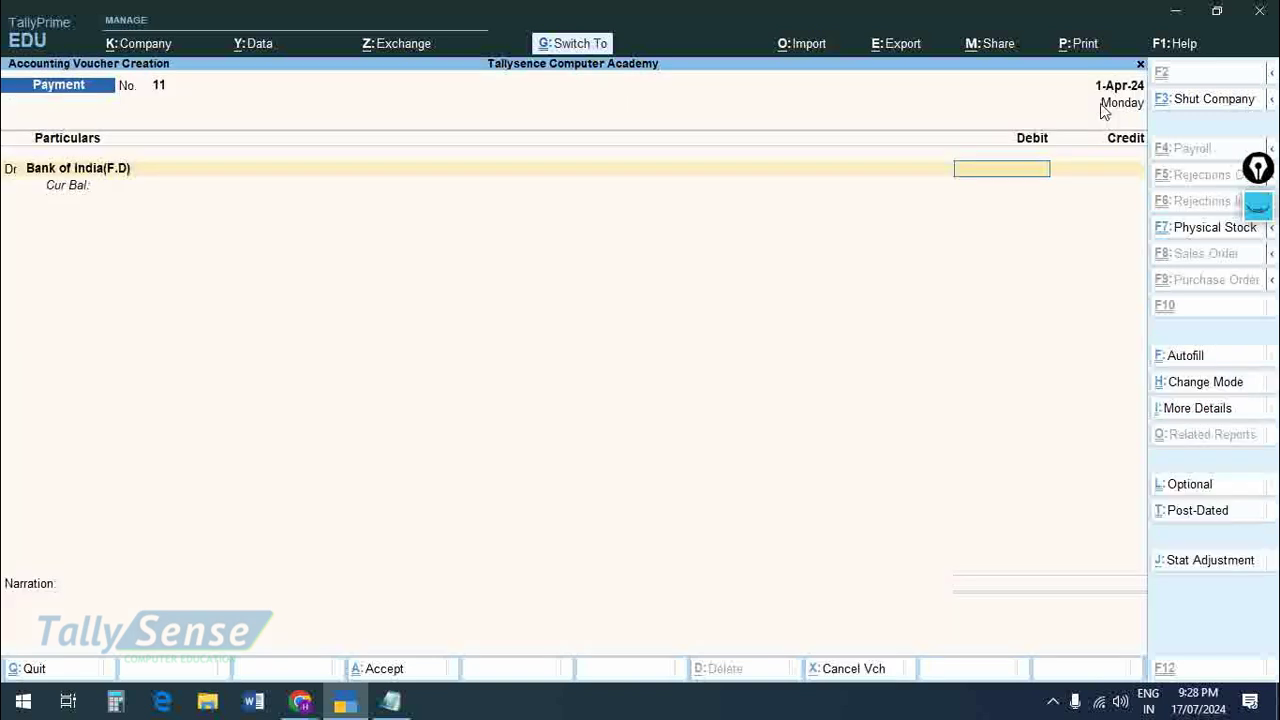
- Debit Bank of India(F.D) with 30,000, credit Cash for the same amount, and save payment voucher no. 11 without a narration
{"action": "type", "text": "30000"}
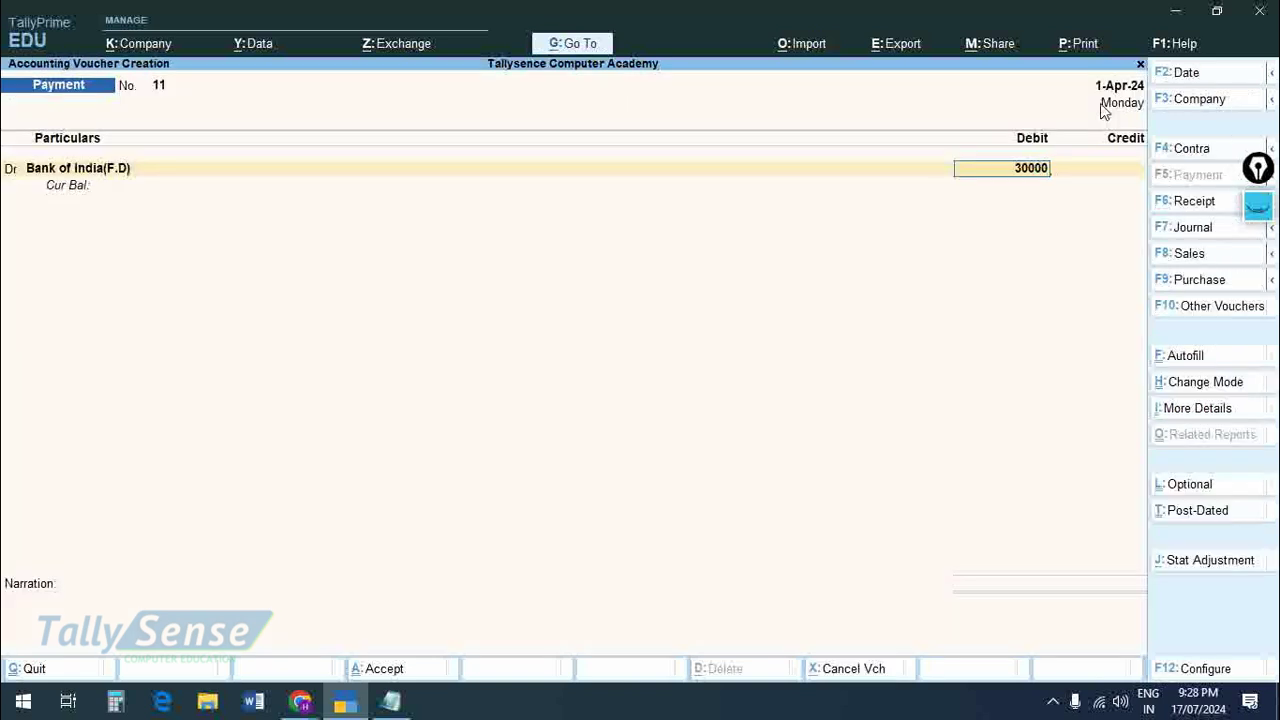
{"action": "key", "text": "Return"}
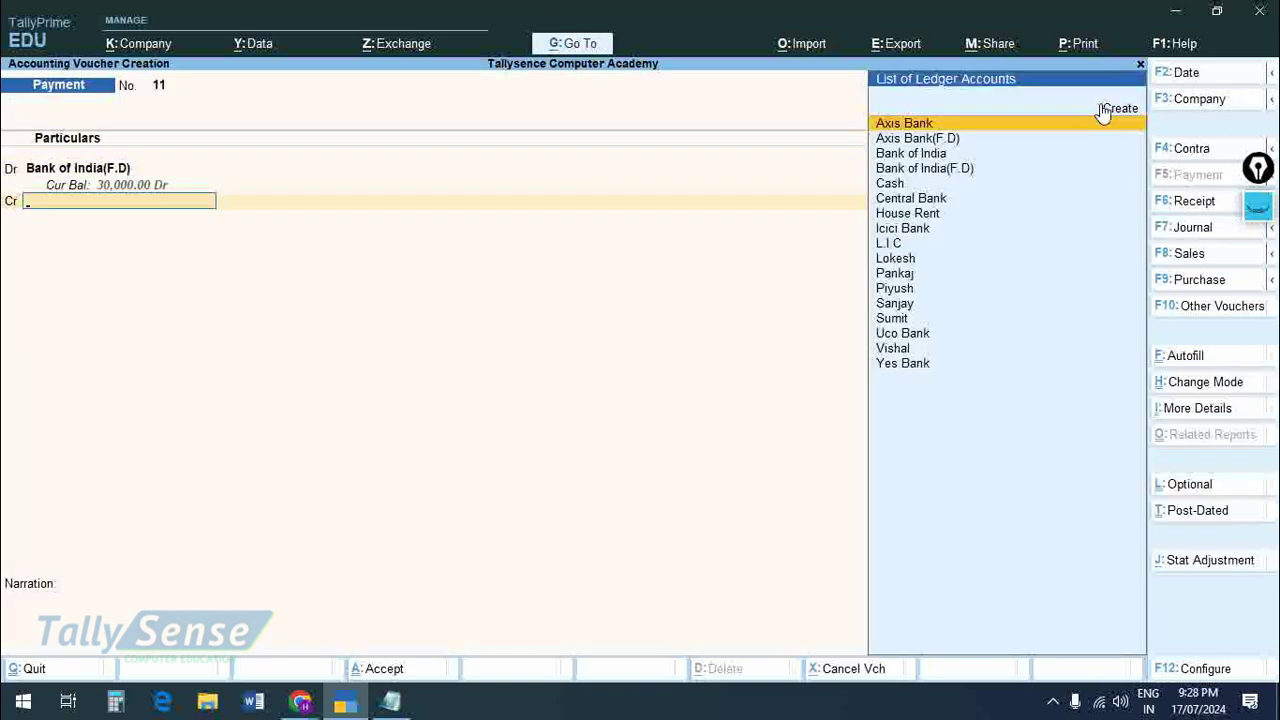
{"action": "type", "text": "Cas"}
{"action": "key", "text": "Return"}
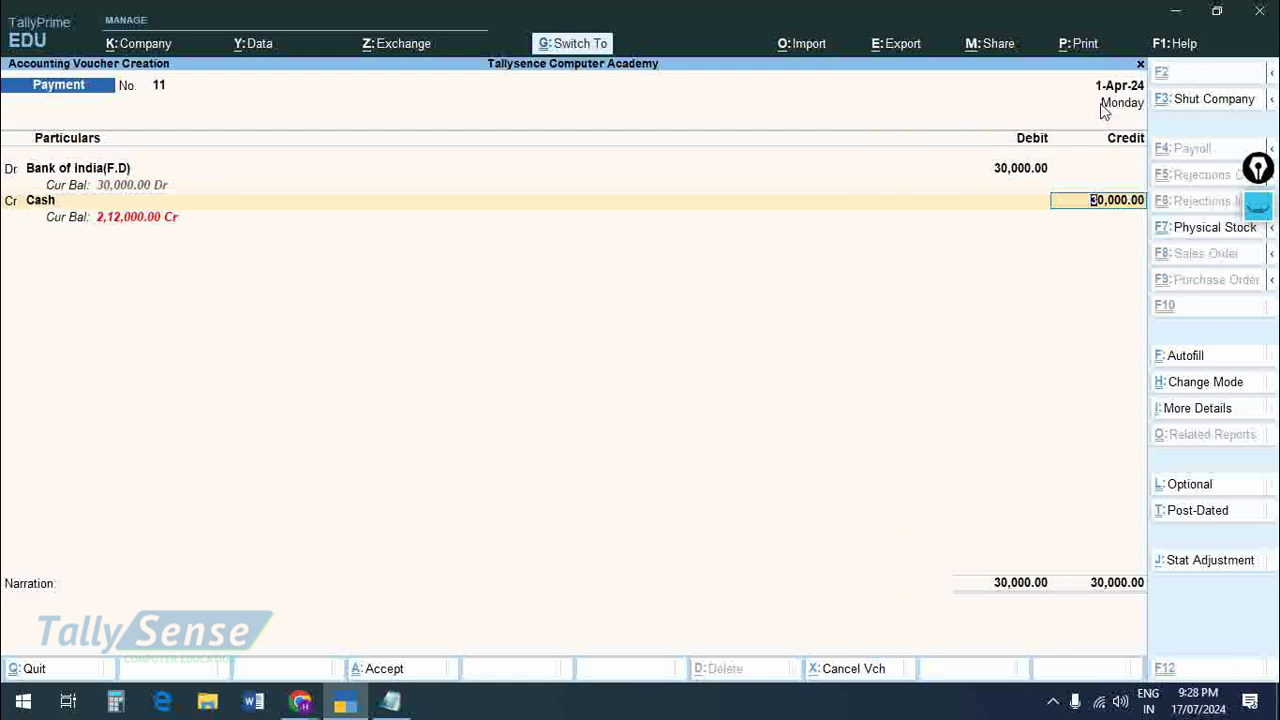
{"action": "key", "text": "ctrl+a"}
- Switch to Notepad and extend the f4-contra line so it reads "f4-contra -self banking"
{"action": "key", "text": "alt+Tab"}
{"action": "key", "text": "alt+Tab"}
{"action": "key", "text": "alt+Tab"}
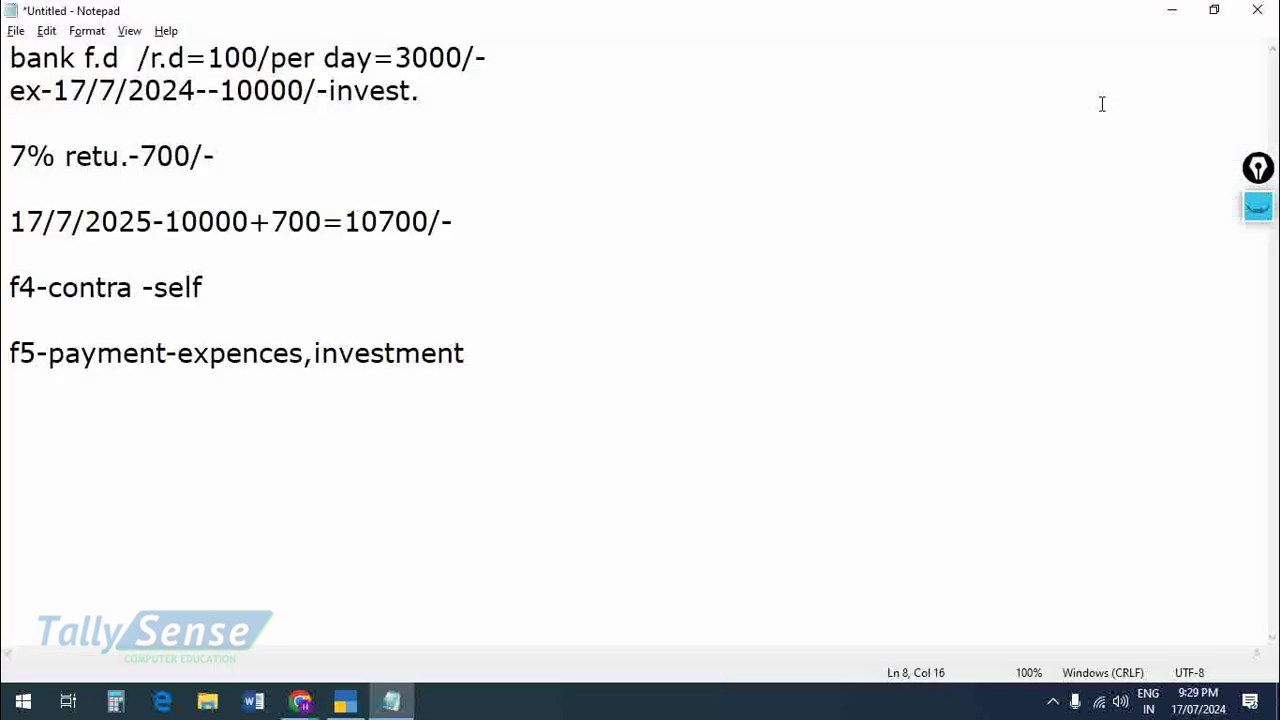
{"action": "type", "text": "banking"}
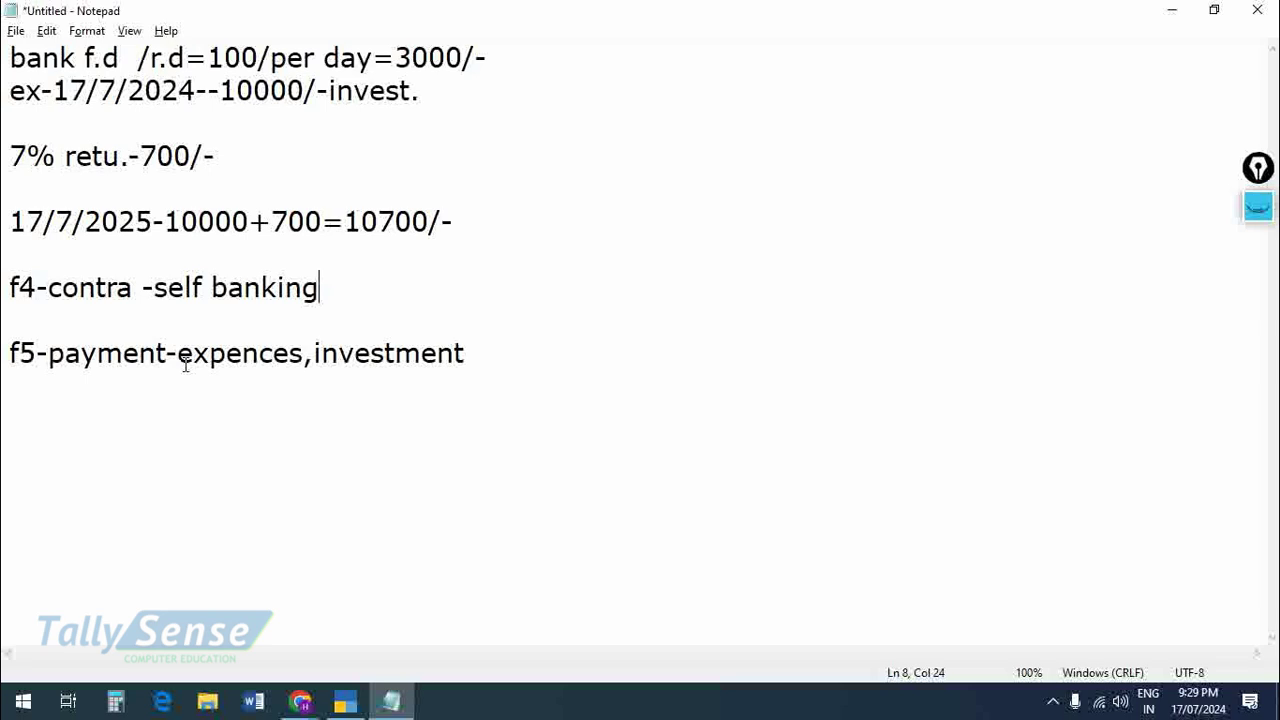
- Highlight the words "expences" and "investment" one after the other in the f5-payment line, leaving the cursor at its end
{"action": "left_click_drag", "start_coordinate": [179, 360], "coordinate": [304, 368]}
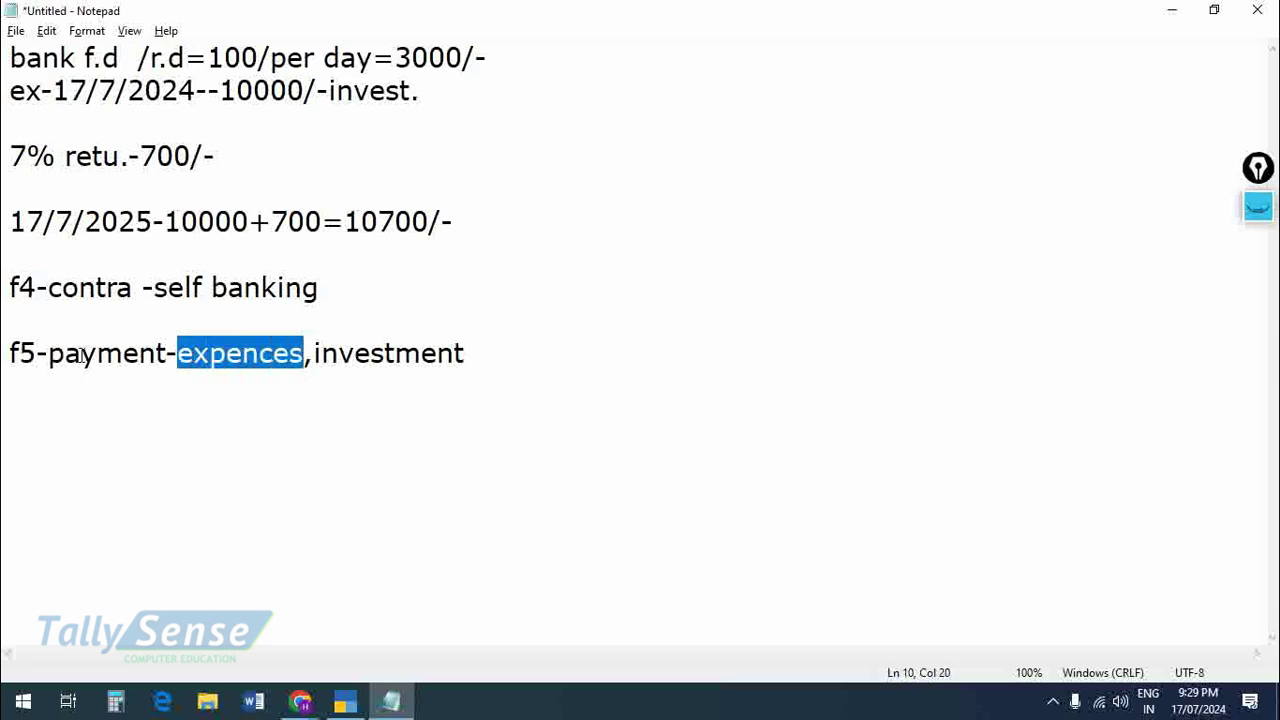
{"action": "left_click", "coordinate": [171, 355]}
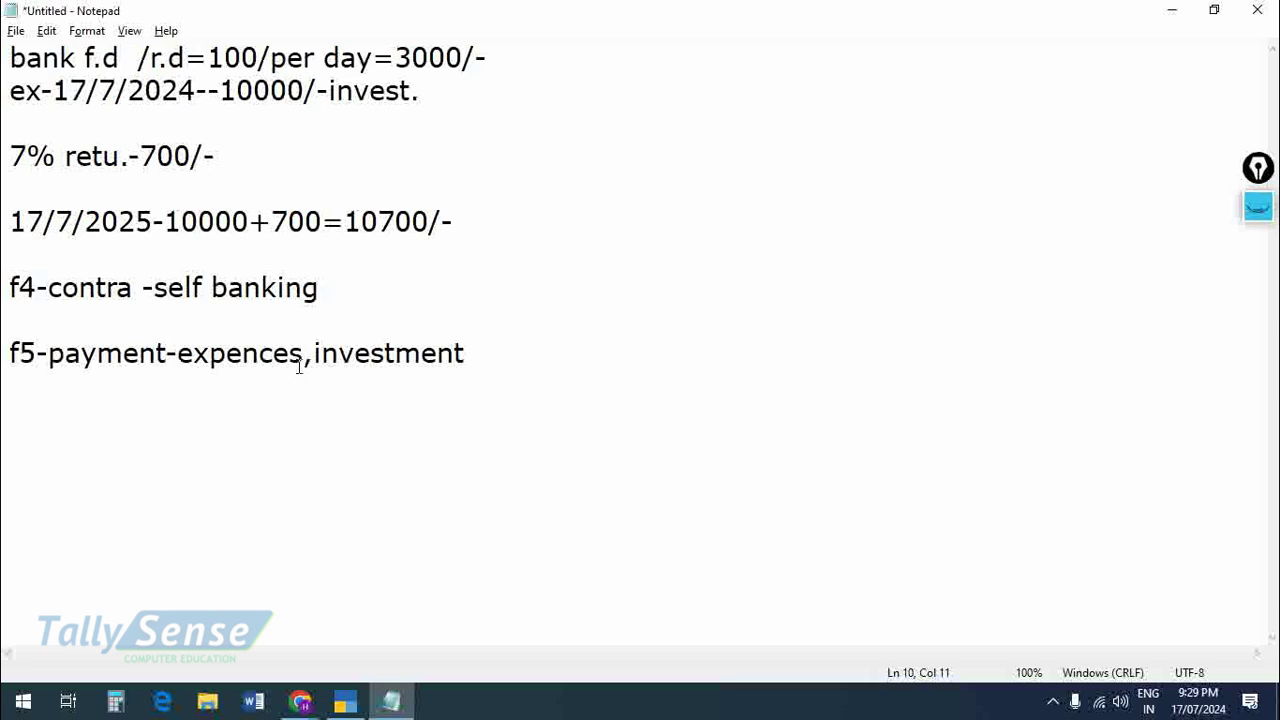
{"action": "left_click_drag", "start_coordinate": [313, 360], "coordinate": [466, 366]}
{"action": "left_click", "coordinate": [466, 366]}
- Switch to TallyPrime, browse back and forth through the saved payment vouchers to review their entries, and reopen the blank payment voucher
{"action": "key", "text": "alt+Tab"}
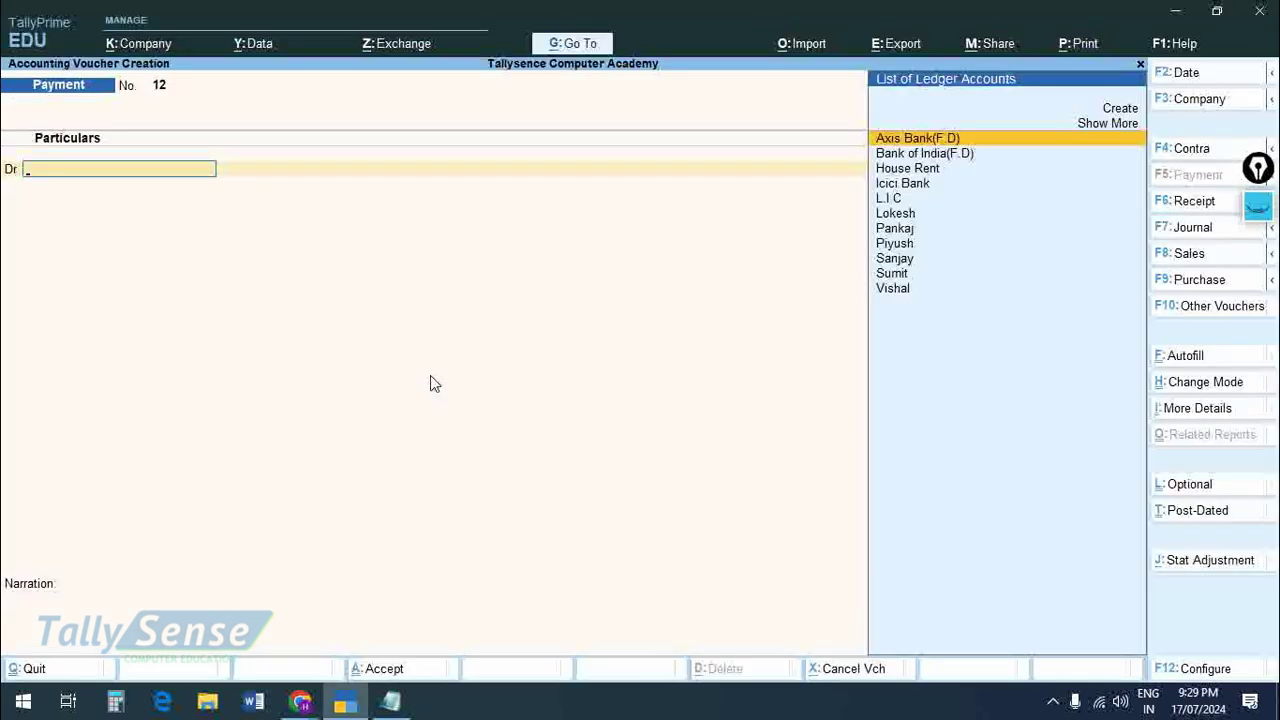
{"action": "key", "text": "alt"}
{"action": "key", "text": "Page_Up"}
{"action": "key", "text": "Page_Up"}
{"action": "key", "text": "Page_Up"}
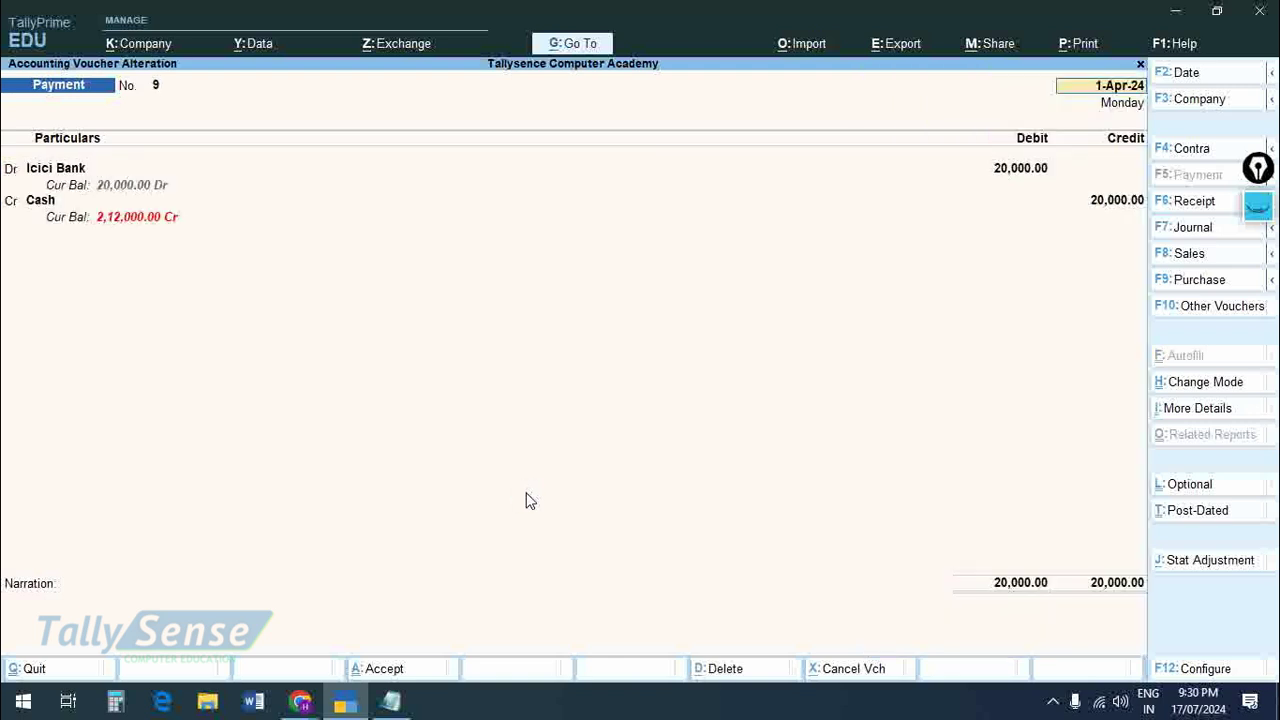
{"action": "key", "text": "Page_Up"}
{"action": "key", "text": "Page_Up"}
{"action": "key", "text": "Page_Up"}
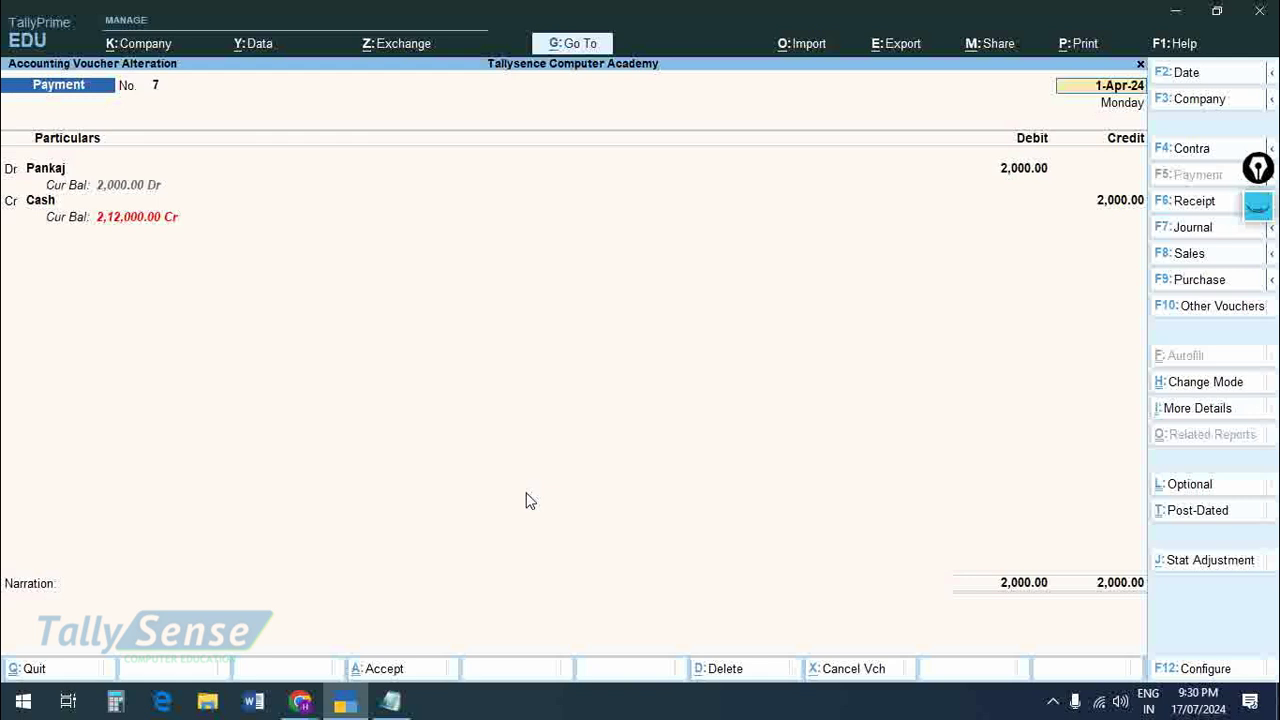
{"action": "key", "text": "Page_Down"}
{"action": "key", "text": "Page_Down"}
{"action": "key", "text": "Page_Down"}
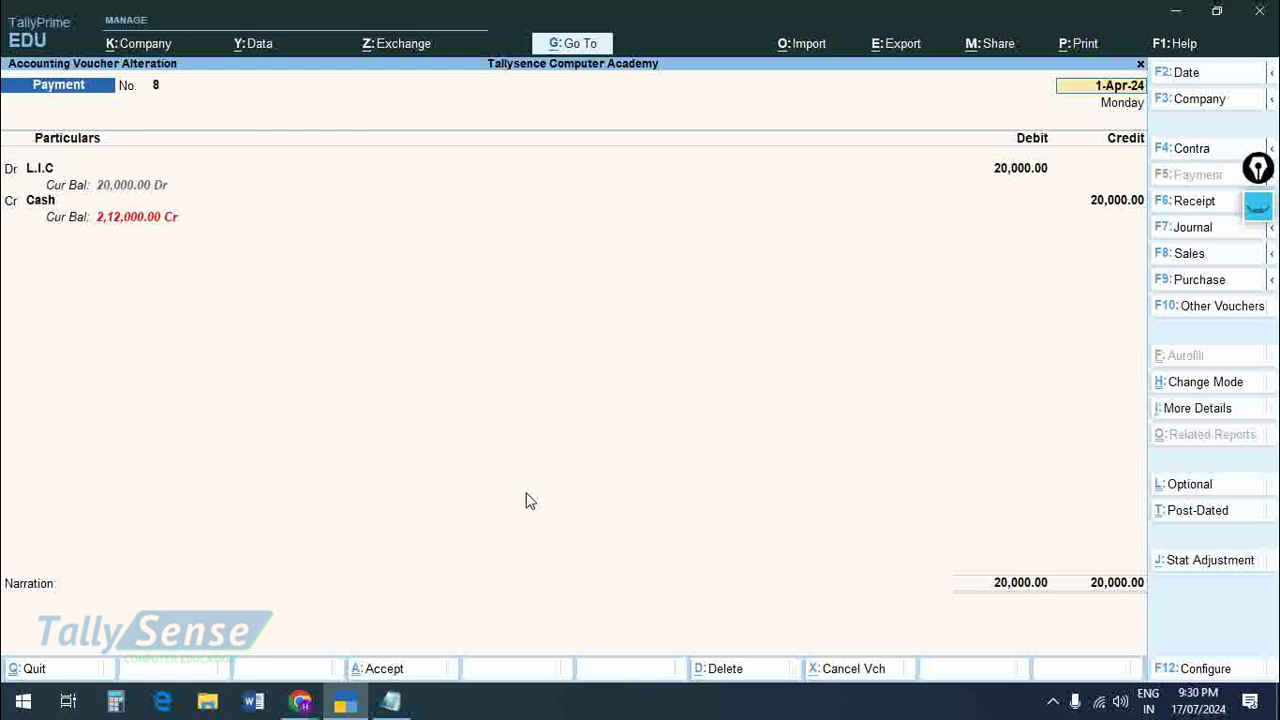
{"action": "key", "text": "Page_Up"}
{"action": "key", "text": "Page_Up"}
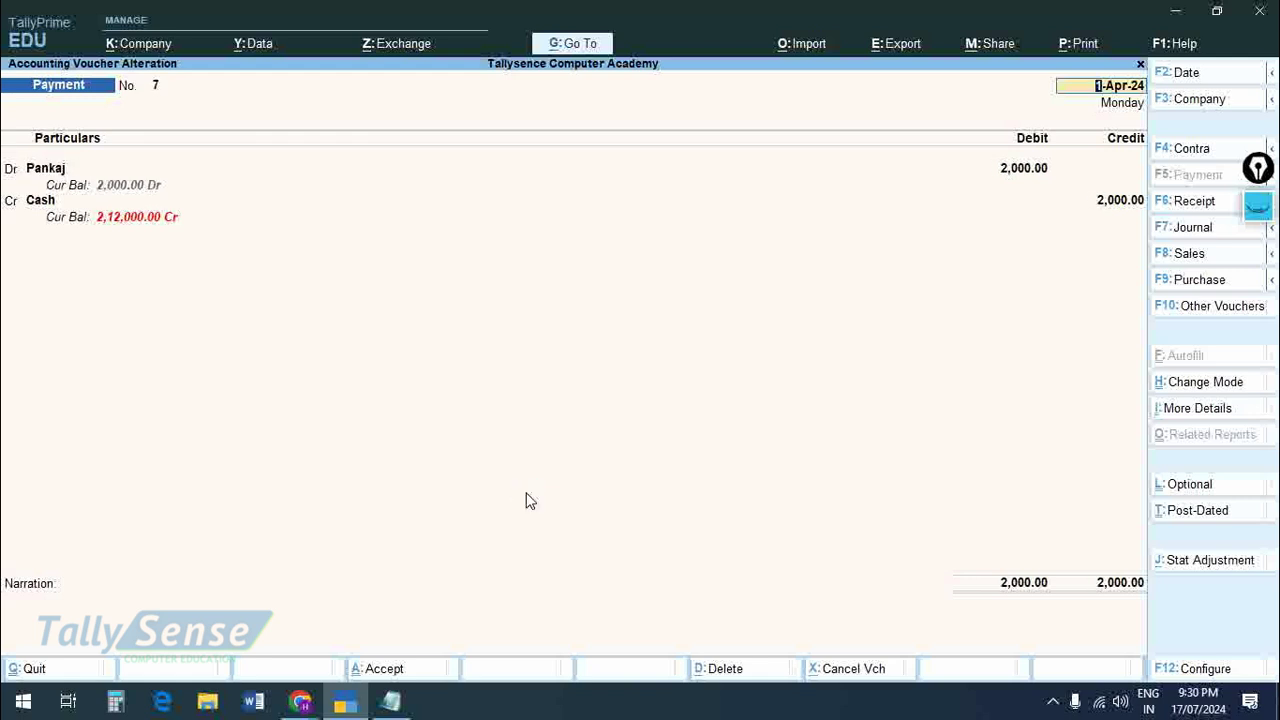
{"action": "key", "text": "Page_Up"}
{"action": "key", "text": "Page_Up"}
{"action": "key", "text": "Page_Down"}
{"action": "key", "text": "Escape"}
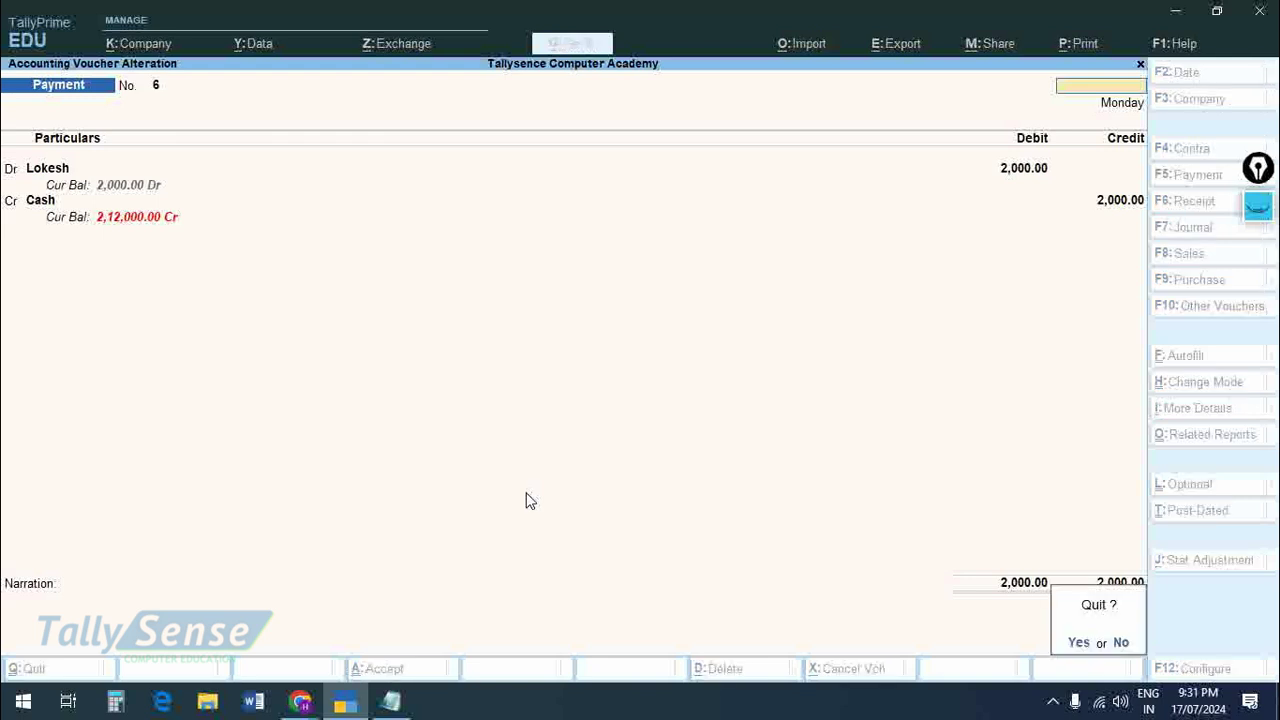
{"action": "key", "text": "y"}
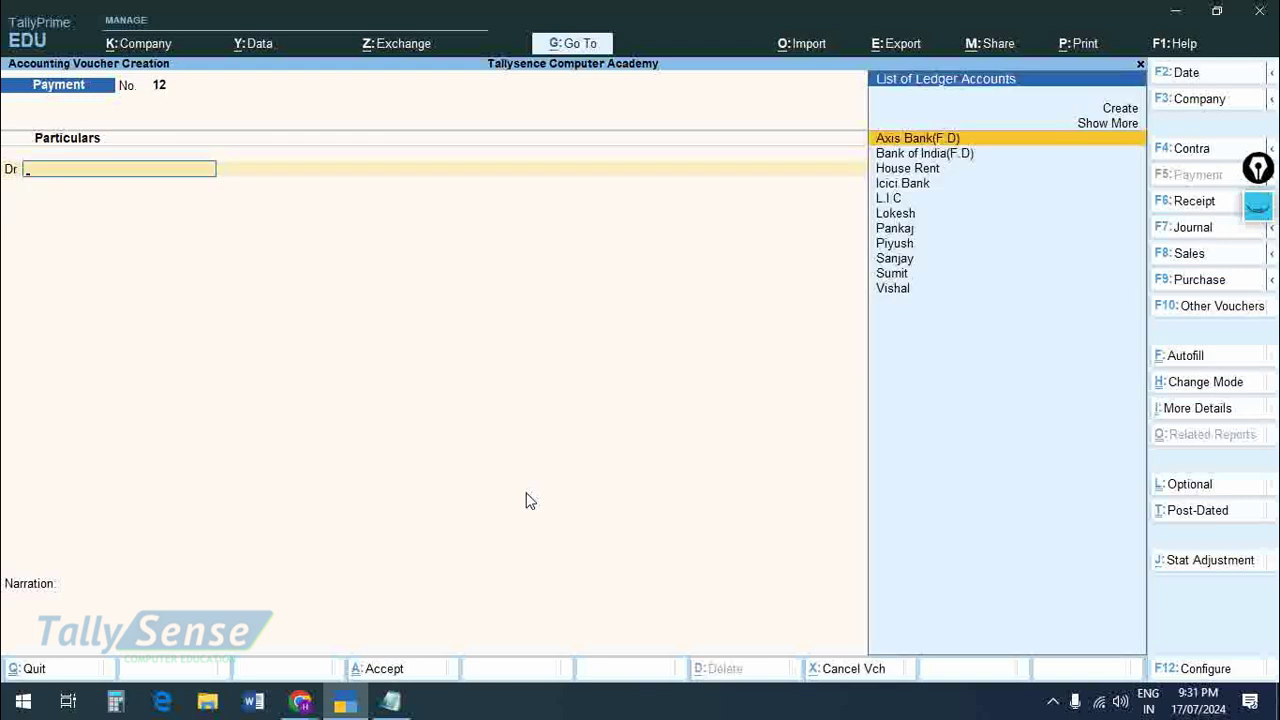
{"action": "key", "text": "Escape"}
{"action": "key", "text": "y"}
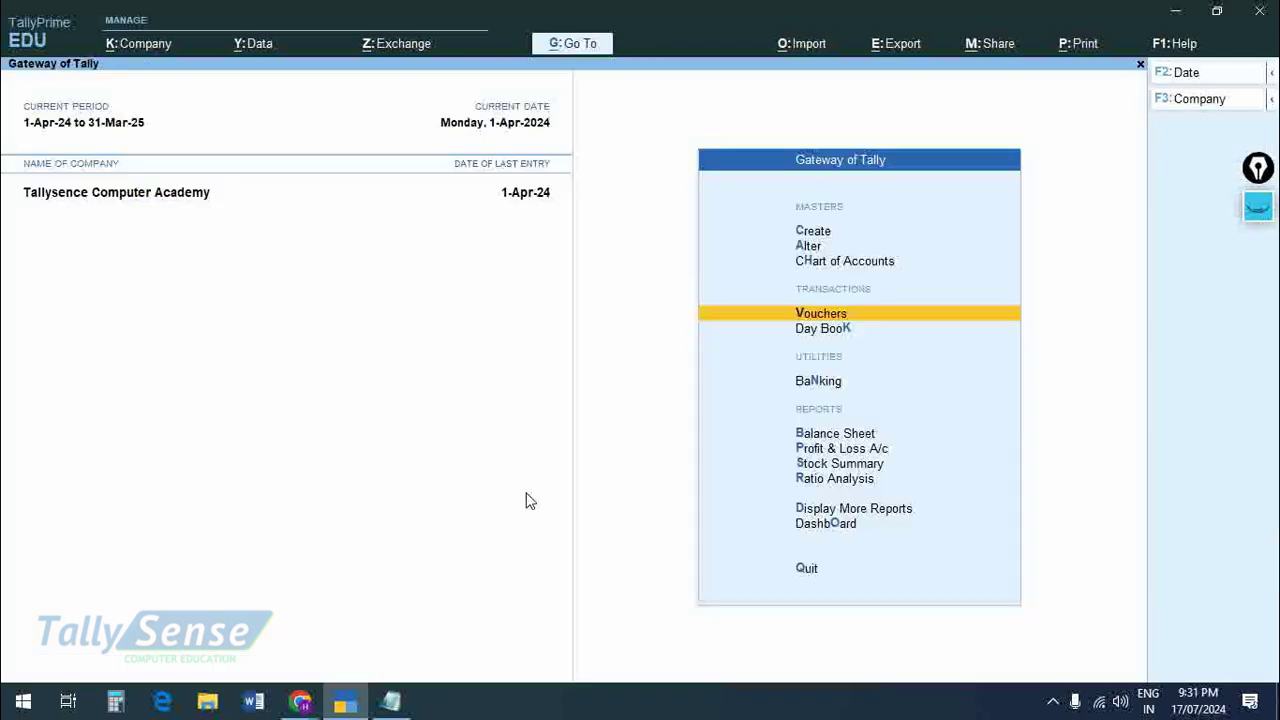
{"action": "key", "text": "Return"}
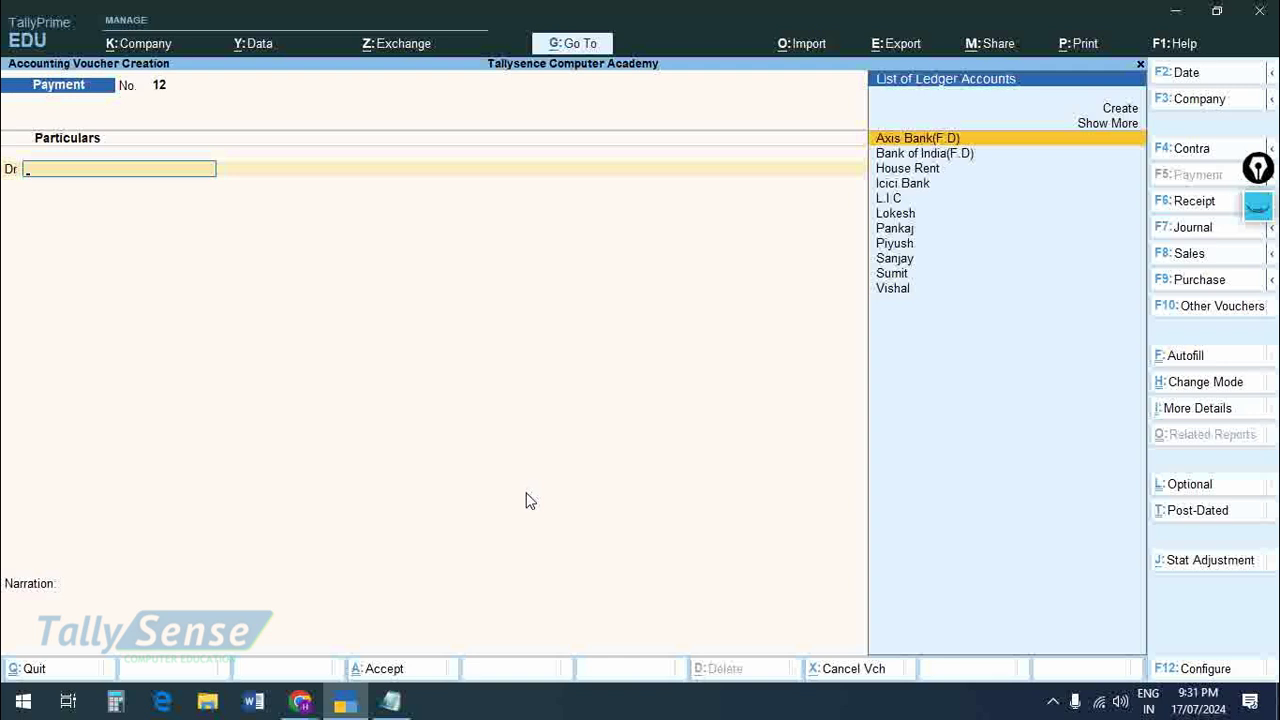
- Switch to Notepad and add the line "ctrl+n-calcul." below the f5-payment line, separated by a blank line
{"action": "left_click", "coordinate": [398, 705]}
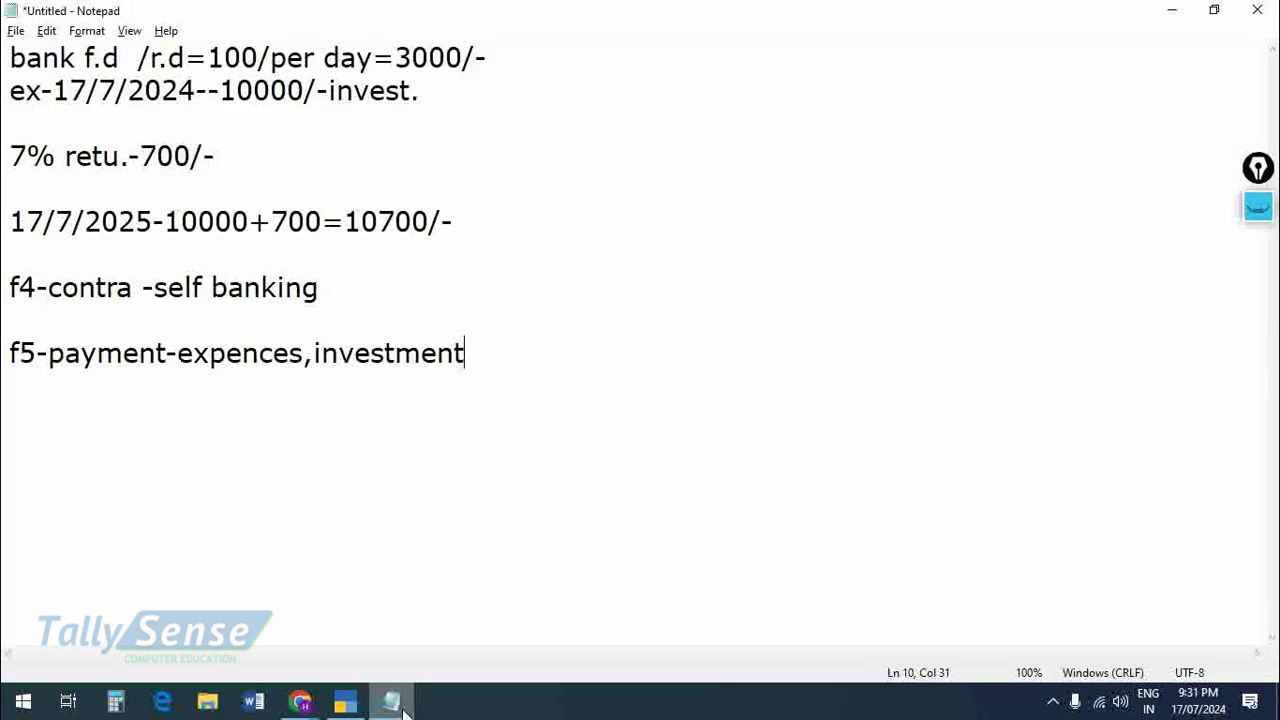
{"action": "key", "text": "Return"}
{"action": "type", "text": "ctr"}
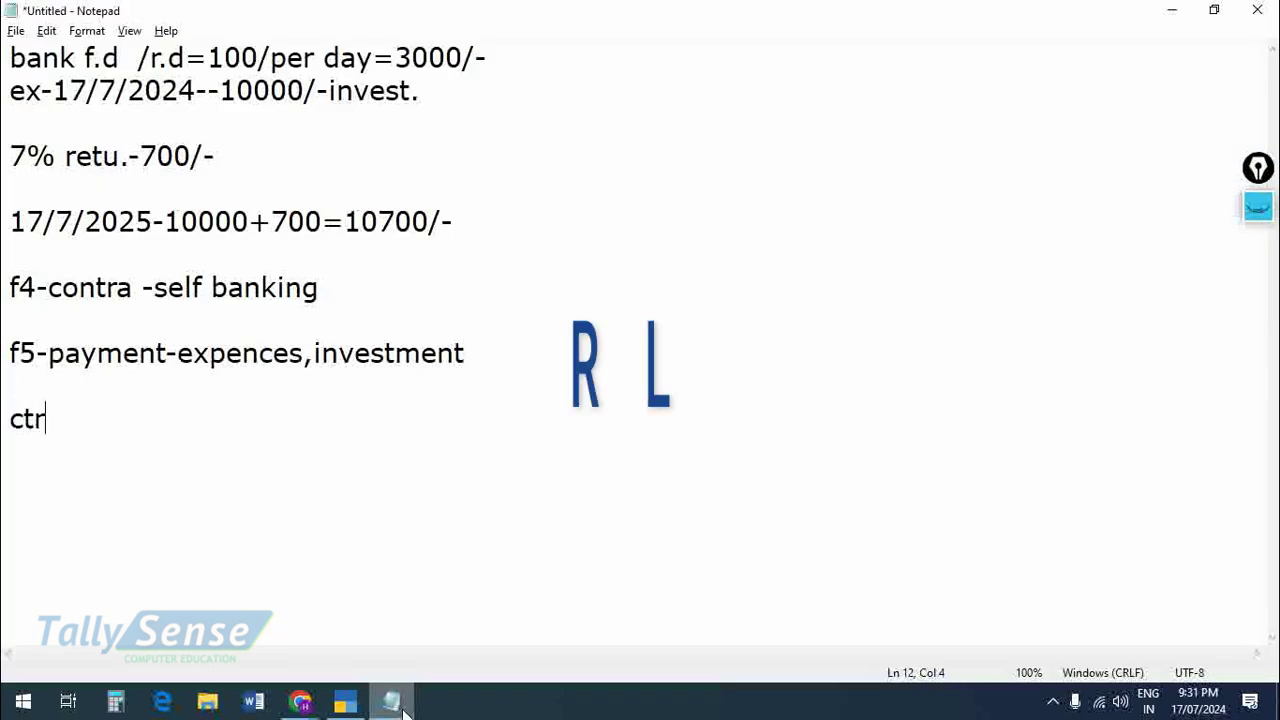
{"action": "type", "text": "l+n-"}
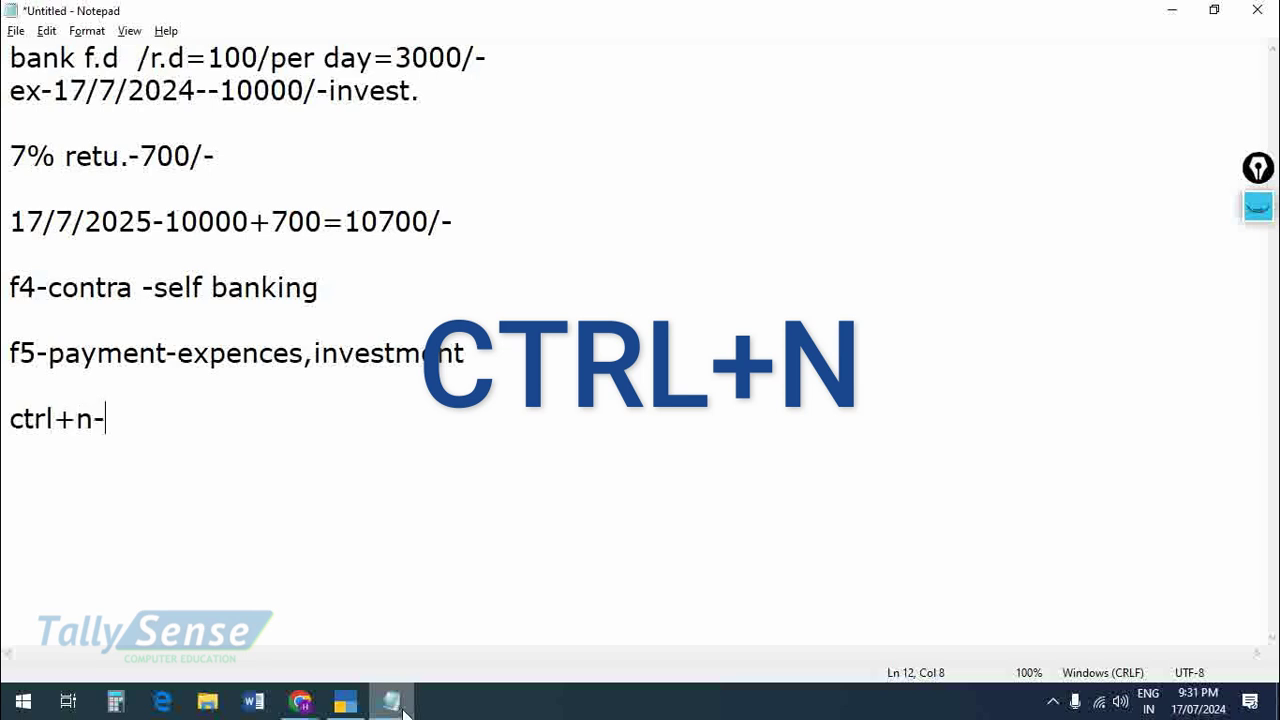
{"action": "type", "text": "cal"}
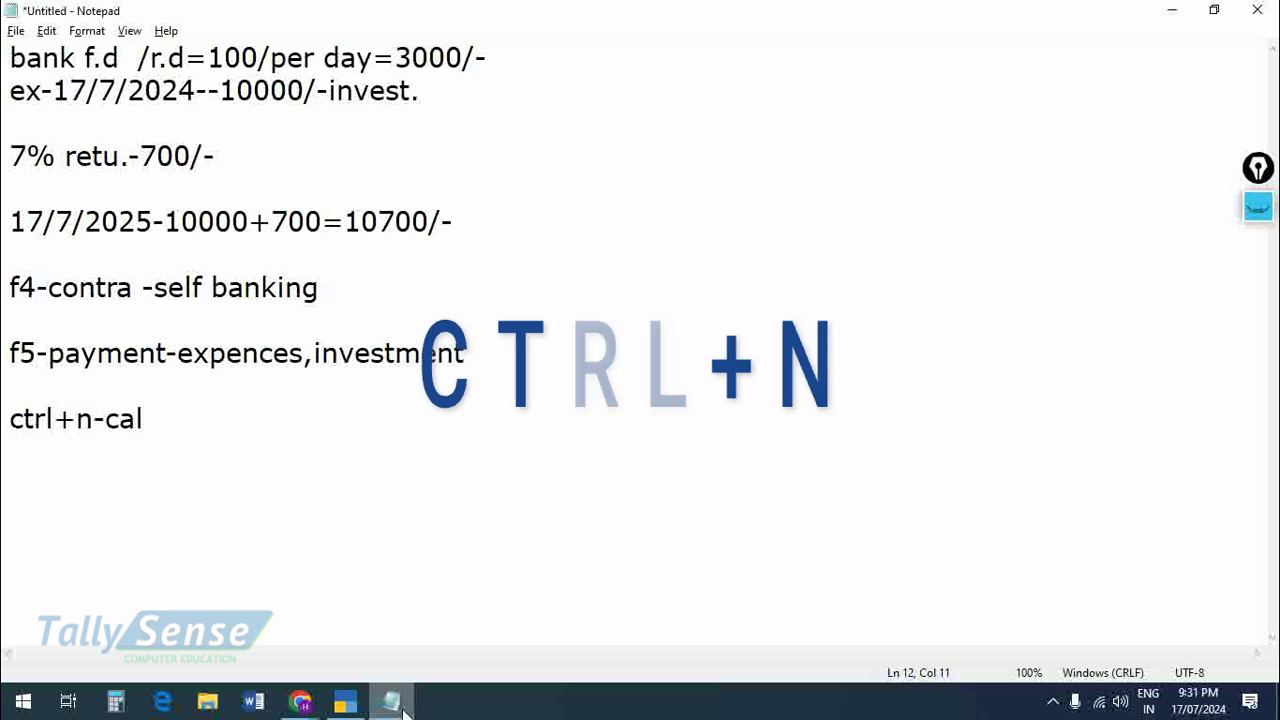
{"action": "type", "text": "cul"}
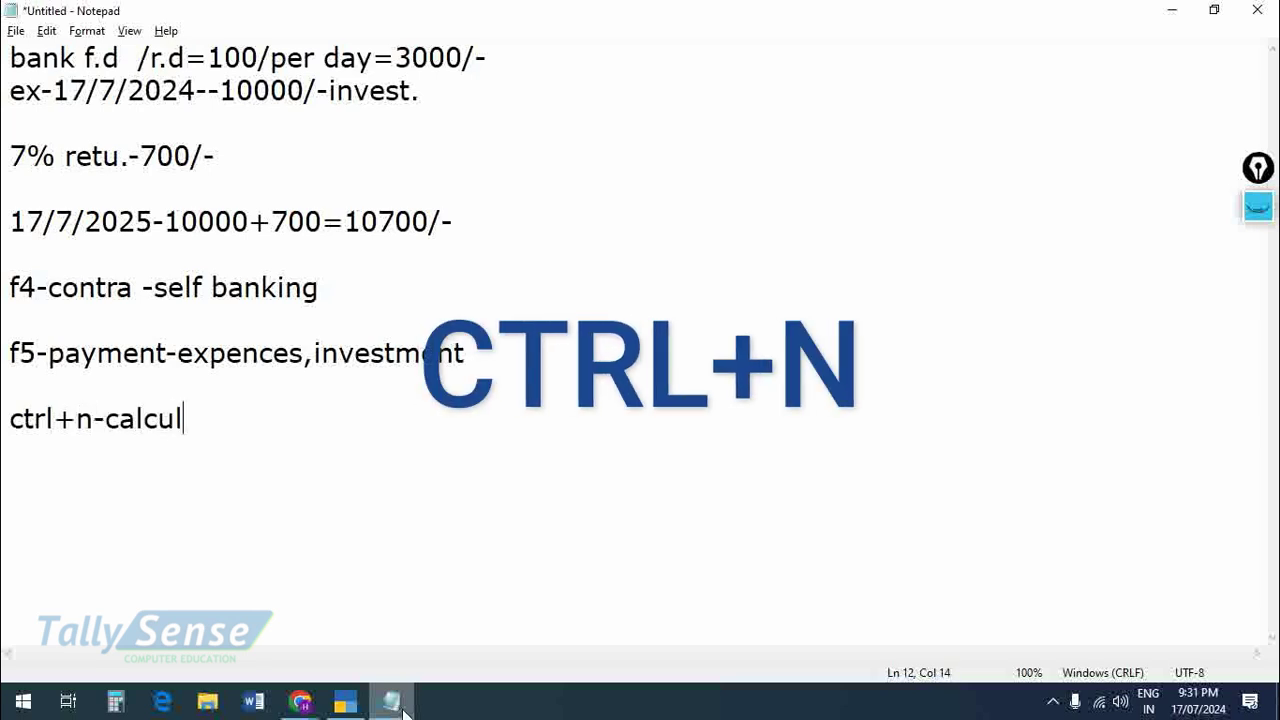
{"action": "type", "text": "."}
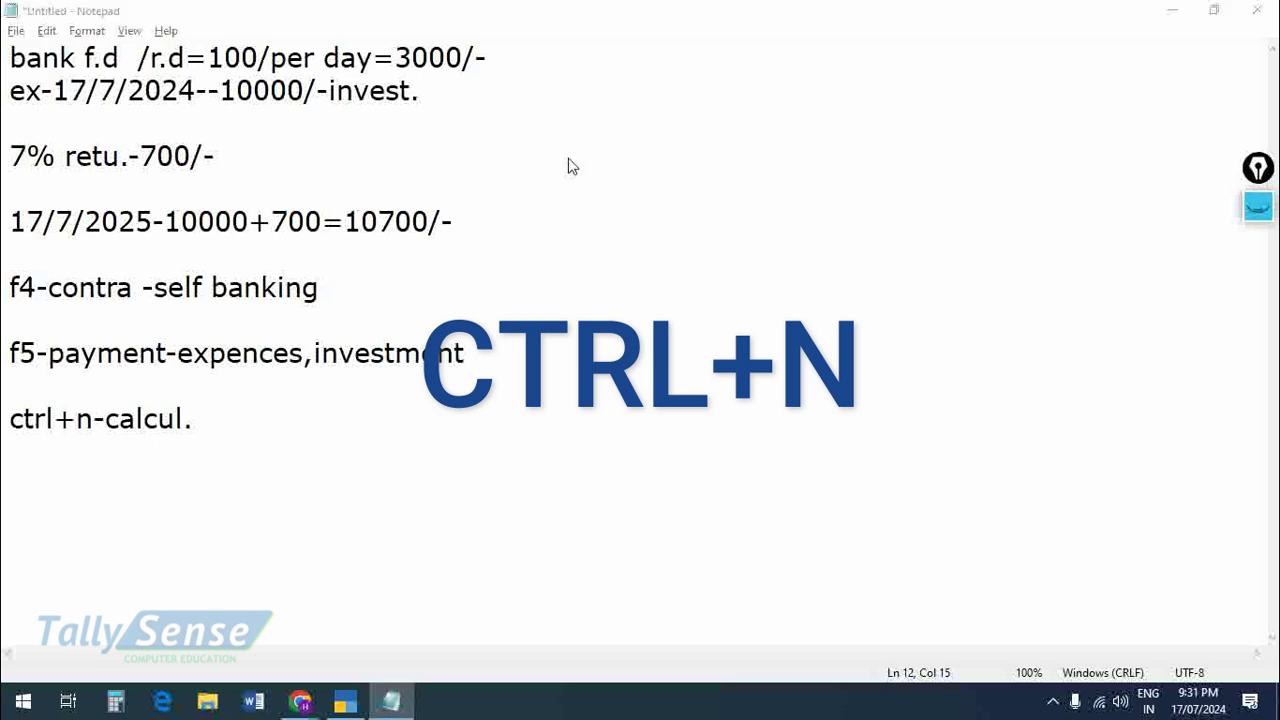
- Switch to TallyPrime, open the calculator, and query the closing balances of the person's ledger listed just below L.I.C and the last ledger listed
{"action": "key", "text": "alt+Tab"}
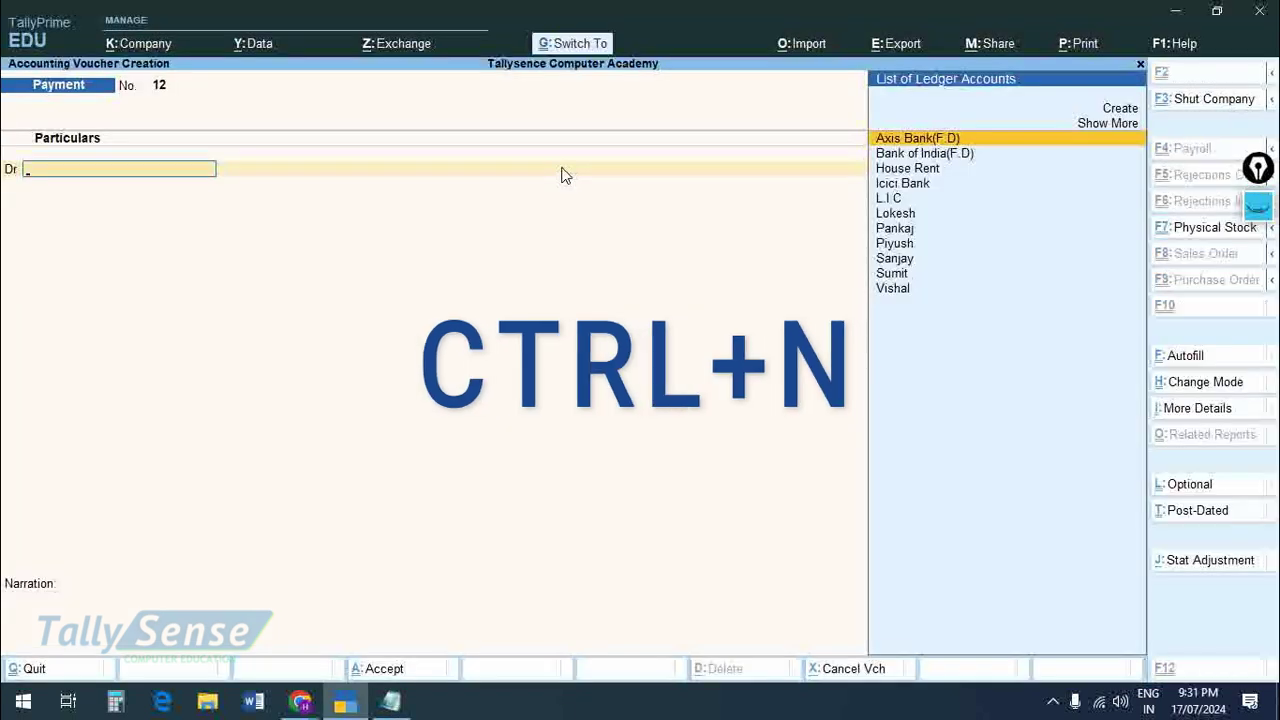
{"action": "key", "text": "ctrl+n"}
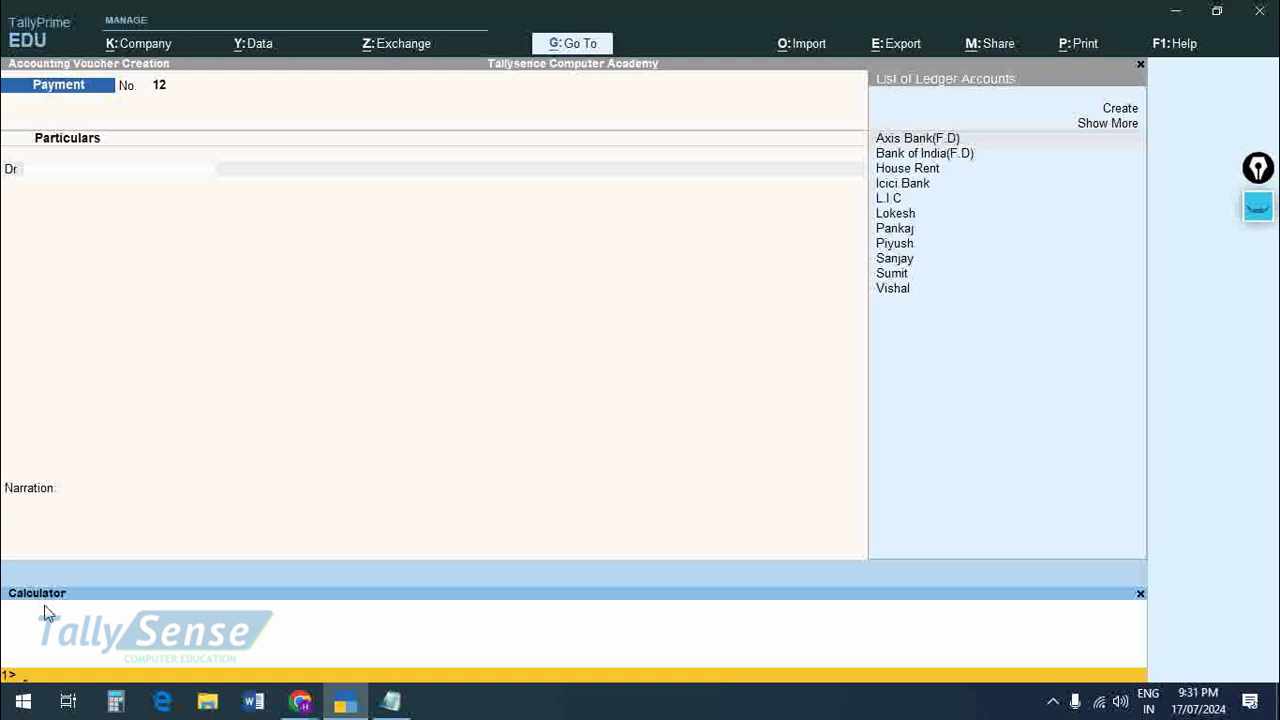
{"action": "type", "text": "lokesh"}
{"action": "key", "text": "Return"}
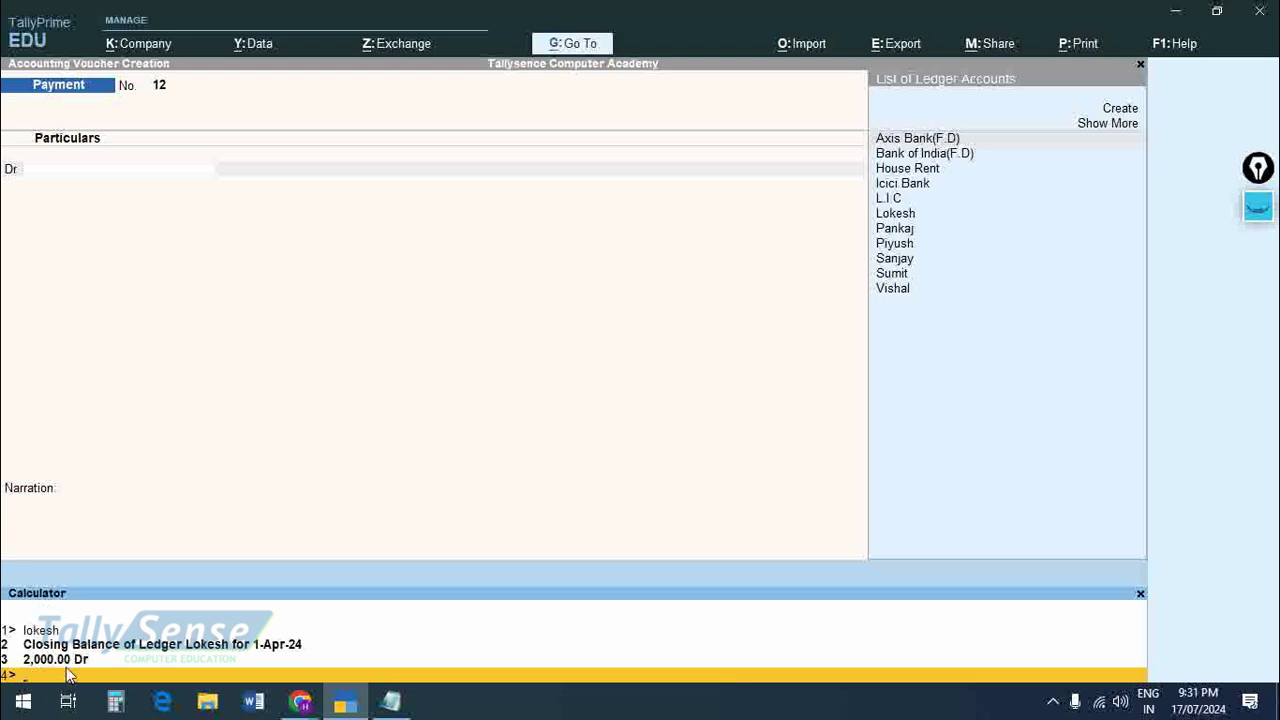
{"action": "type", "text": "vishal"}
{"action": "key", "text": "Return"}
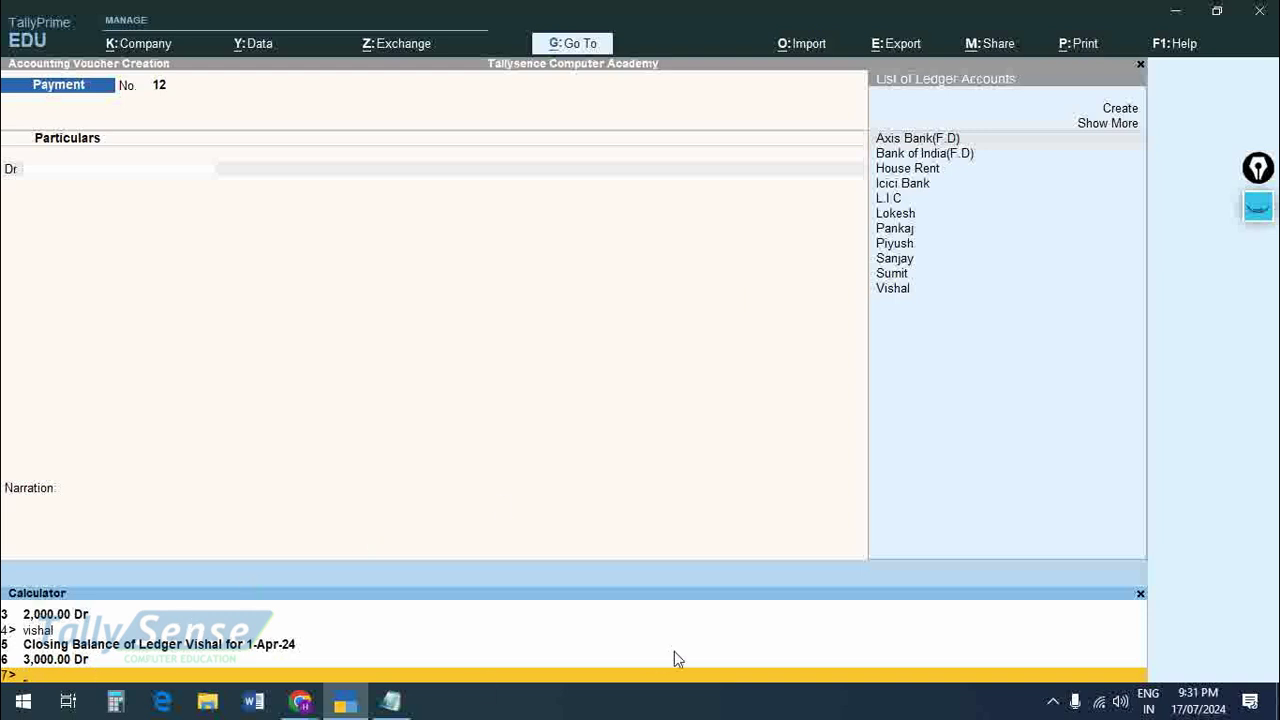
- Return from the calculator to the main screen and quit the blank payment voucher to the Gateway of Tally, keeping the calculator open
{"action": "key", "text": "ctrl+m"}
{"action": "key", "text": "Escape"}
{"action": "key", "text": "Return"}
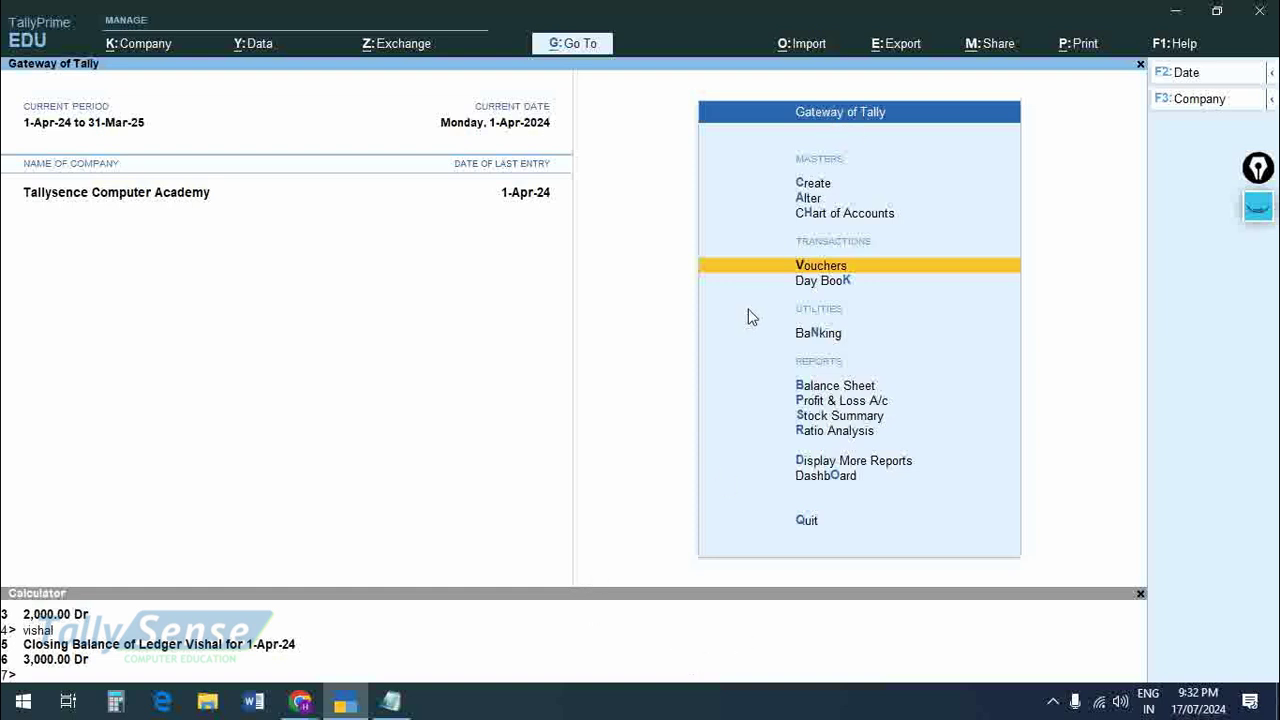
- Switch to Notepad, highlight the "ctrl+n-calcul." line, and switch back to TallyPrime
{"action": "key", "text": "alt+Tab"}
{"action": "left_click_drag", "start_coordinate": [6, 425], "coordinate": [211, 437]}
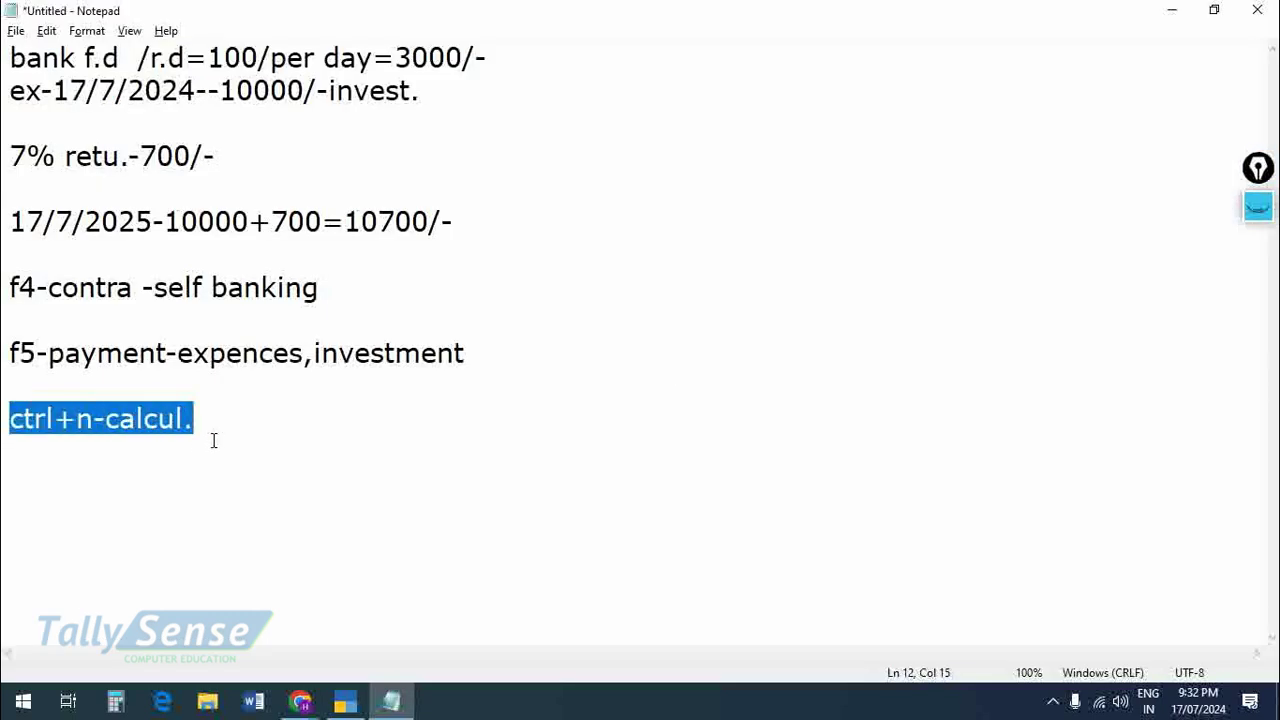
{"action": "key", "text": "alt+Tab"}
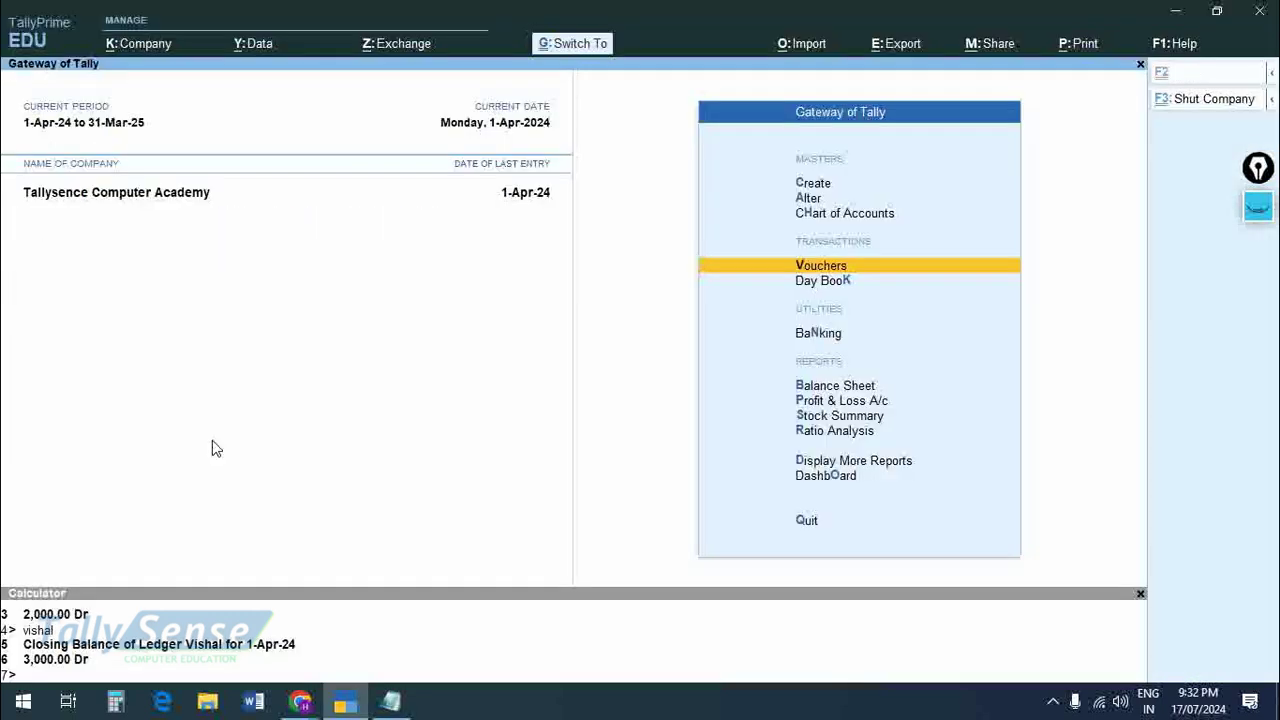
- Query the closing balances of Yes Bank and Uco Bank in the calculator, and return to the Gateway of Tally
{"action": "key", "text": "ctrl+n"}
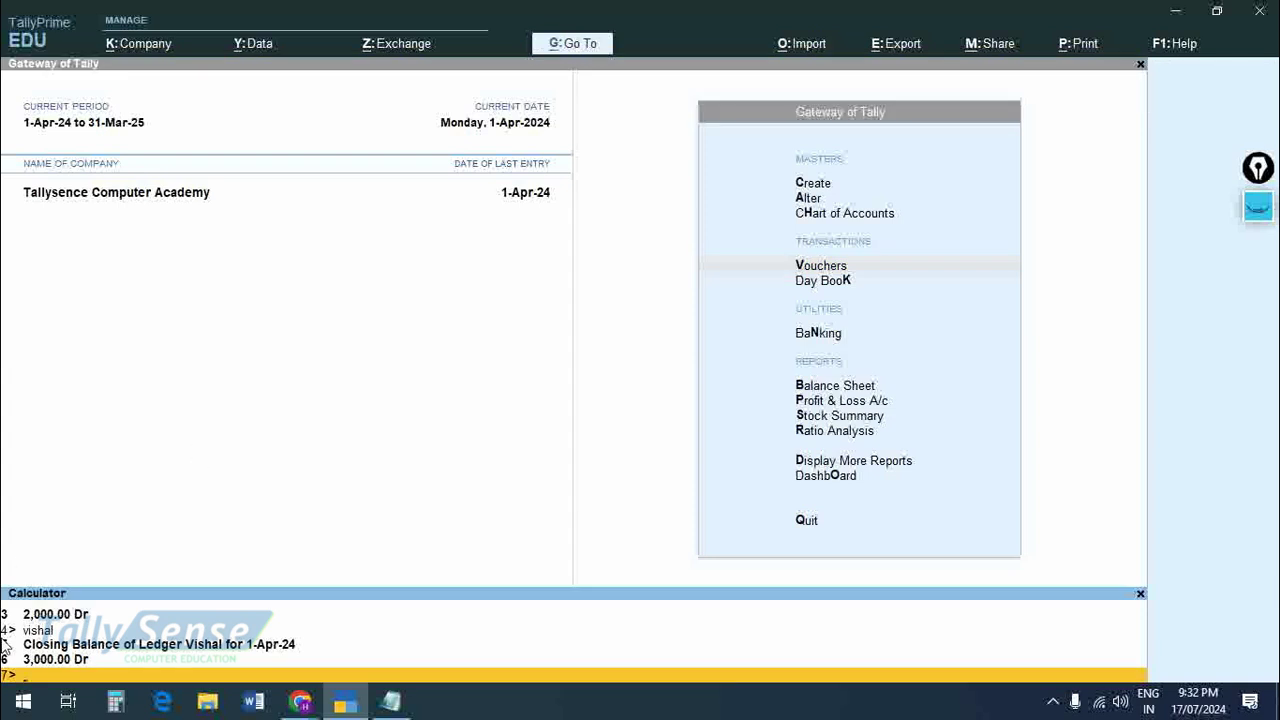
{"action": "type", "text": "yes bank"}
{"action": "key", "text": "Return"}
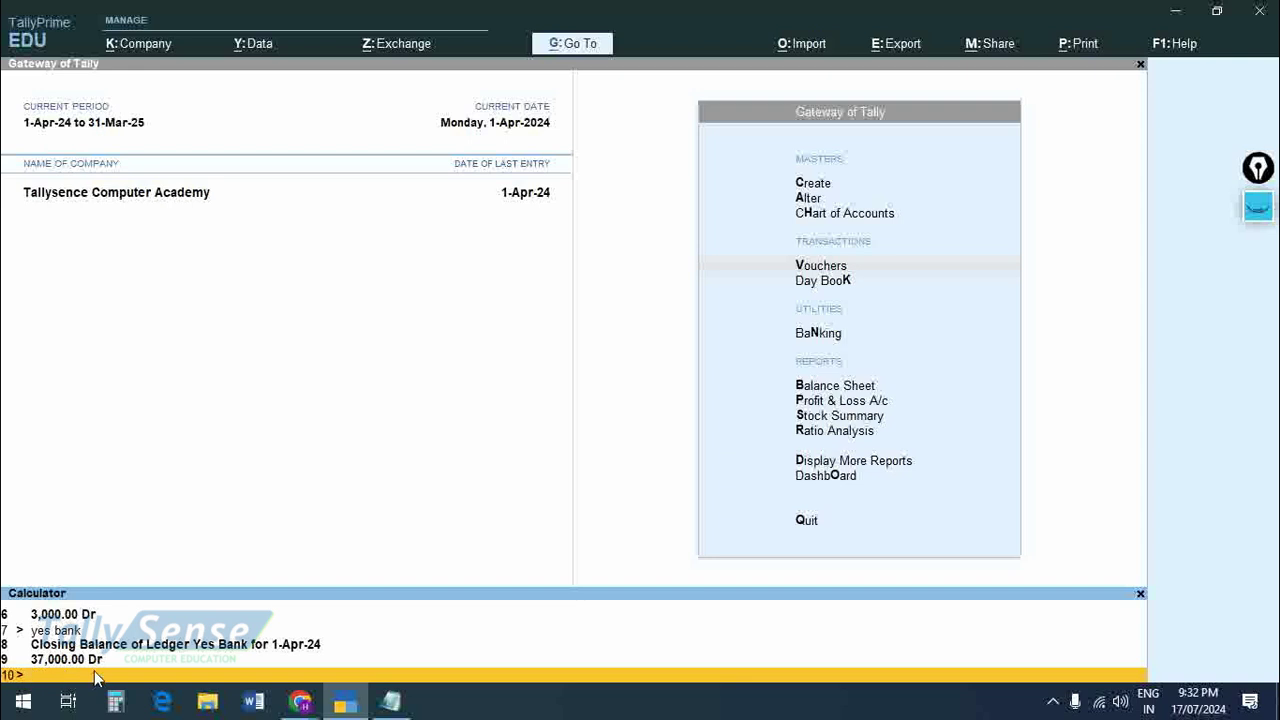
{"action": "type", "text": "uco bank"}
{"action": "key", "text": "Return"}
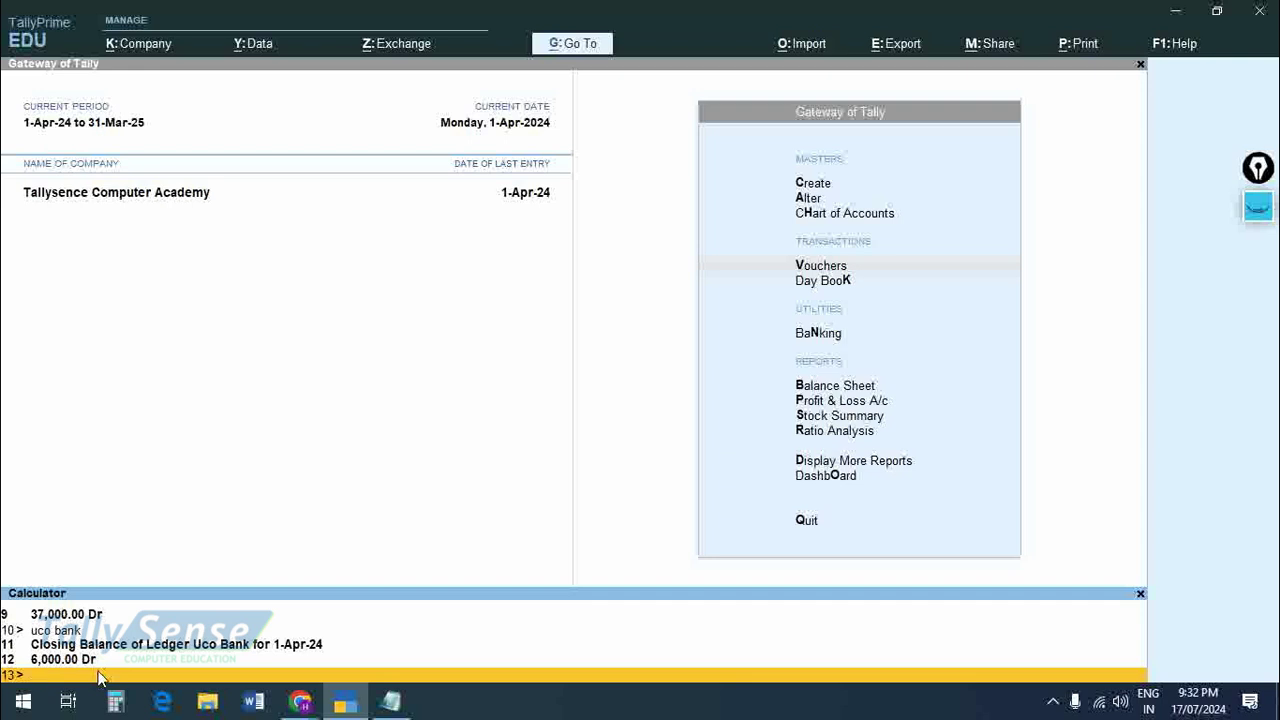
{"action": "key", "text": "ctrl+m"}
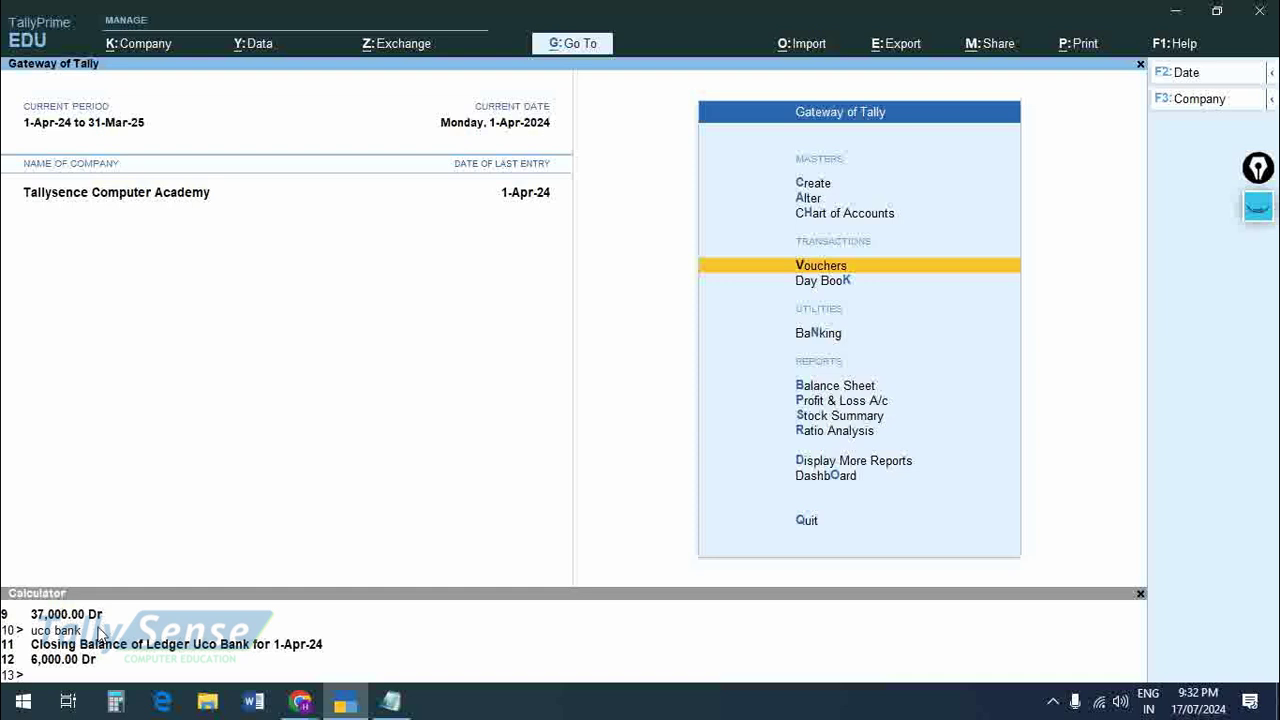
{"action": "key", "text": "Down"}
{"action": "key", "text": "Down"}
{"action": "key", "text": "Up"}
{"action": "key", "text": "Up"}
- Switch to Notepad and highlight in turn the word "investment", the "f4-contra -self banking" line, and the text "ctrl+n-calcul"
{"action": "key", "text": "alt+Tab"}
{"action": "key", "text": "alt+Tab"}
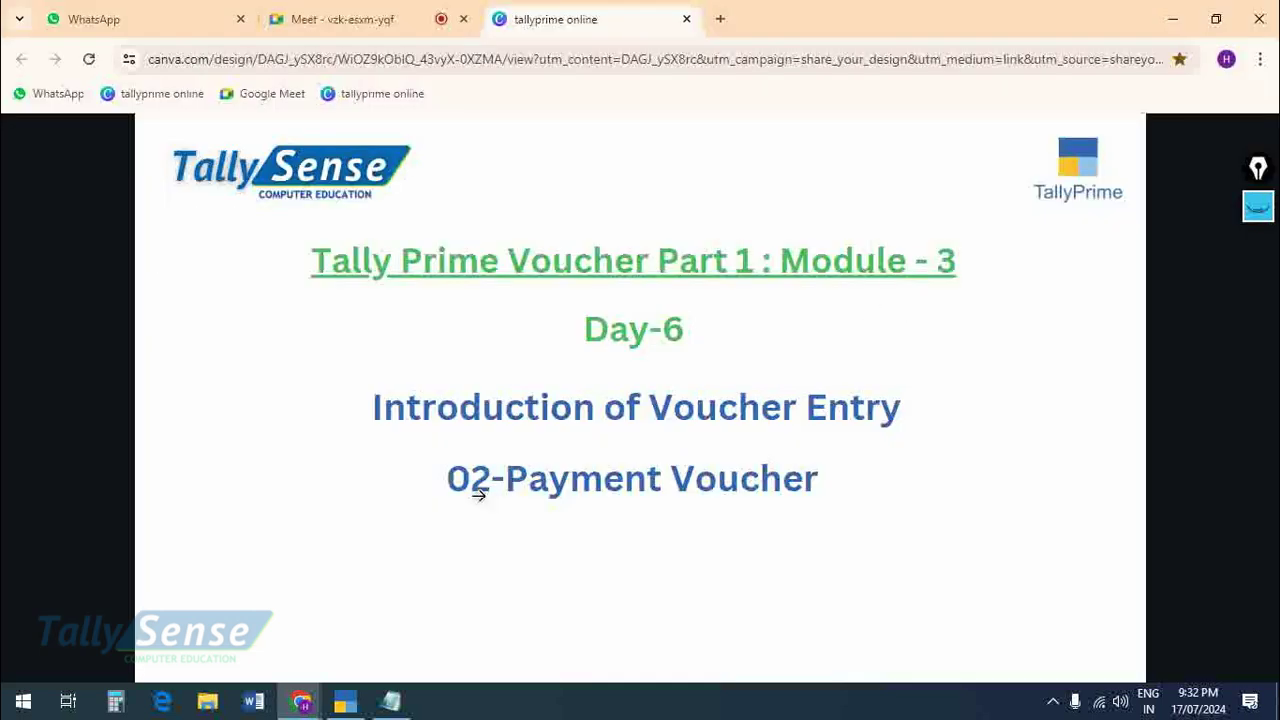
{"action": "key", "text": "alt+Tab"}
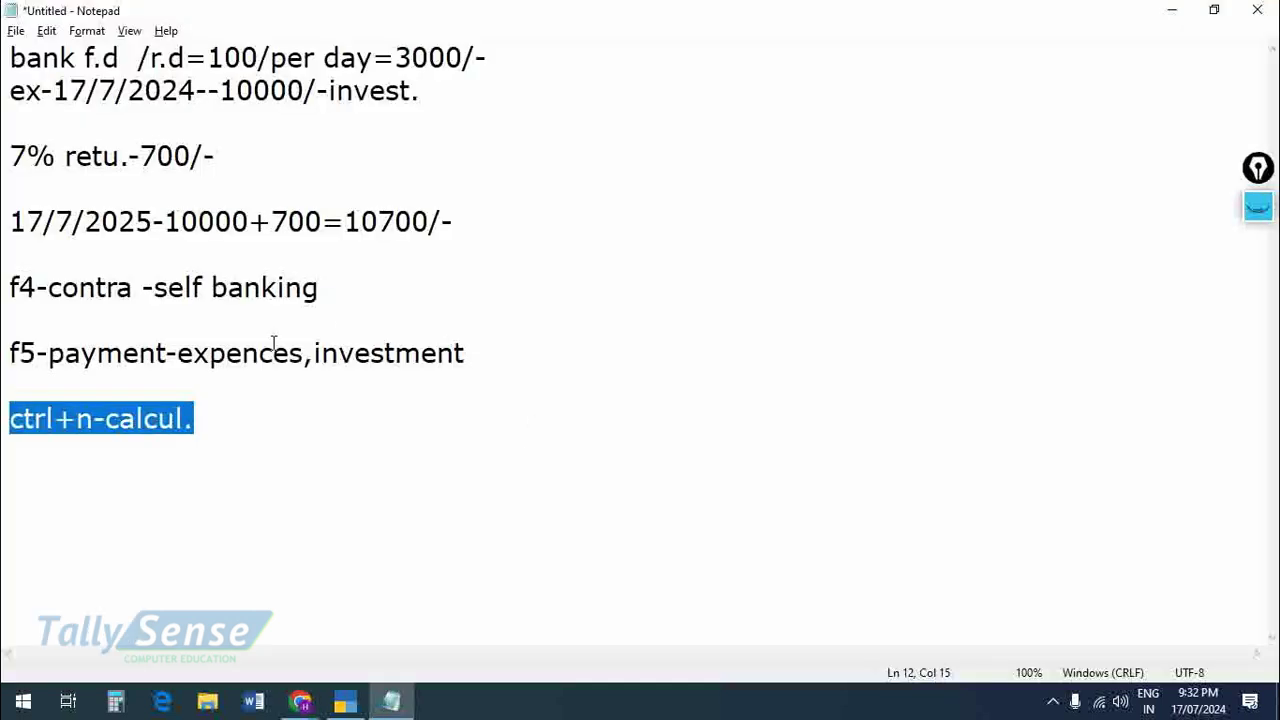
{"action": "left_click_drag", "start_coordinate": [178, 353], "coordinate": [461, 367]}
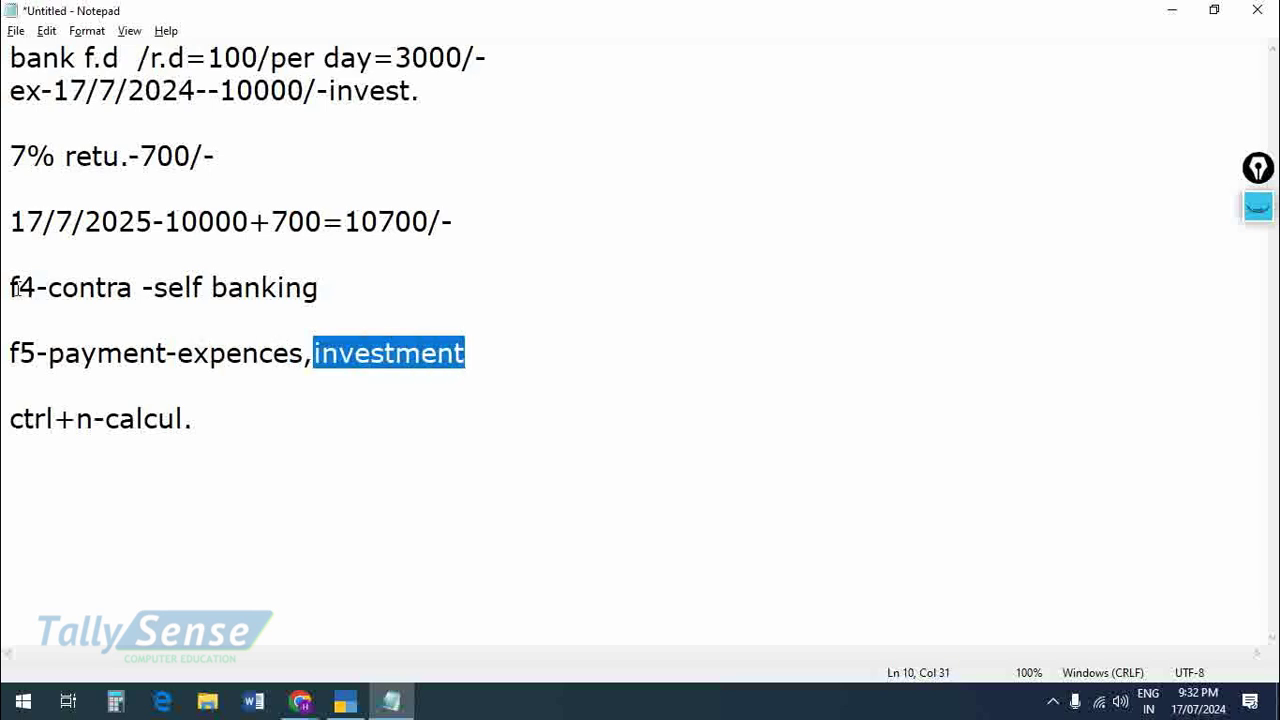
{"action": "left_click_drag", "start_coordinate": [9, 287], "coordinate": [183, 305]}
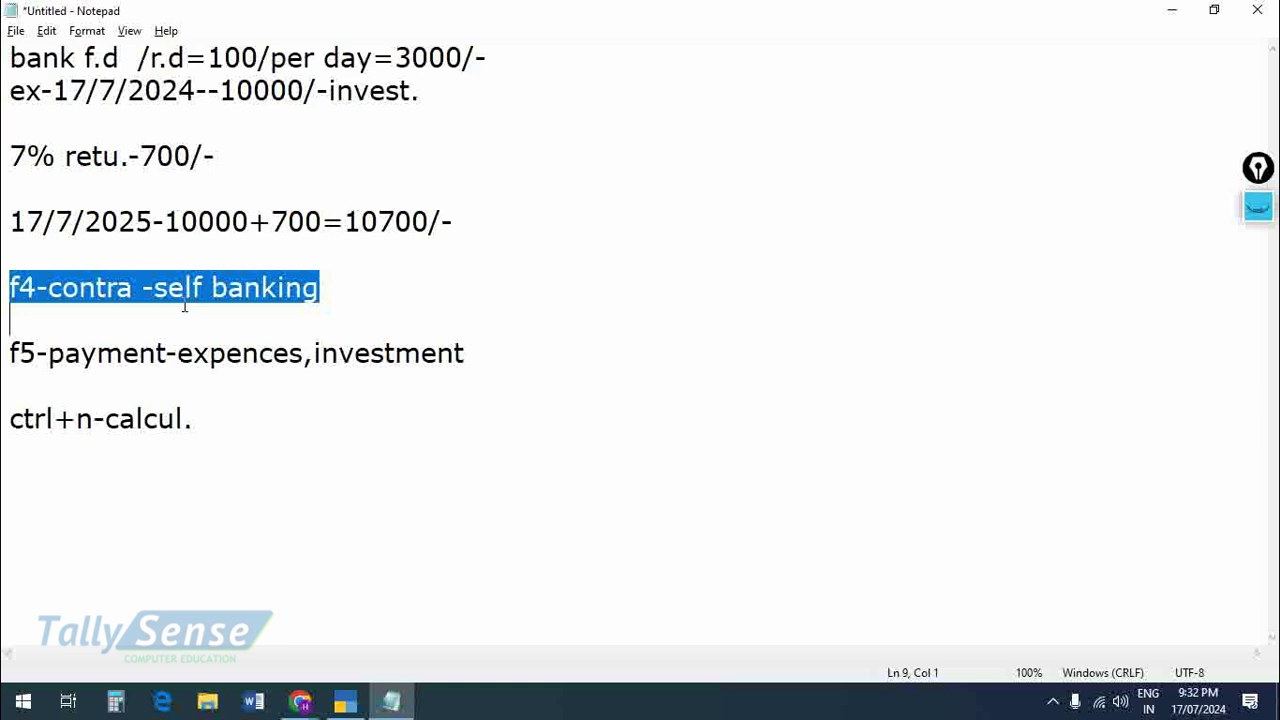
{"action": "left_click", "coordinate": [183, 305]}
{"action": "left_click_drag", "start_coordinate": [9, 420], "coordinate": [187, 432]}
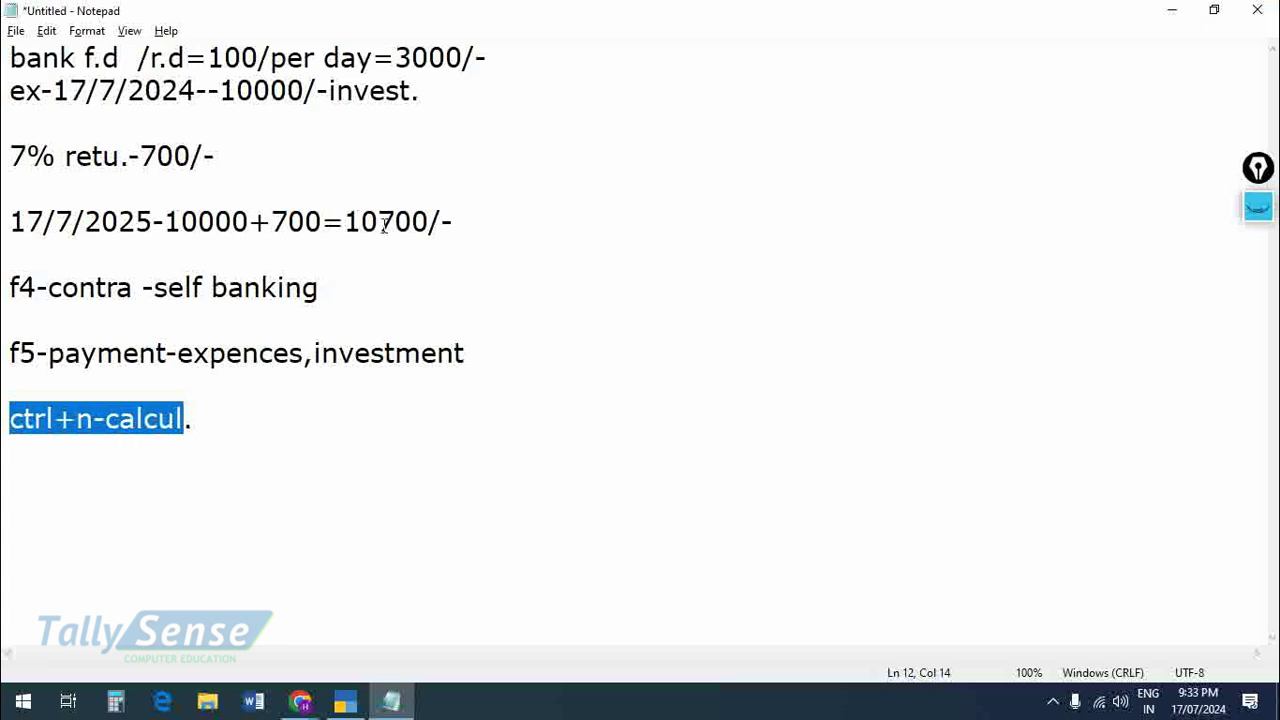
- Delete "-calcul." from the last line of the notes, leaving only "ctrl+n"
{"action": "left_click", "coordinate": [235, 421]}
{"action": "key", "text": "BackSpace"}
{"action": "key", "text": "BackSpace"}
{"action": "key", "text": "BackSpace"}
{"action": "key", "text": "BackSpace"}
{"action": "key", "text": "BackSpace"}
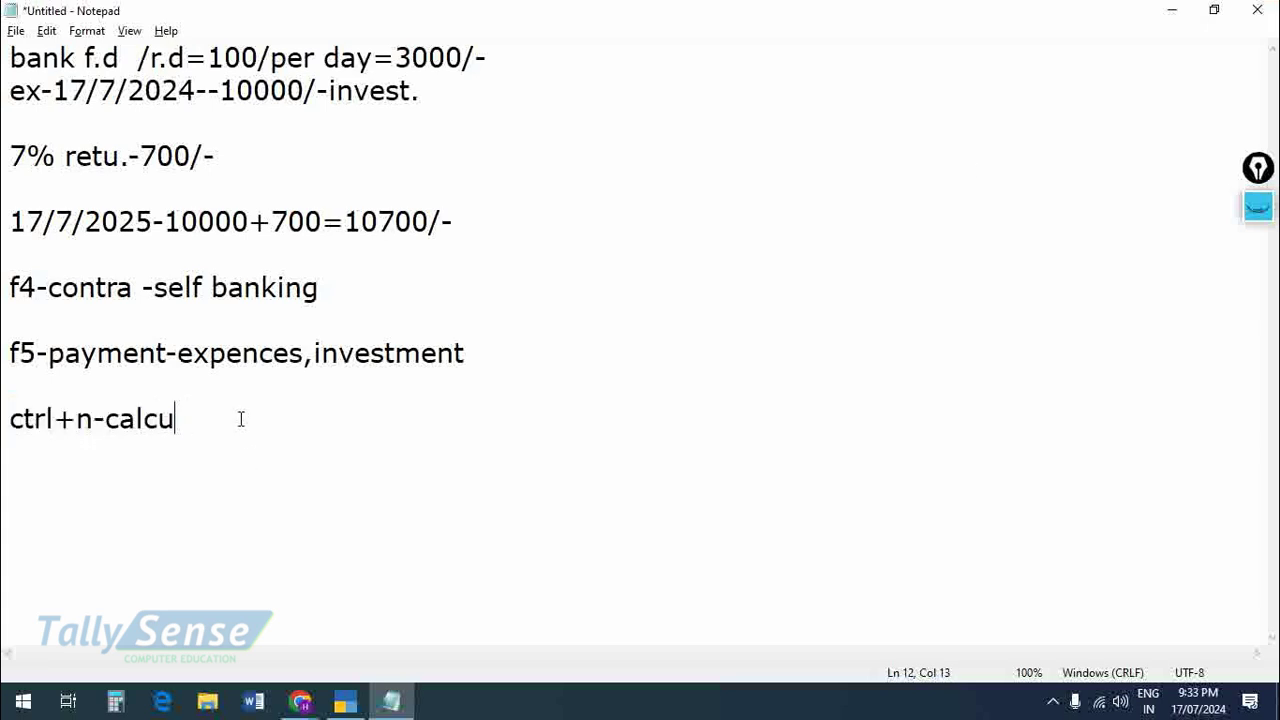
{"action": "key", "text": "BackSpace"}
{"action": "key", "text": "BackSpace"}
{"action": "key", "text": "BackSpace"}
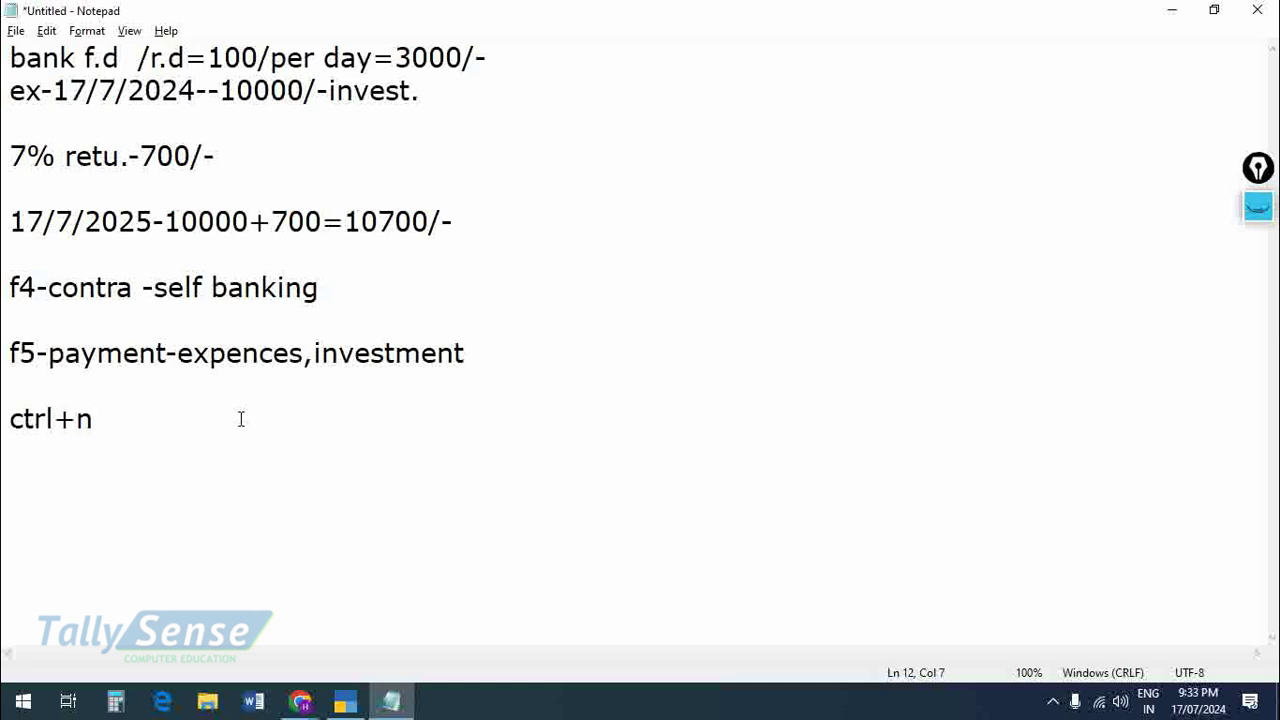
- Switch to TallyPrime and enter the misspelled ledger name "axis bankk" in the calculator without submitting it
{"action": "key", "text": "alt+Tab"}
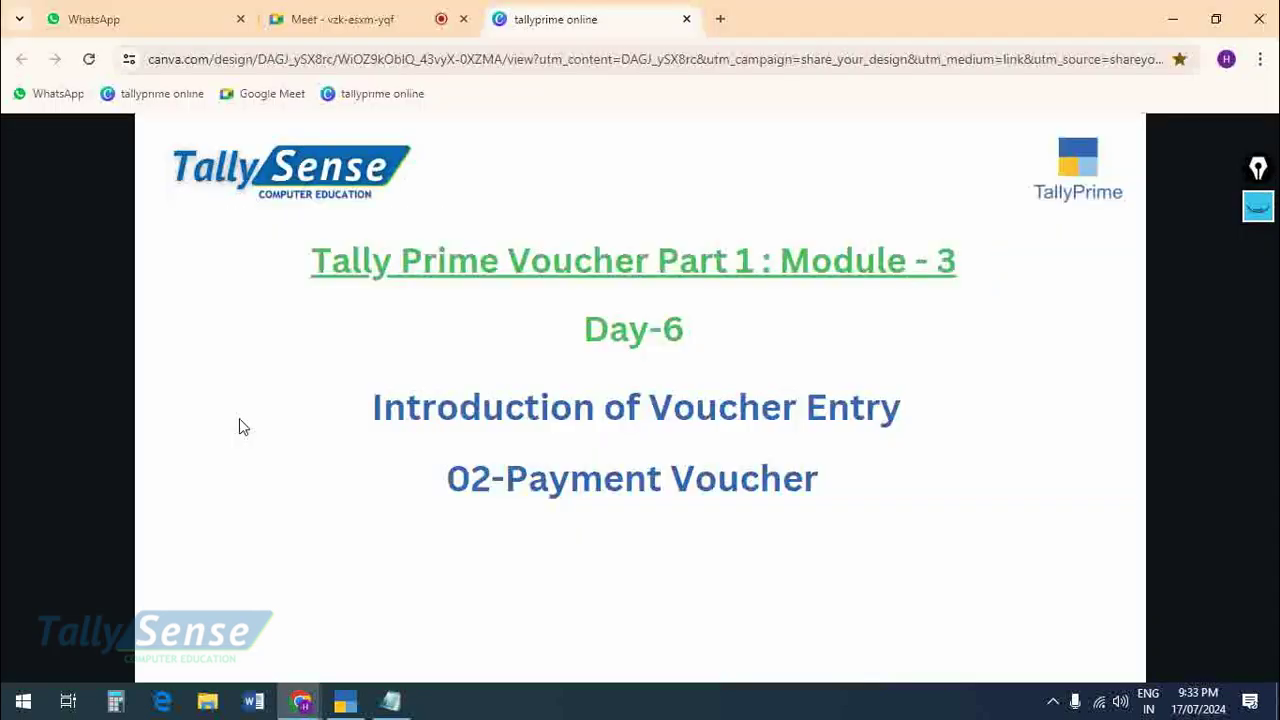
{"action": "key", "text": "alt+Tab"}
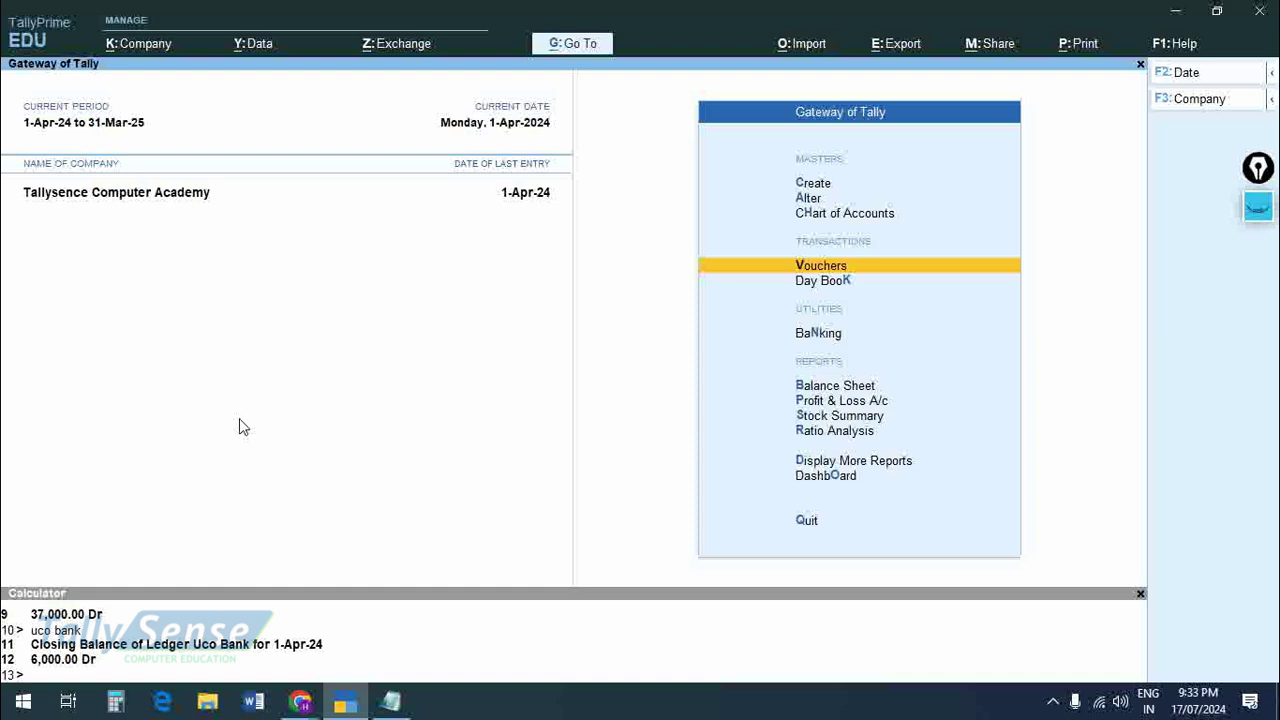
{"action": "key", "text": "ctrl+n"}
{"action": "type", "text": "a"}
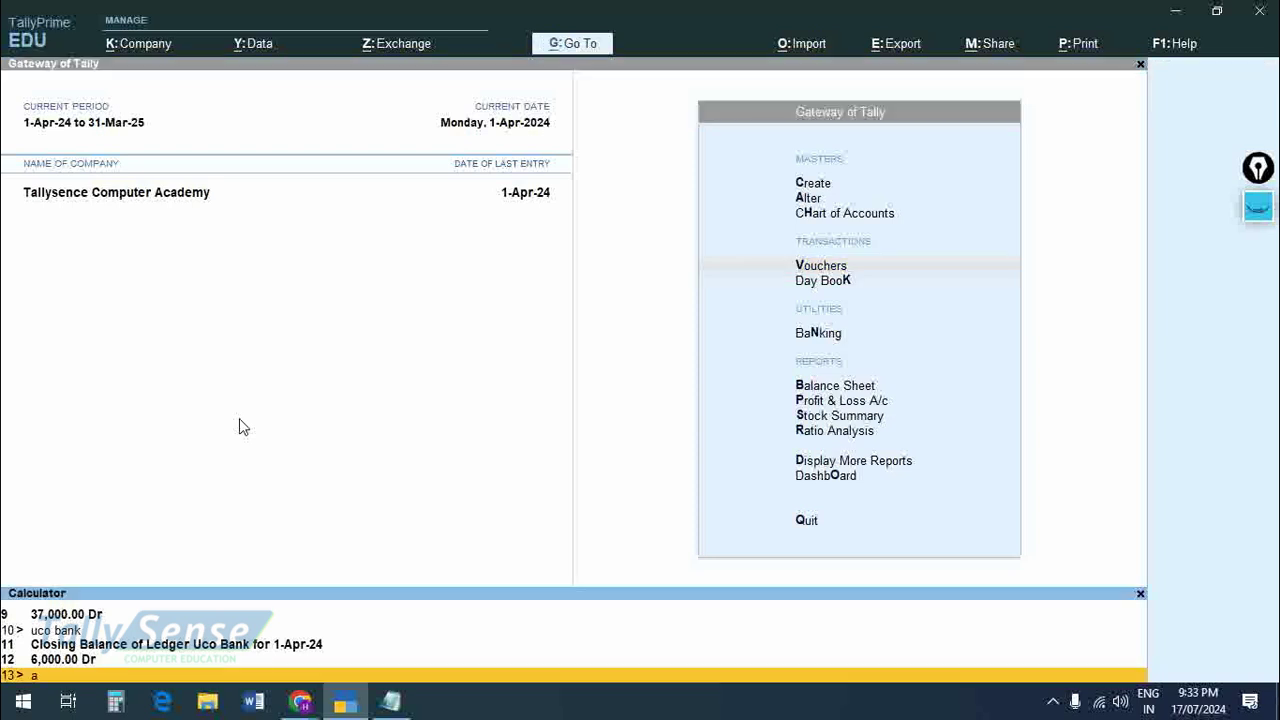
{"action": "type", "text": "xis bankk"}
- Mark the end of the "axis bankk" entry with a blue pen stroke, and erase the annotation
{"action": "left_click", "coordinate": [1258, 205]}
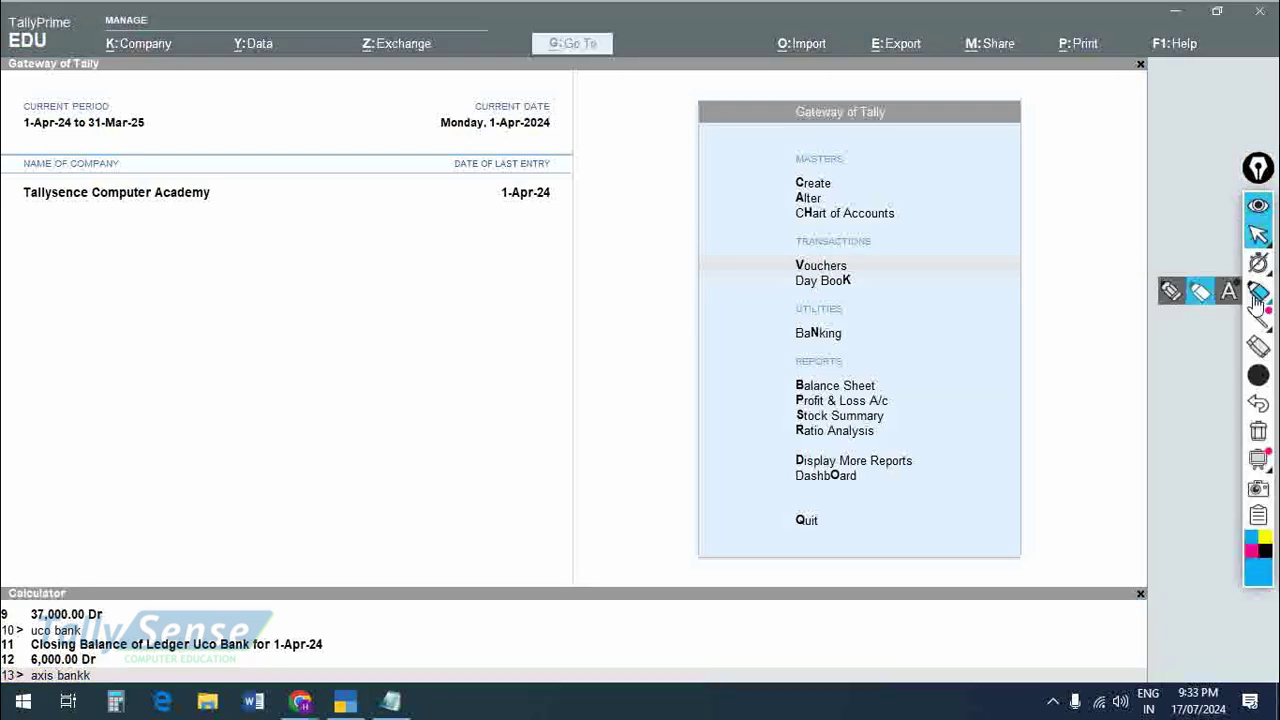
{"action": "left_click", "coordinate": [1170, 291]}
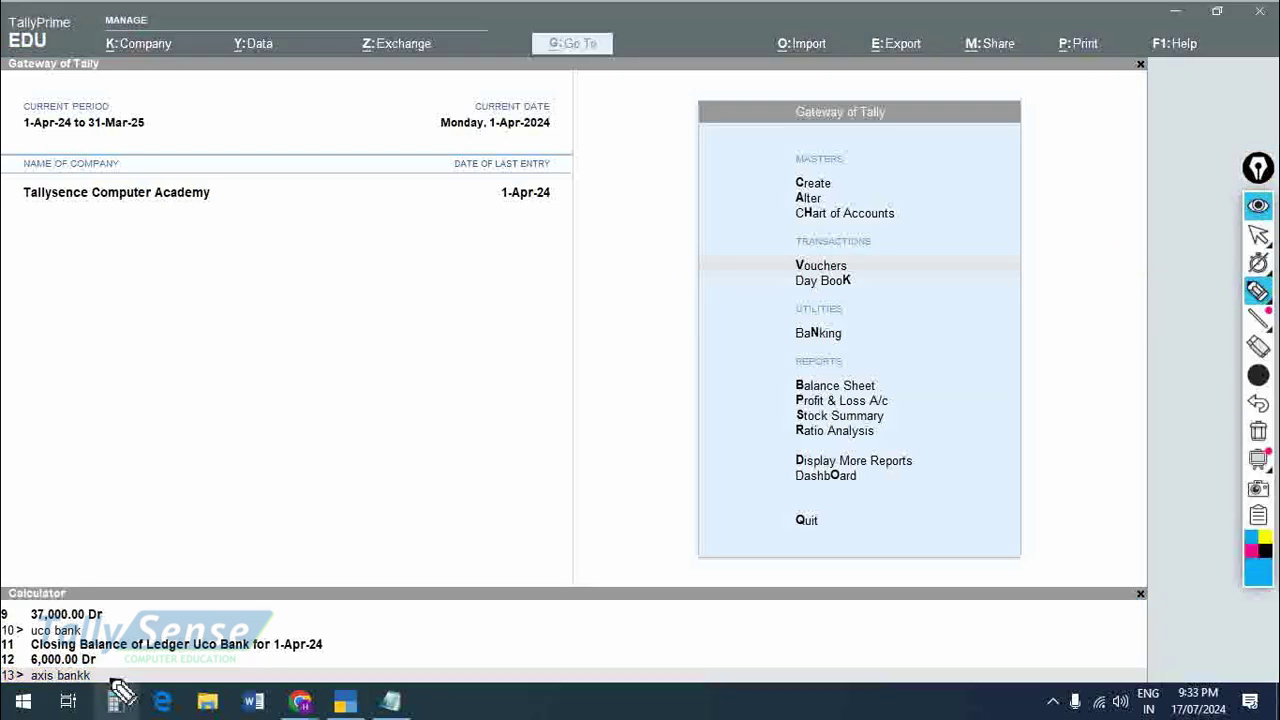
{"action": "left_click_drag", "start_coordinate": [92, 678], "coordinate": [225, 680]}
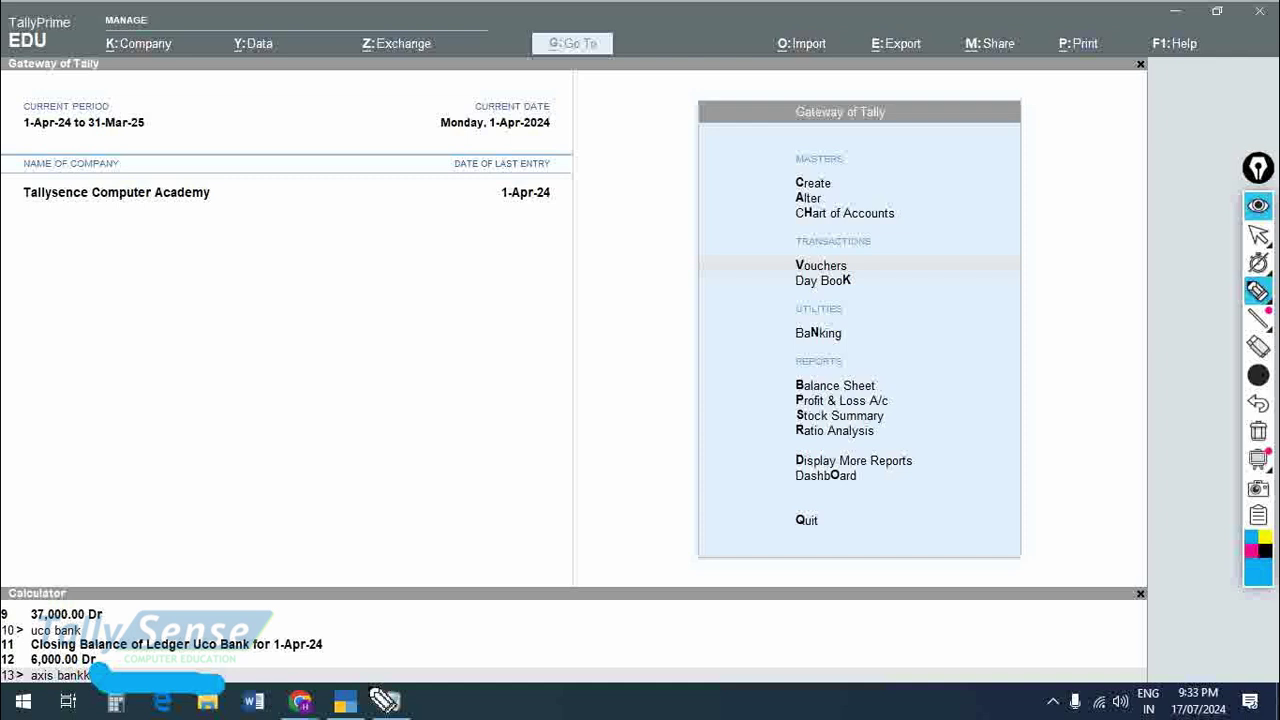
{"action": "left_click", "coordinate": [1258, 291]}
{"action": "left_click", "coordinate": [1202, 292]}
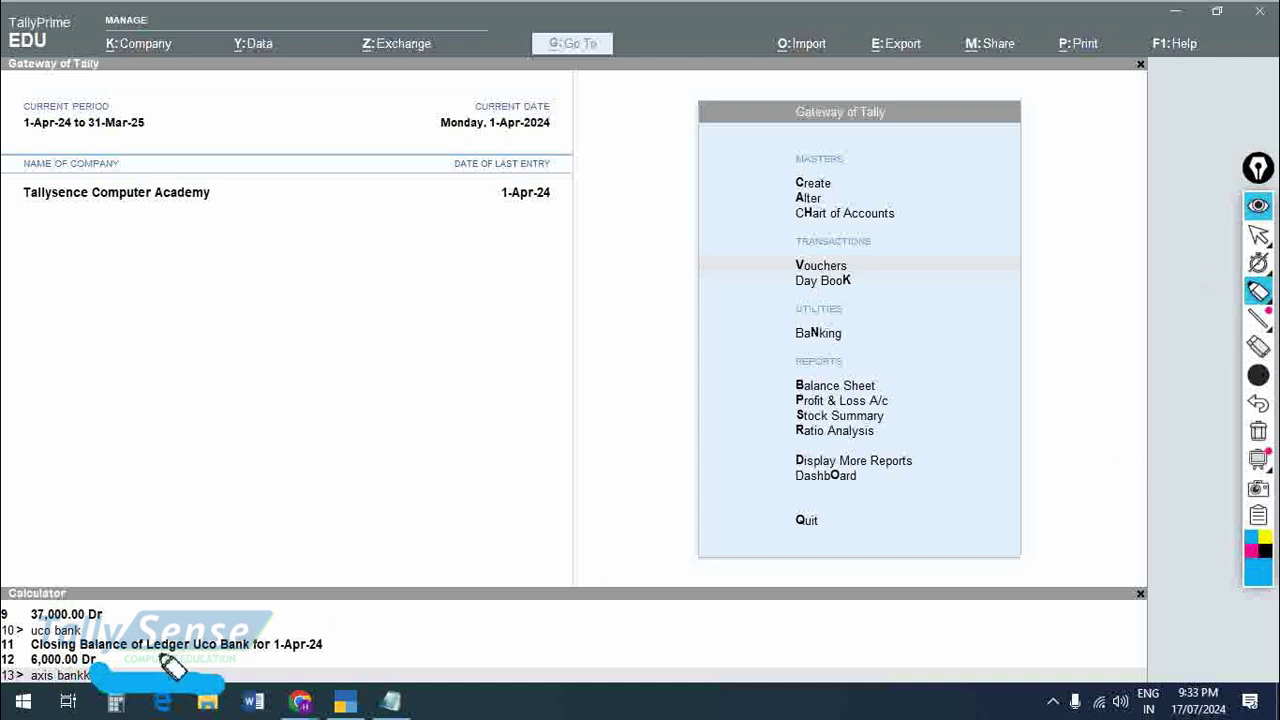
{"action": "left_click", "coordinate": [1258, 430]}
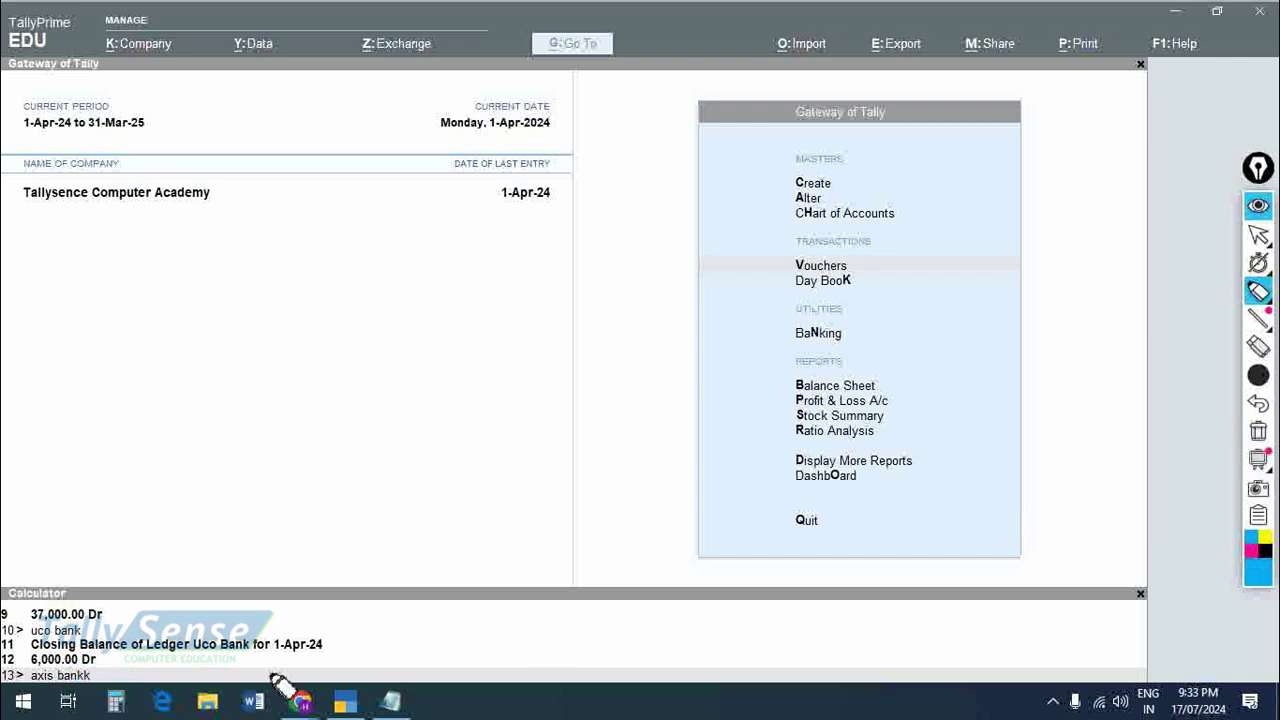
{"action": "key", "text": "Escape"}
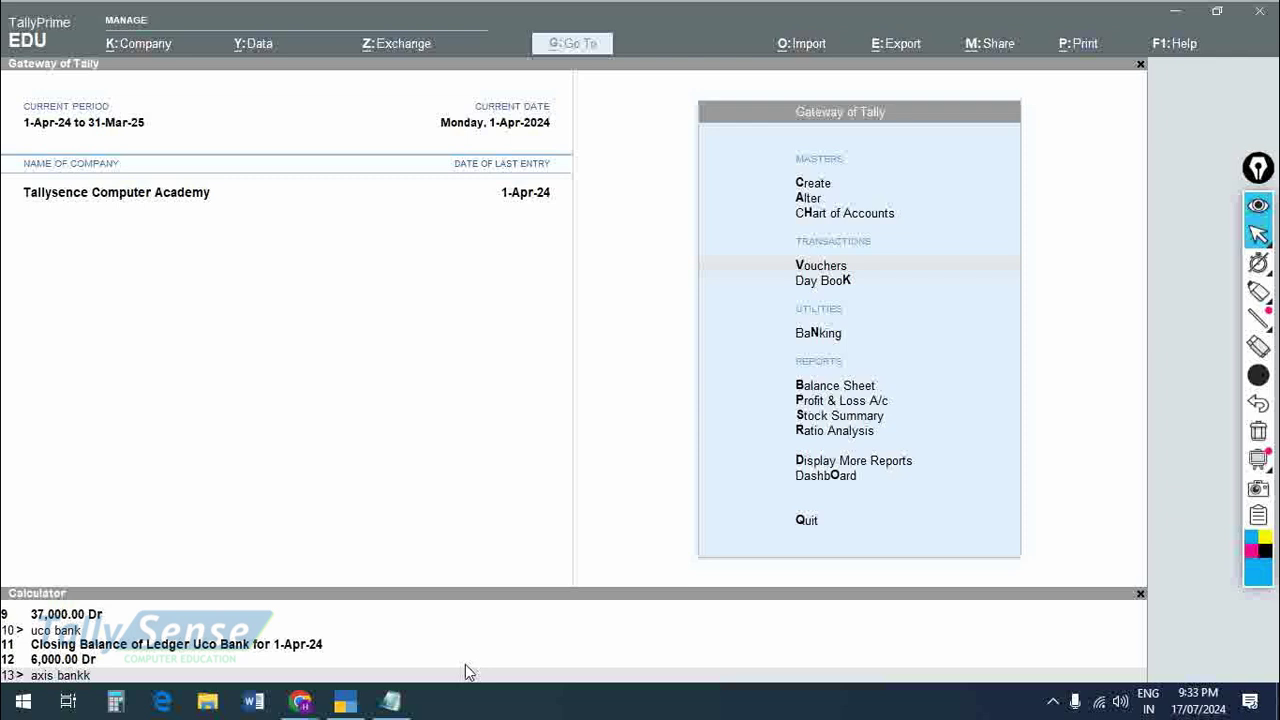
- Submit the misspelled "axis bankk" in the calculator, and query the closing balance with the correct spelling "axis bank"
{"action": "left_click", "coordinate": [465, 664]}
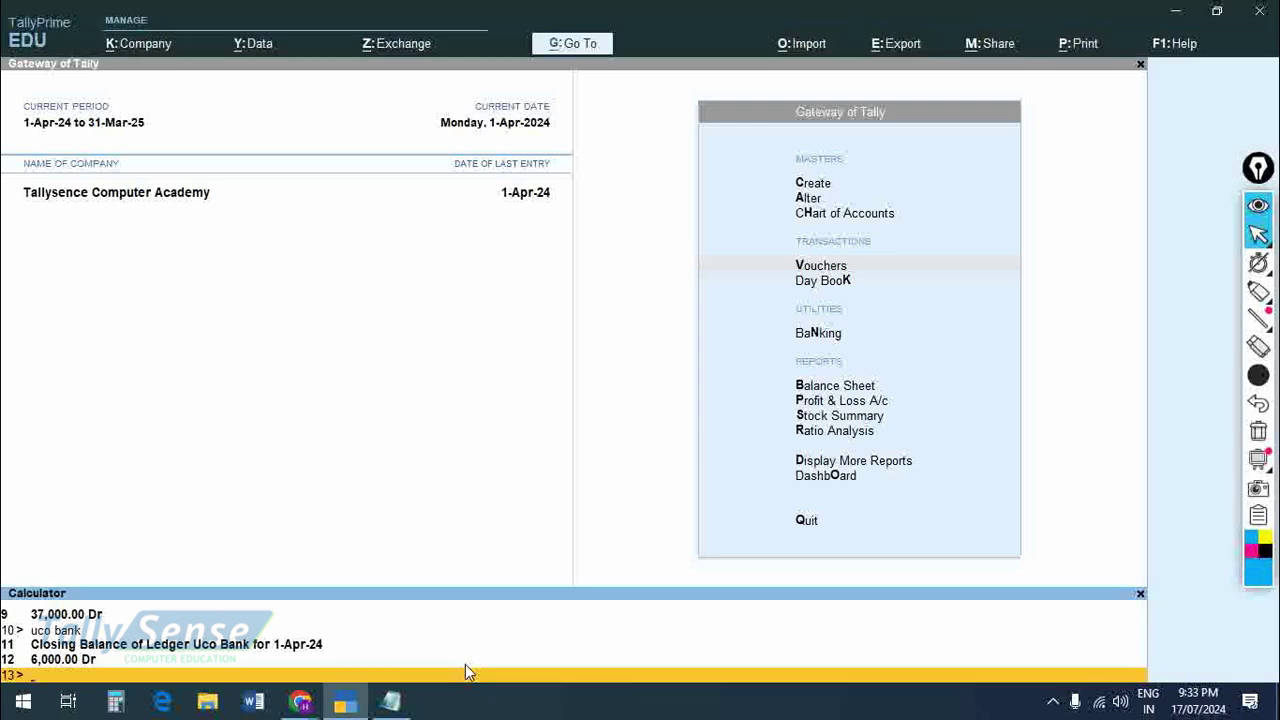
{"action": "type", "text": "axis bankk"}
{"action": "key", "text": "Return"}
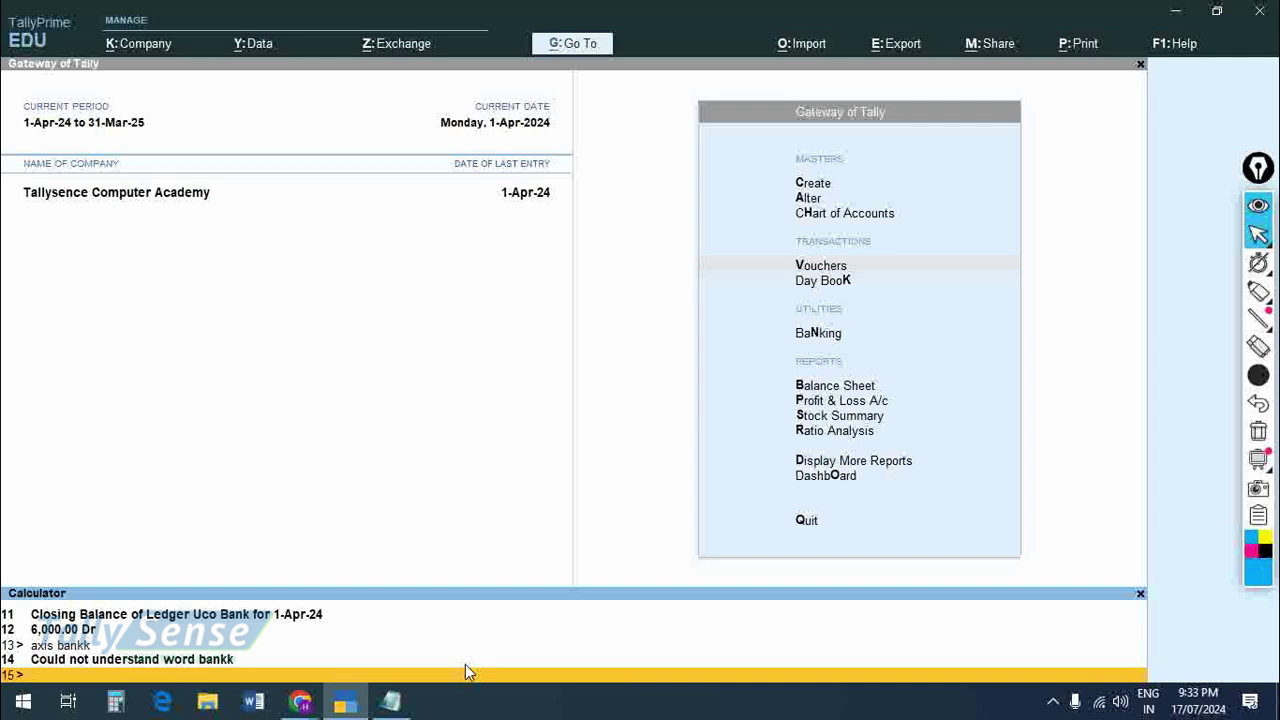
{"action": "type", "text": "axis bank"}
{"action": "key", "text": "Return"}
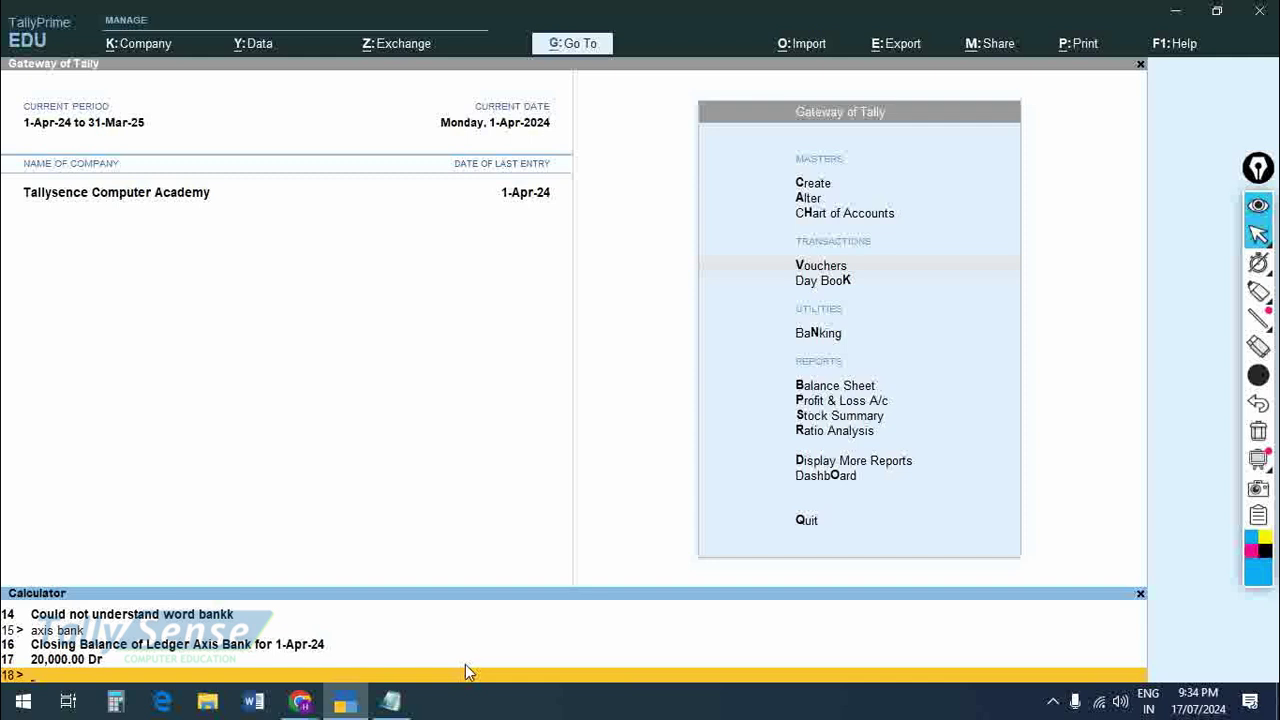
- Return from the calculator to the Gateway of Tally and collapse the screen annotation toolbar
{"action": "left_click", "coordinate": [700, 404]}
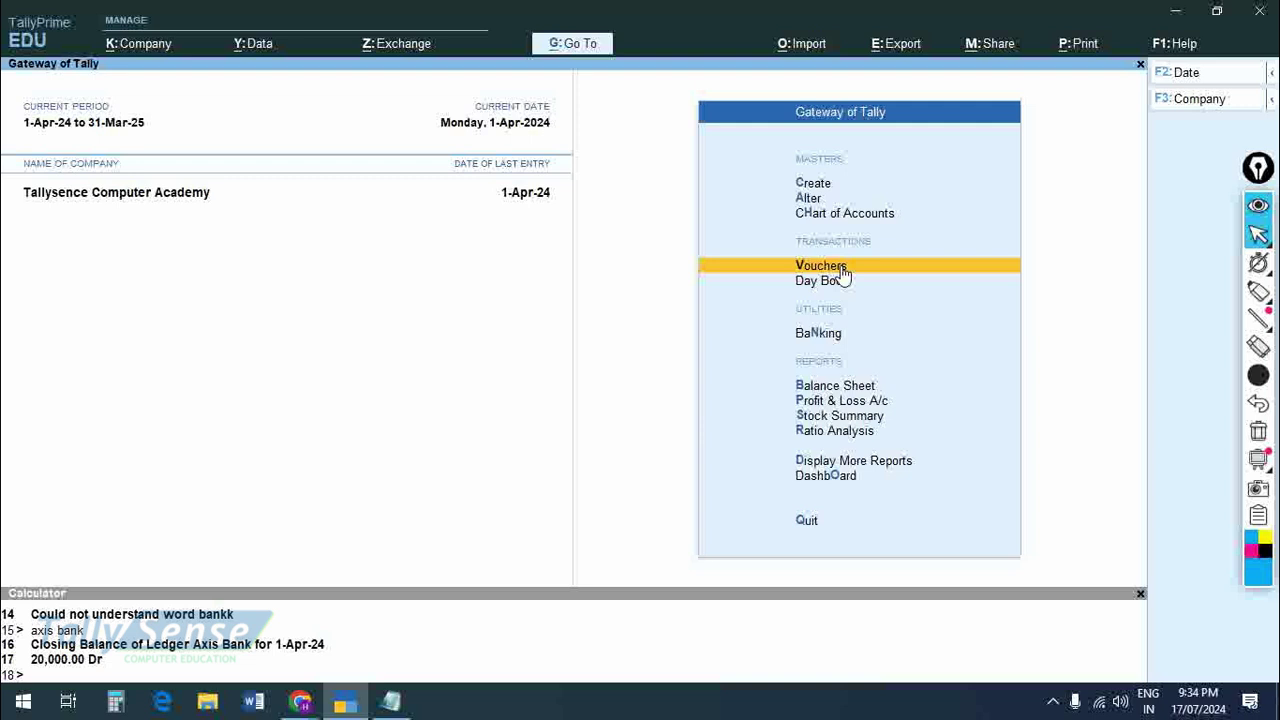
{"action": "left_click", "coordinate": [1258, 170]}
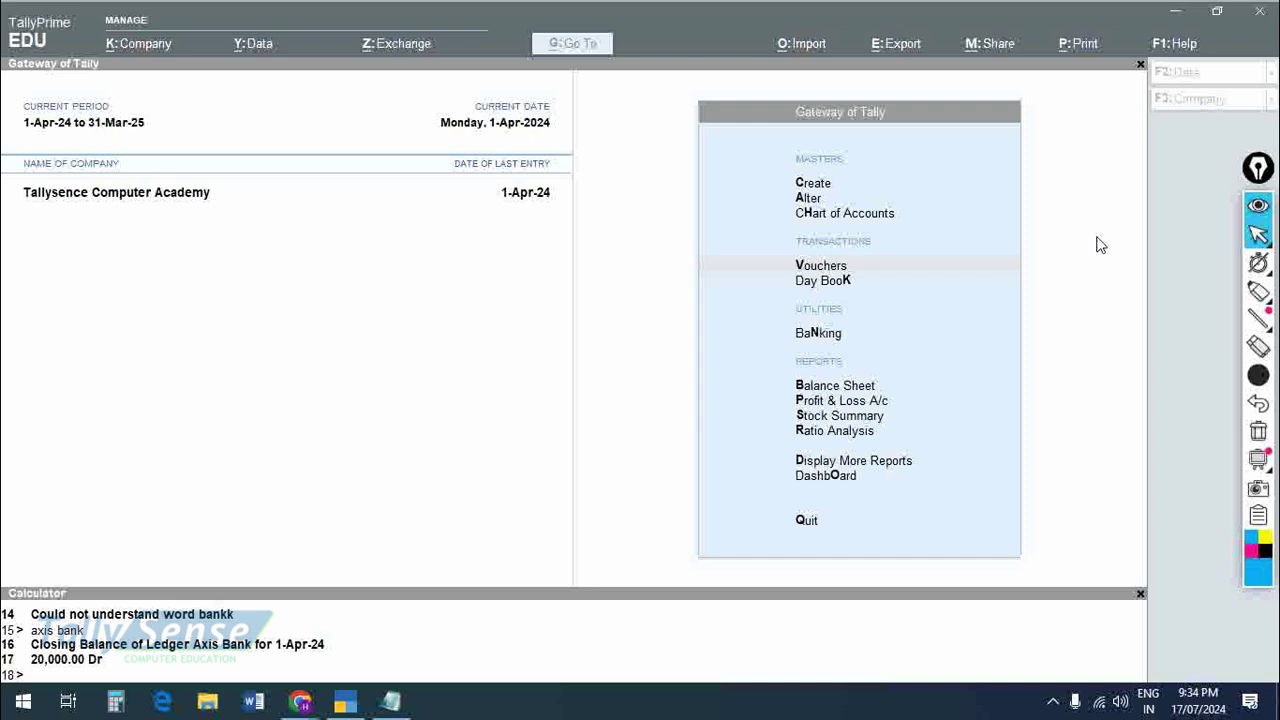
{"action": "left_click", "coordinate": [1258, 206]}
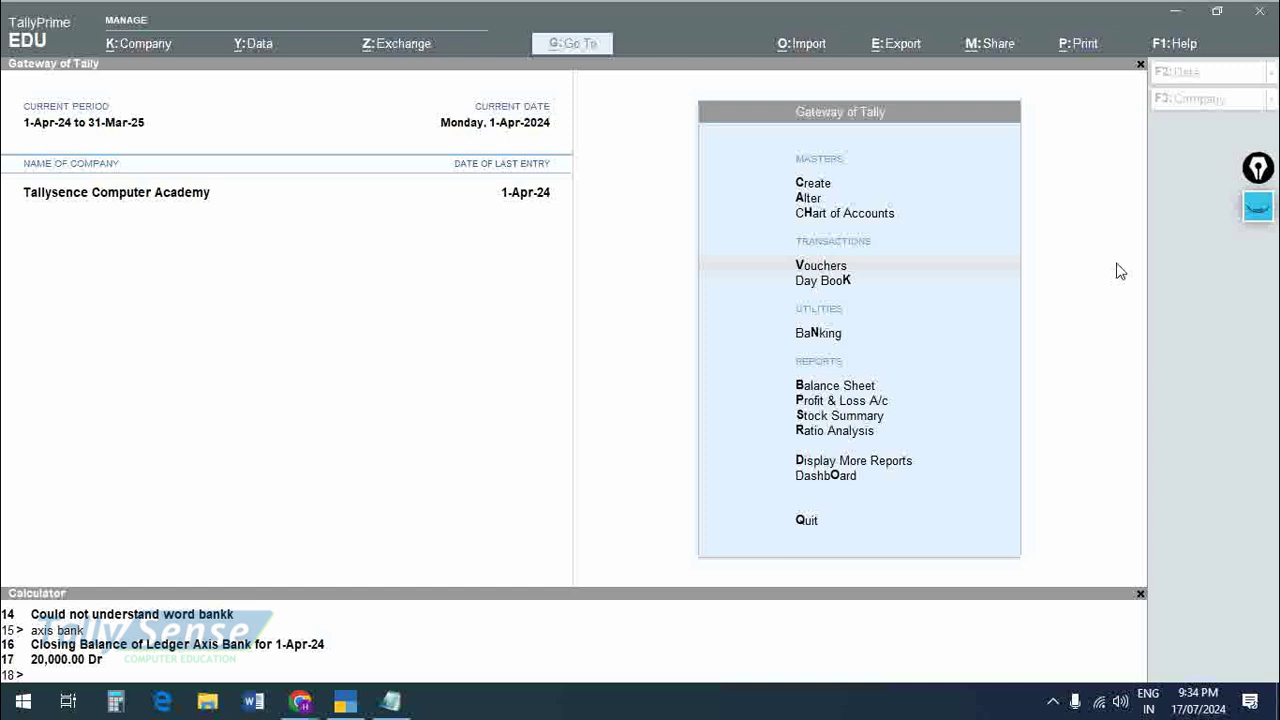
- Switch to the Google Meet call in Chrome to check on the participants, and return to TallyPrime
{"action": "mouse_move", "coordinate": [300, 700]}
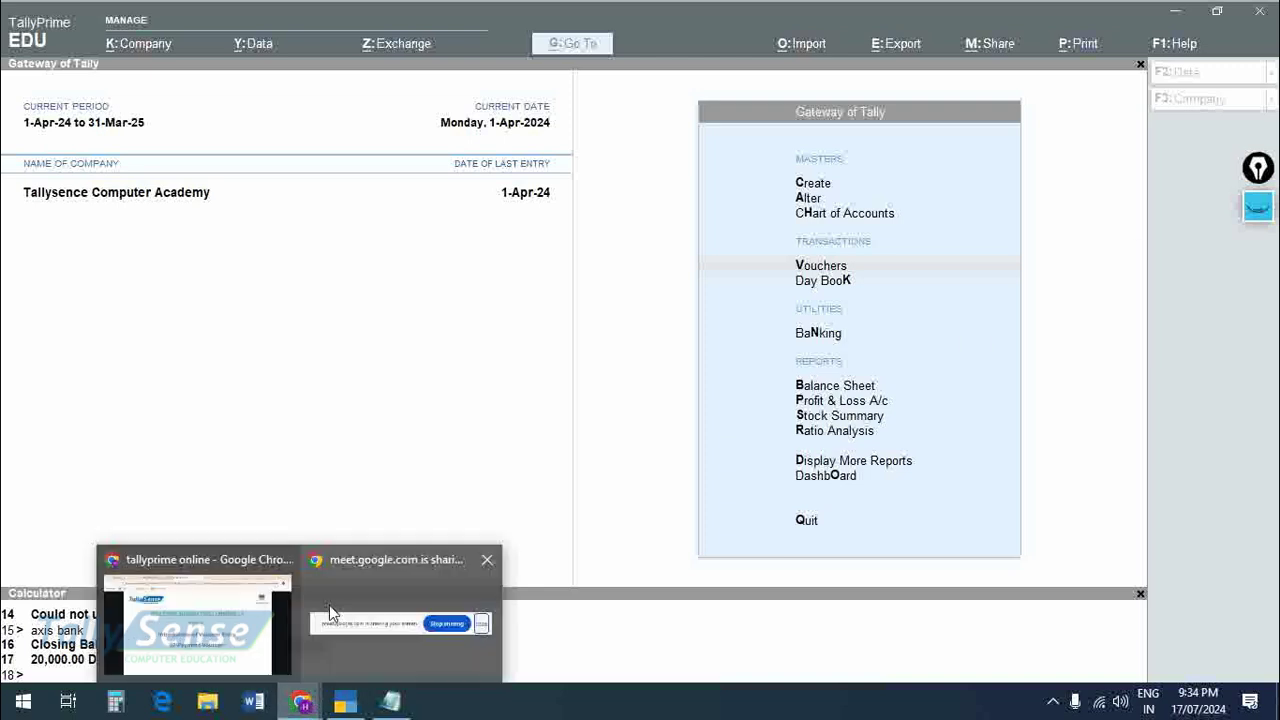
{"action": "left_click", "coordinate": [255, 595]}
{"action": "left_click", "coordinate": [368, 19]}
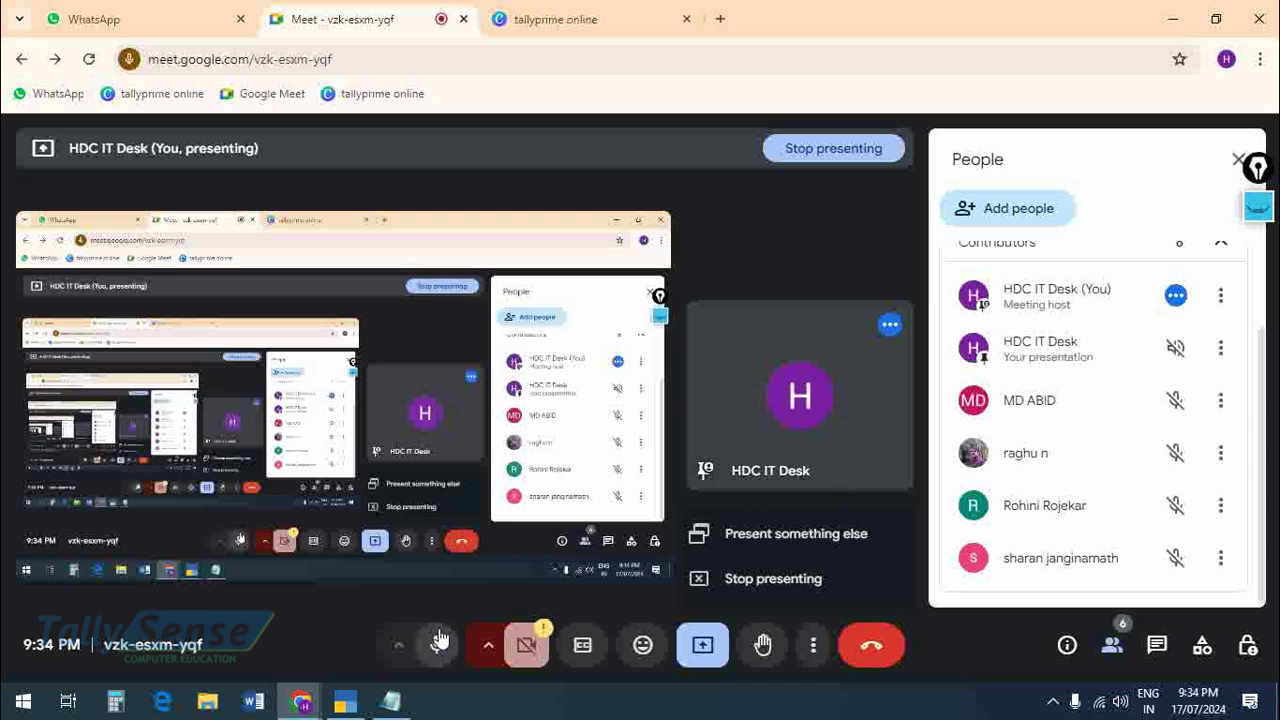
{"action": "mouse_move", "coordinate": [788, 333]}
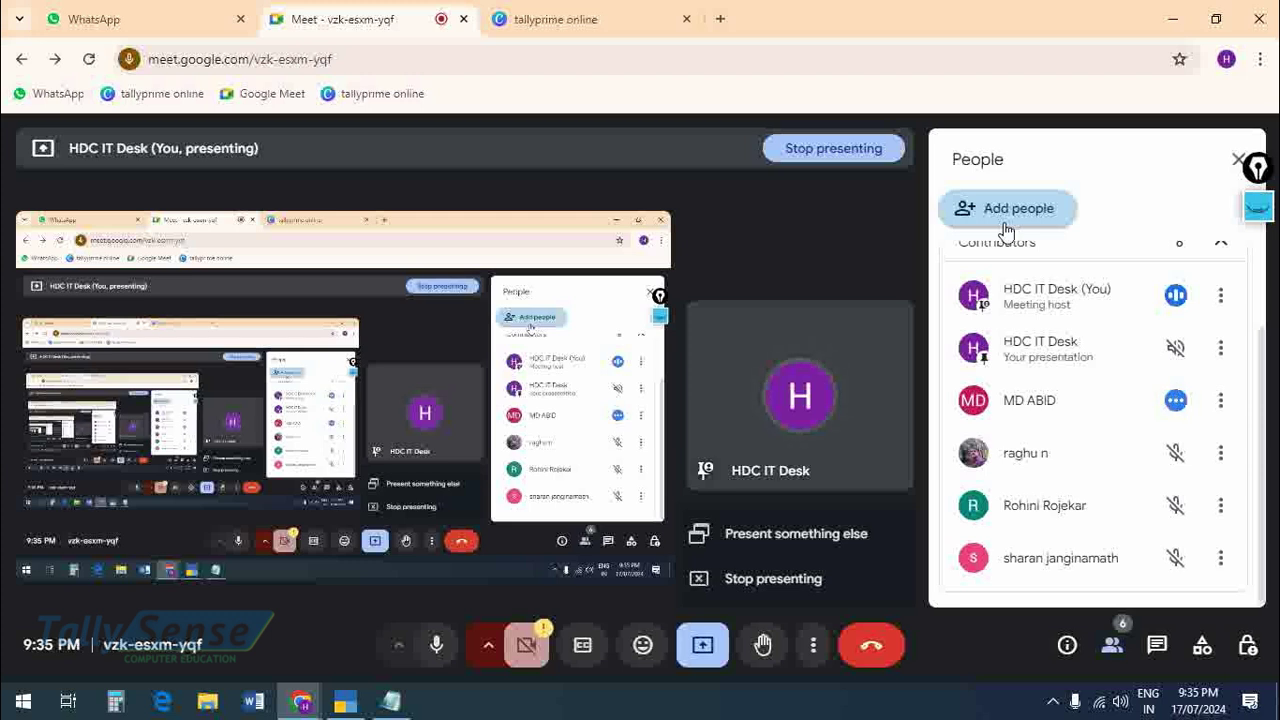
{"action": "key", "text": "alt+Tab"}
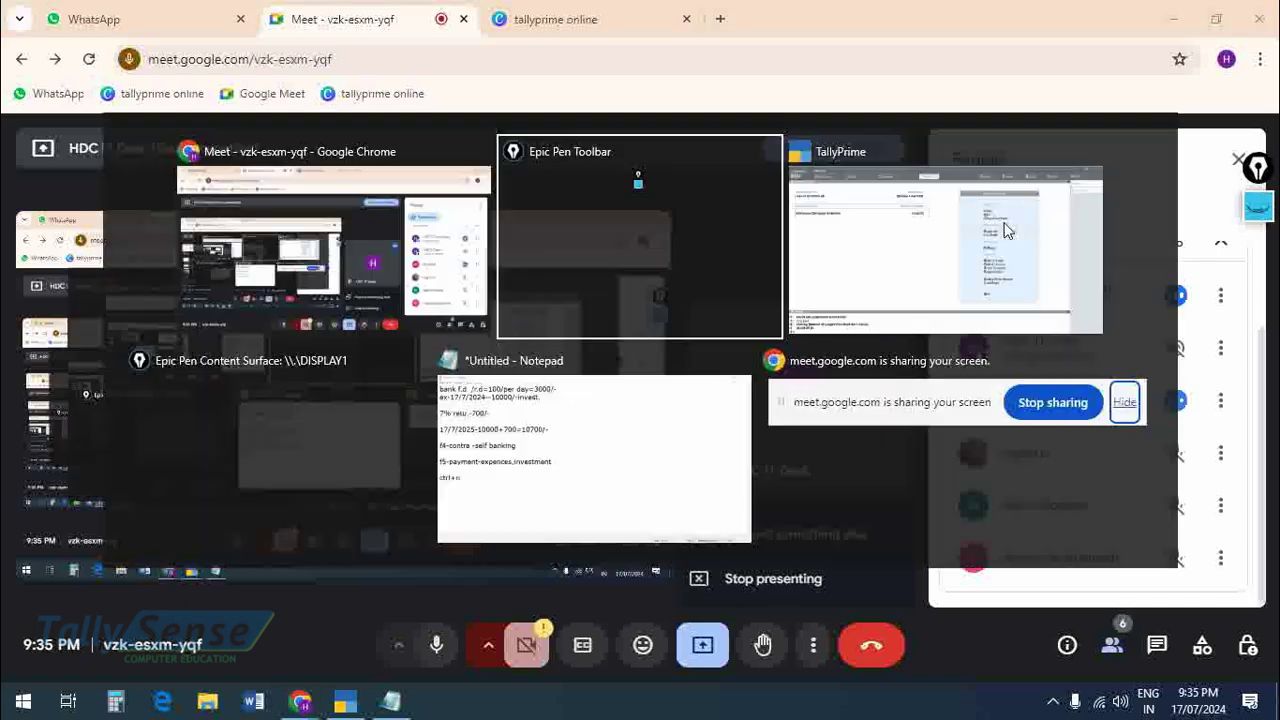
{"action": "key", "text": "alt+Tab"}
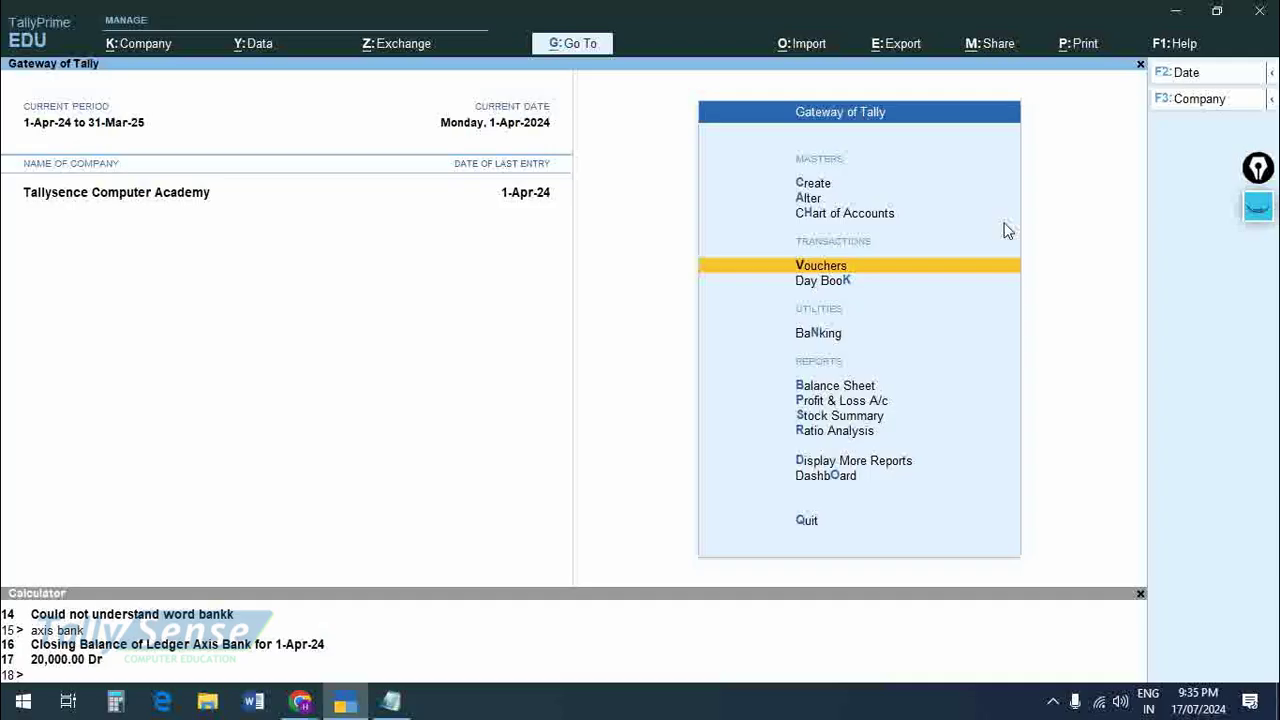
- Open a blank payment voucher and query the closing balance of Bank of India in the calculator
{"action": "key", "text": "Return"}
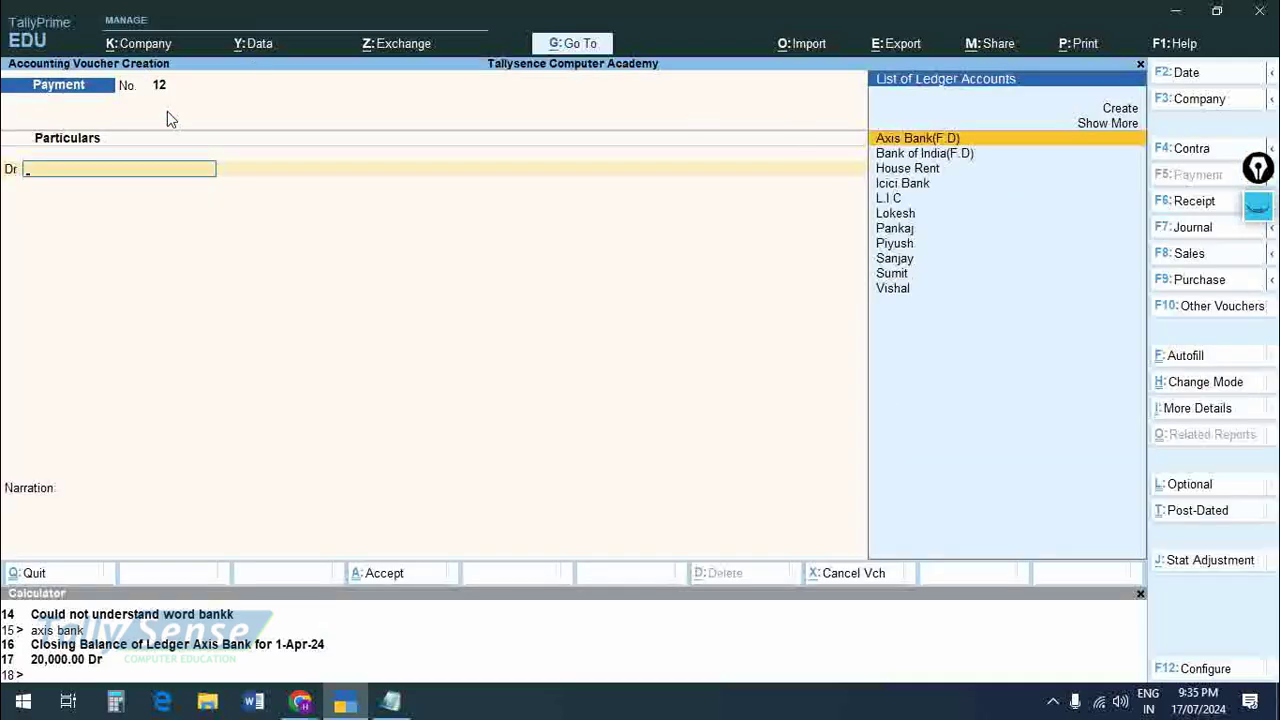
{"action": "key", "text": "ctrl"}
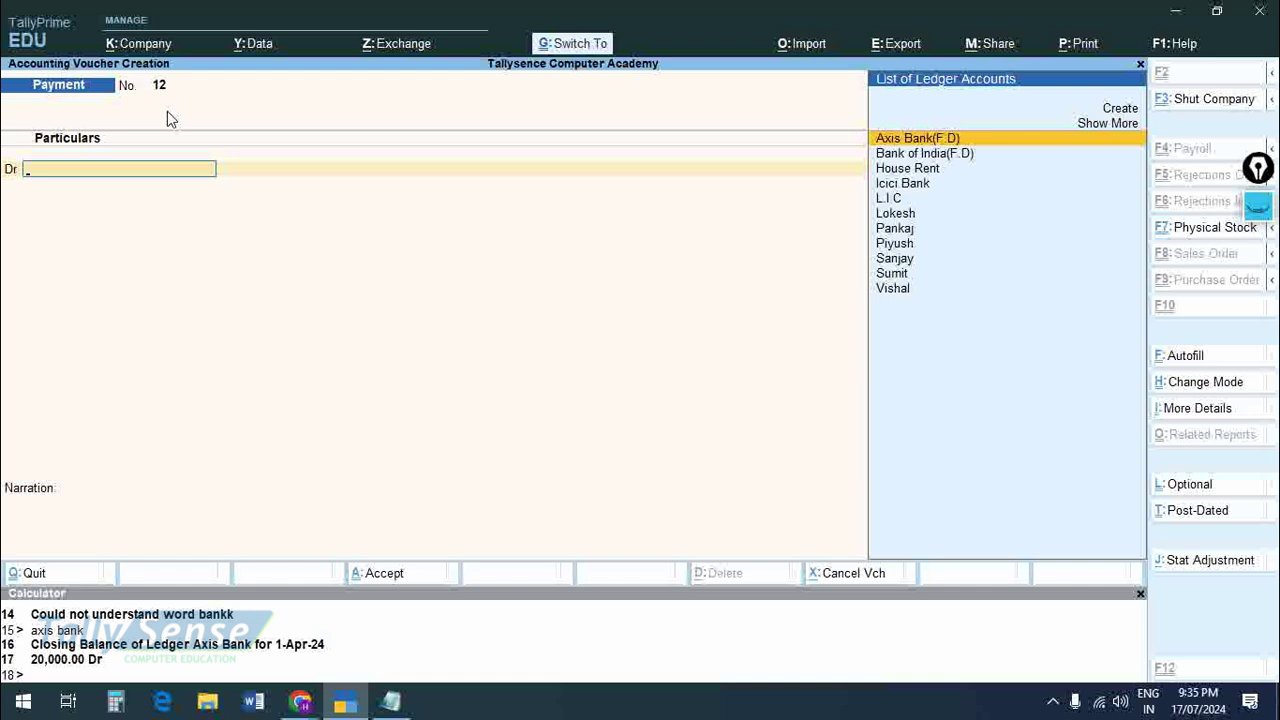
{"action": "key", "text": "ctrl+m"}
{"action": "key", "text": "Escape"}
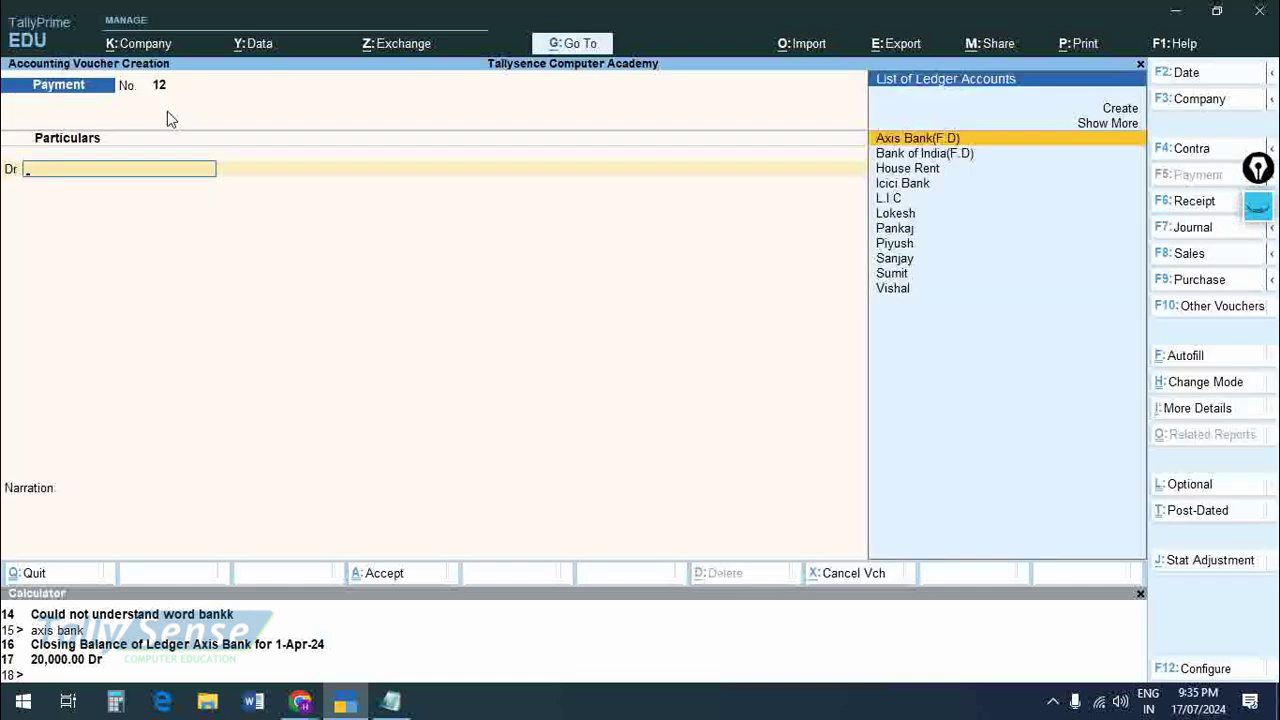
{"action": "key", "text": "ctrl+n"}
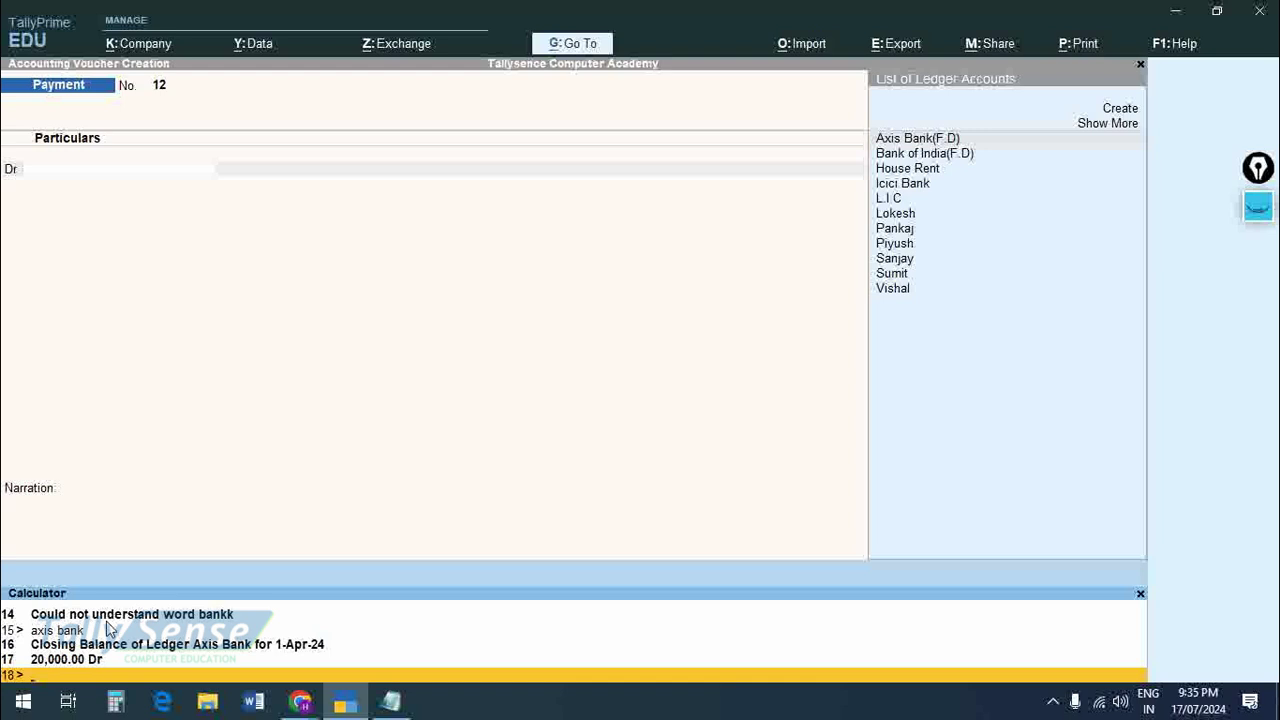
{"action": "type", "text": "bank of india"}
{"action": "key", "text": "Return"}
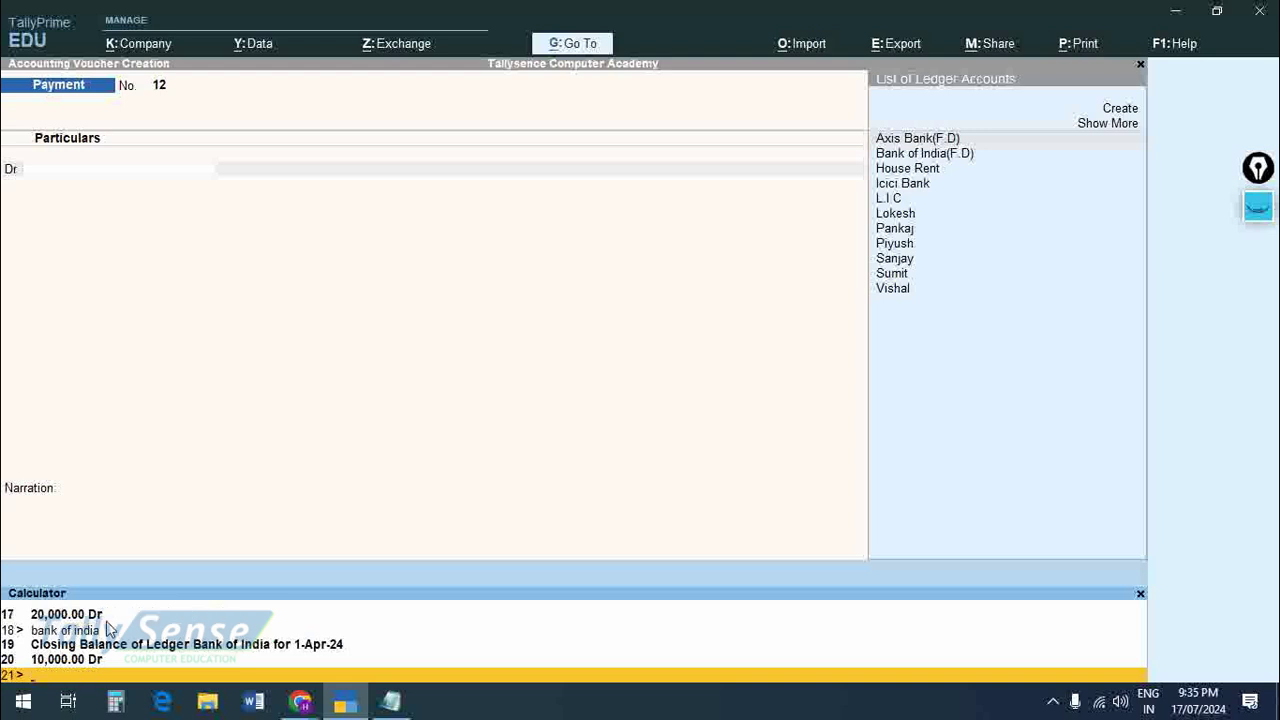